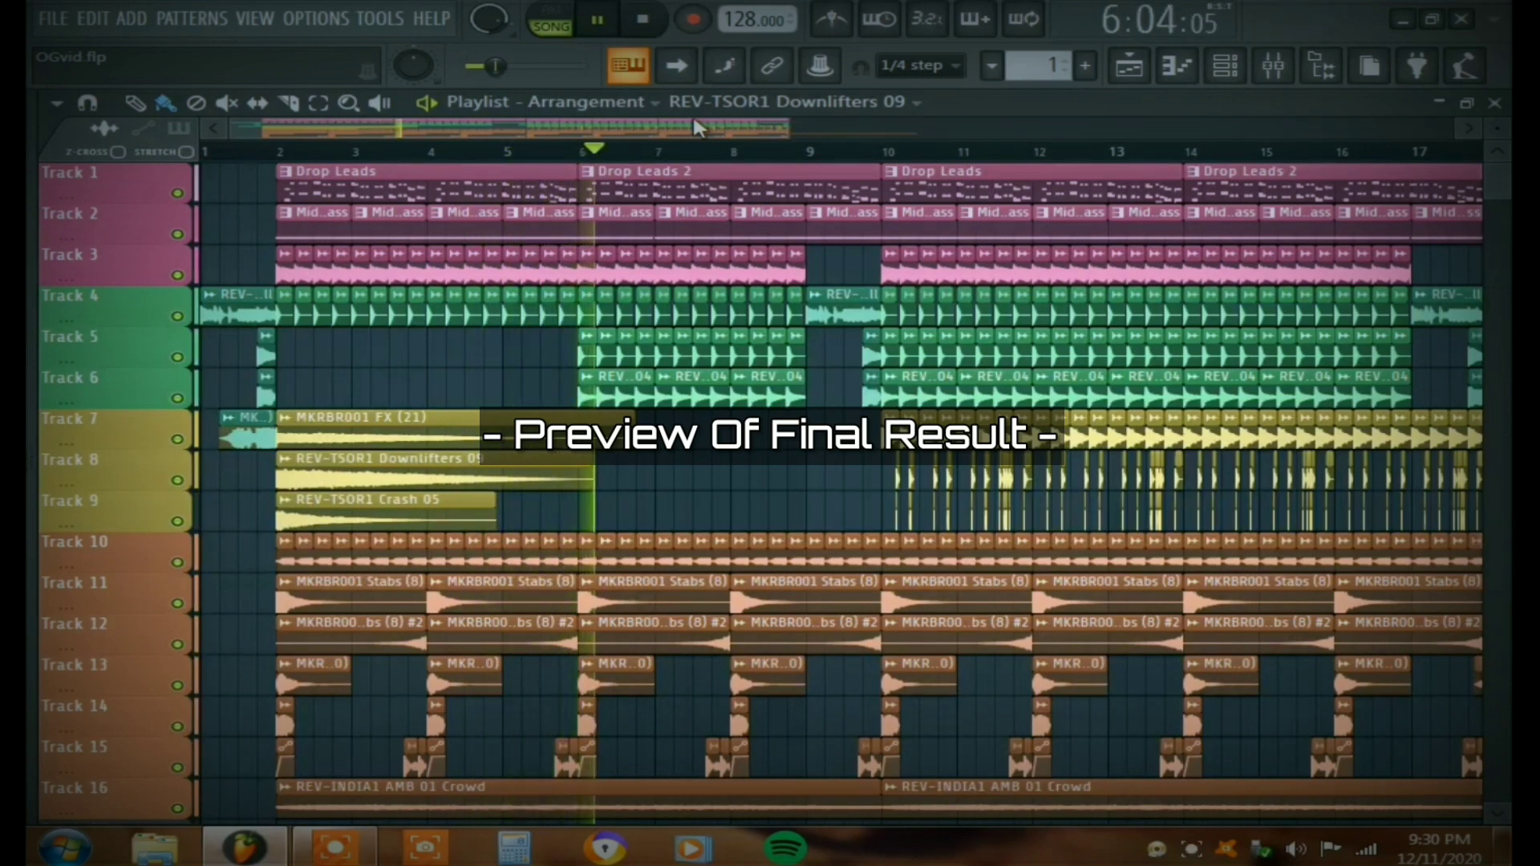
pyautogui.moveTo(717, 127); pyautogui.dragTo(811, 126)
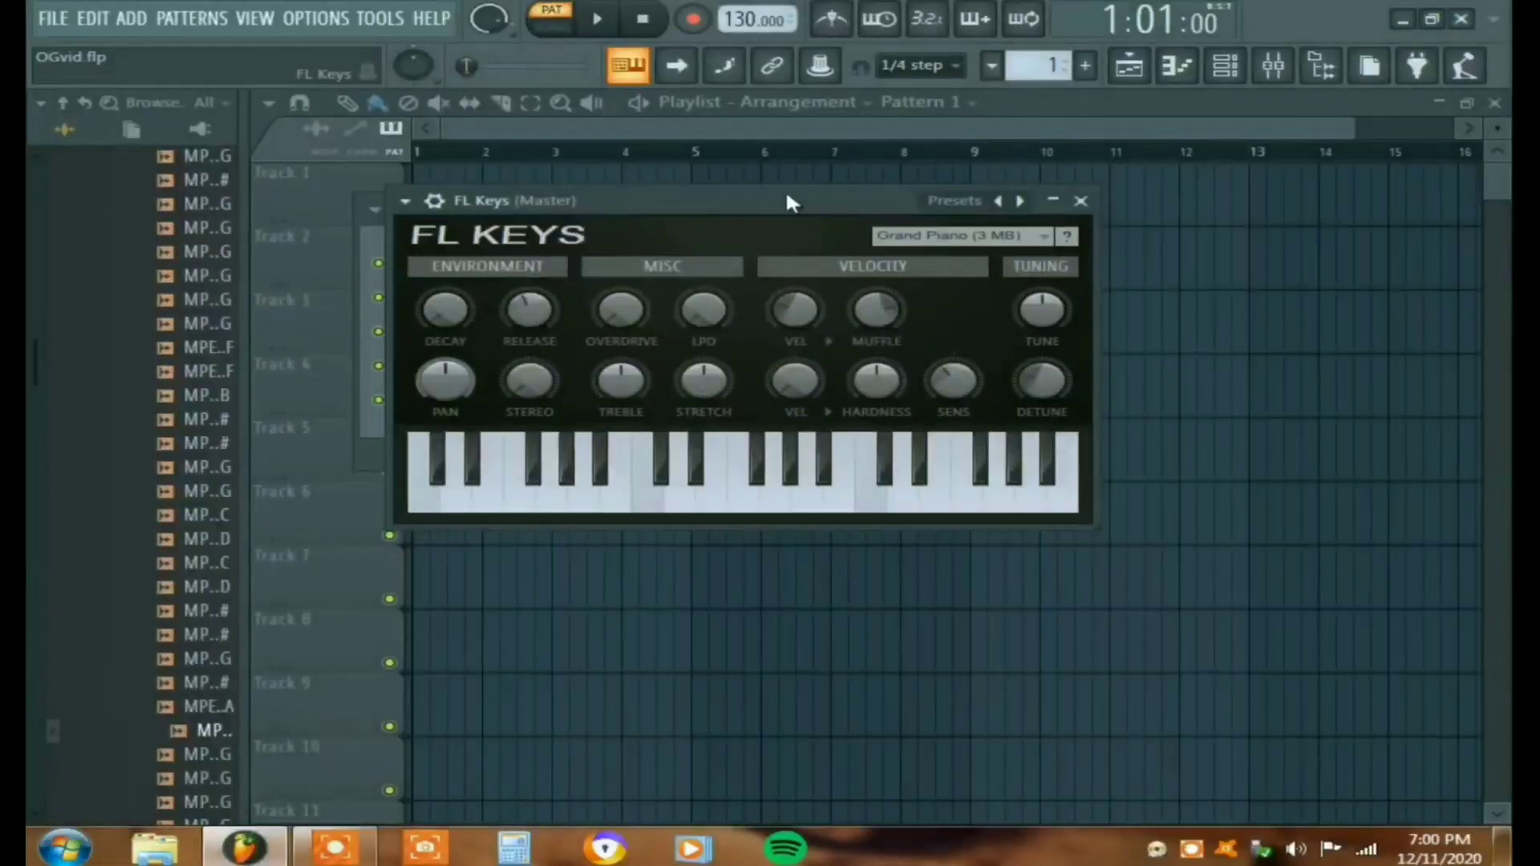
# Step: Examine the FL Keys drop melody in the piano roll and play it back
pyautogui.moveTo(521, 206)
pyautogui.mouseDown()
pyautogui.moveTo(540, 213)
pyautogui.moveTo(525, 203)
pyautogui.mouseUp()
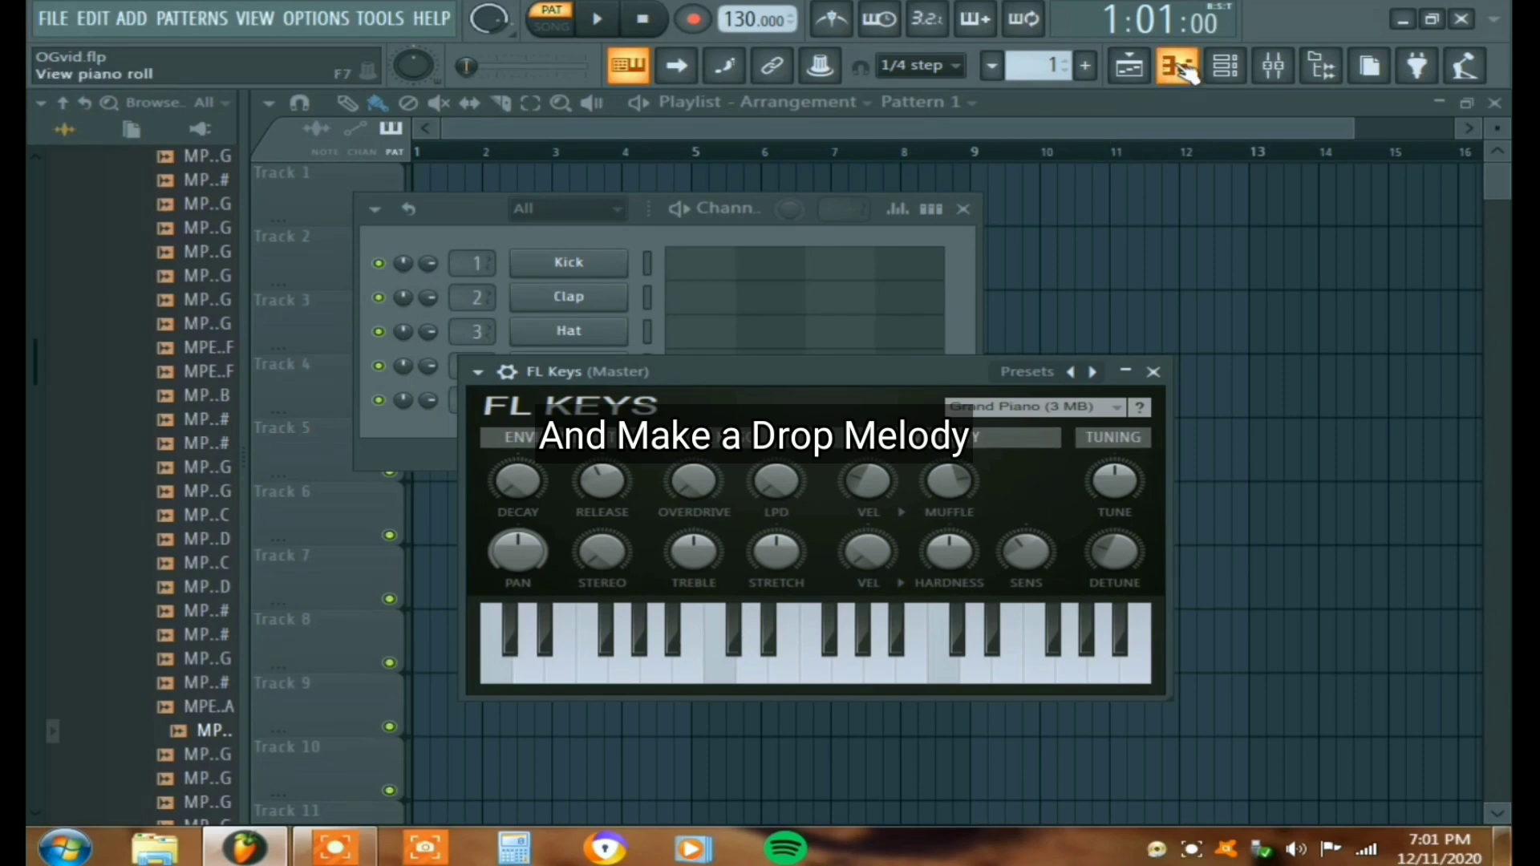
pyautogui.click(1183, 67)
pyautogui.moveTo(890, 130); pyautogui.dragTo(1069, 136)
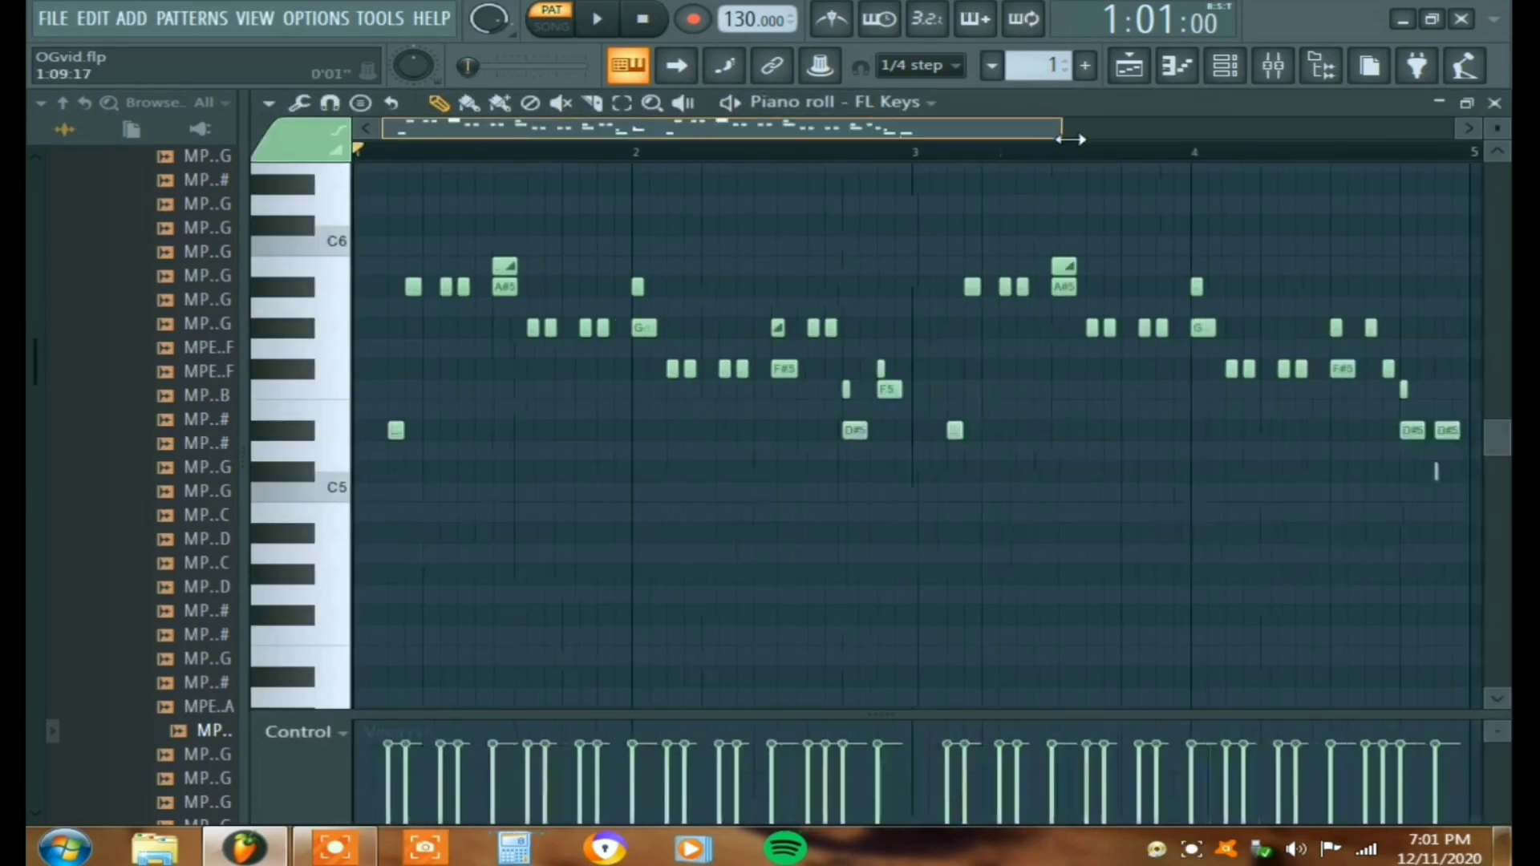
pyautogui.scroll(2, 1395, 415)
pyautogui.press('space')
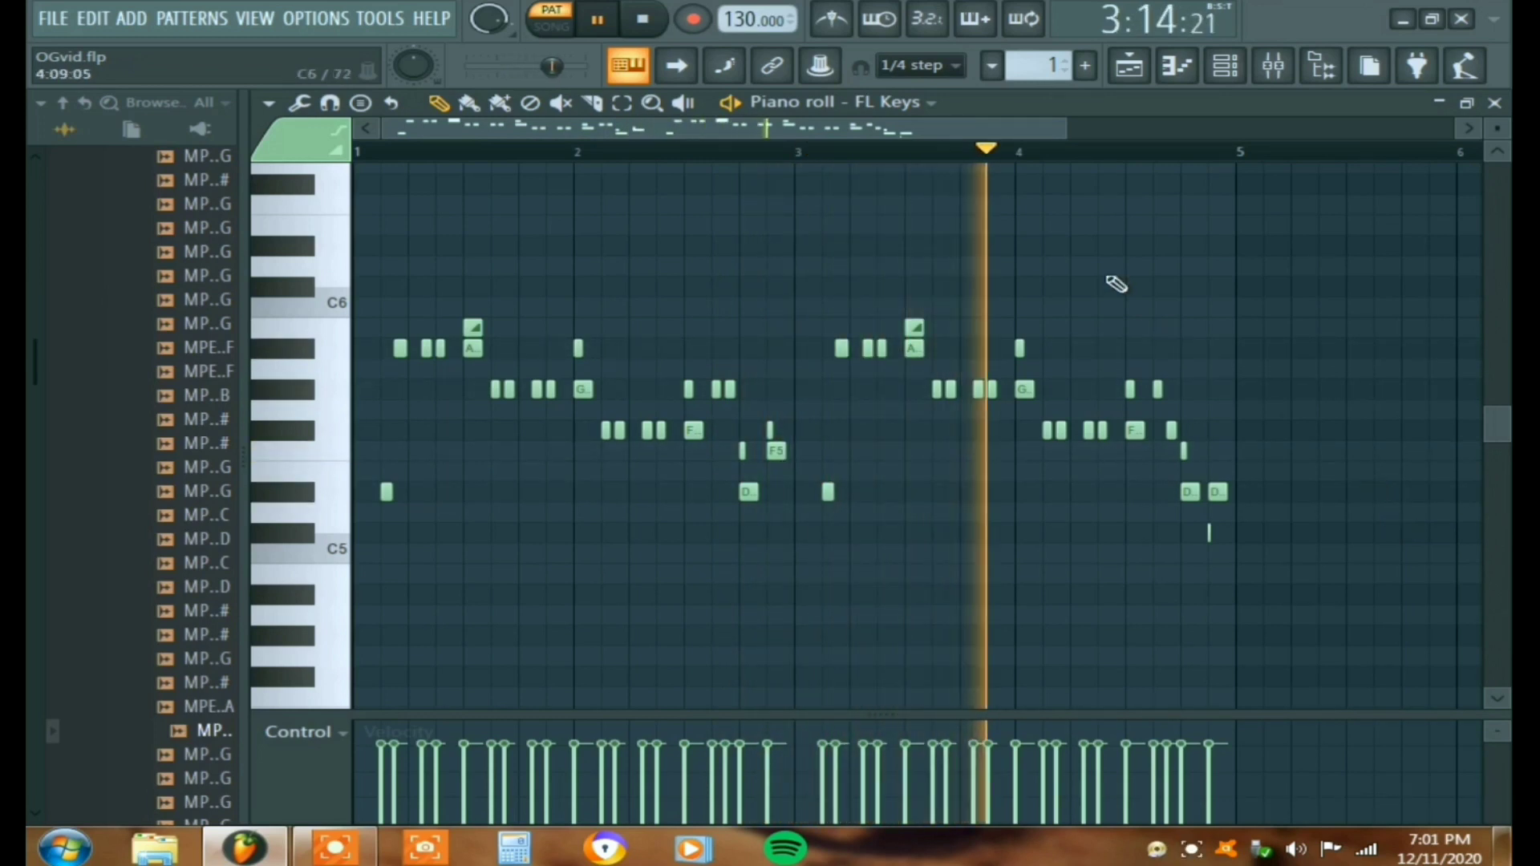
pyautogui.moveTo(1066, 129); pyautogui.dragTo(646, 135)
pyautogui.press('space')
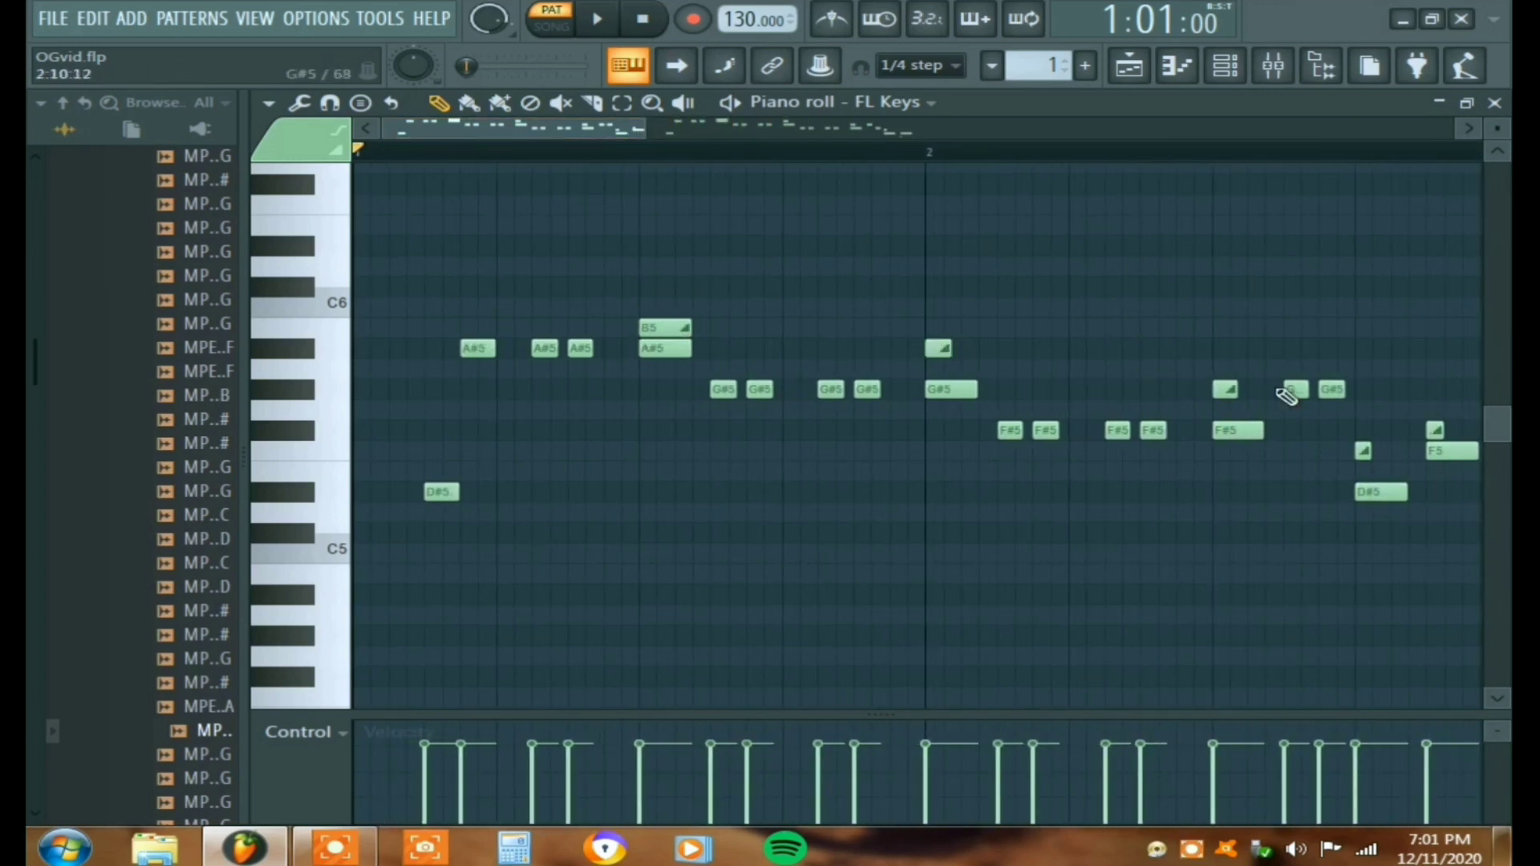
# Step: Copy the FL Keys melody from the channel rack and paste it into the Sytrus channel
pyautogui.click(1227, 69)
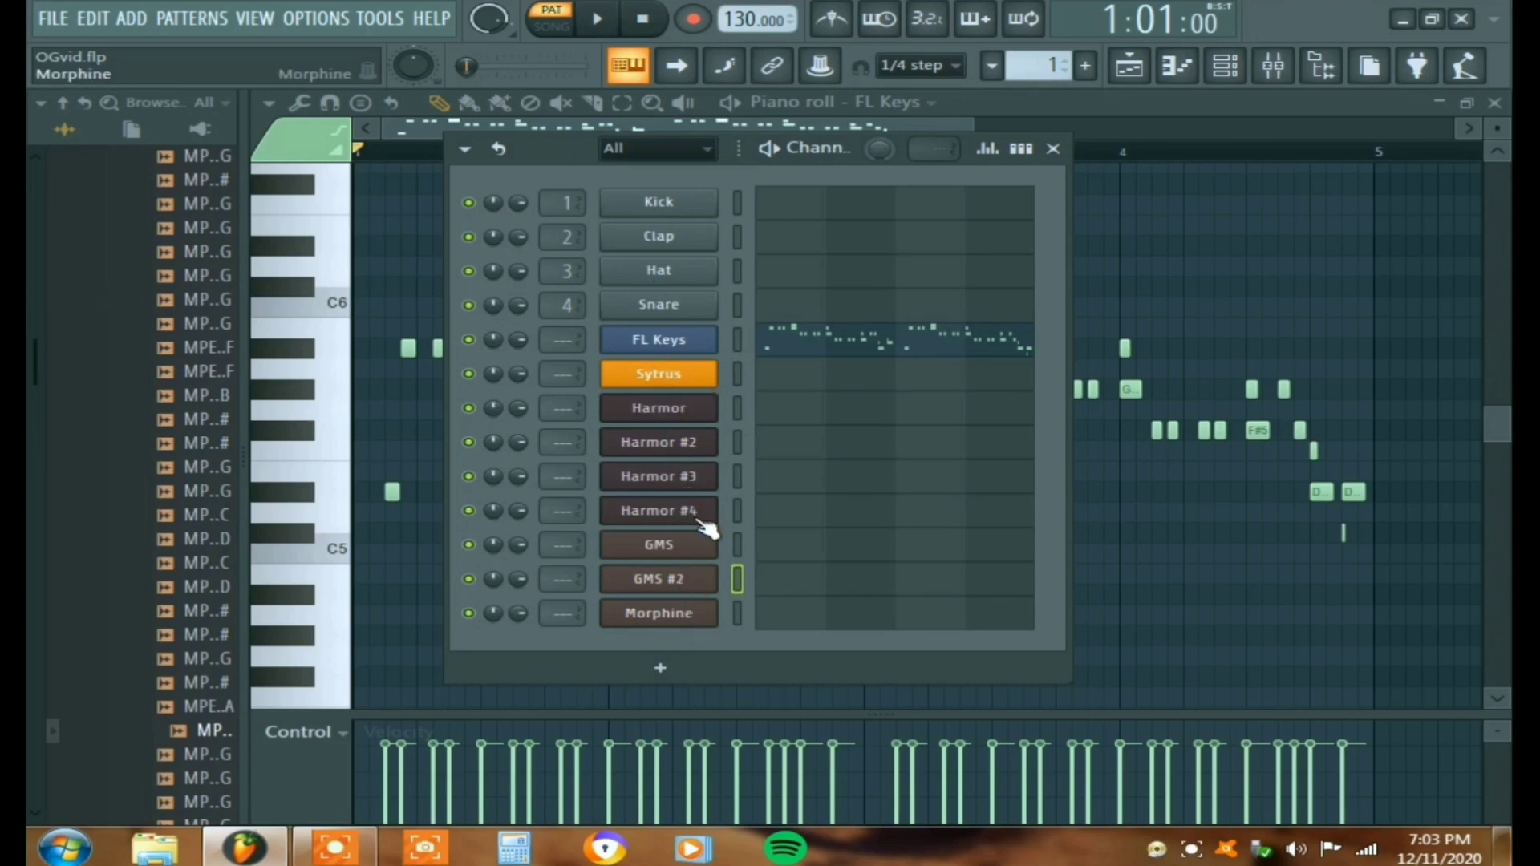
pyautogui.rightClick(688, 353)
pyautogui.click(1169, 366)
pyautogui.rightClick(690, 375)
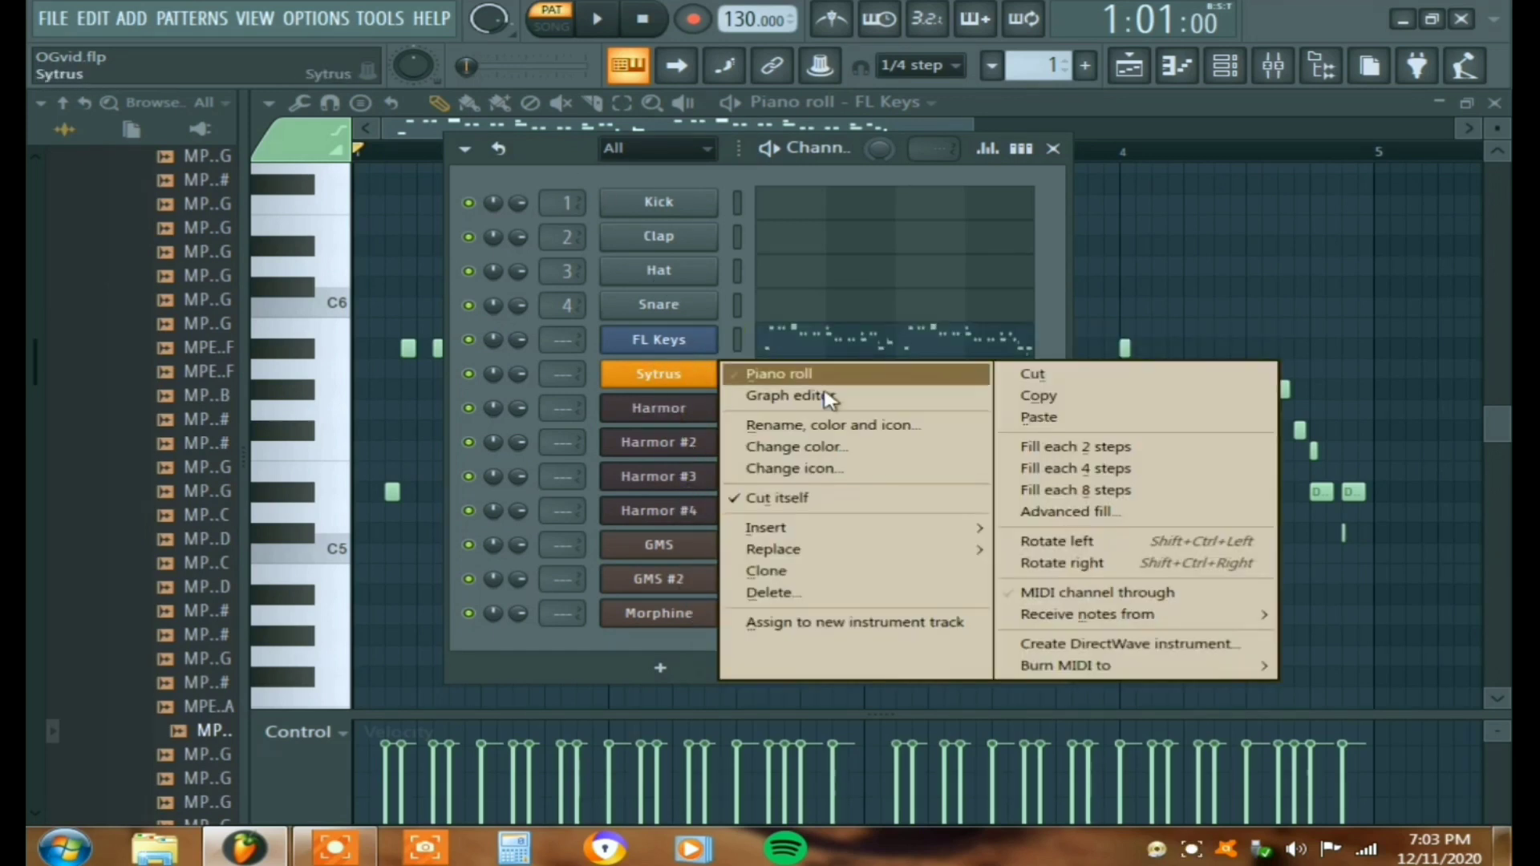
pyautogui.click(1057, 420)
# Step: Play the melody through Sytrus and review the delay and reverb settings on its FX page
pyautogui.click(704, 374)
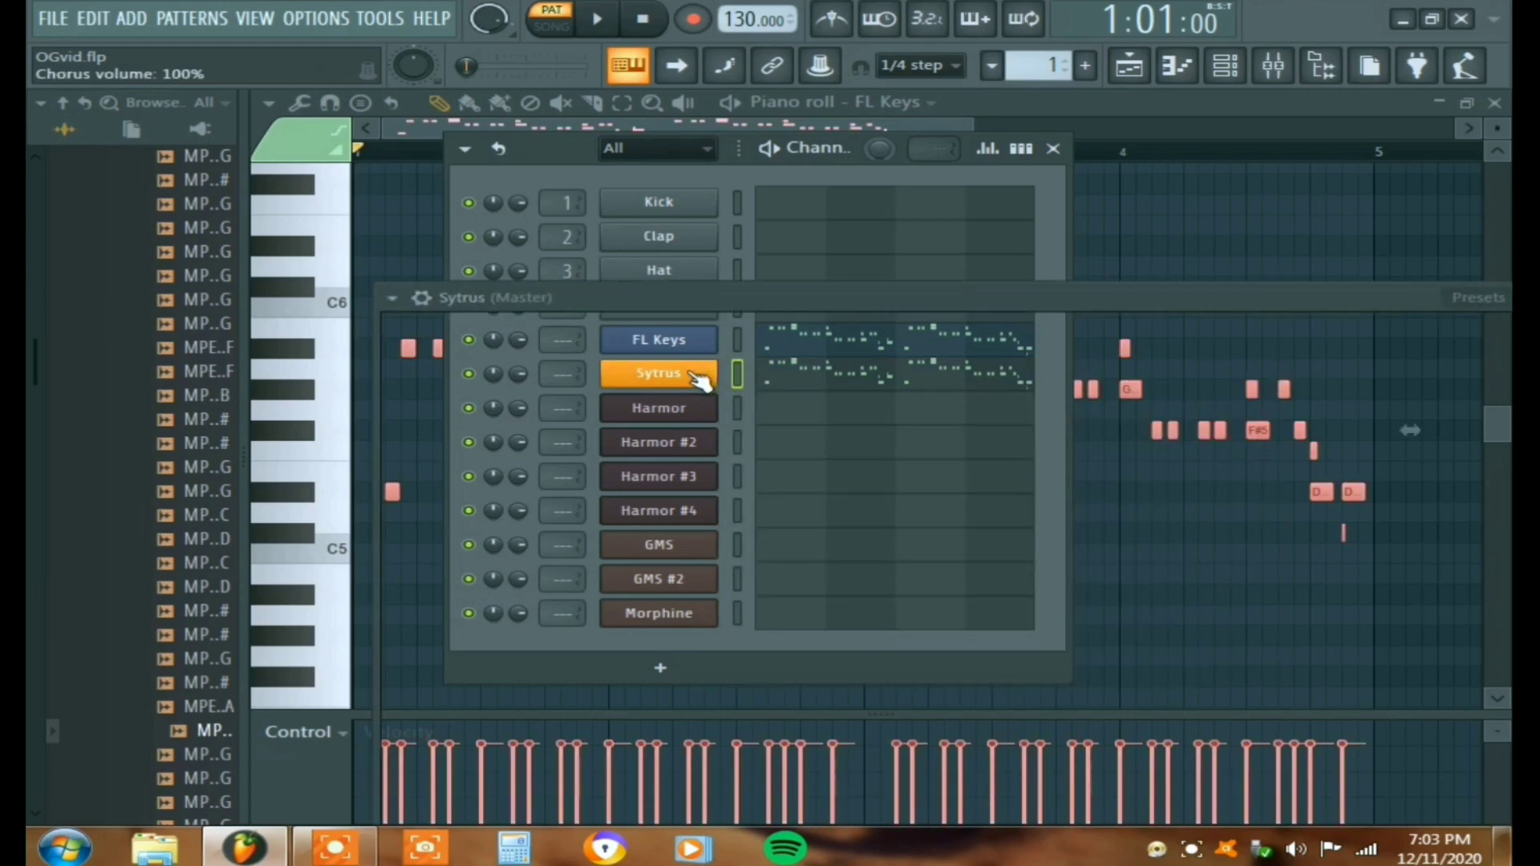
pyautogui.press('space')
pyautogui.press('space')
pyautogui.moveTo(690, 277); pyautogui.dragTo(648, 243)
pyautogui.click(751, 373)
pyautogui.click(755, 355)
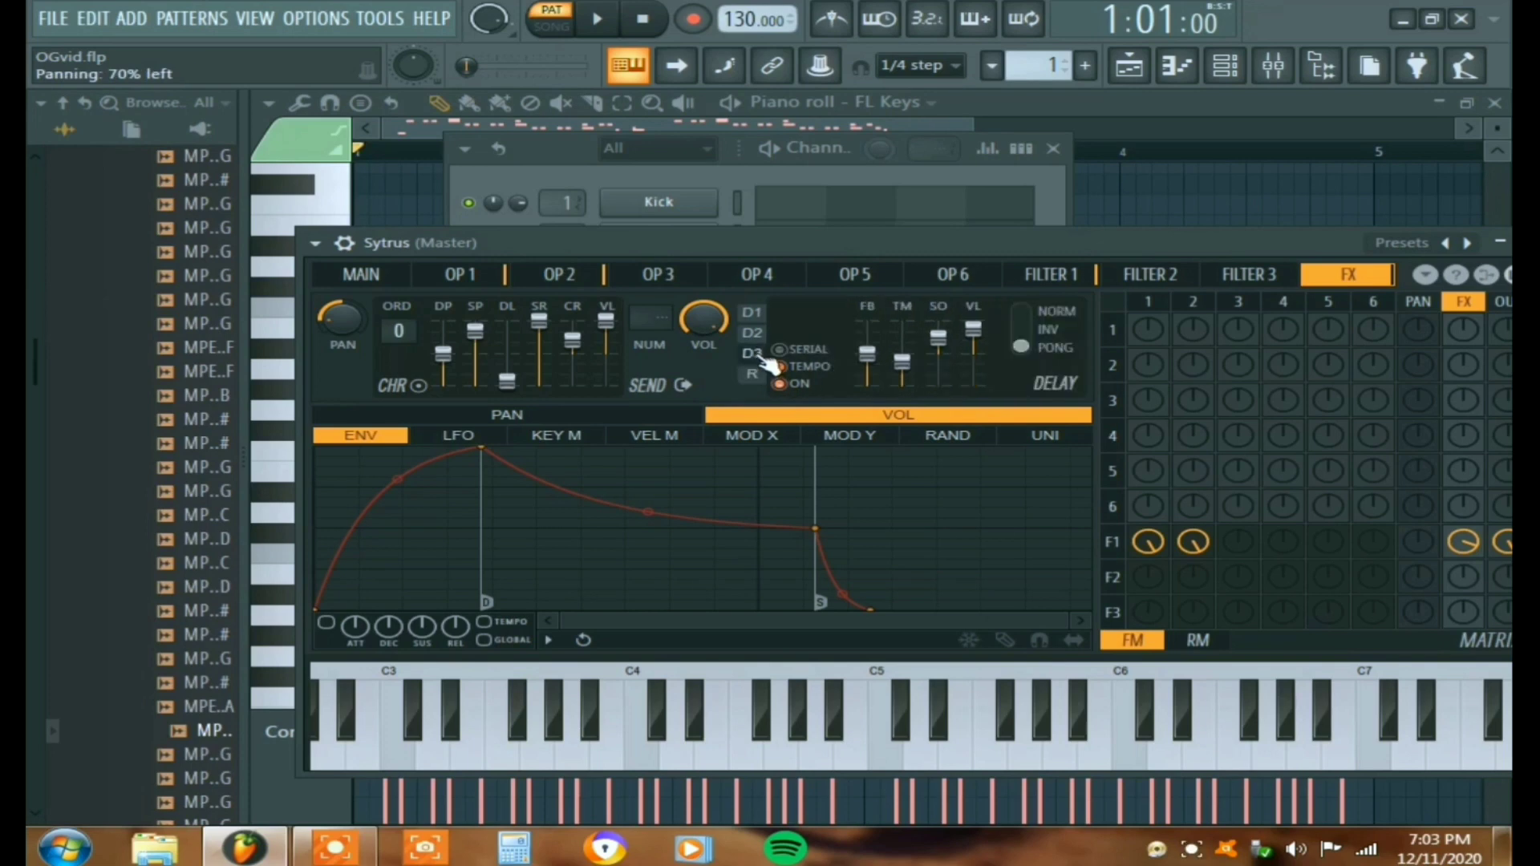
pyautogui.click(754, 374)
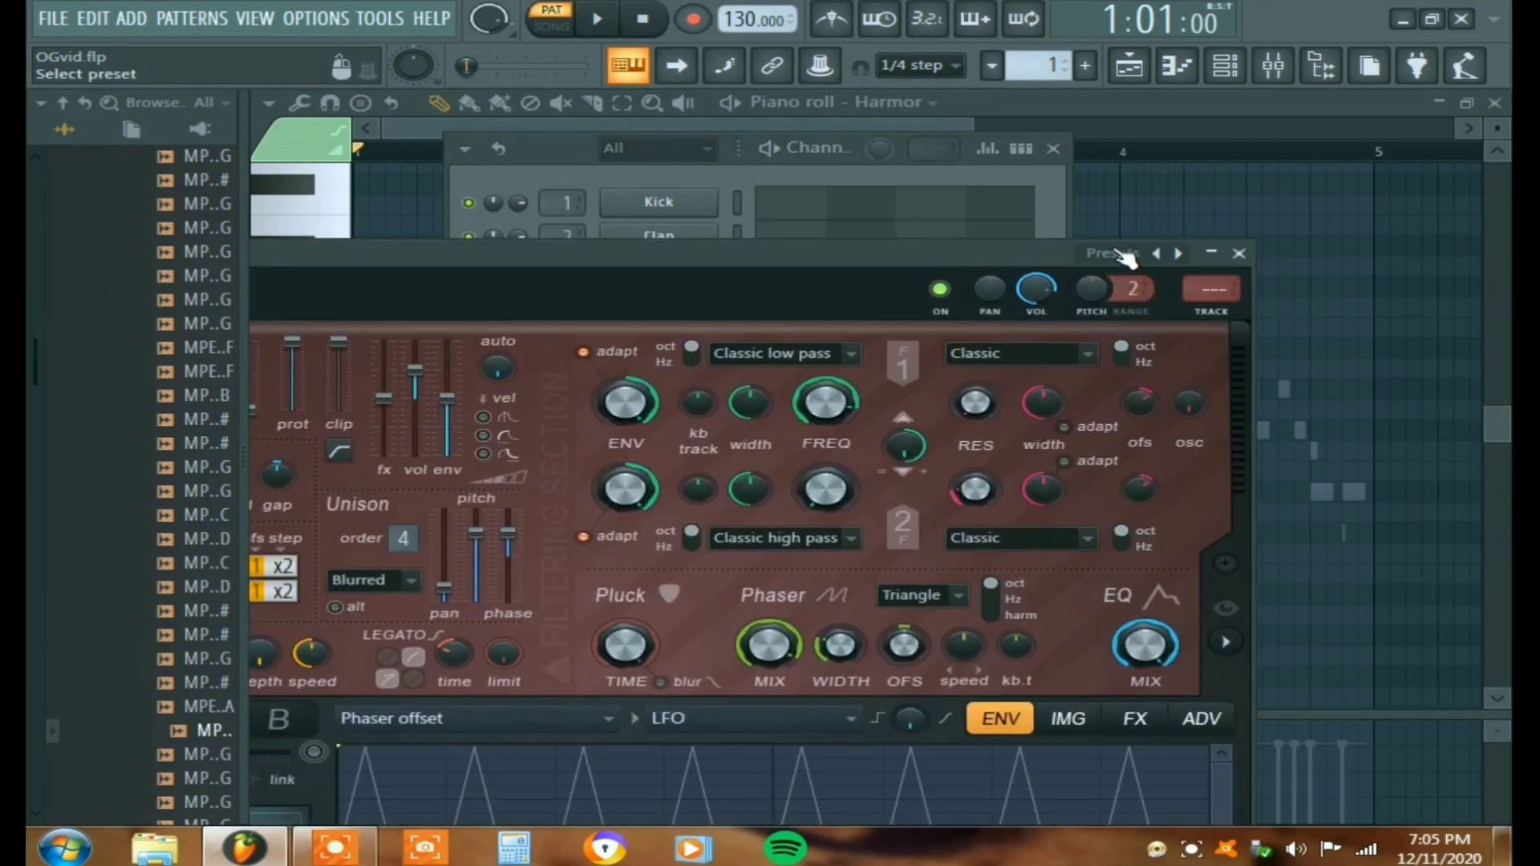
# Step: Load the Classic rave preset in the first Harmor and check that channel's notes in the piano roll
pyautogui.click(1124, 253)
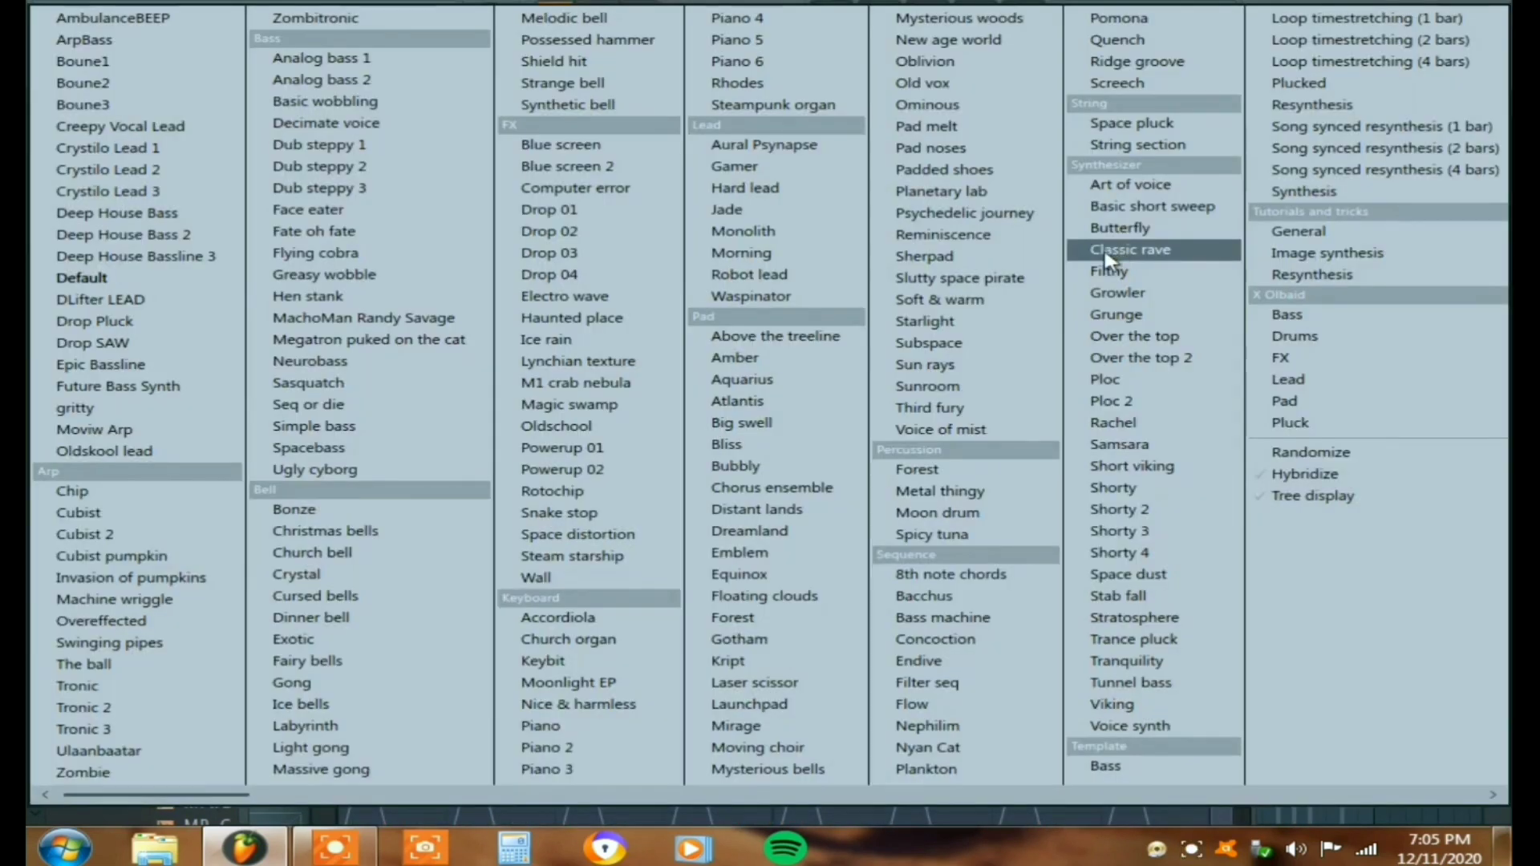
pyautogui.click(1140, 252)
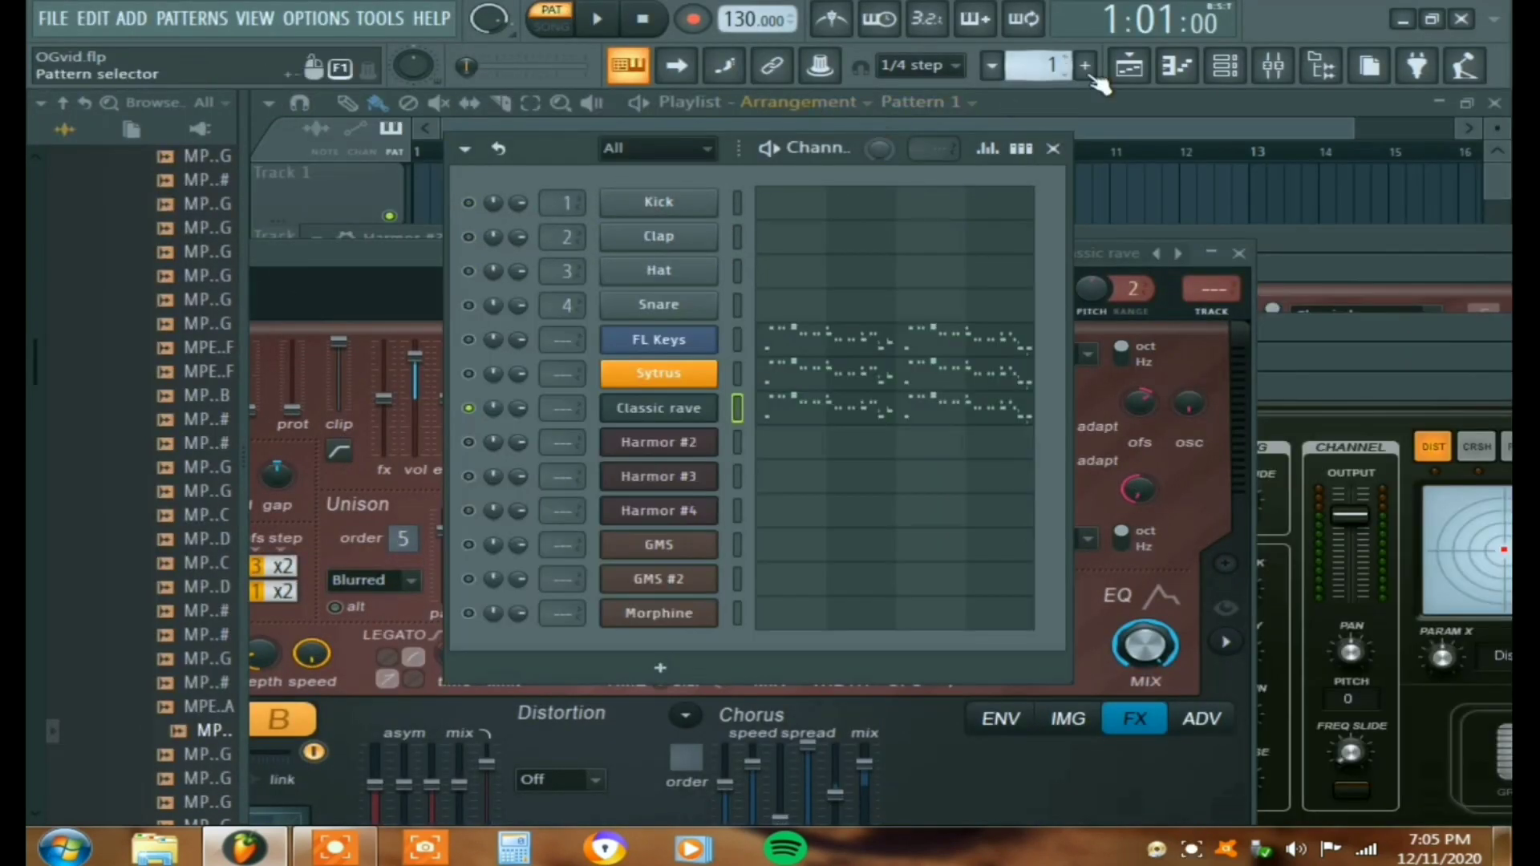
pyautogui.click(1165, 77)
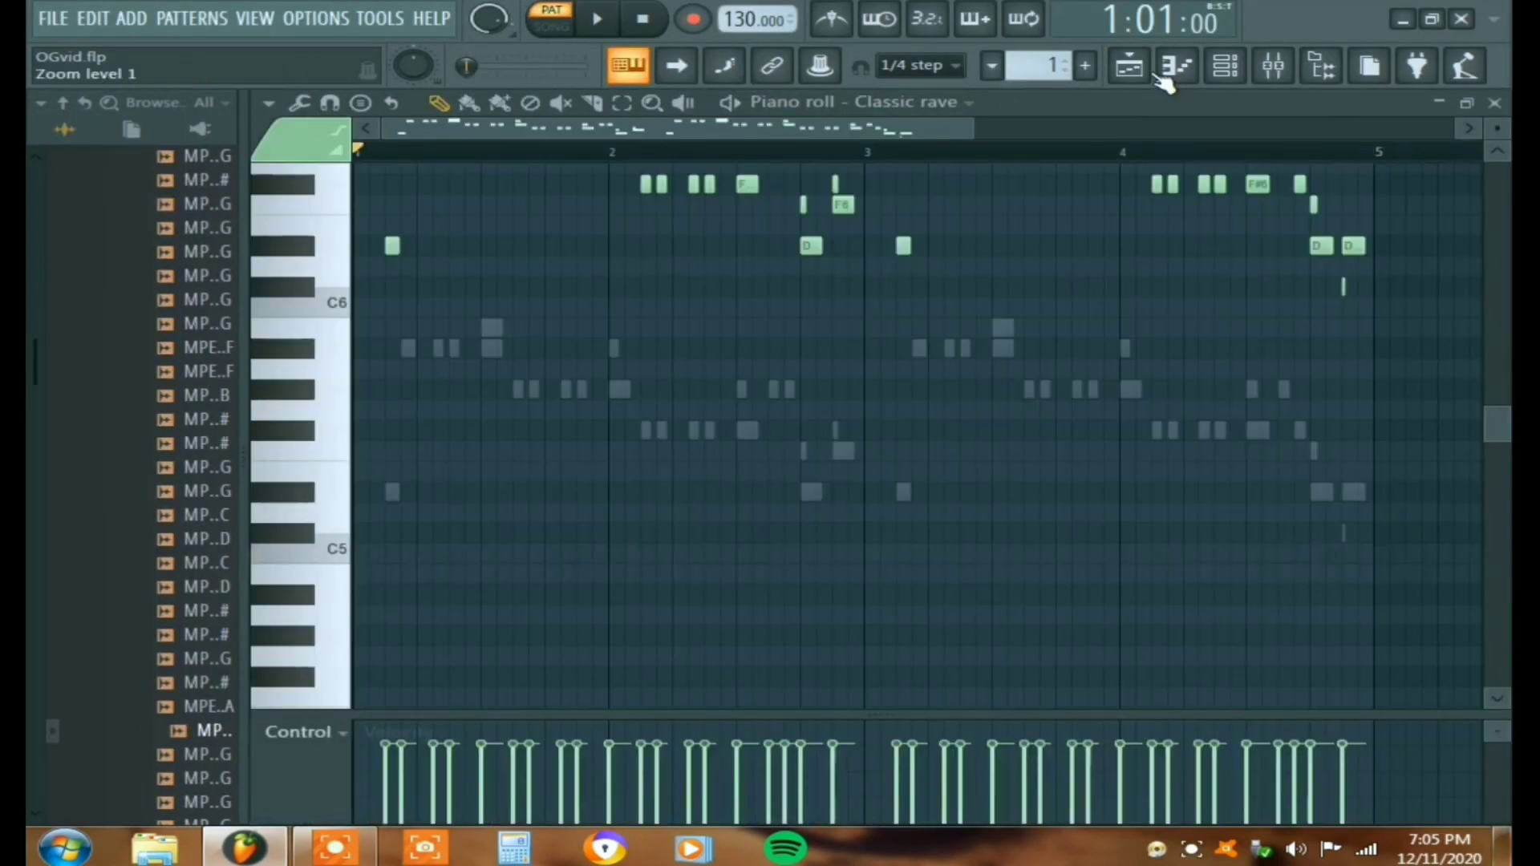
pyautogui.scroll(5, 1037, 415)
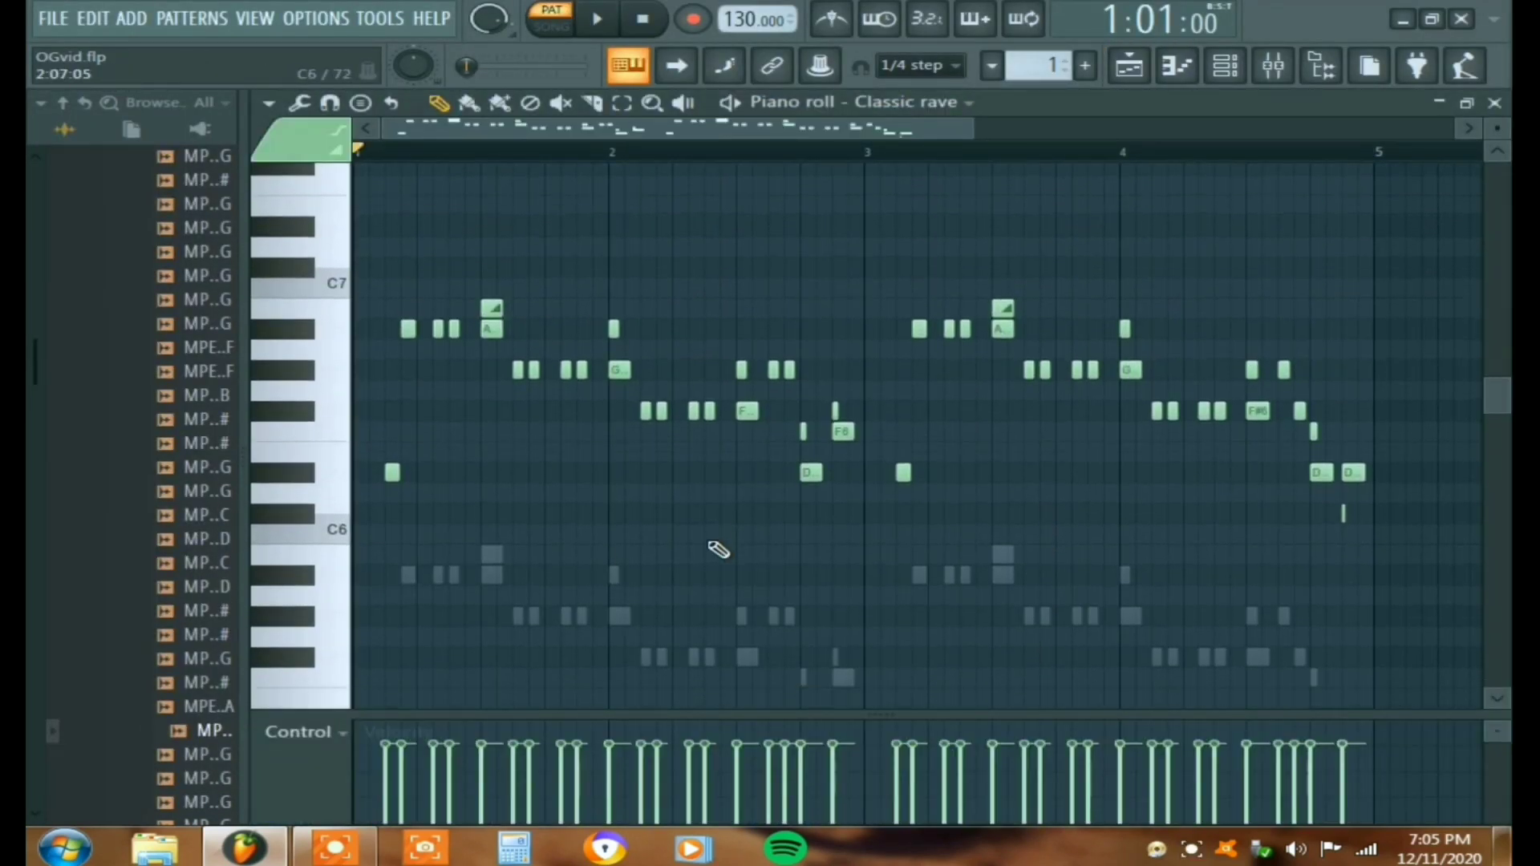
pyautogui.scroll(-1, 902, 485)
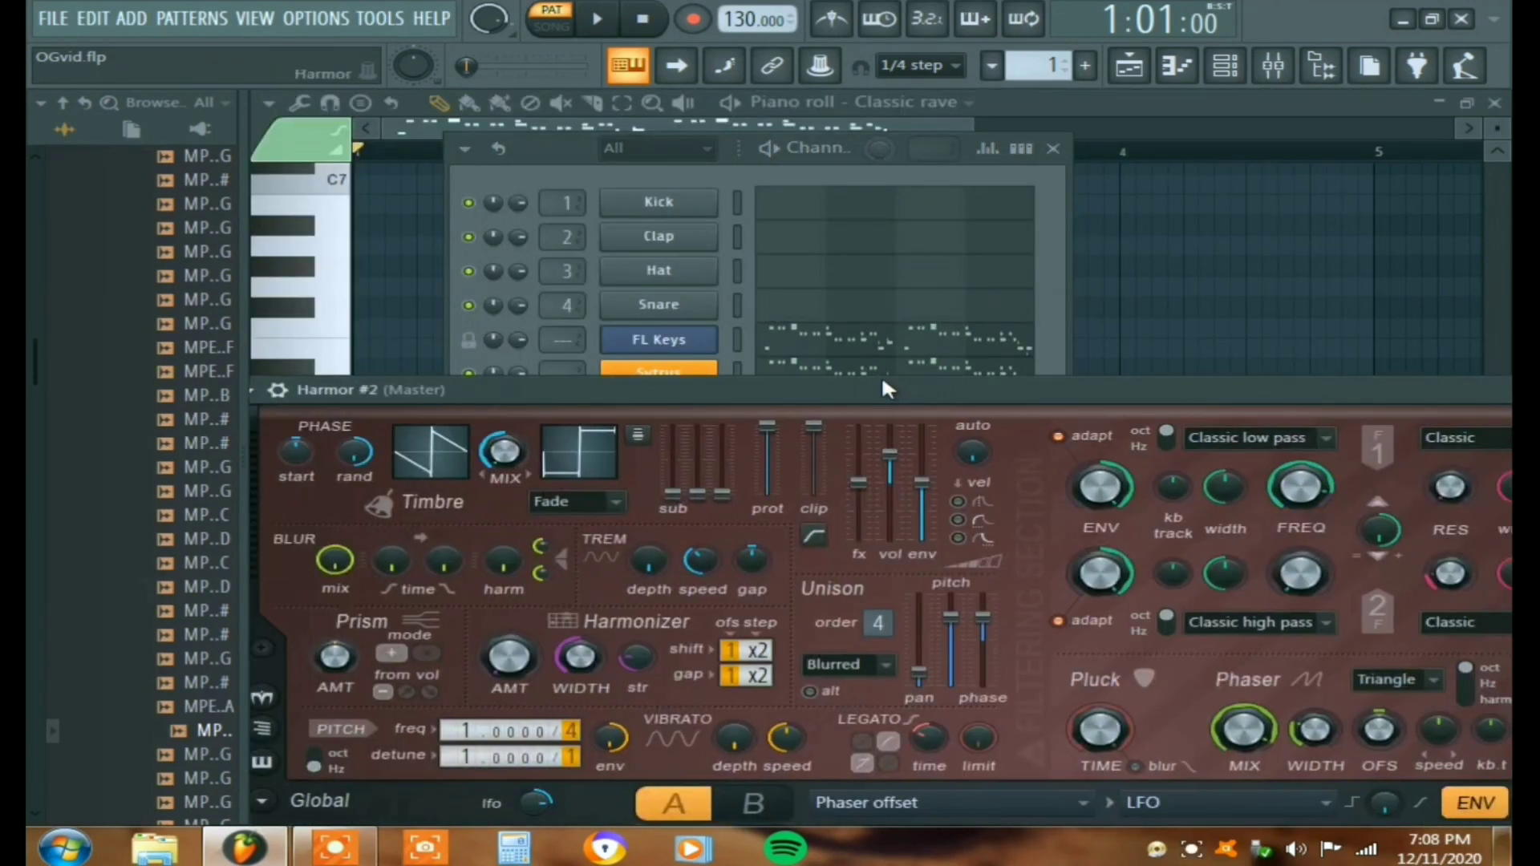
# Step: Load the Lead Bounce preset from the X Olbaid Lead group in Harmor #2
pyautogui.moveTo(910, 391); pyautogui.dragTo(538, 104)
pyautogui.click(1223, 106)
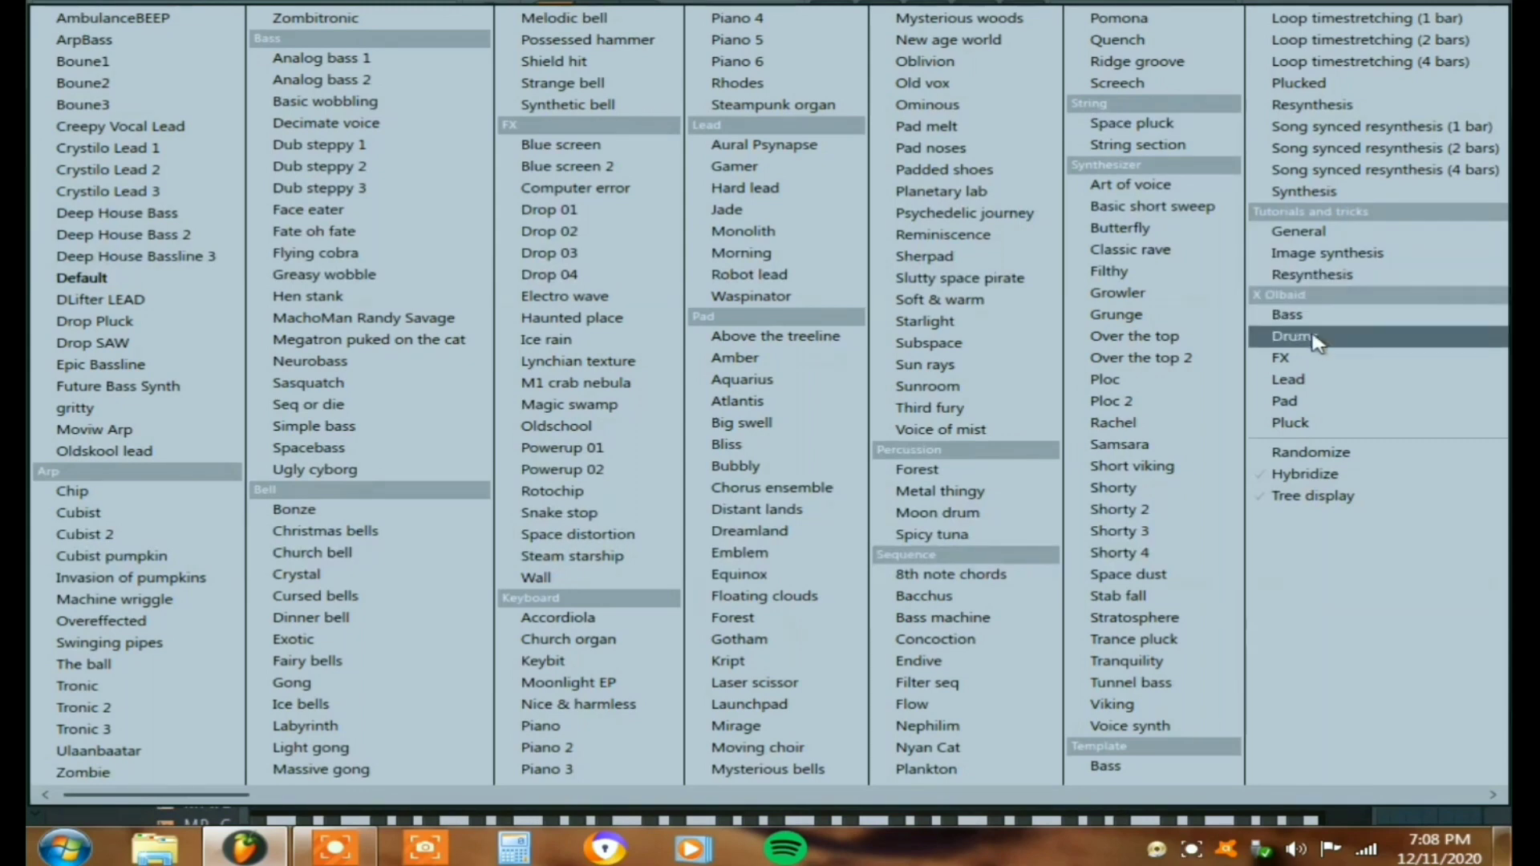
pyautogui.moveTo(1283, 384)
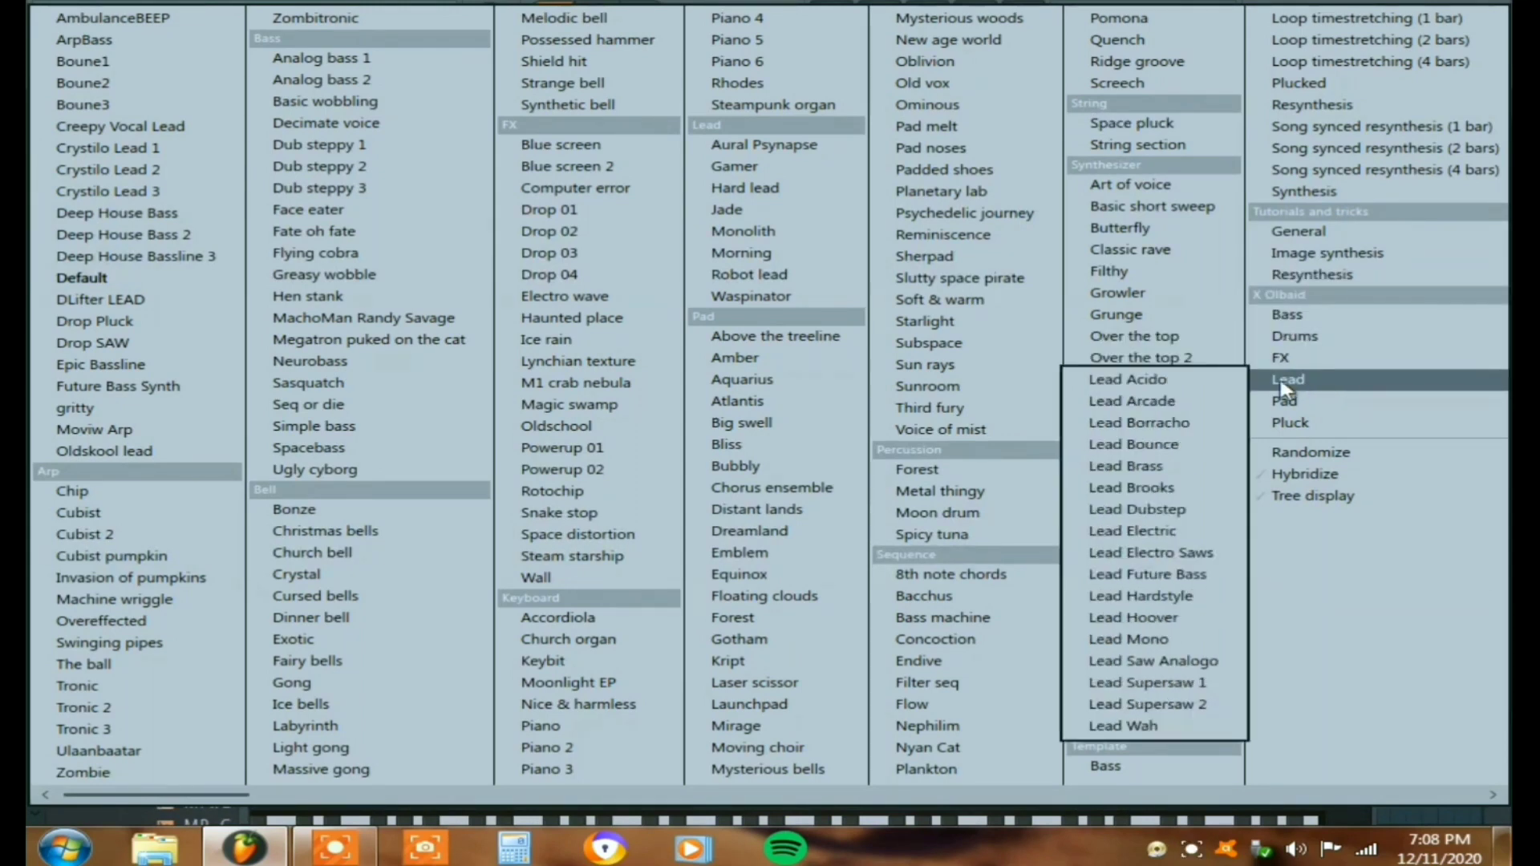
pyautogui.click(1161, 446)
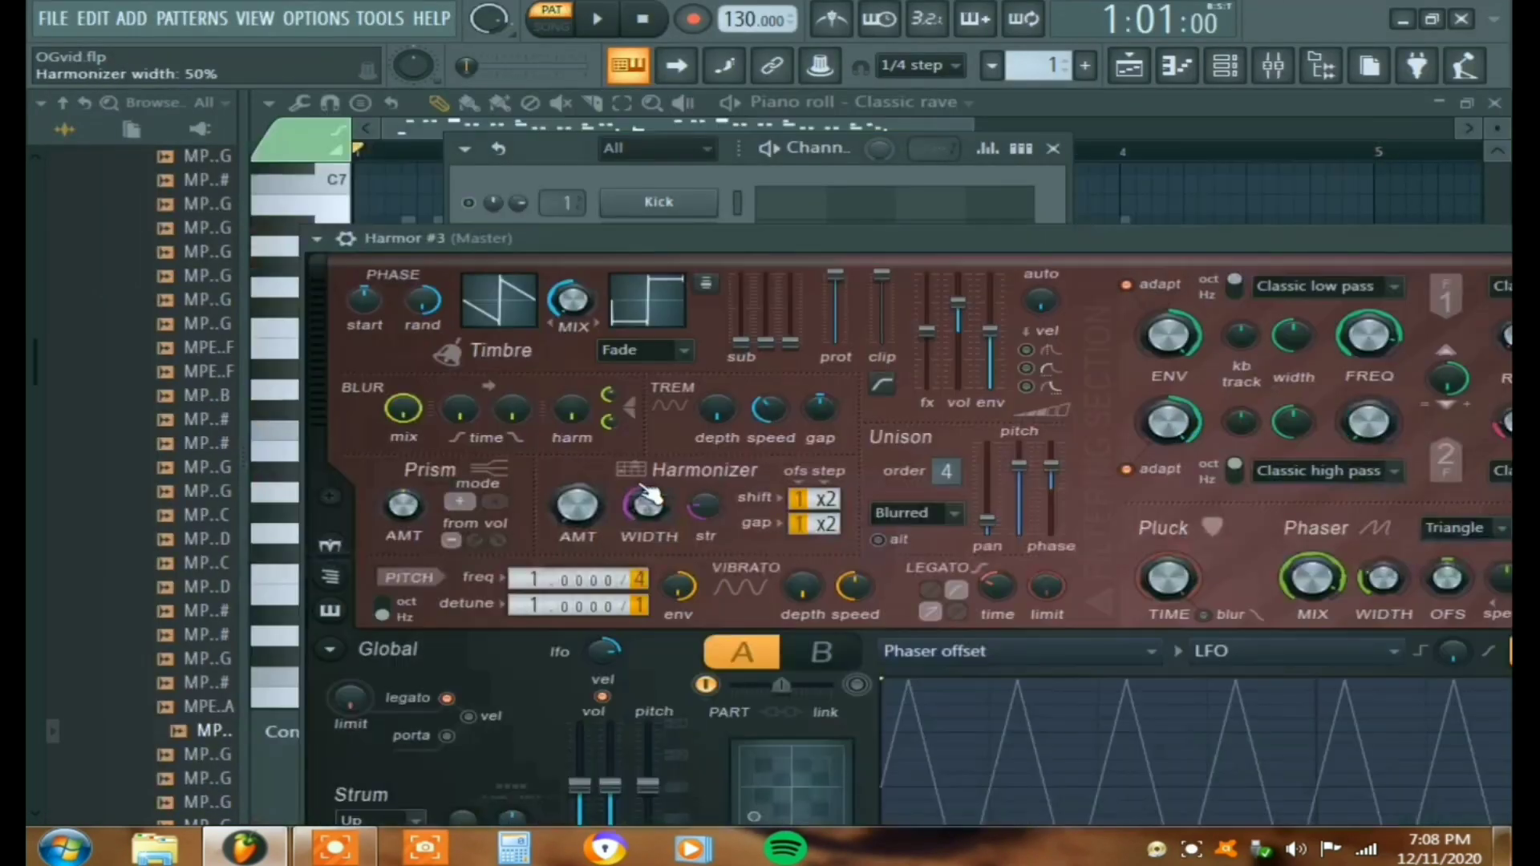
# Step: Load the Aural Psynapse preset from the Lead category in Harmor #3
pyautogui.moveTo(954, 238); pyautogui.dragTo(512, 151)
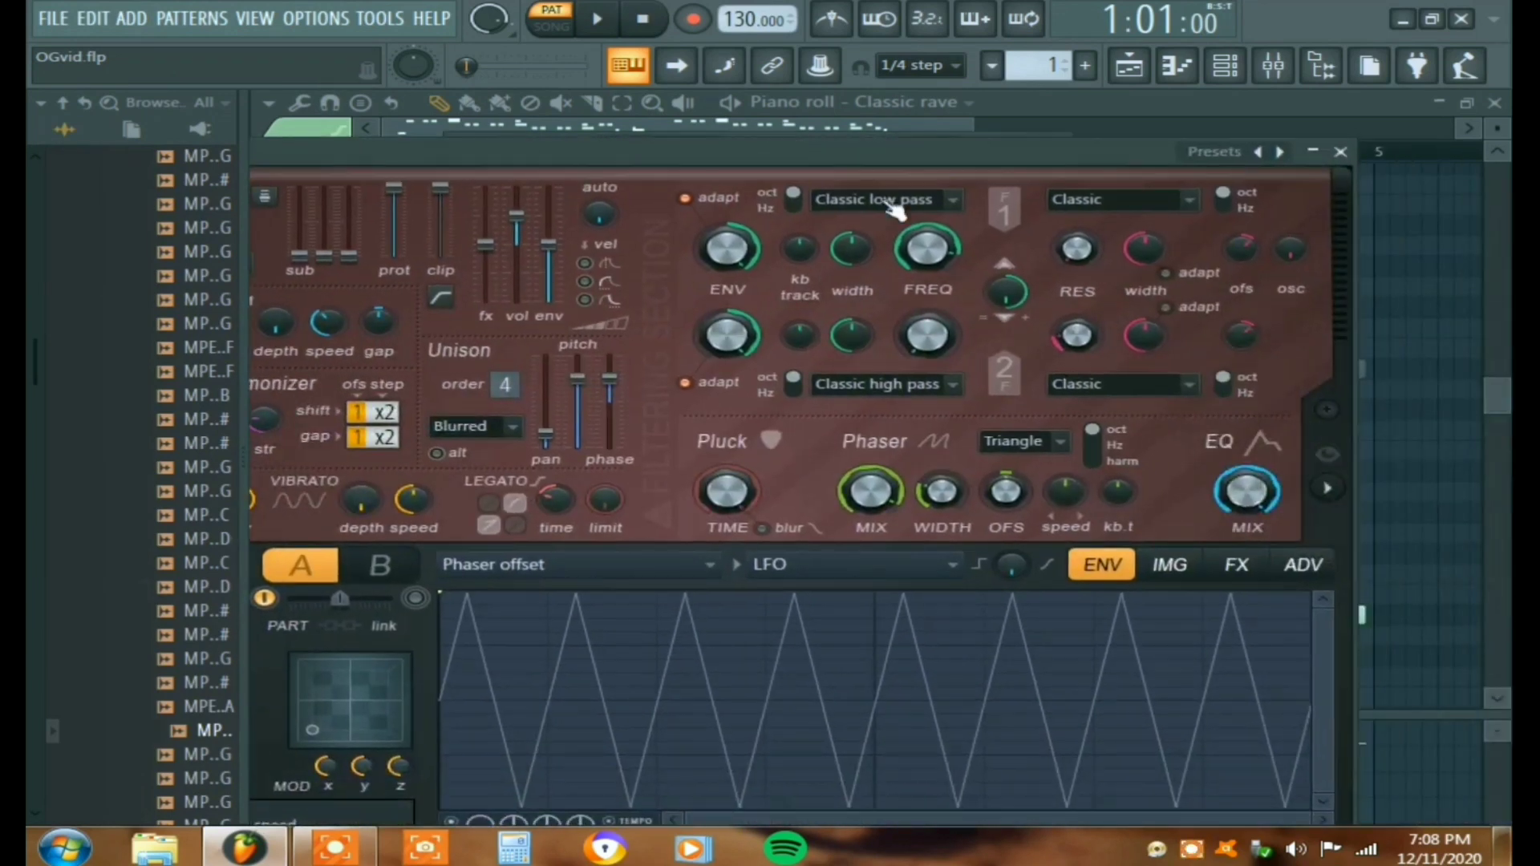
pyautogui.rightClick(1256, 154)
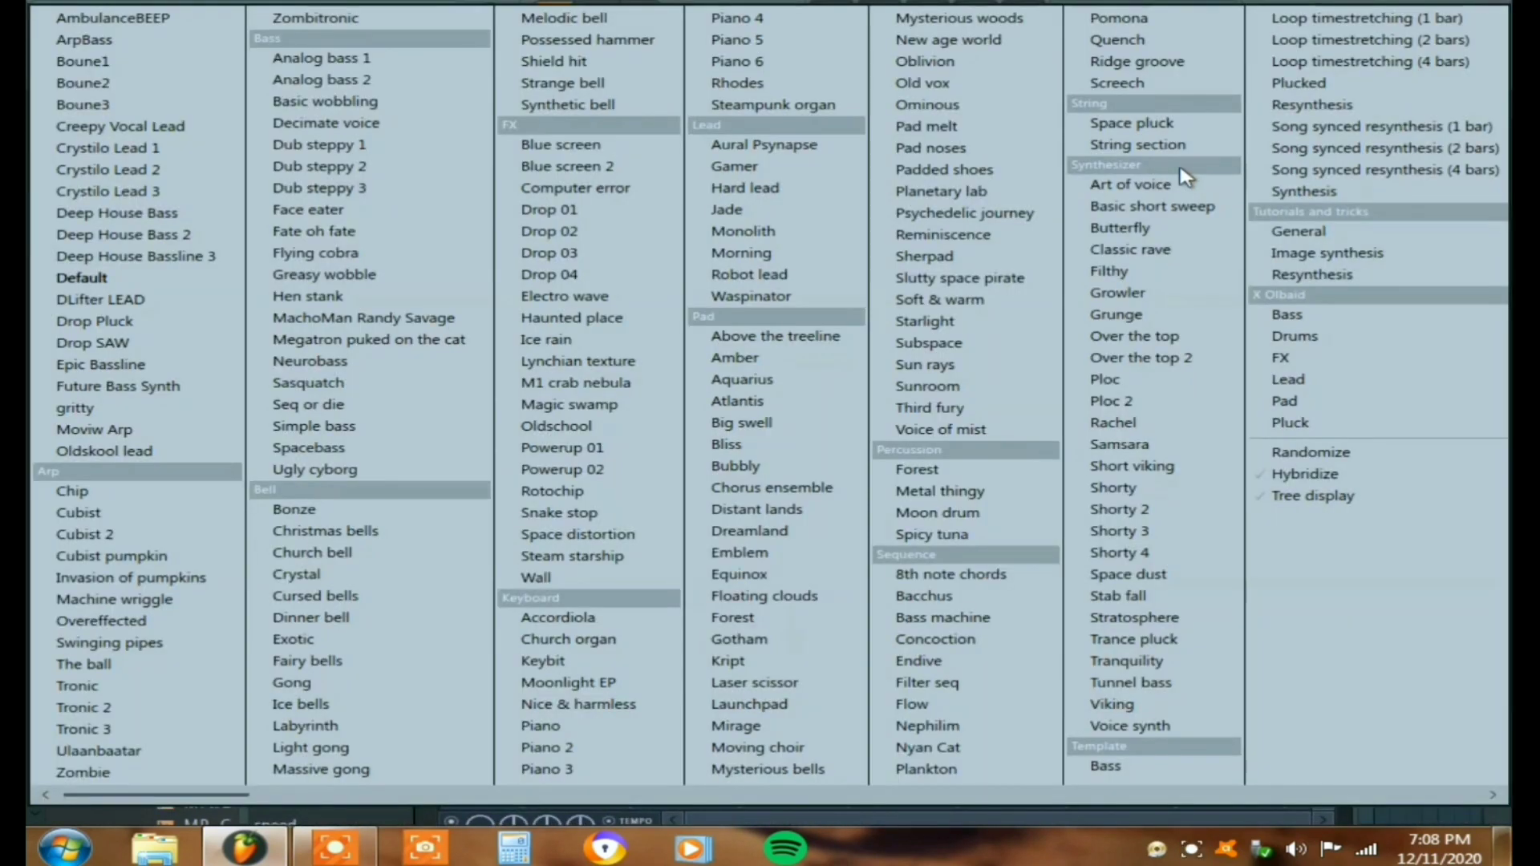
pyautogui.click(776, 147)
pyautogui.click(542, 153)
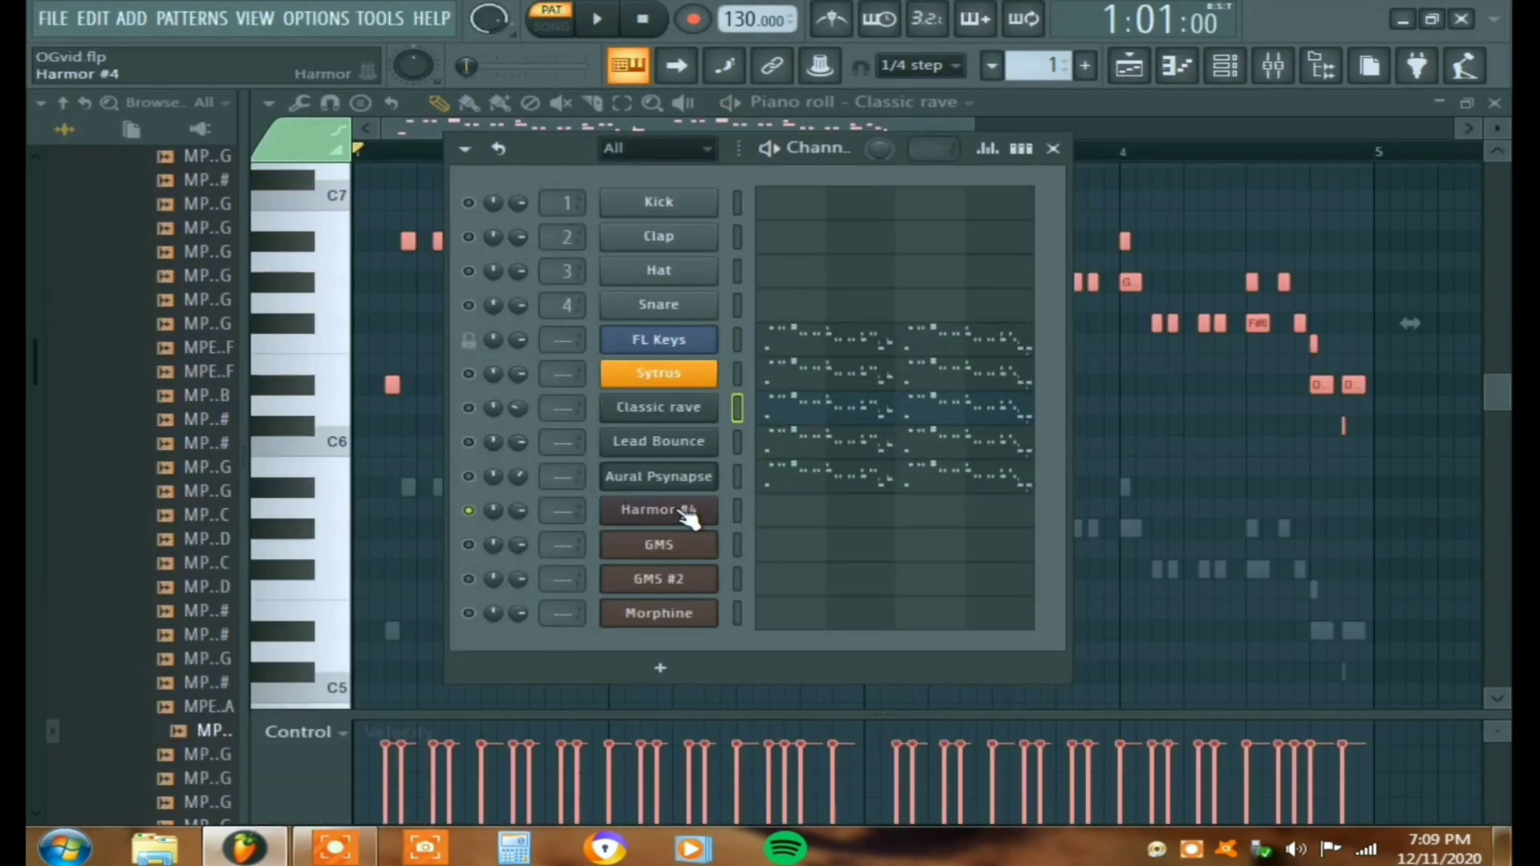
# Step: Load the Lead Brooks preset from the X Olbaid Lead group in Harmor #4
pyautogui.click(678, 506)
pyautogui.moveTo(851, 268); pyautogui.dragTo(300, 129)
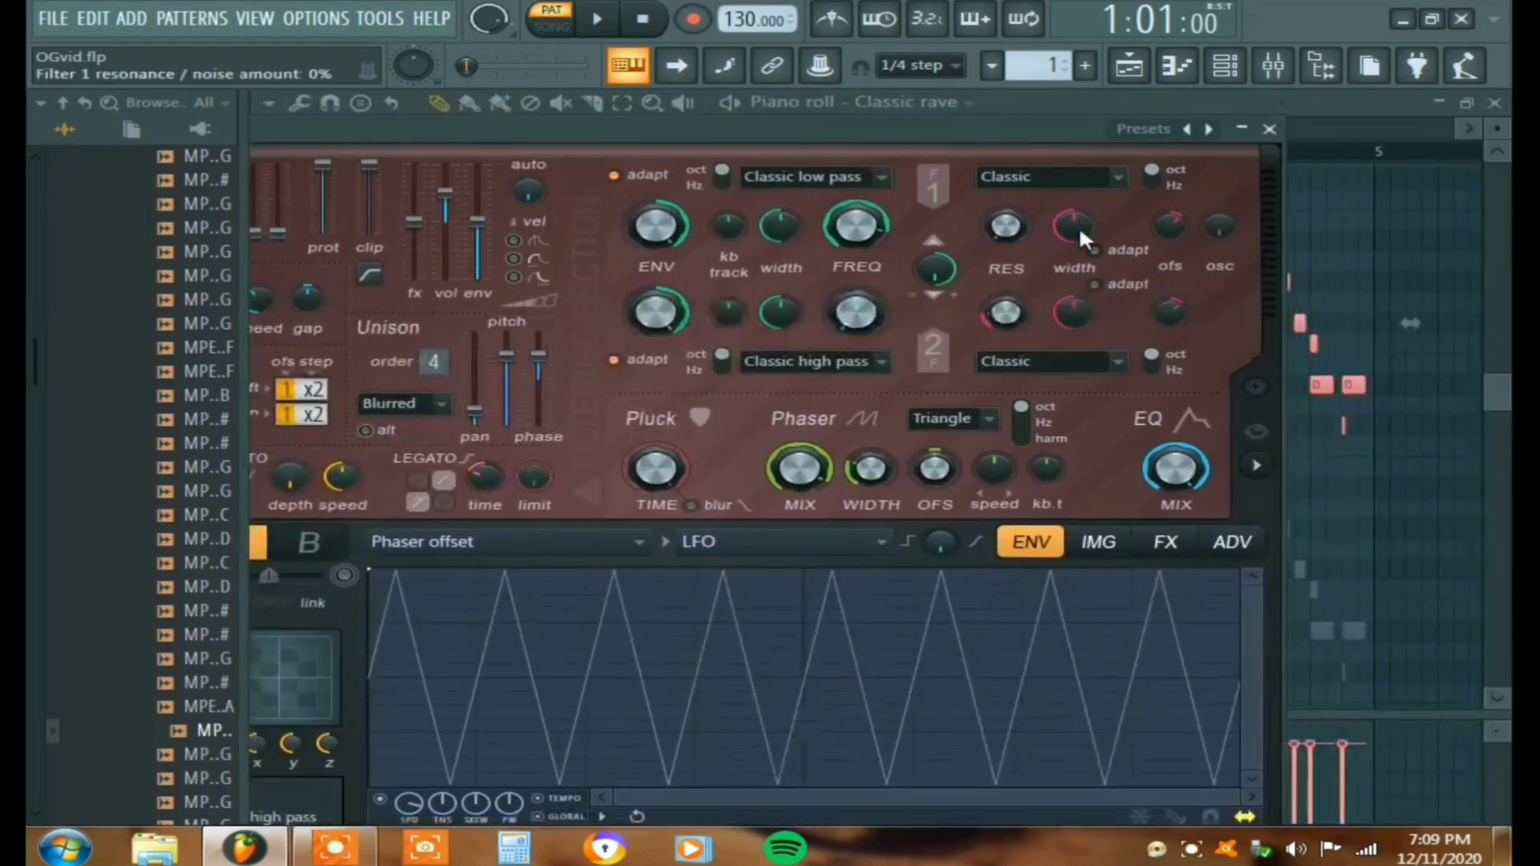
pyautogui.click(1155, 137)
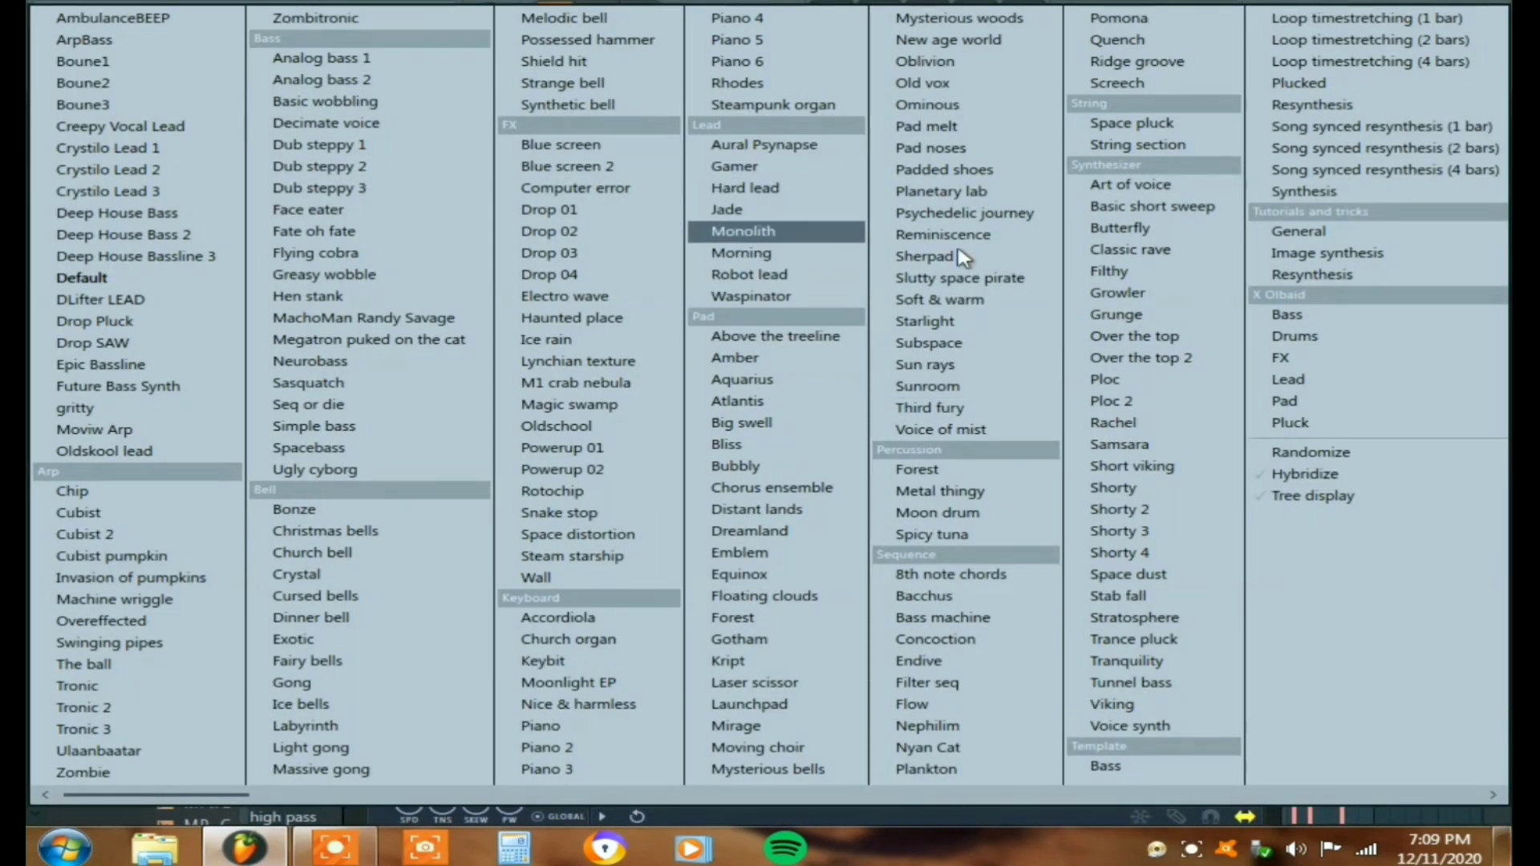
pyautogui.moveTo(1300, 370)
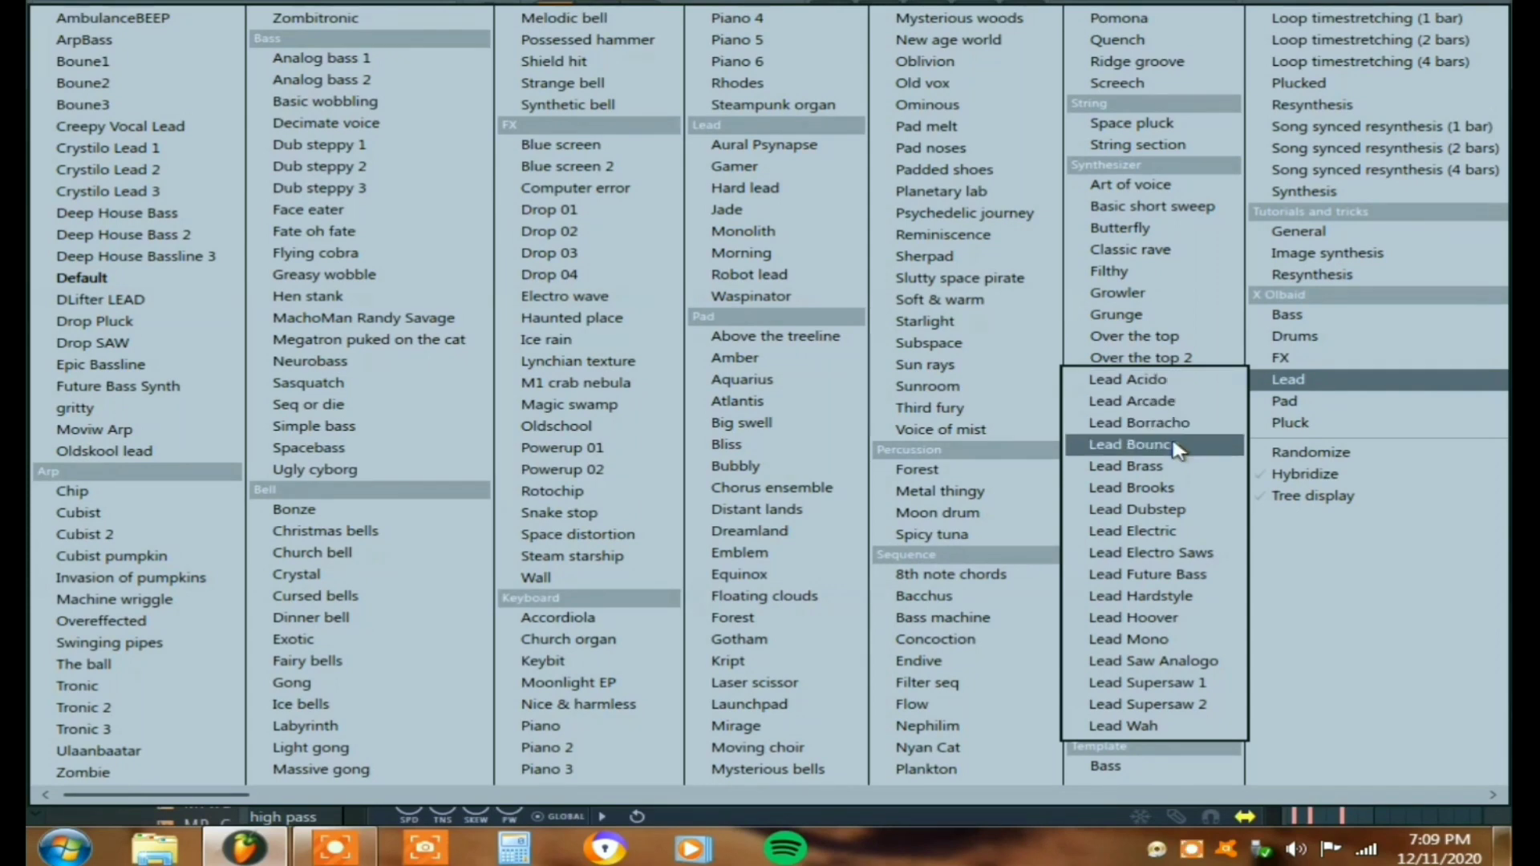
pyautogui.click(1167, 491)
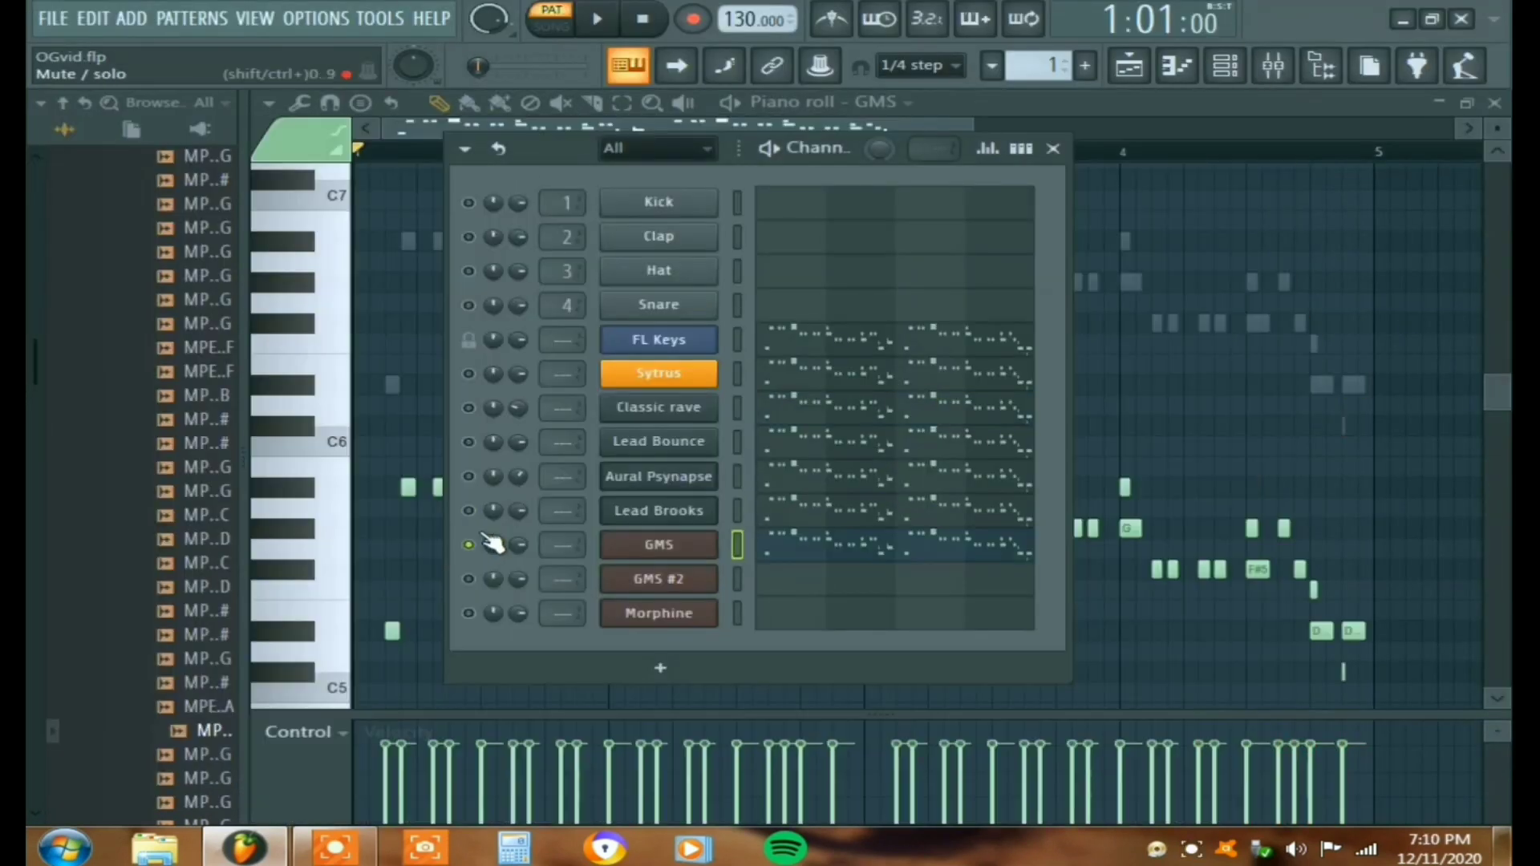
# Step: Replace the GMS #2 channel's instrument with Toxic Biohazard
pyautogui.click(677, 579)
pyautogui.rightClick(677, 580)
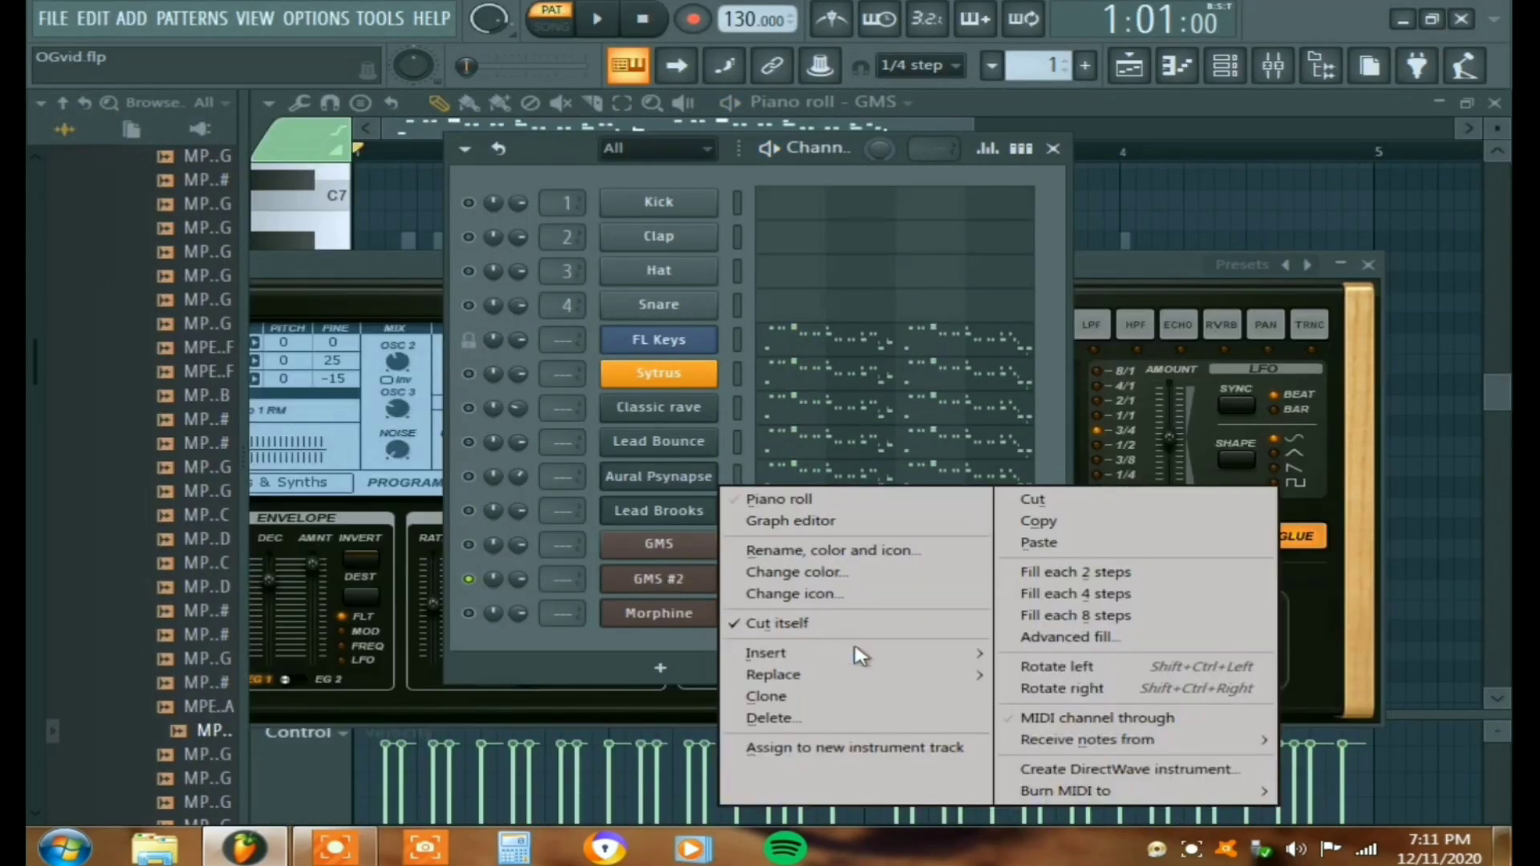
pyautogui.moveTo(866, 674)
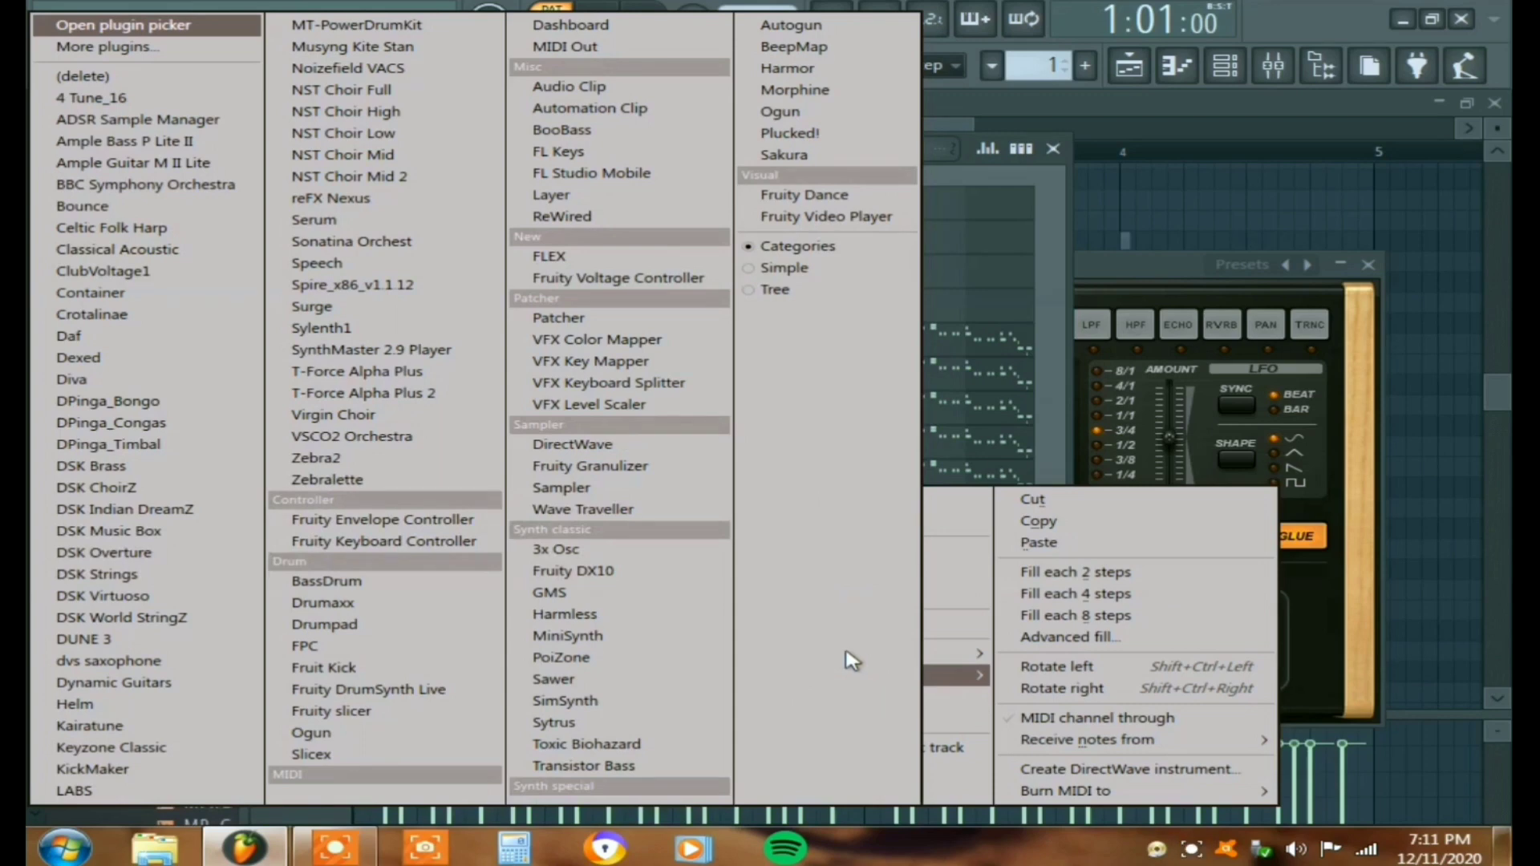
pyautogui.click(618, 746)
pyautogui.moveTo(631, 259); pyautogui.dragTo(805, 82)
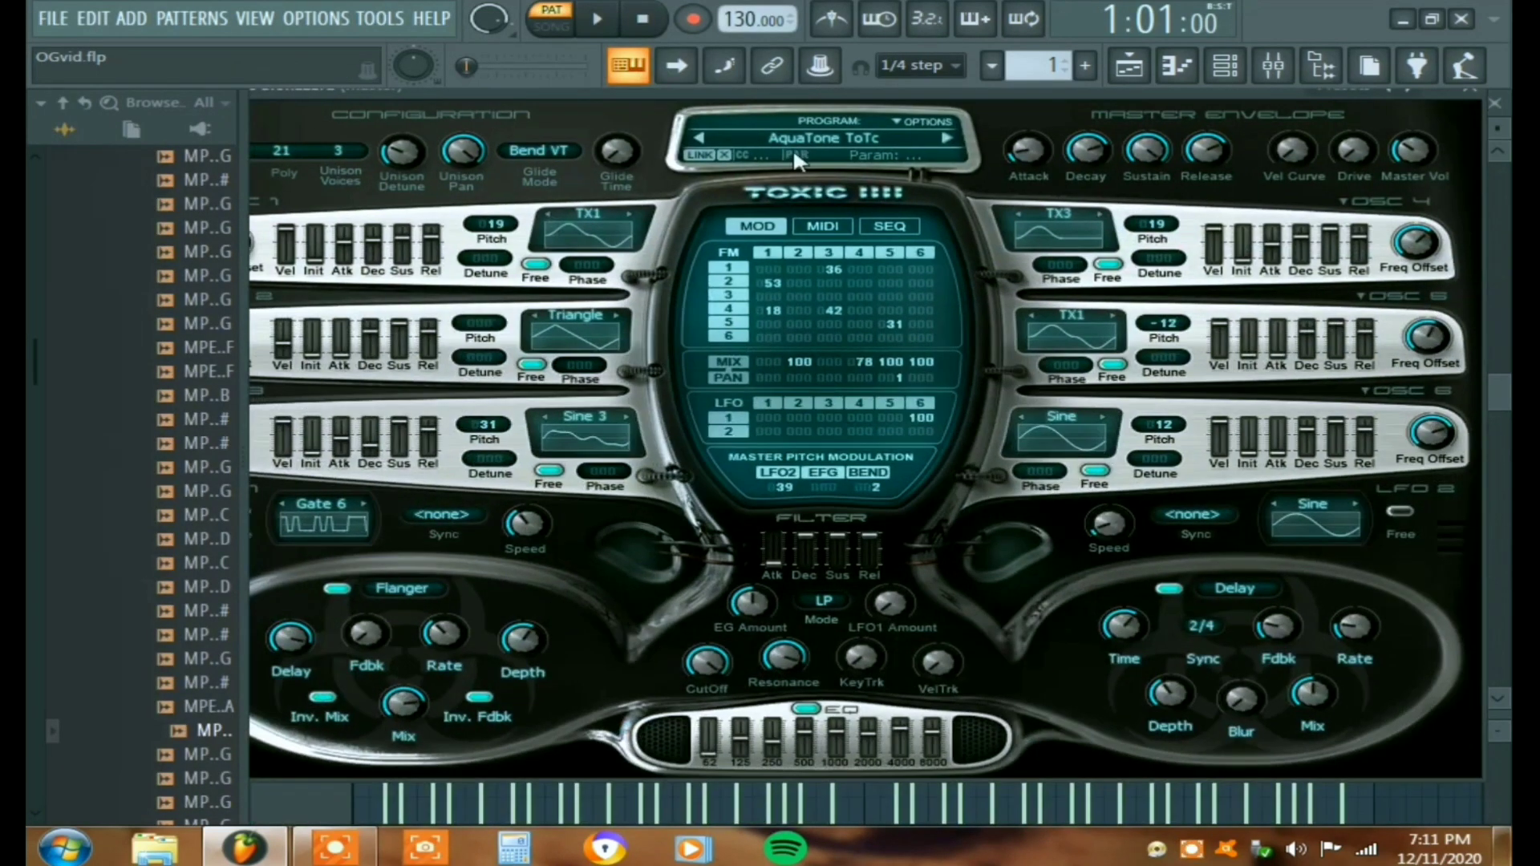
# Step: Load the BigHouse program from Toxic Biohazard's Leads bank and return to the channel rack
pyautogui.click(795, 156)
pyautogui.click(589, 450)
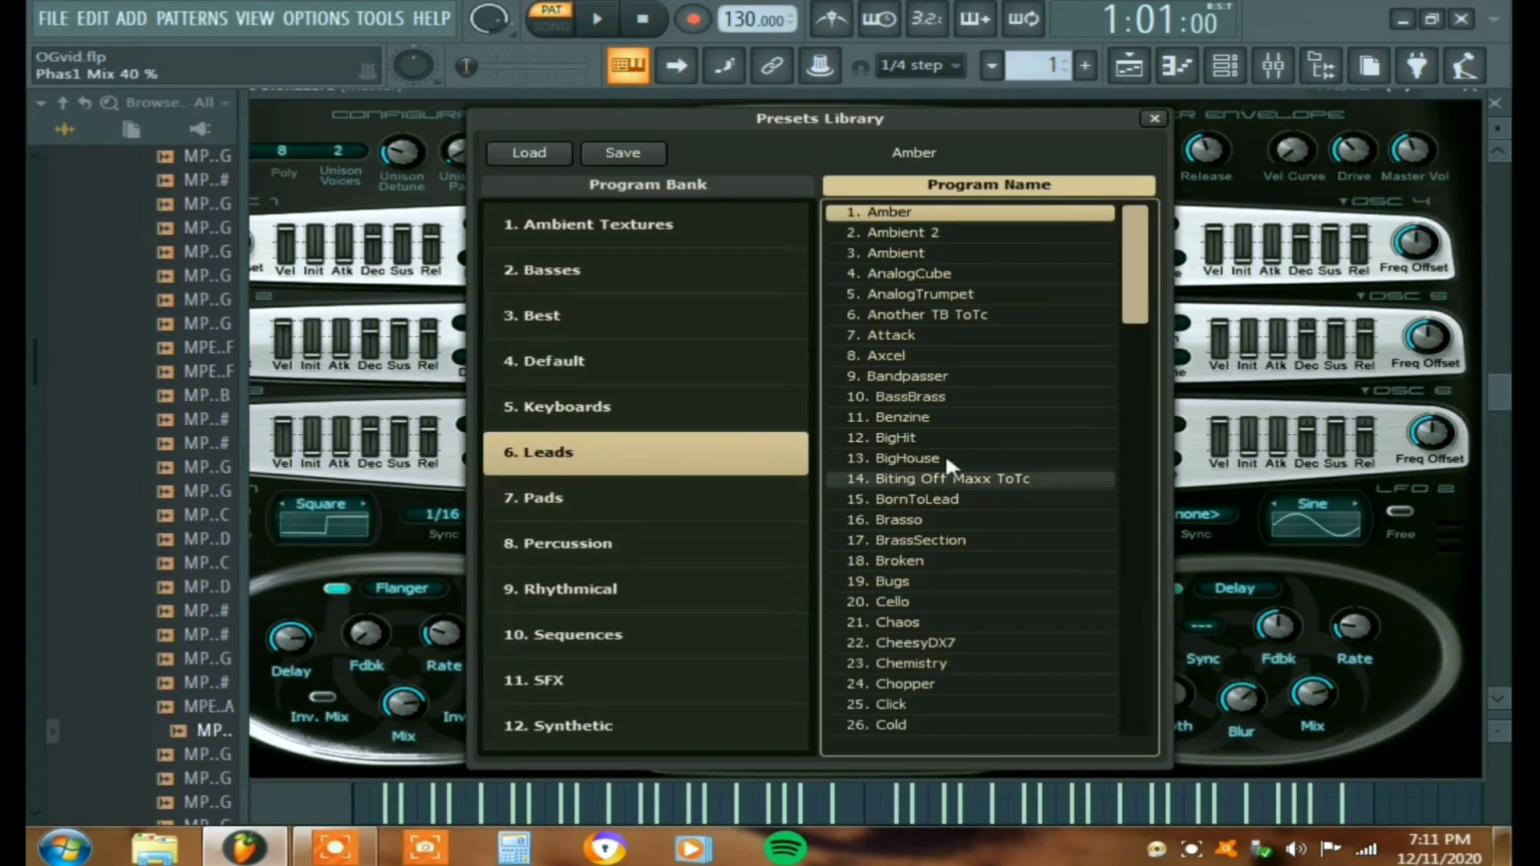
pyautogui.click(916, 460)
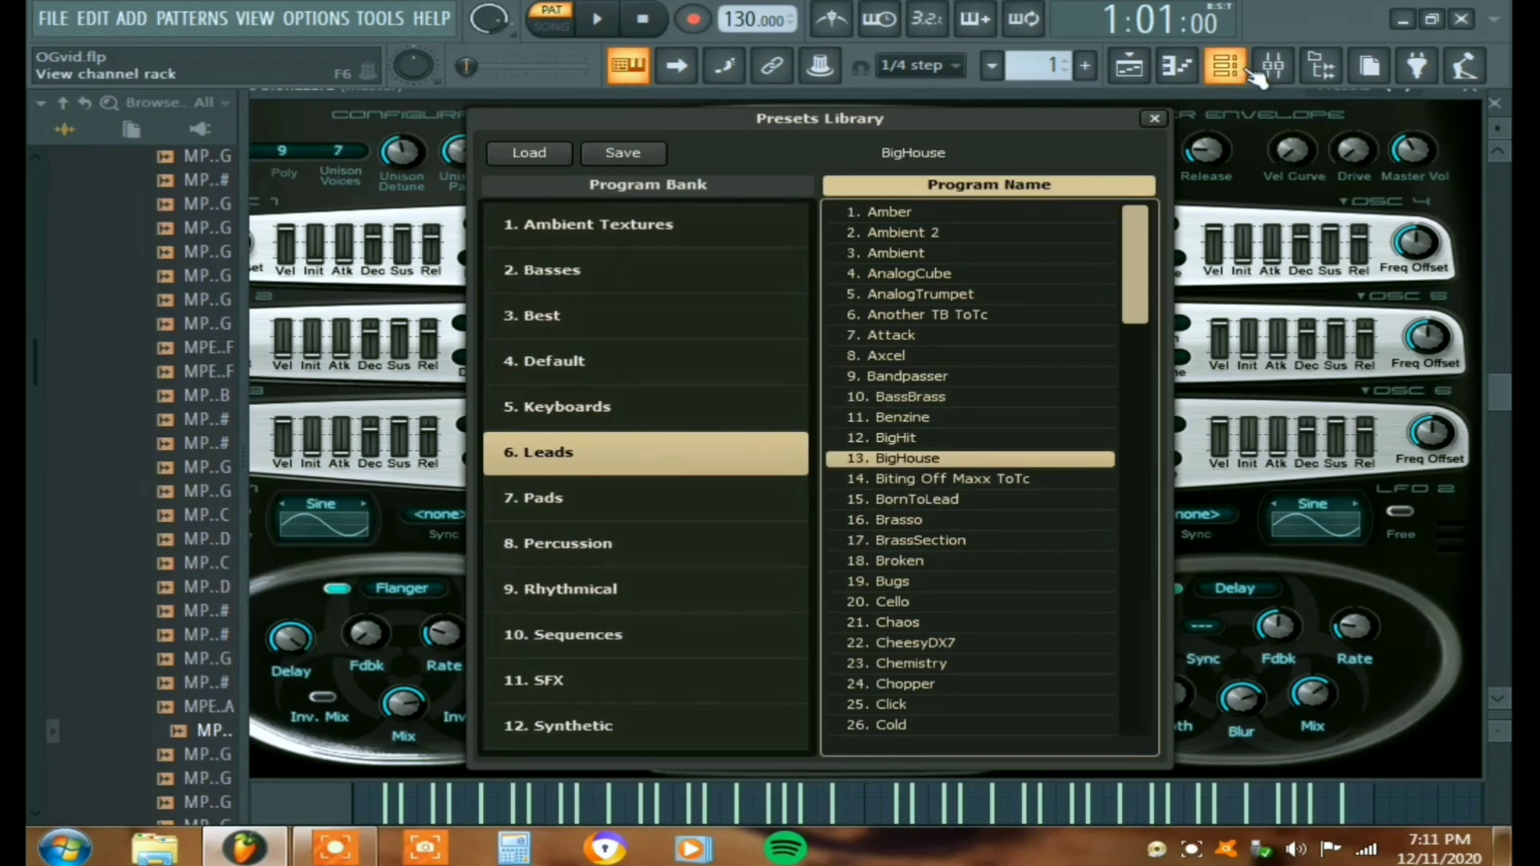
pyautogui.click(1225, 65)
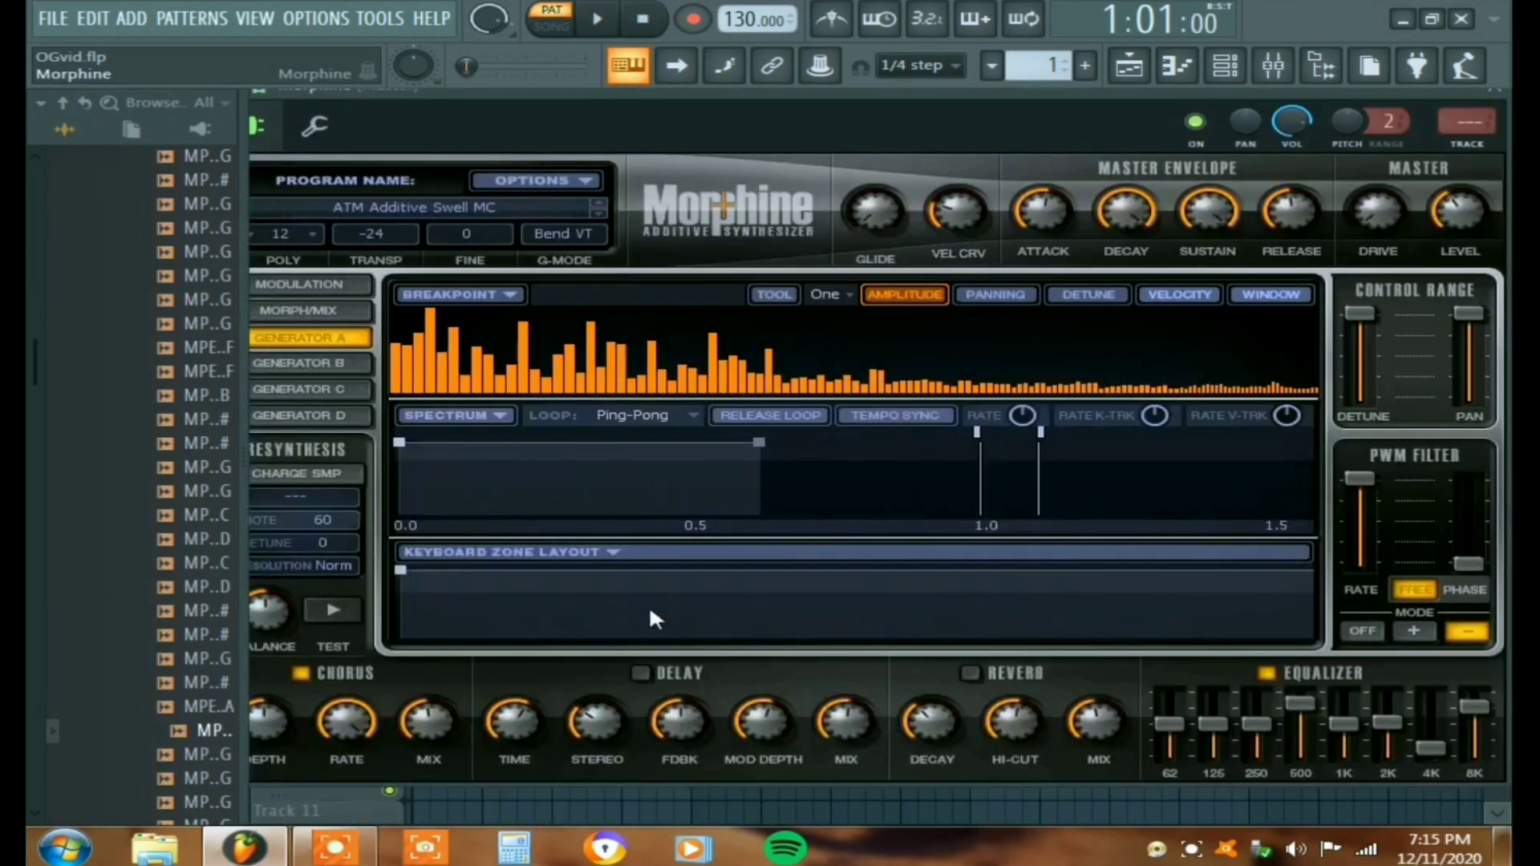
# Step: Load LED Look Ma No Filters FG from Morphine's Leads bank and audition it with the pattern
pyautogui.click(489, 205)
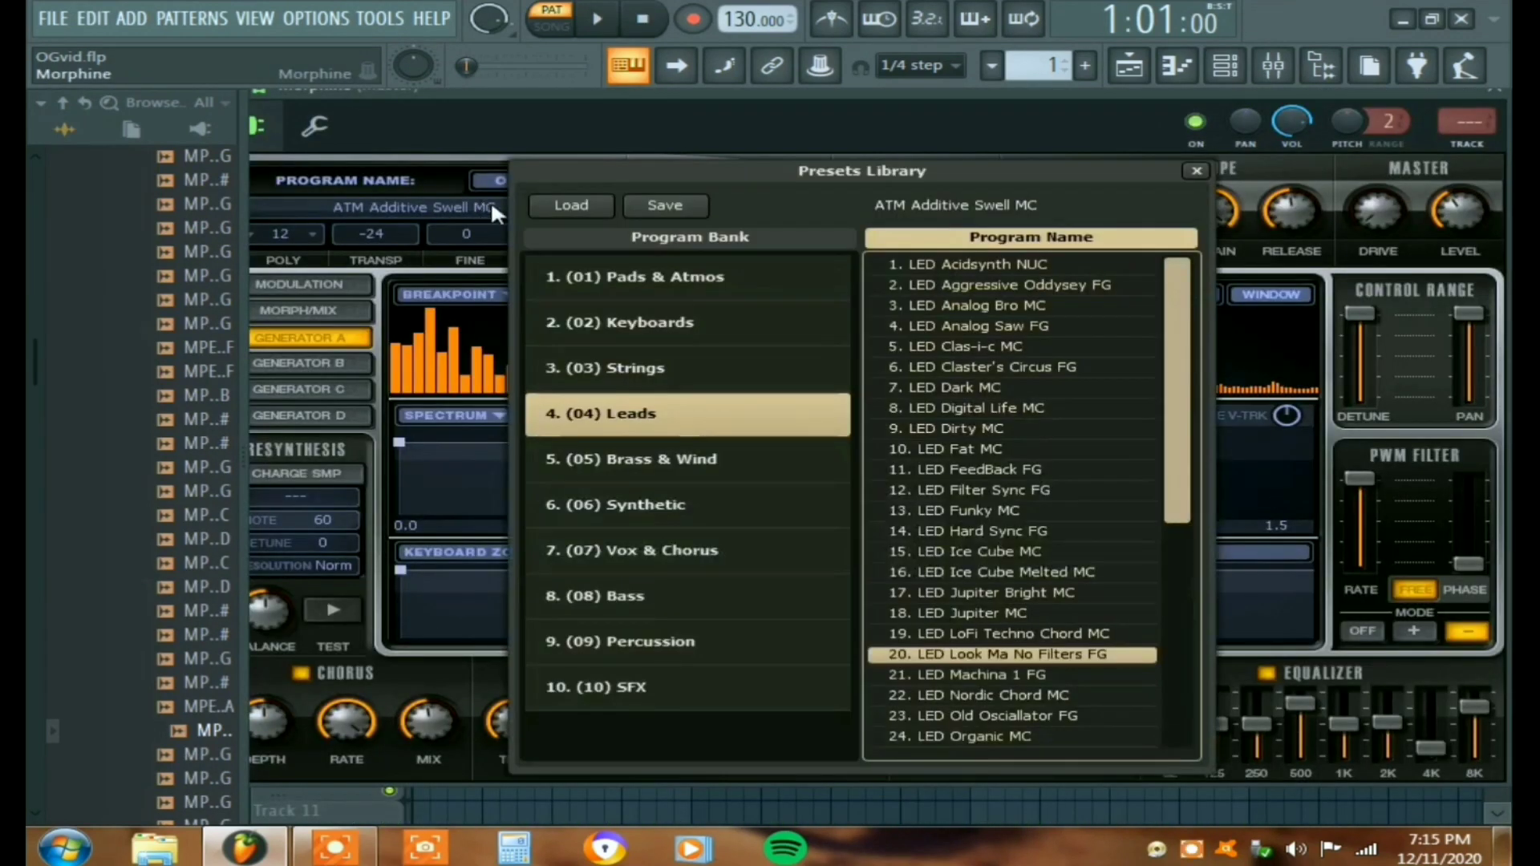
pyautogui.click(1038, 491)
pyautogui.click(998, 638)
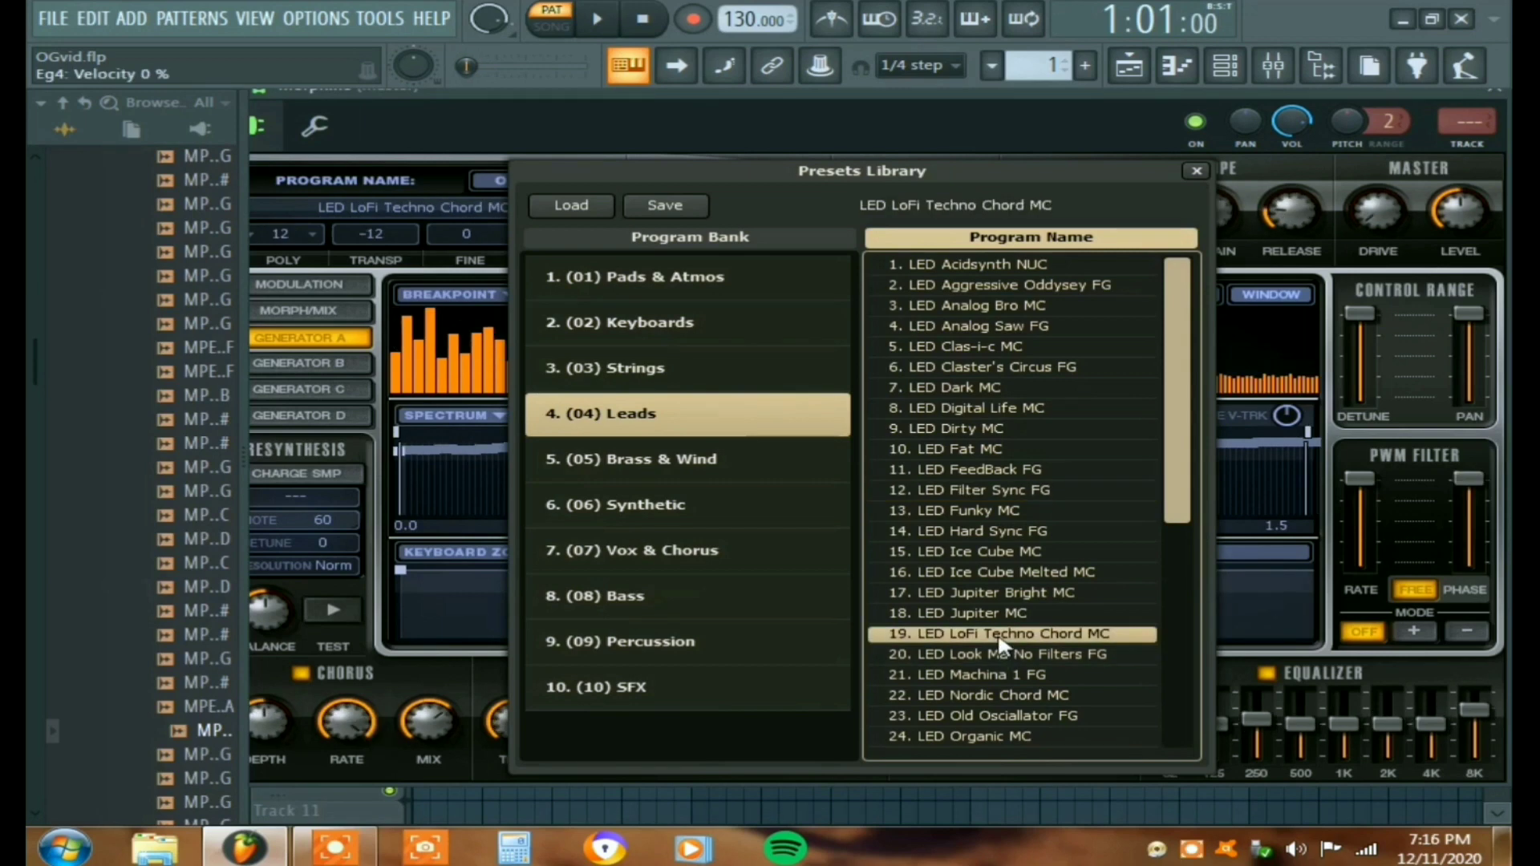
pyautogui.click(997, 654)
pyautogui.press('space')
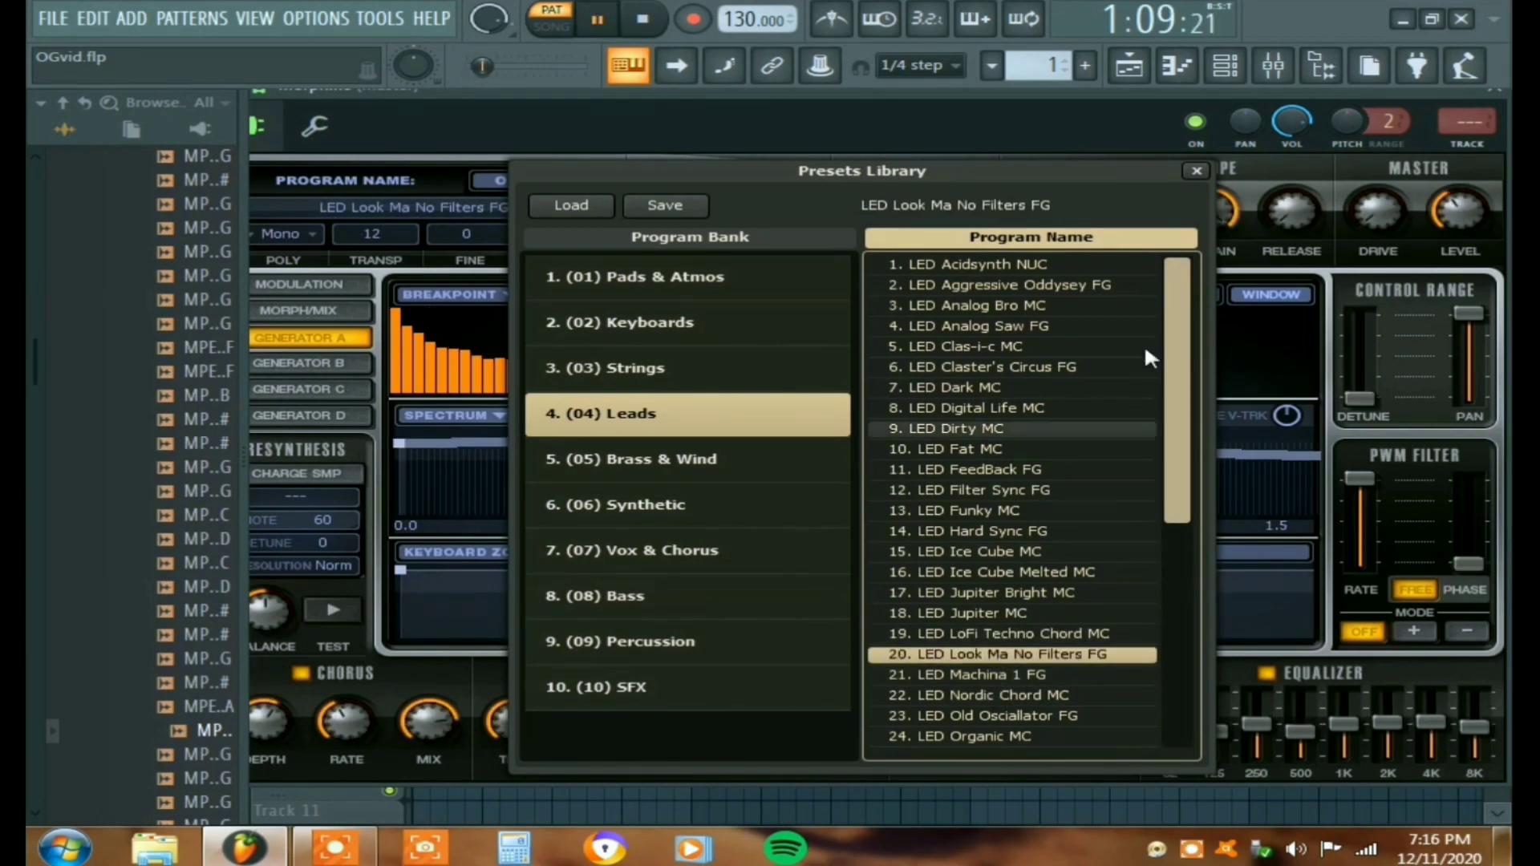
pyautogui.press('space')
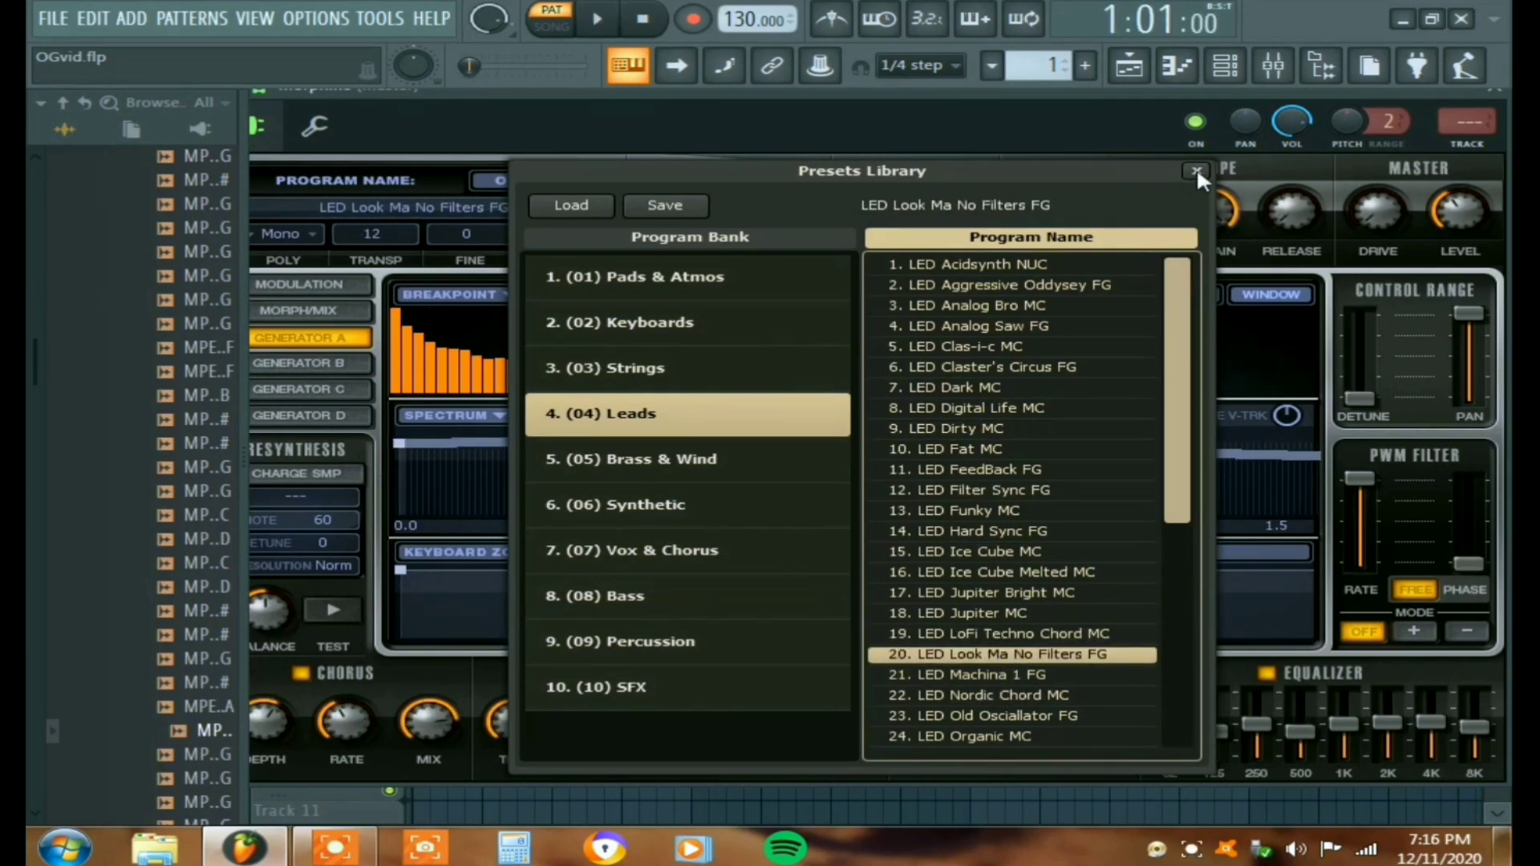
# Step: Link the selected Sytrus through Morphine channels to mixer tracks 5 to 12 and show the mixer
pyautogui.click(1196, 170)
pyautogui.press('F6')
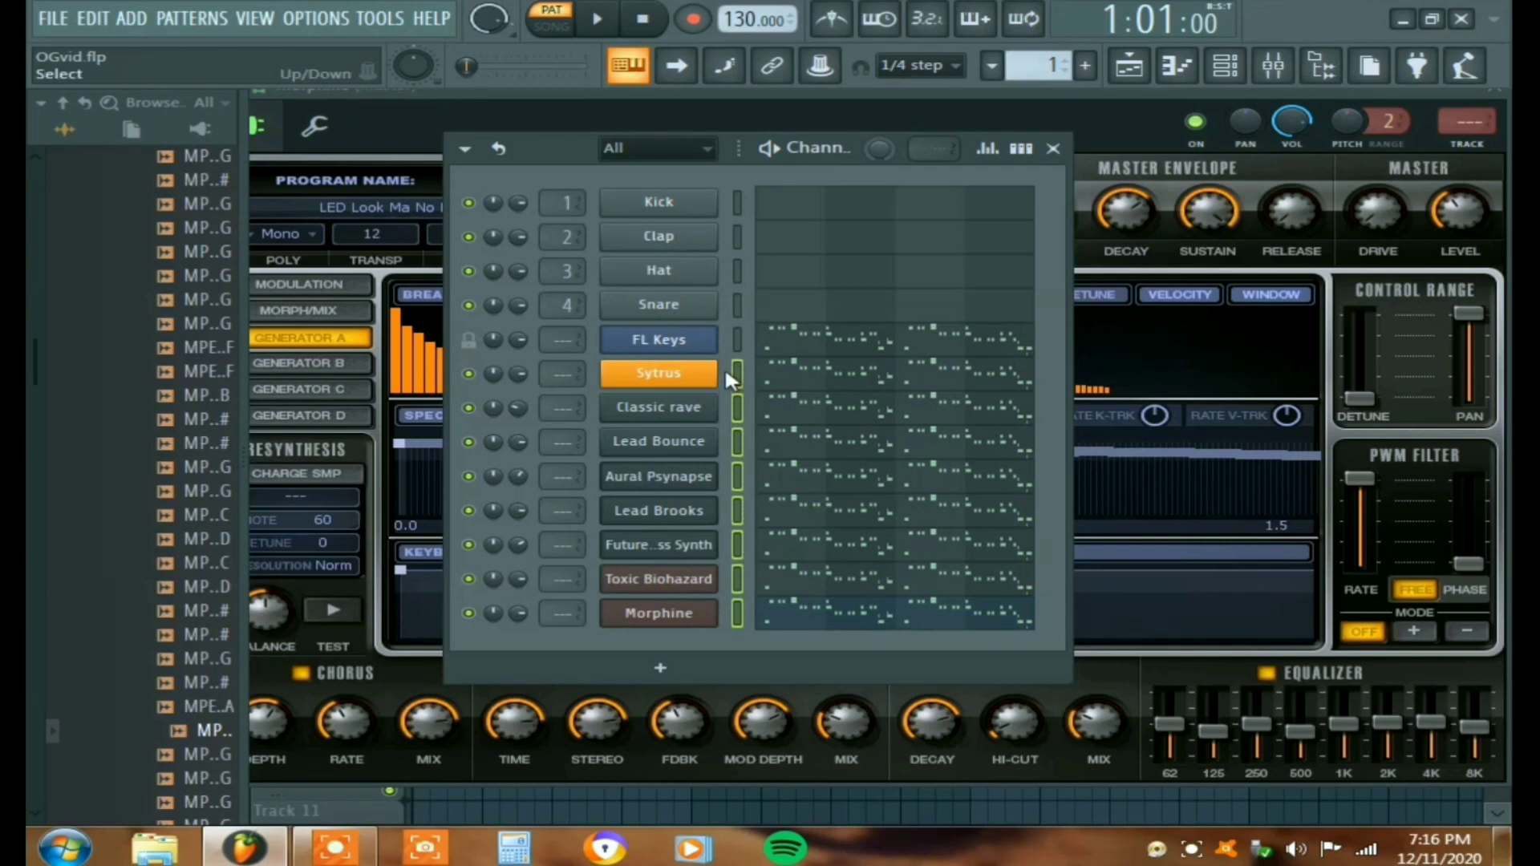
pyautogui.hotkey('ctrl', 'l')
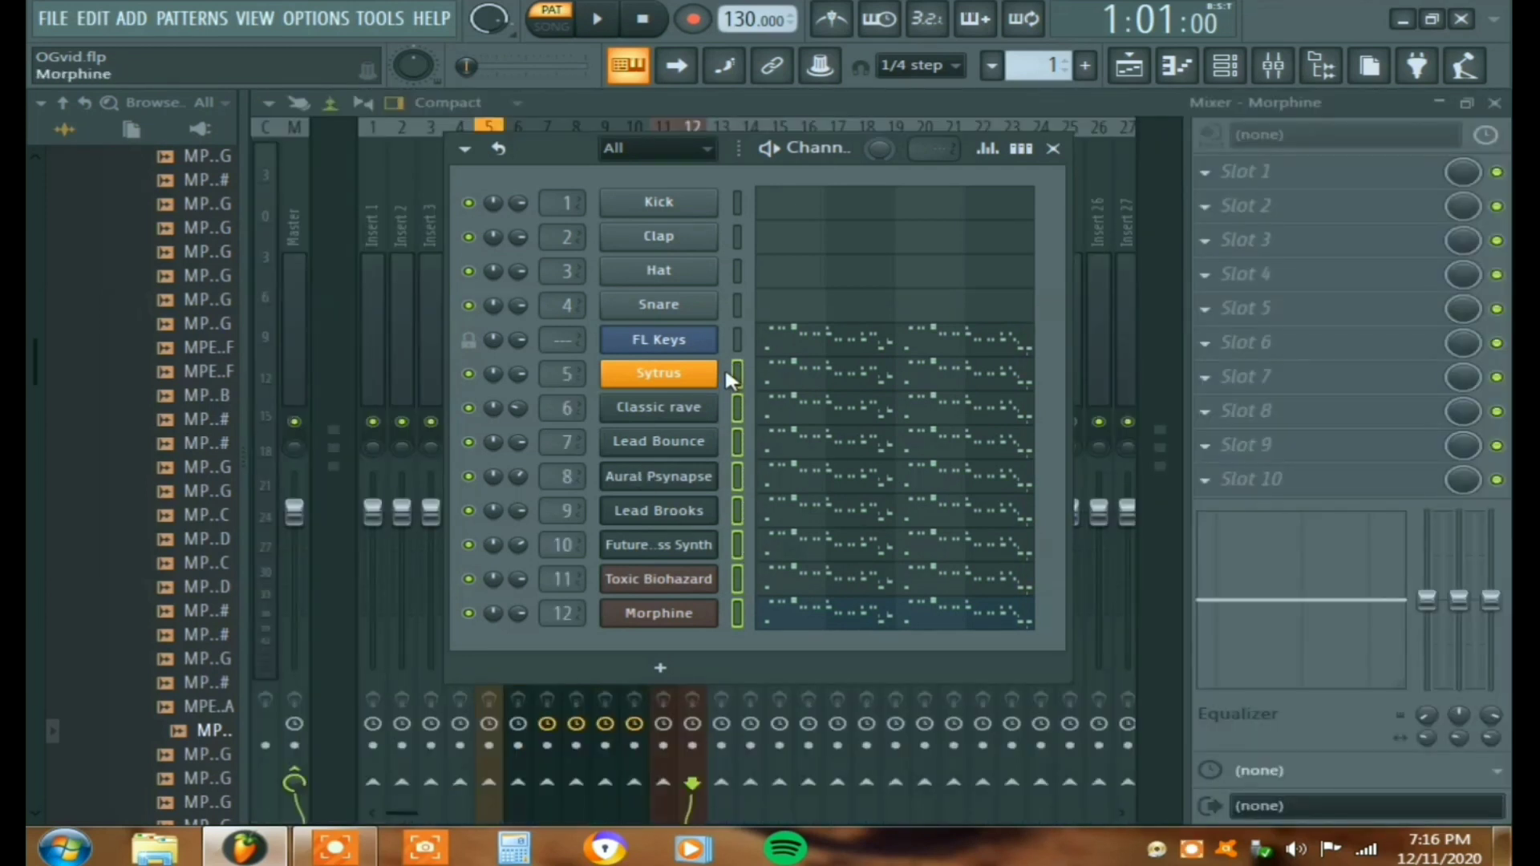
pyautogui.click(789, 95)
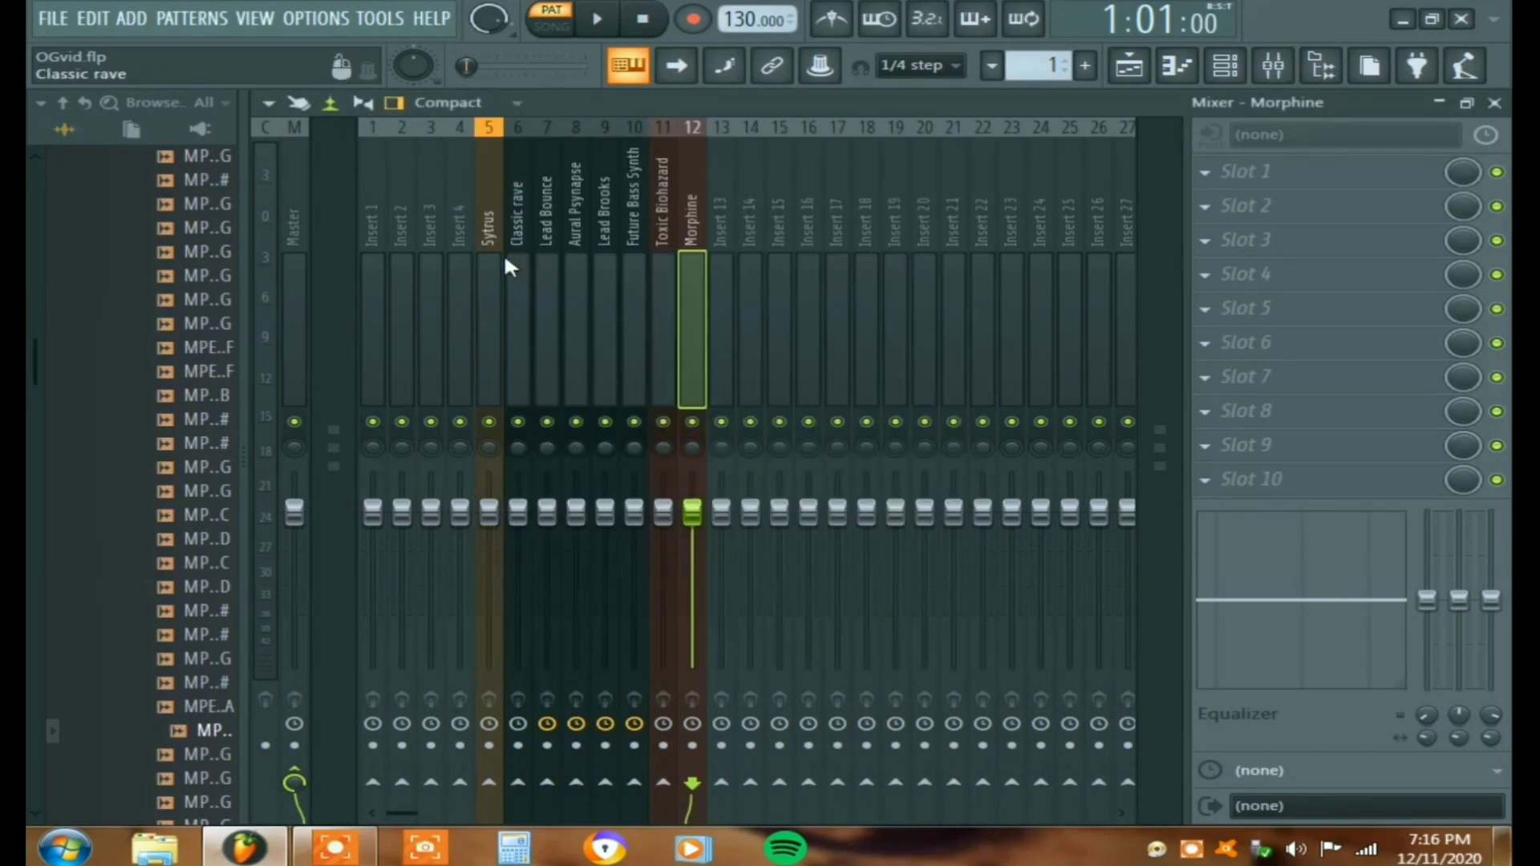
# Step: Route mixer tracks 5 to 12, Sytrus through Morphine, only to Insert 13
pyautogui.moveTo(490, 258); pyautogui.dragTo(691, 273)
pyautogui.rightClick(722, 785)
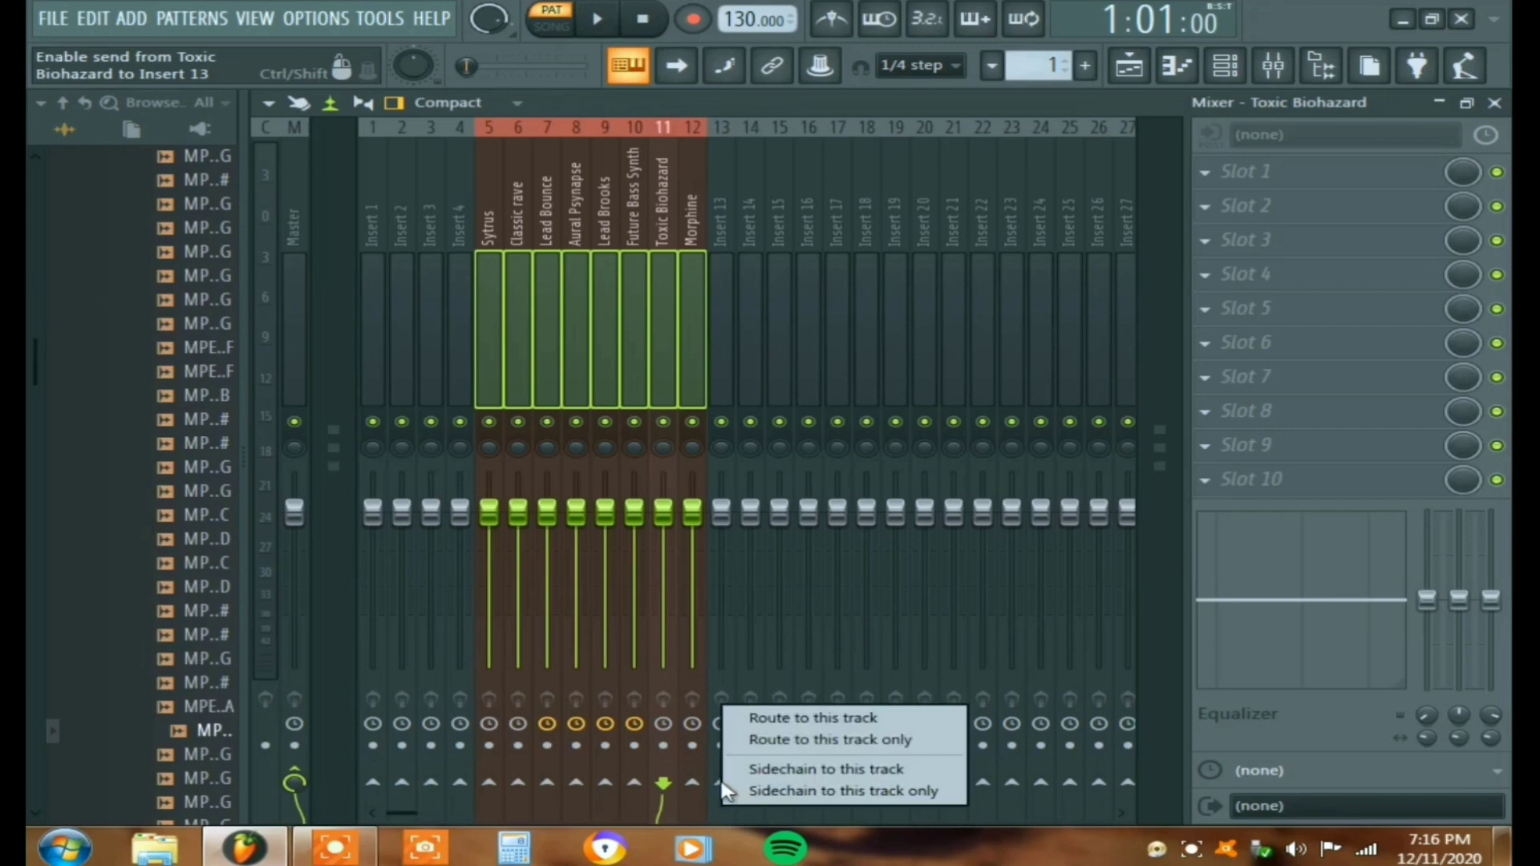
pyautogui.click(816, 742)
# Step: Add Fruity Parametric EQ 2 to the first effect slot of the Sytrus track and load its CUT preset
pyautogui.click(489, 321)
pyautogui.click(1205, 171)
pyautogui.moveTo(1204, 199)
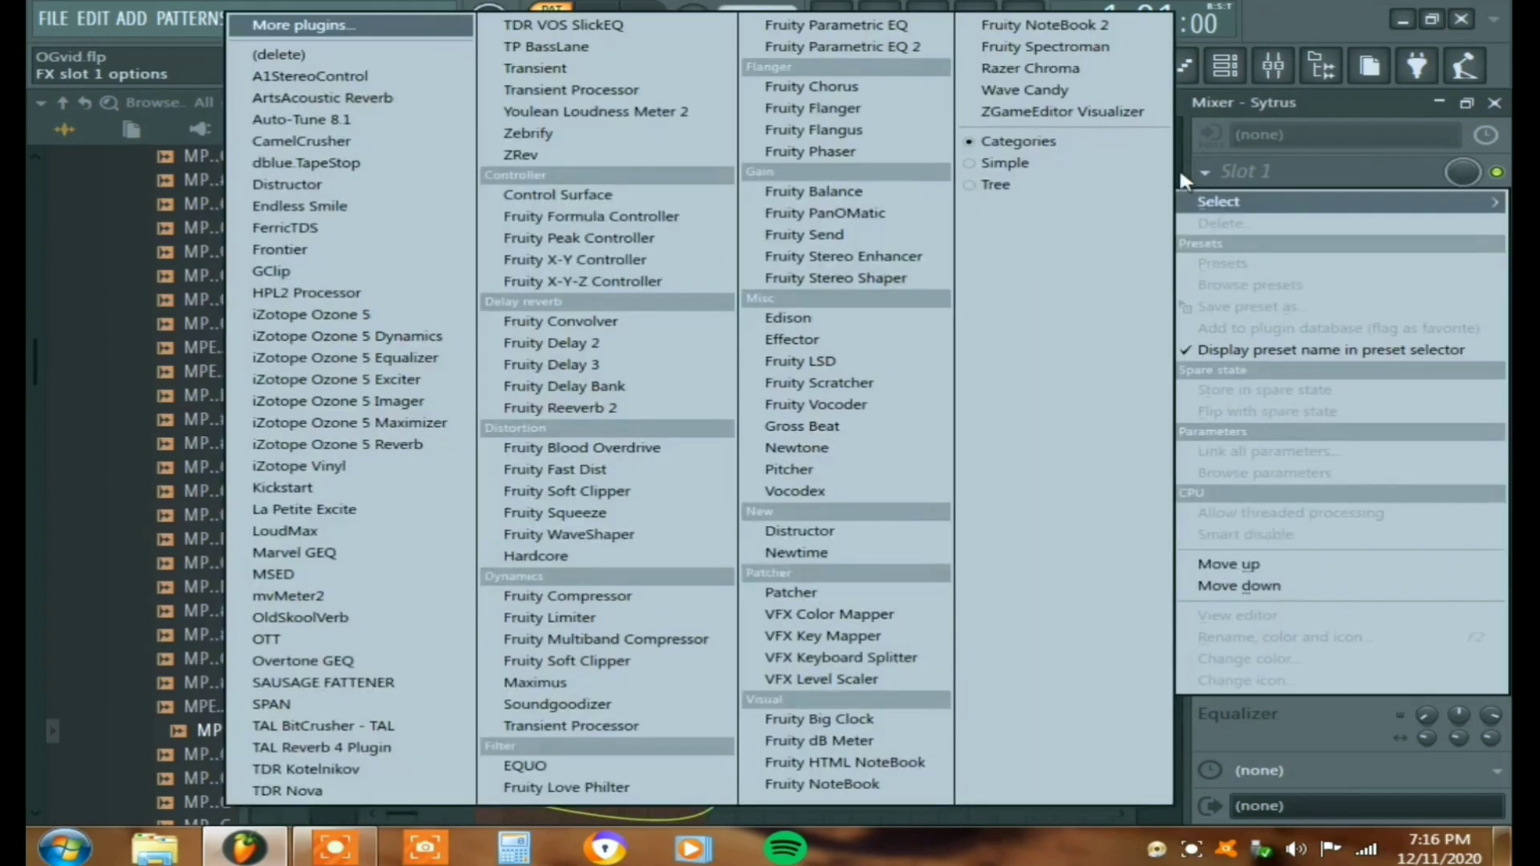
pyautogui.click(886, 47)
pyautogui.click(1185, 325)
pyautogui.click(1236, 401)
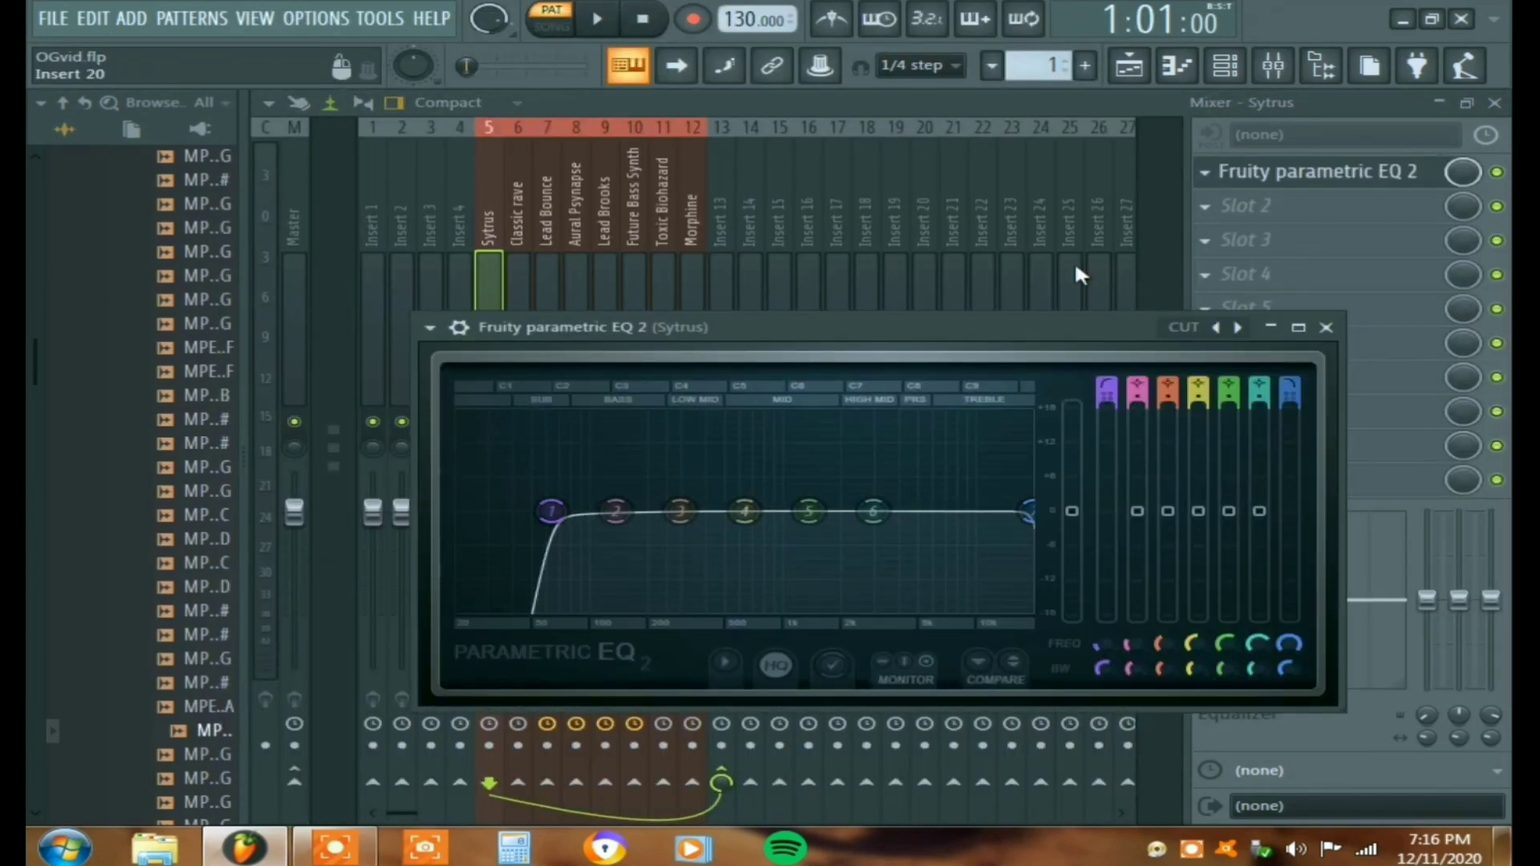
# Step: Put the same low-cut Fruity Parametric EQ 2 on the remaining lead tracks, Classic rave through Morphine, and on Insert 13
pyautogui.click(1205, 171)
pyautogui.moveTo(1248, 308); pyautogui.dragTo(568, 323)
pyautogui.click(1204, 171)
pyautogui.click(1204, 172)
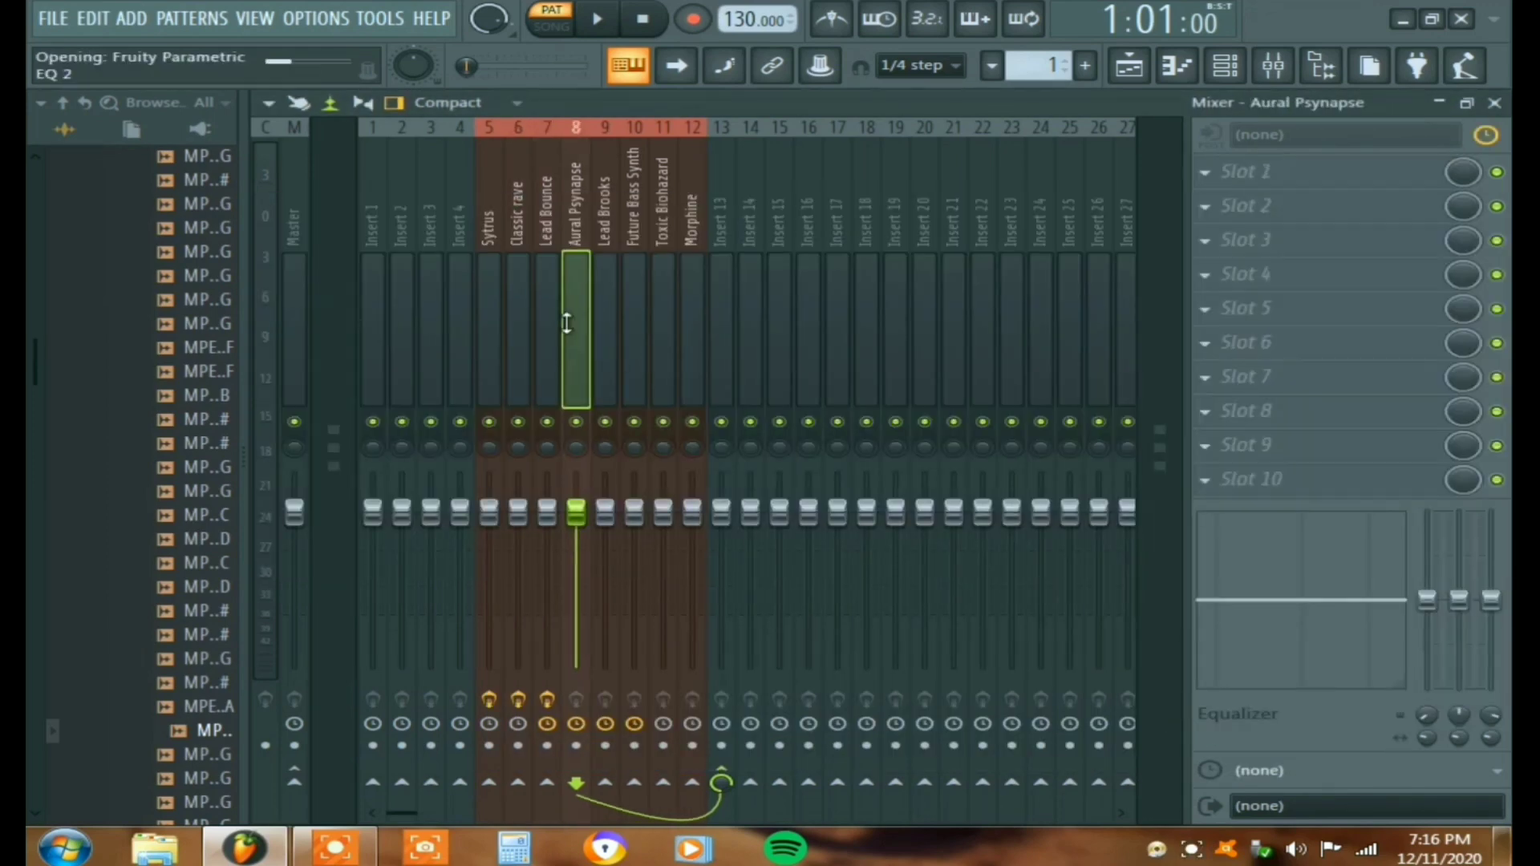
pyautogui.click(1205, 172)
pyautogui.moveTo(1239, 309); pyautogui.dragTo(722, 261)
pyautogui.click(1203, 174)
pyautogui.click(1205, 171)
pyautogui.click(1205, 172)
pyautogui.click(1205, 171)
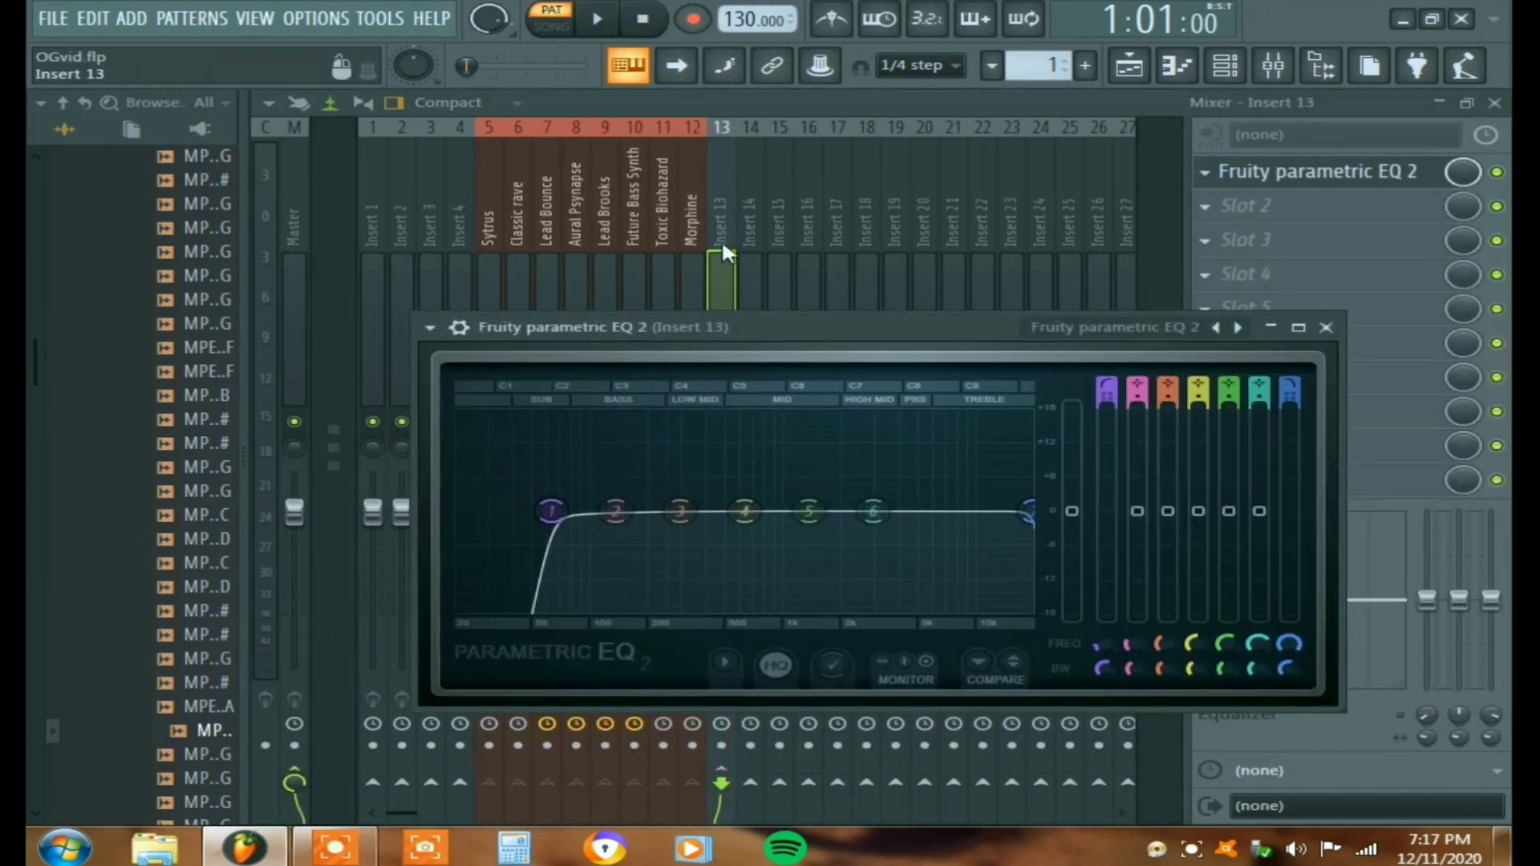
# Step: Rename mixer track Insert 13 to Drop Leads and give it an orange colour
pyautogui.rightClick(722, 239)
pyautogui.click(848, 173)
pyautogui.click(1227, 189)
pyautogui.rightClick(725, 234)
pyautogui.click(800, 172)
pyautogui.click(1191, 195)
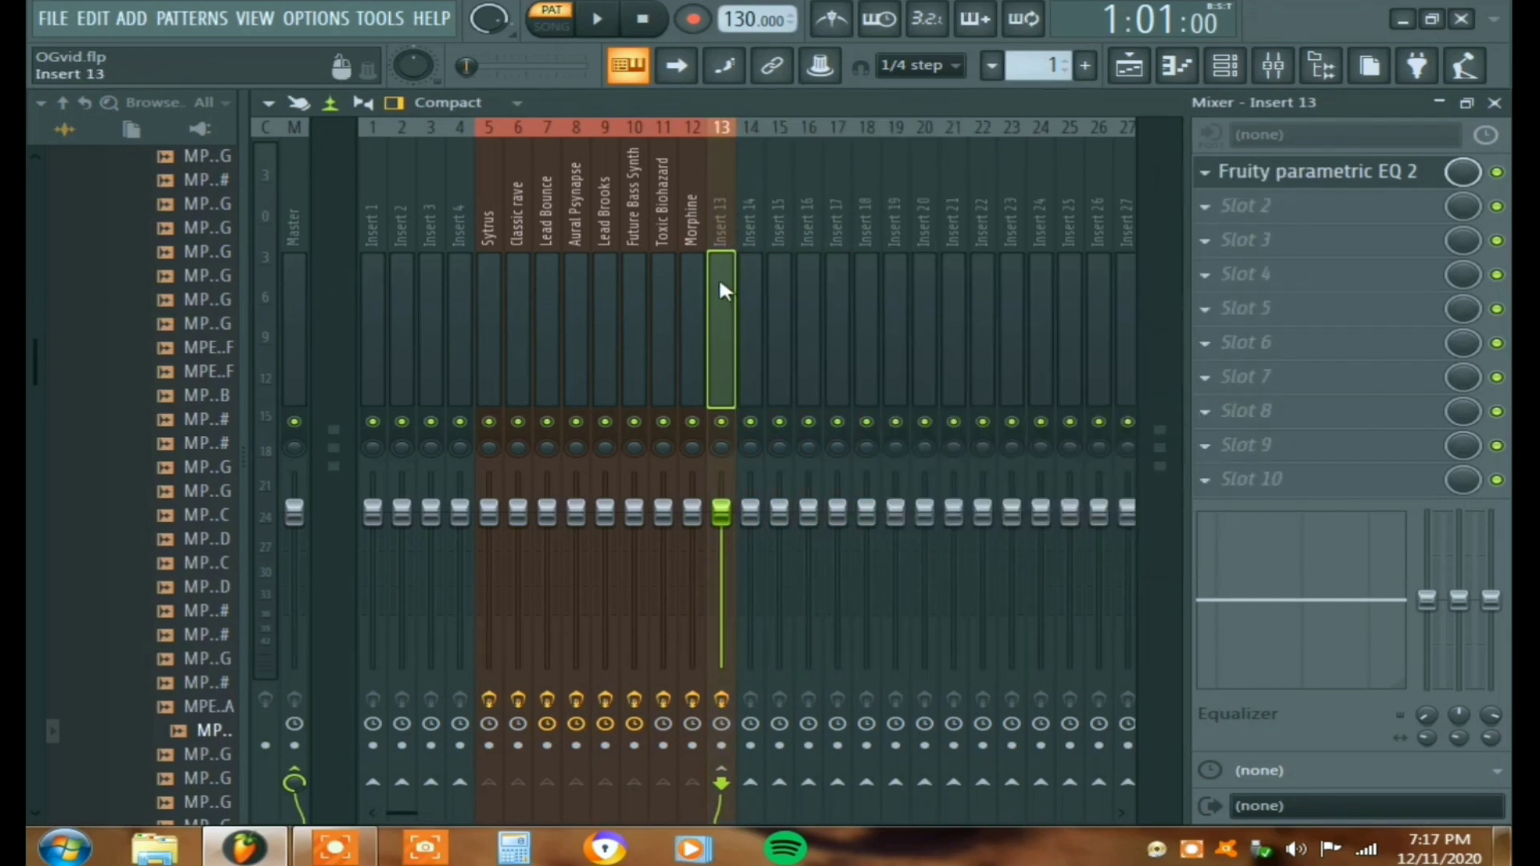
pyautogui.rightClick(719, 271)
pyautogui.click(831, 150)
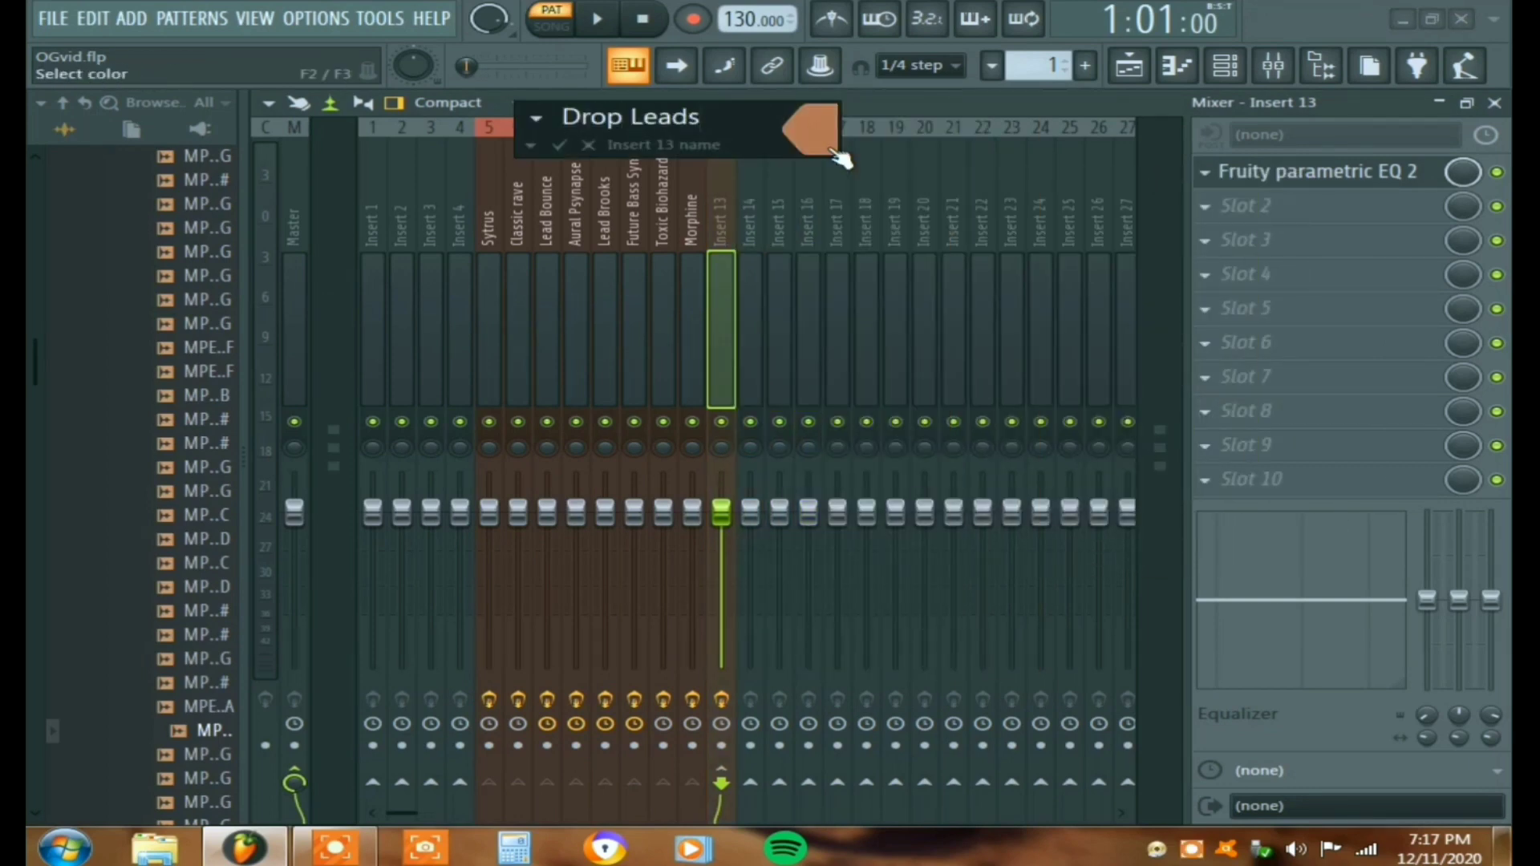
pyautogui.press('Return')
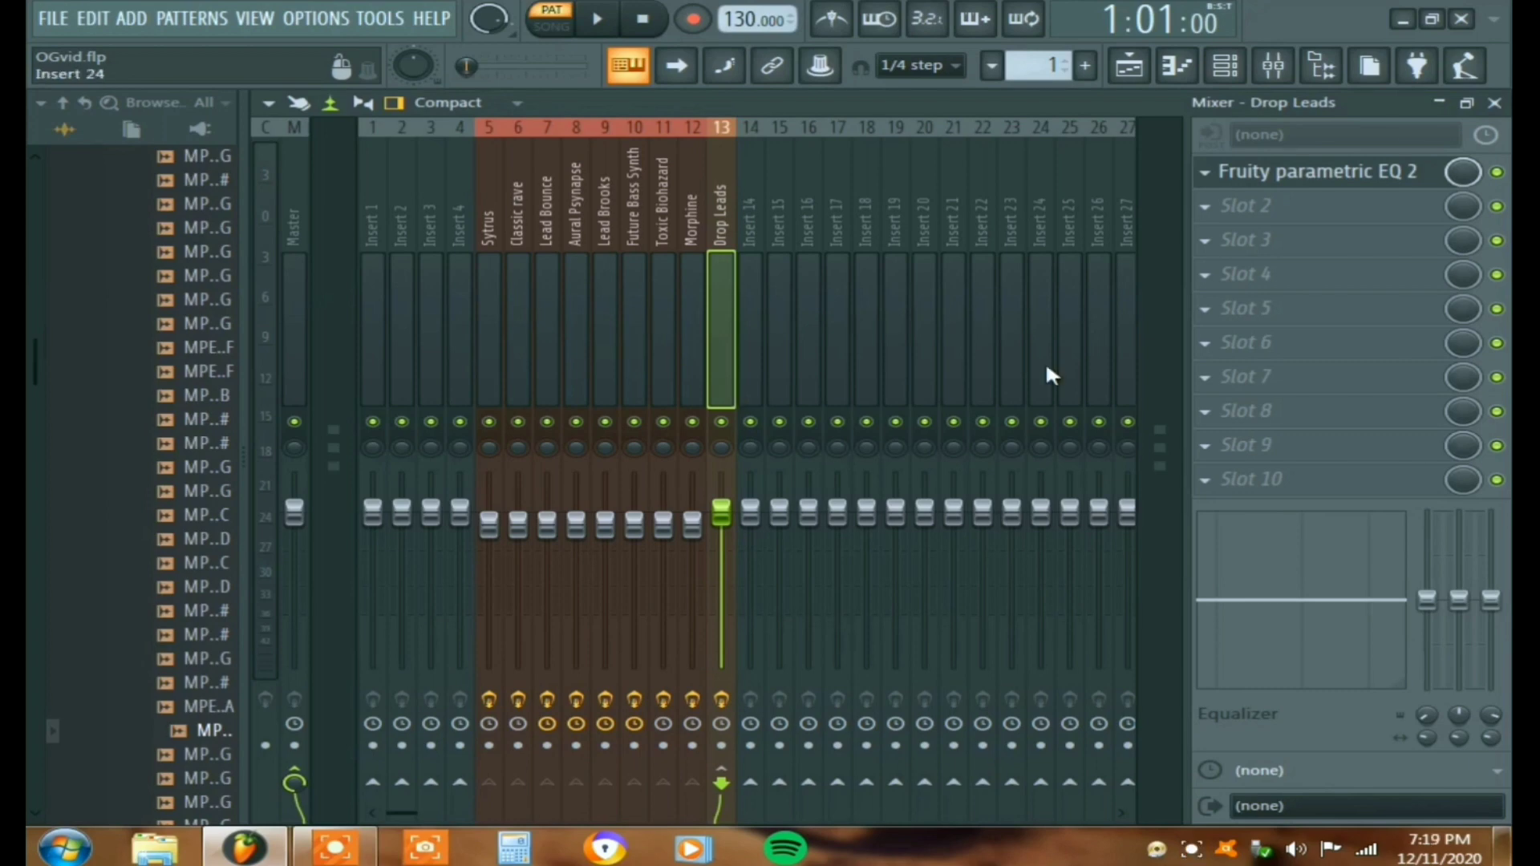
# Step: In the Drop Leads EQ, narrow band 2 and cut the resonant low-mid frequency with it while listening to the pattern
pyautogui.click(1308, 173)
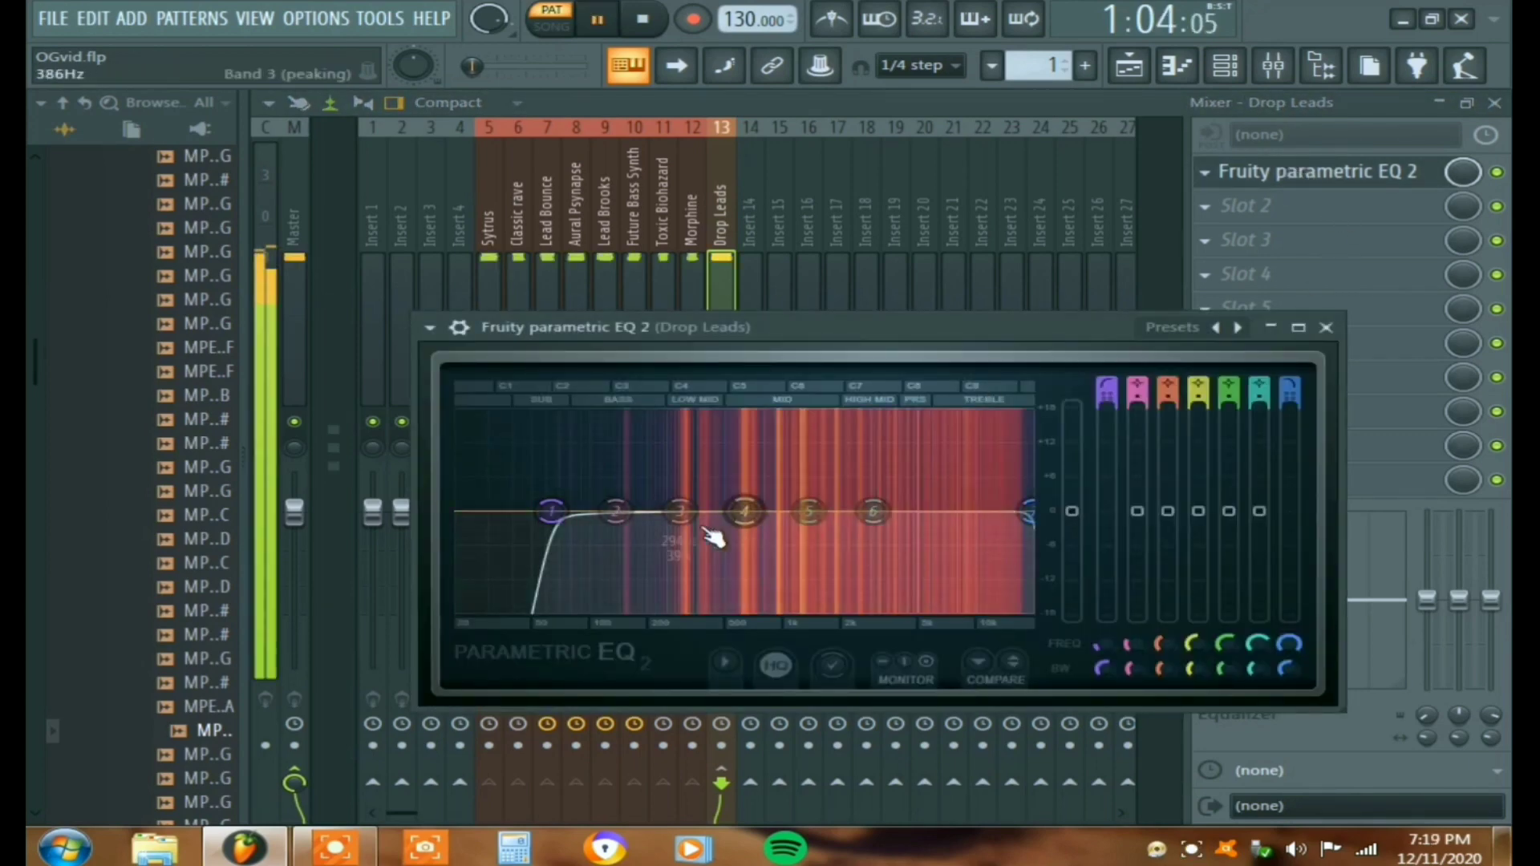
pyautogui.moveTo(1136, 668); pyautogui.dragTo(1136, 698)
pyautogui.press('space')
pyautogui.moveTo(615, 511); pyautogui.dragTo(698, 560)
pyautogui.press('space')
# Step: Narrow EQ band 3, sweep it boosted through the mids to find a harsh frequency, and cut it there
pyautogui.moveTo(1166, 668); pyautogui.dragTo(1167, 698)
pyautogui.moveTo(1168, 511); pyautogui.dragTo(1168, 408)
pyautogui.press('space')
pyautogui.moveTo(681, 411); pyautogui.dragTo(776, 411)
pyautogui.press('space')
pyautogui.moveTo(1168, 409); pyautogui.dragTo(1168, 548)
# Step: Cut a narrow notch in the high mids with EQ band 4 and boost band 5 about 2.3 dB near 6.7 kHz
pyautogui.moveTo(1197, 668); pyautogui.dragTo(1197, 698)
pyautogui.moveTo(1199, 511); pyautogui.dragTo(1199, 408)
pyautogui.press('space')
pyautogui.moveTo(745, 413); pyautogui.dragTo(945, 497)
pyautogui.press('space')
pyautogui.press('space')
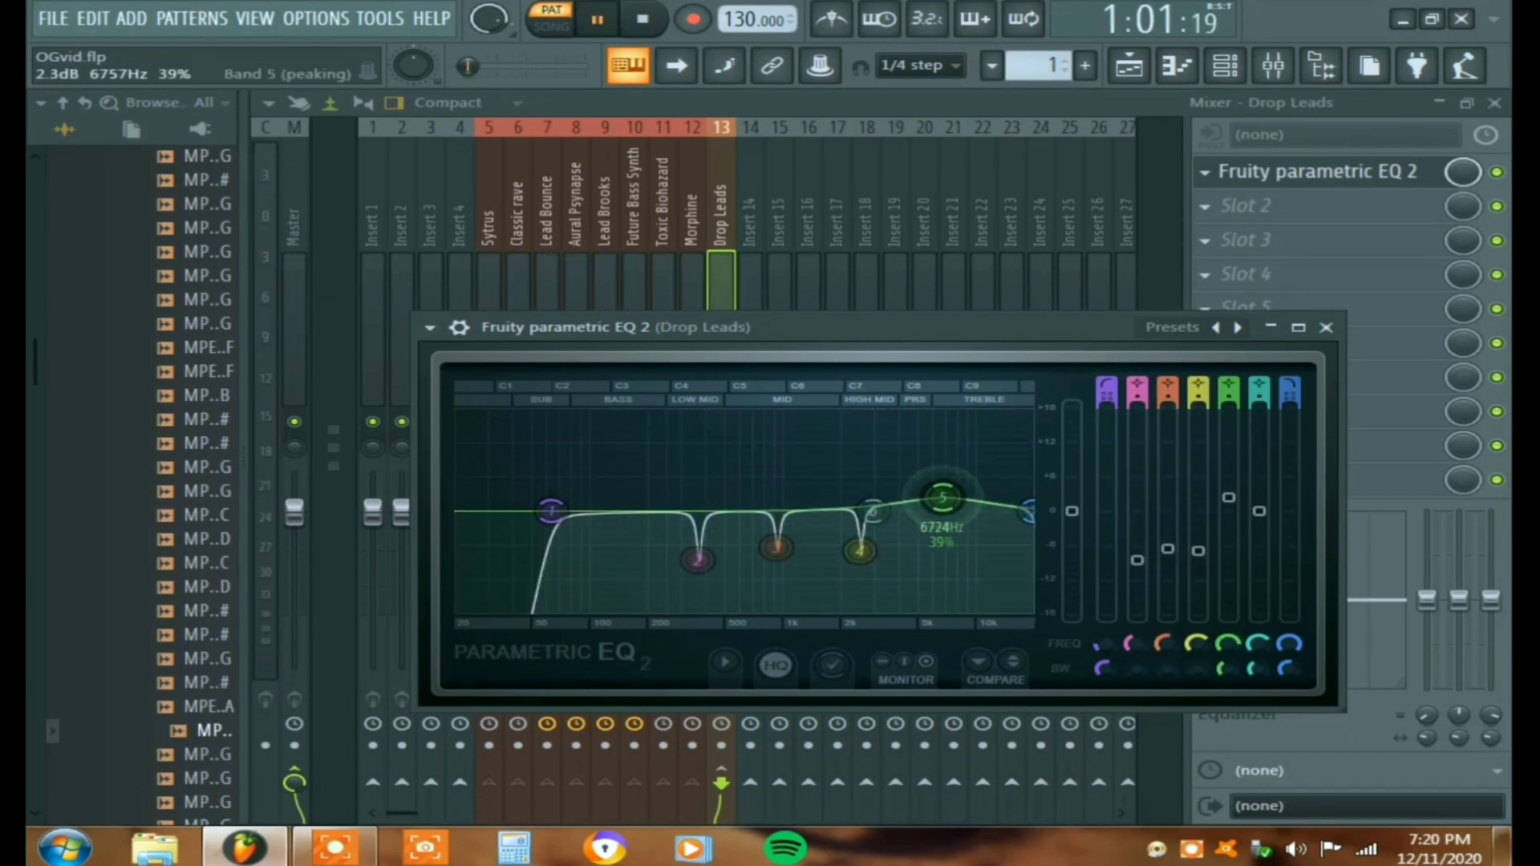
pyautogui.press('space')
# Step: Add Fruity Blood Overdrive to slot 2 of Drop Leads, reduce its mix level and audition the pattern
pyautogui.click(1205, 206)
pyautogui.moveTo(1219, 236)
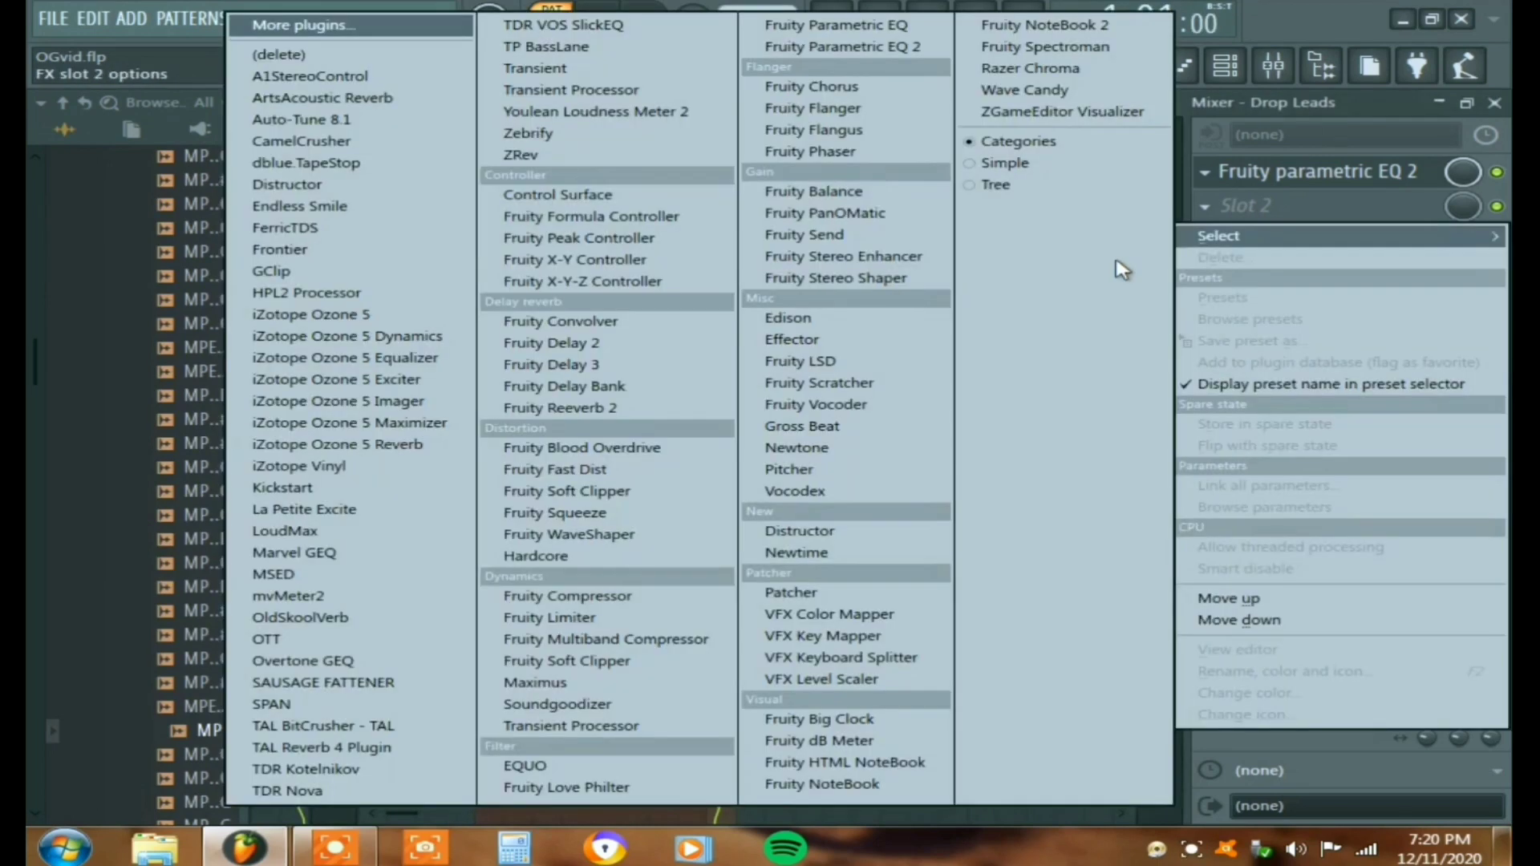
pyautogui.click(636, 448)
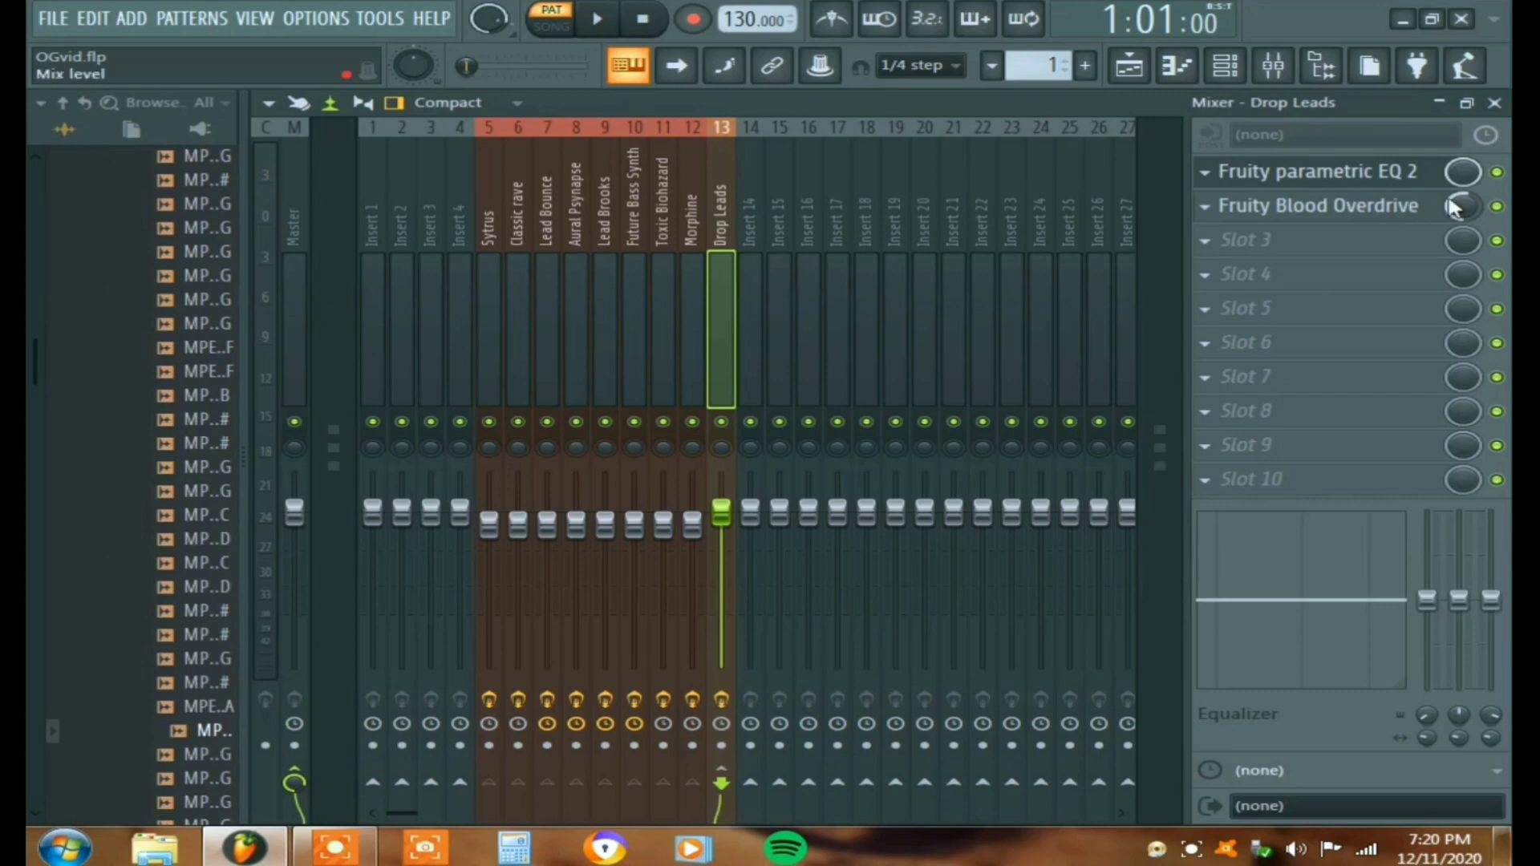
pyautogui.press('space')
pyautogui.press('space')
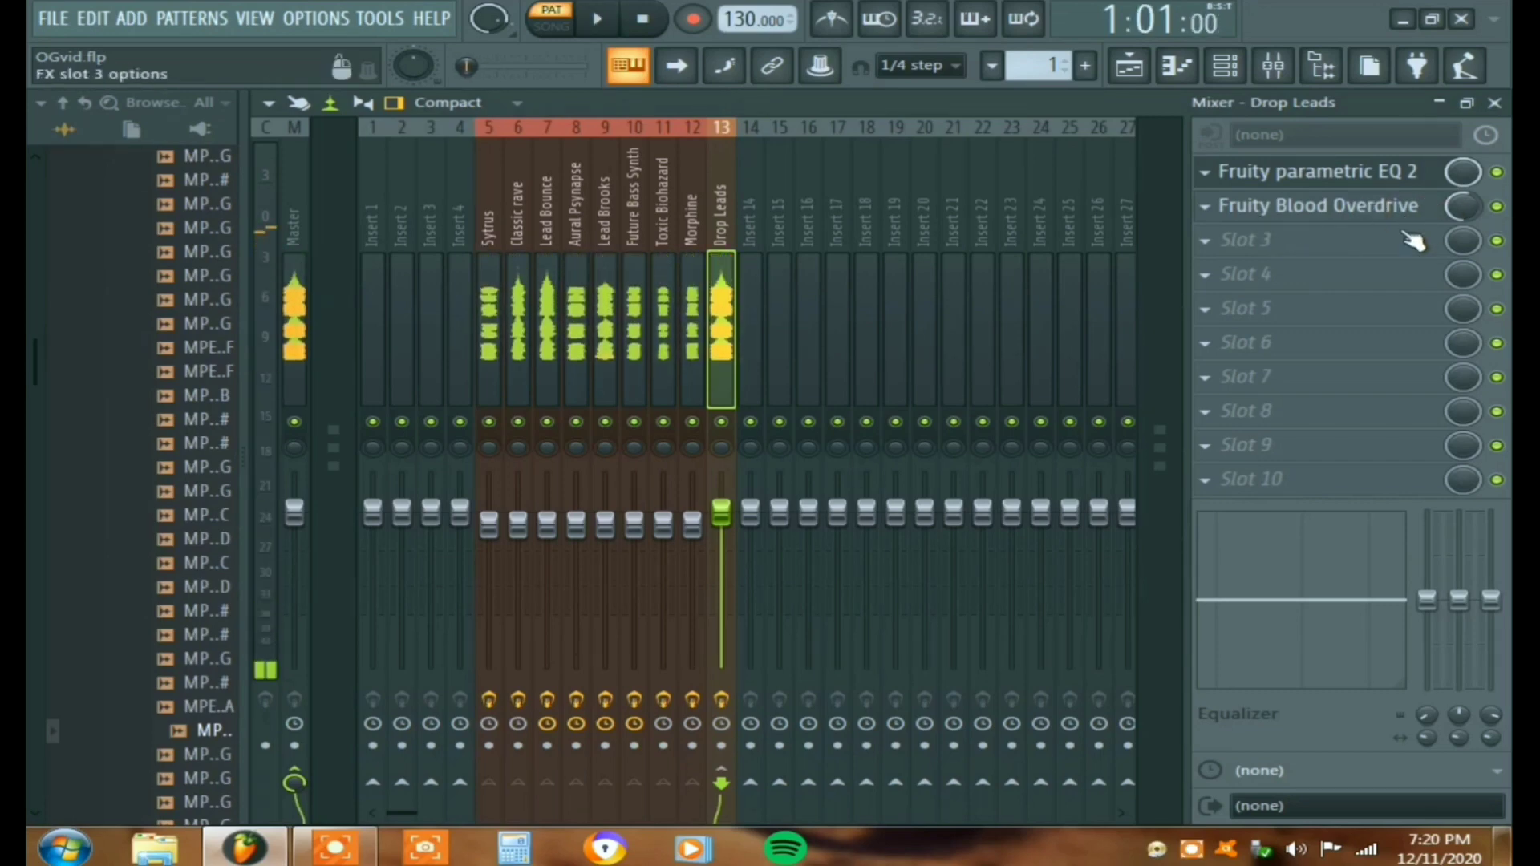
# Step: Add Soundgoodizer to slot 3 of Drop Leads and lower its amount in mode A while auditioning the pattern
pyautogui.click(1412, 241)
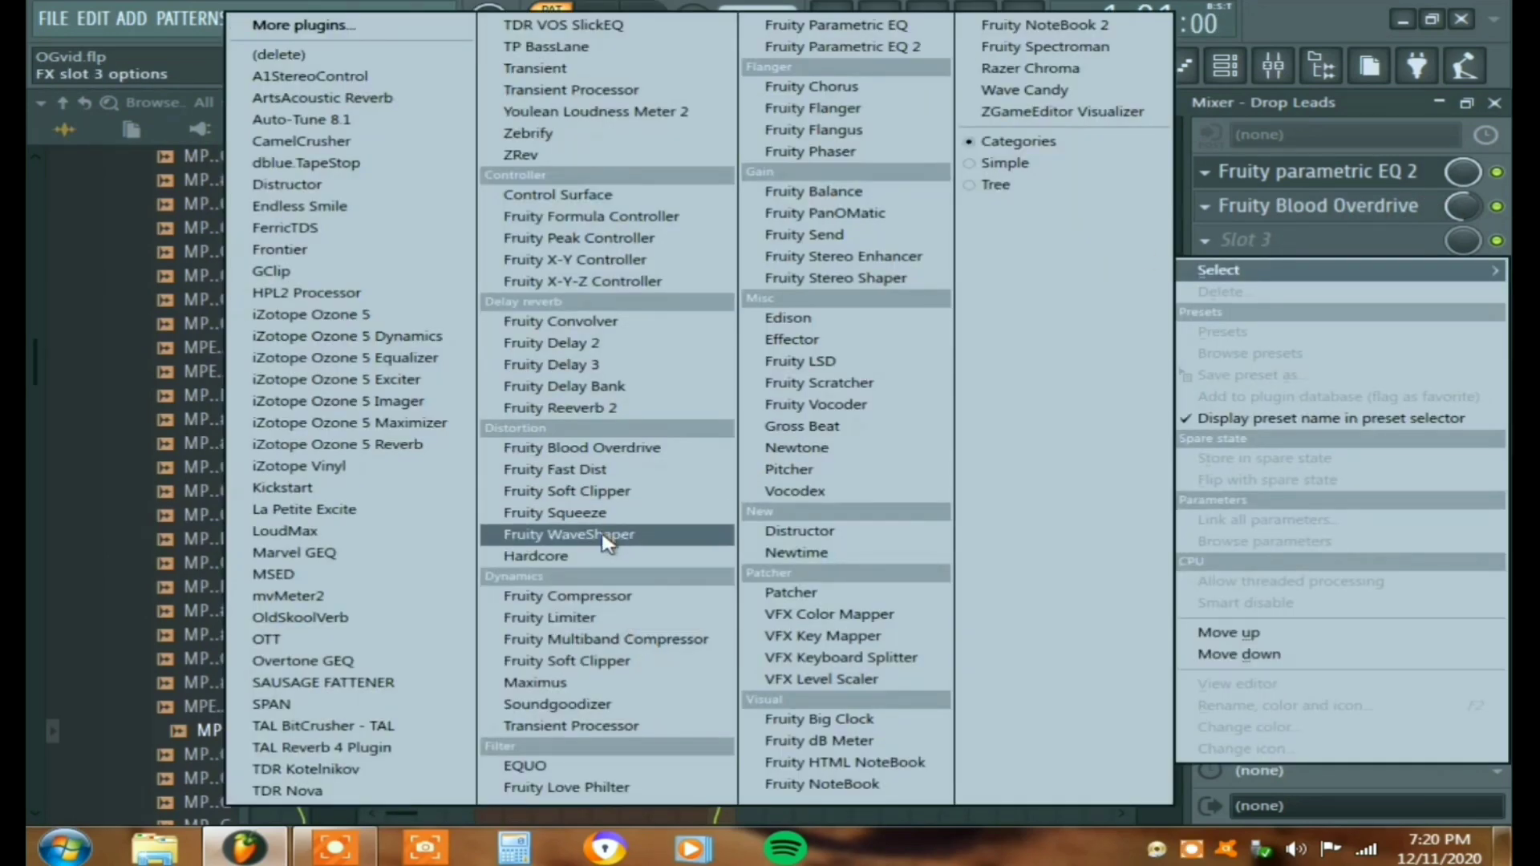
pyautogui.click(592, 702)
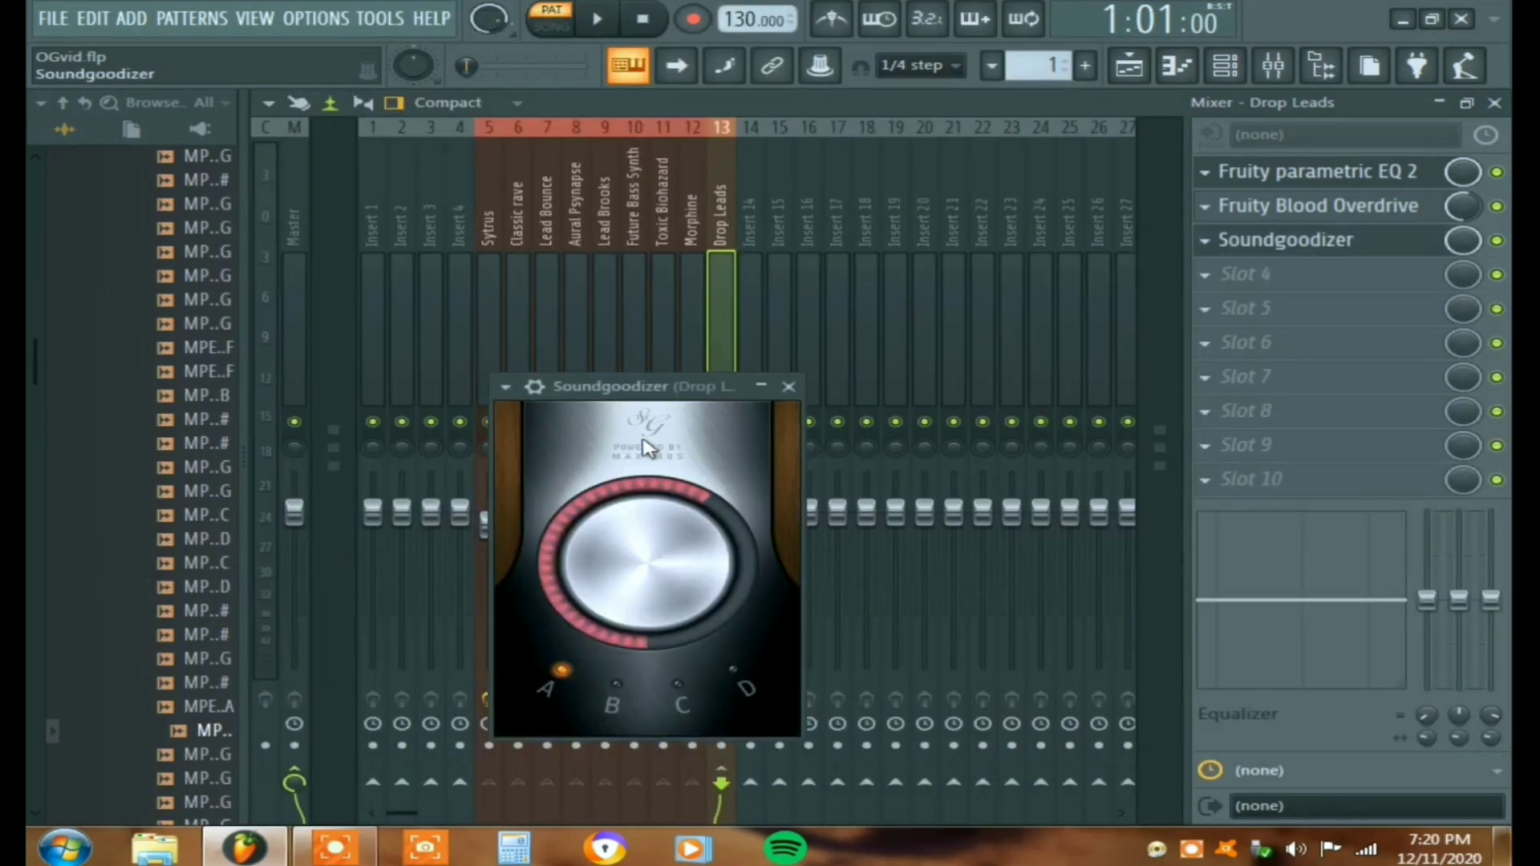
pyautogui.press('space')
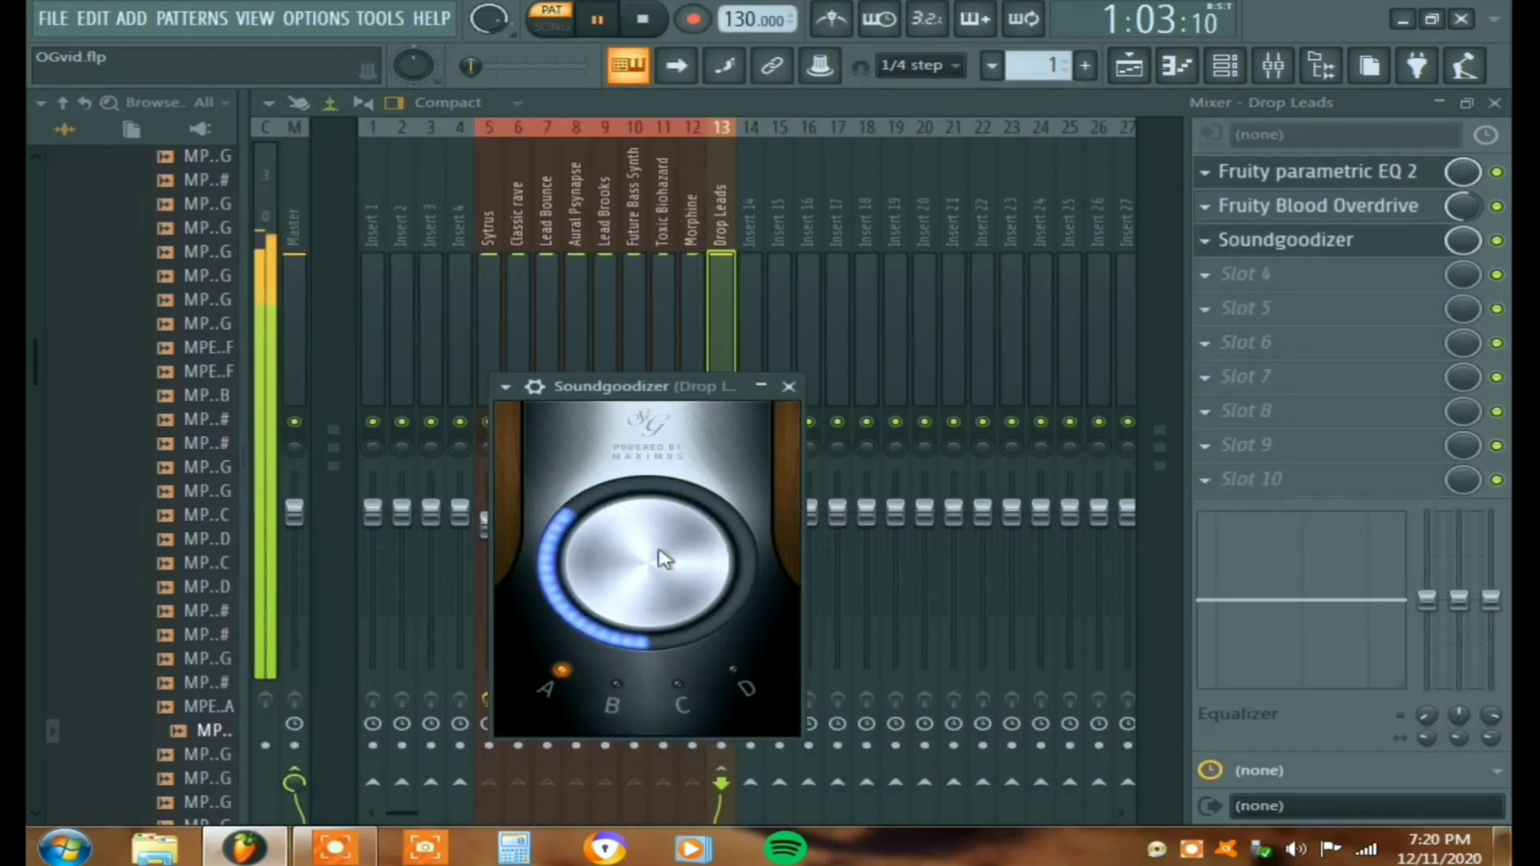
pyautogui.press('space')
pyautogui.moveTo(622, 395); pyautogui.dragTo(884, 149)
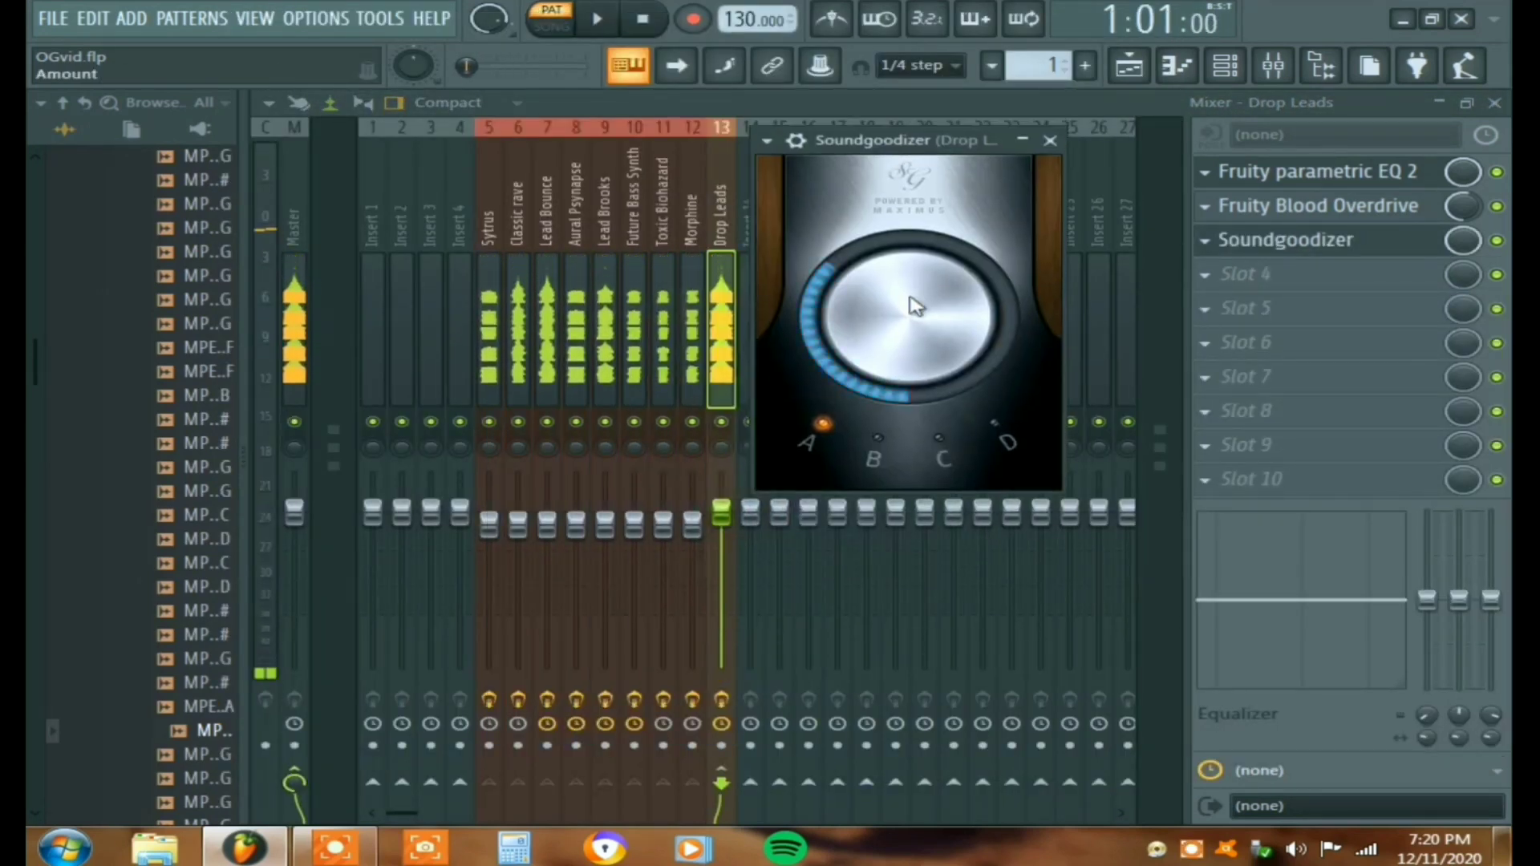
pyautogui.press('space')
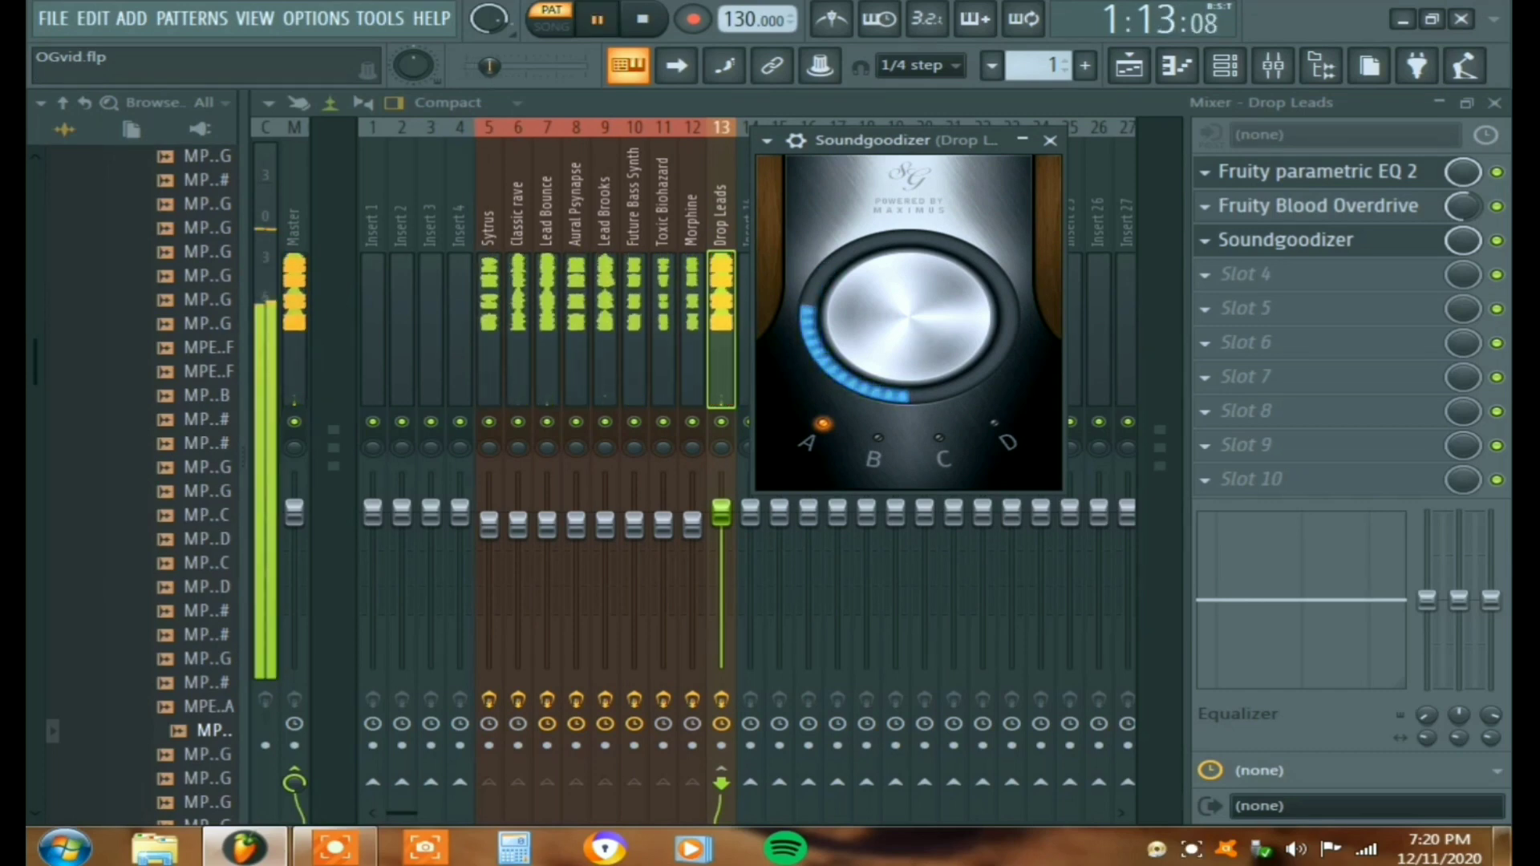
pyautogui.press('space')
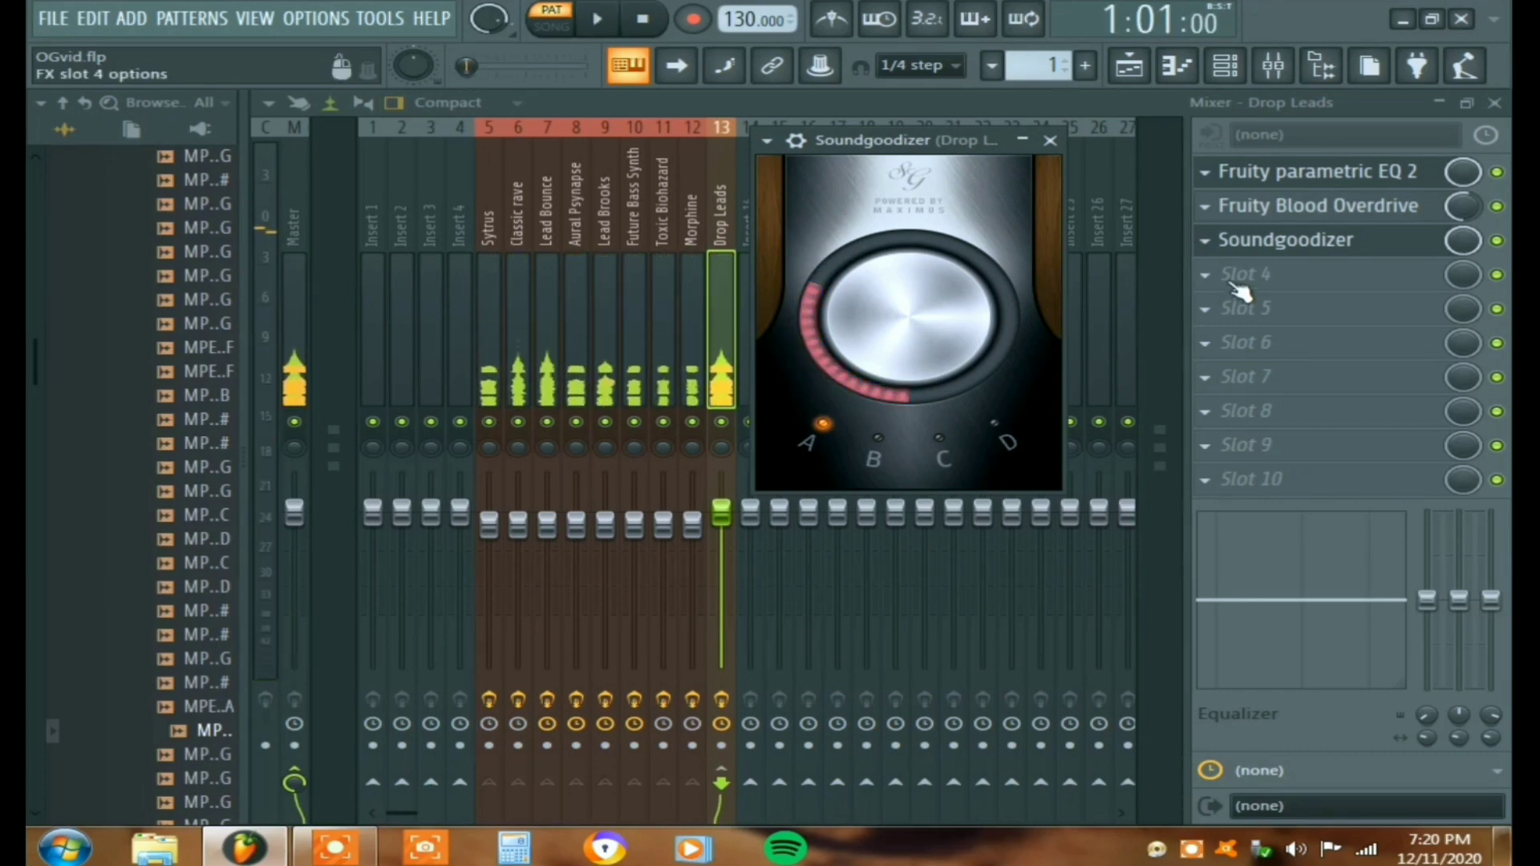
# Step: Add a second Fruity Parametric EQ 2 in slot 4 with band 1 moved up in the bass range, and fine-tune the Soundgoodizer amount
pyautogui.click(1232, 273)
pyautogui.click(926, 48)
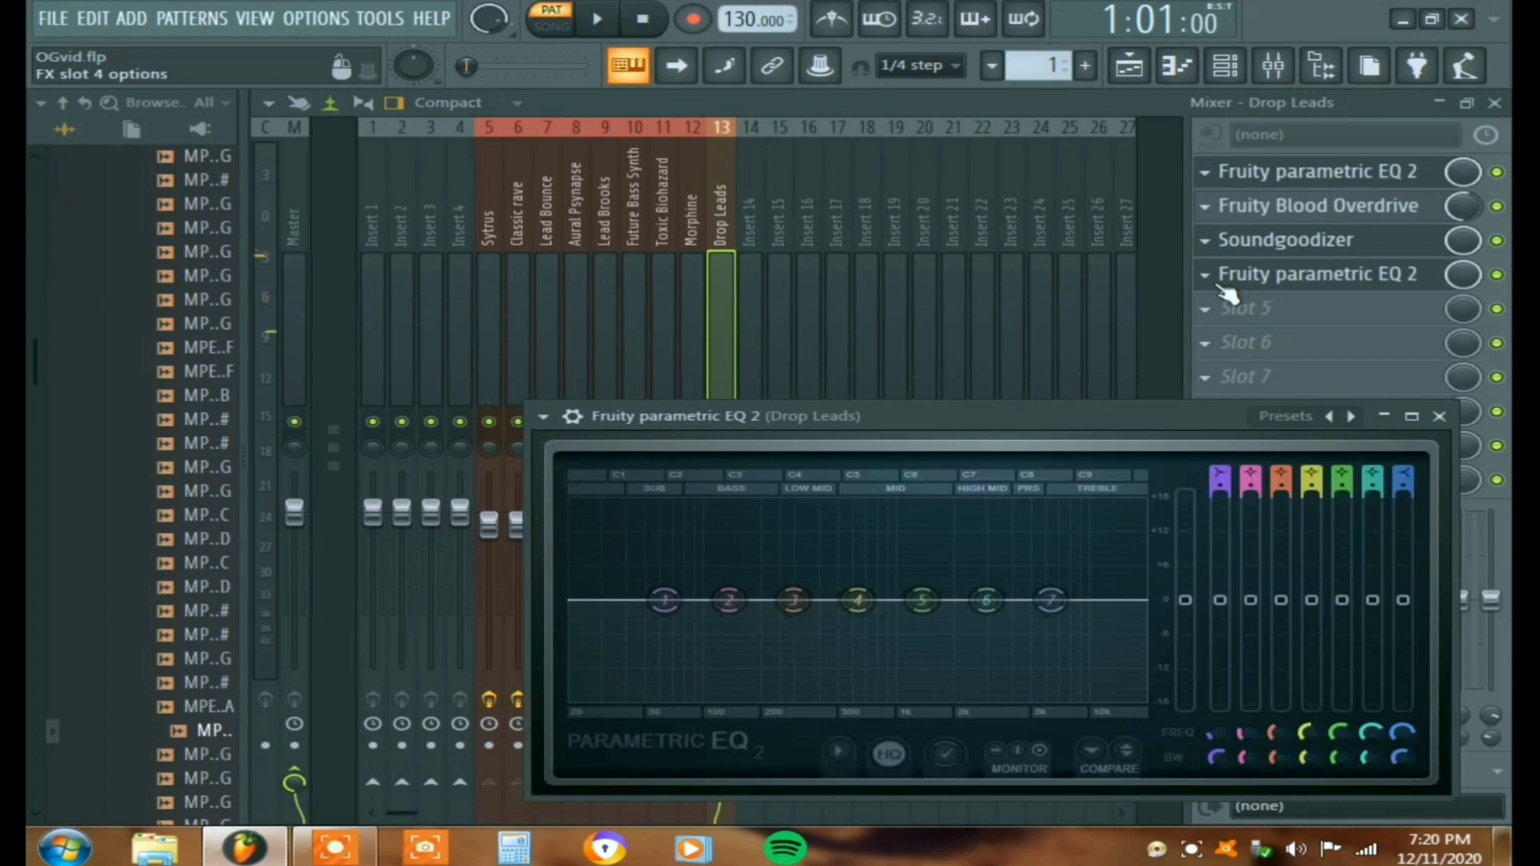
pyautogui.click(1313, 414)
pyautogui.click(1353, 397)
pyautogui.moveTo(669, 599); pyautogui.dragTo(742, 600)
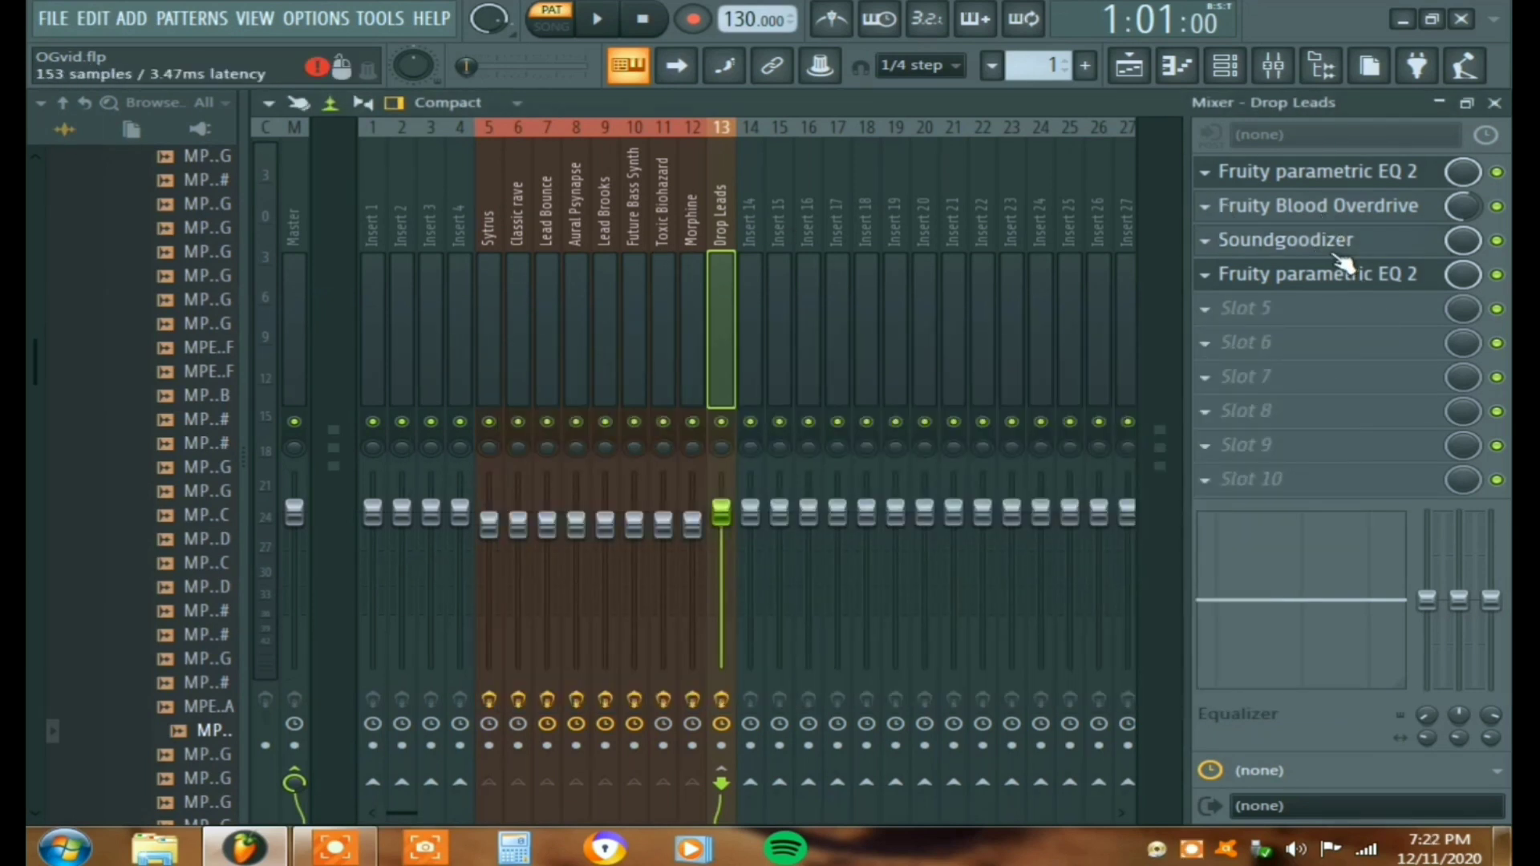
pyautogui.click(1335, 252)
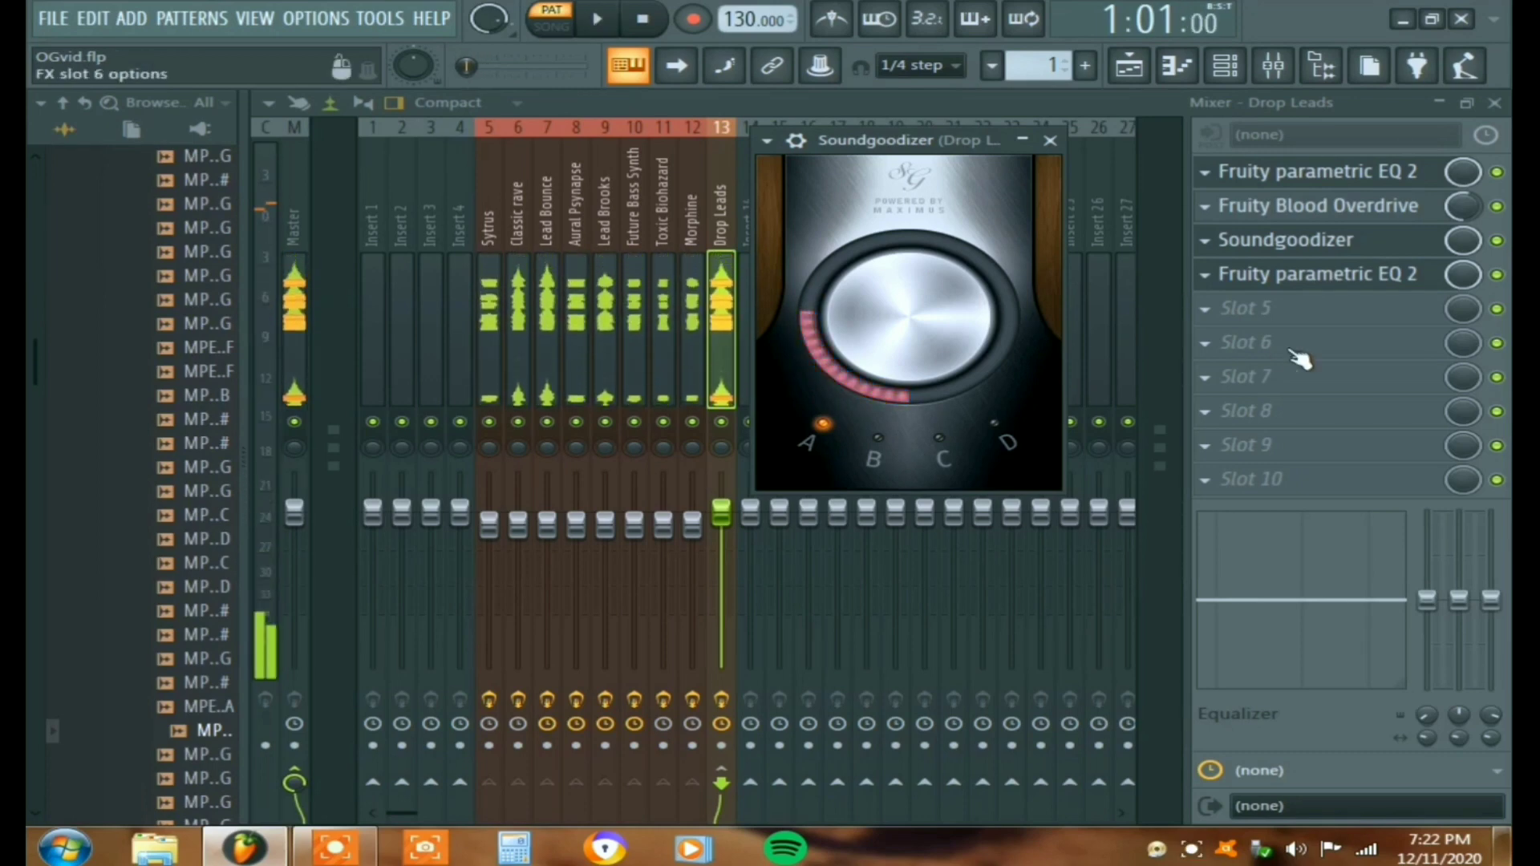
# Step: Add Fruity Peak Controller to slot 5 and Fruity Reeverb 2 to slot 6 of Drop Leads
pyautogui.click(1256, 309)
pyautogui.moveTo(1258, 314)
pyautogui.click(603, 239)
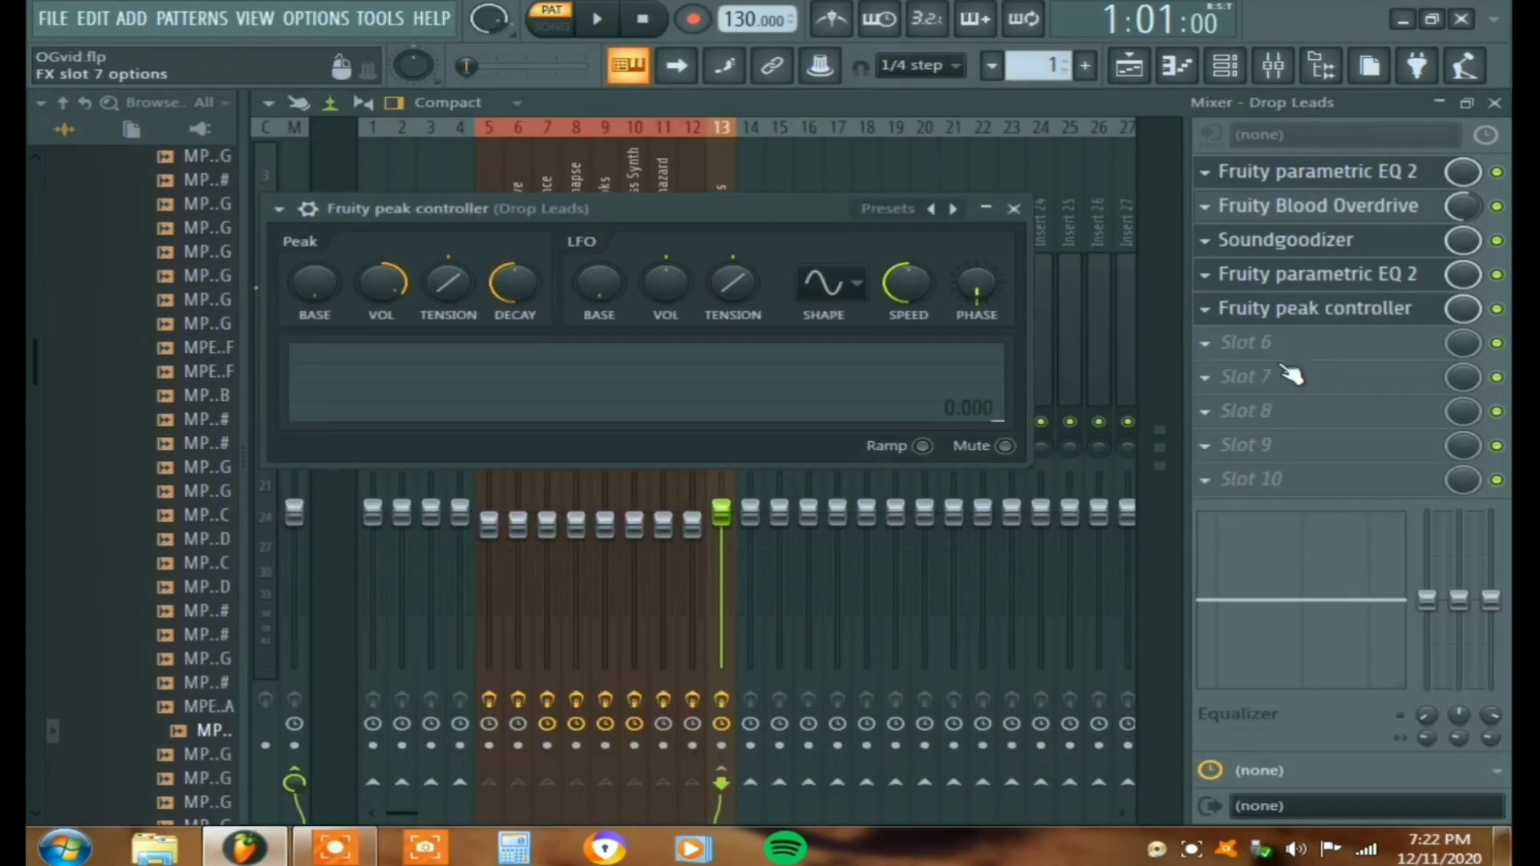
pyautogui.click(1262, 345)
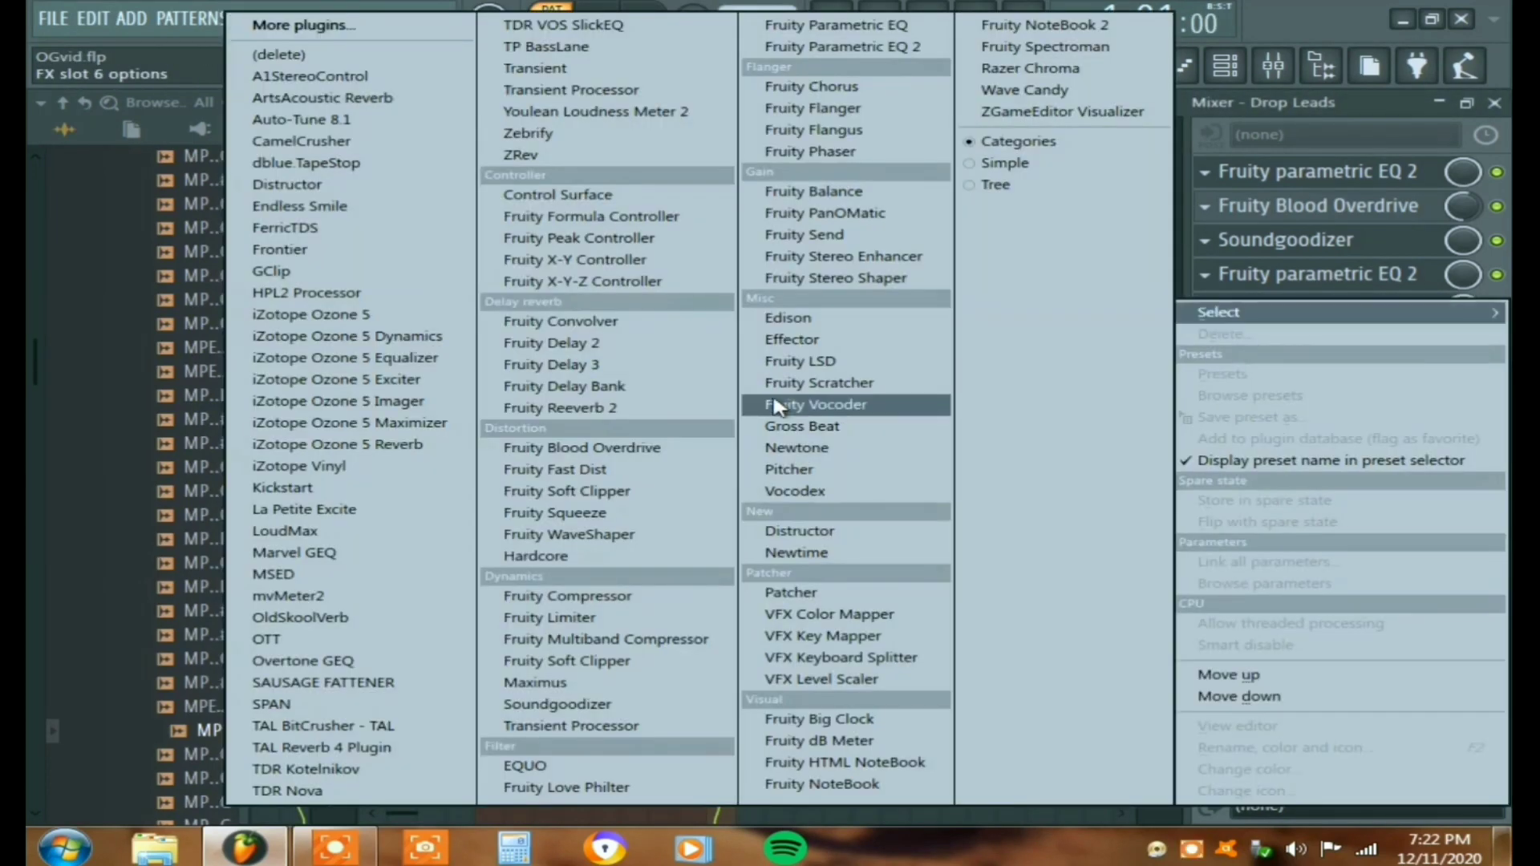
pyautogui.click(654, 426)
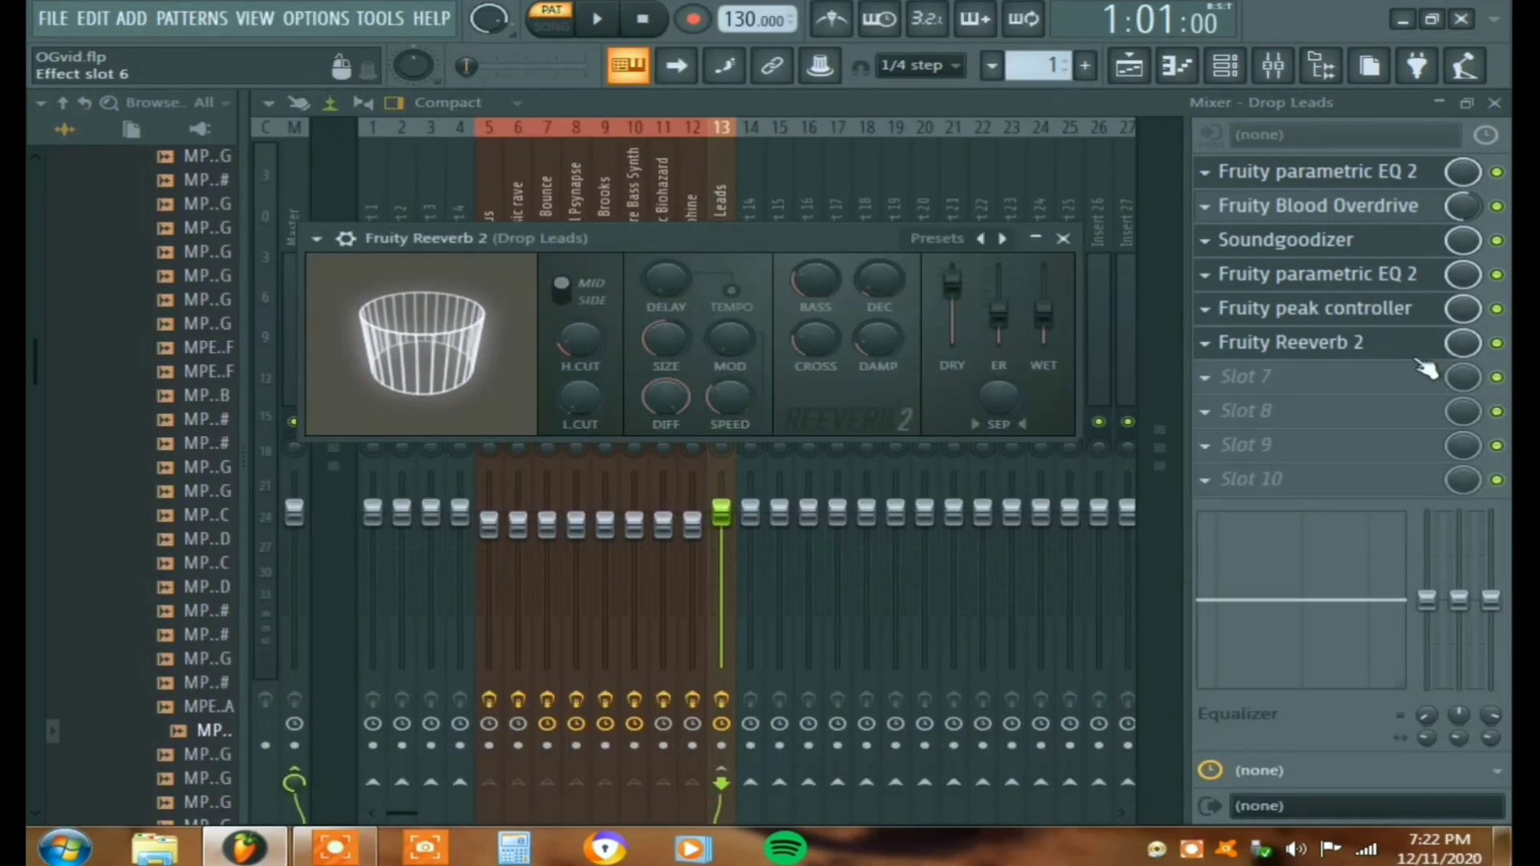
# Step: Link the Fruity Reeverb 2 slot's mix level to Peak ctrl - Peak with the mapping formula 1-Input
pyautogui.rightClick(1461, 343)
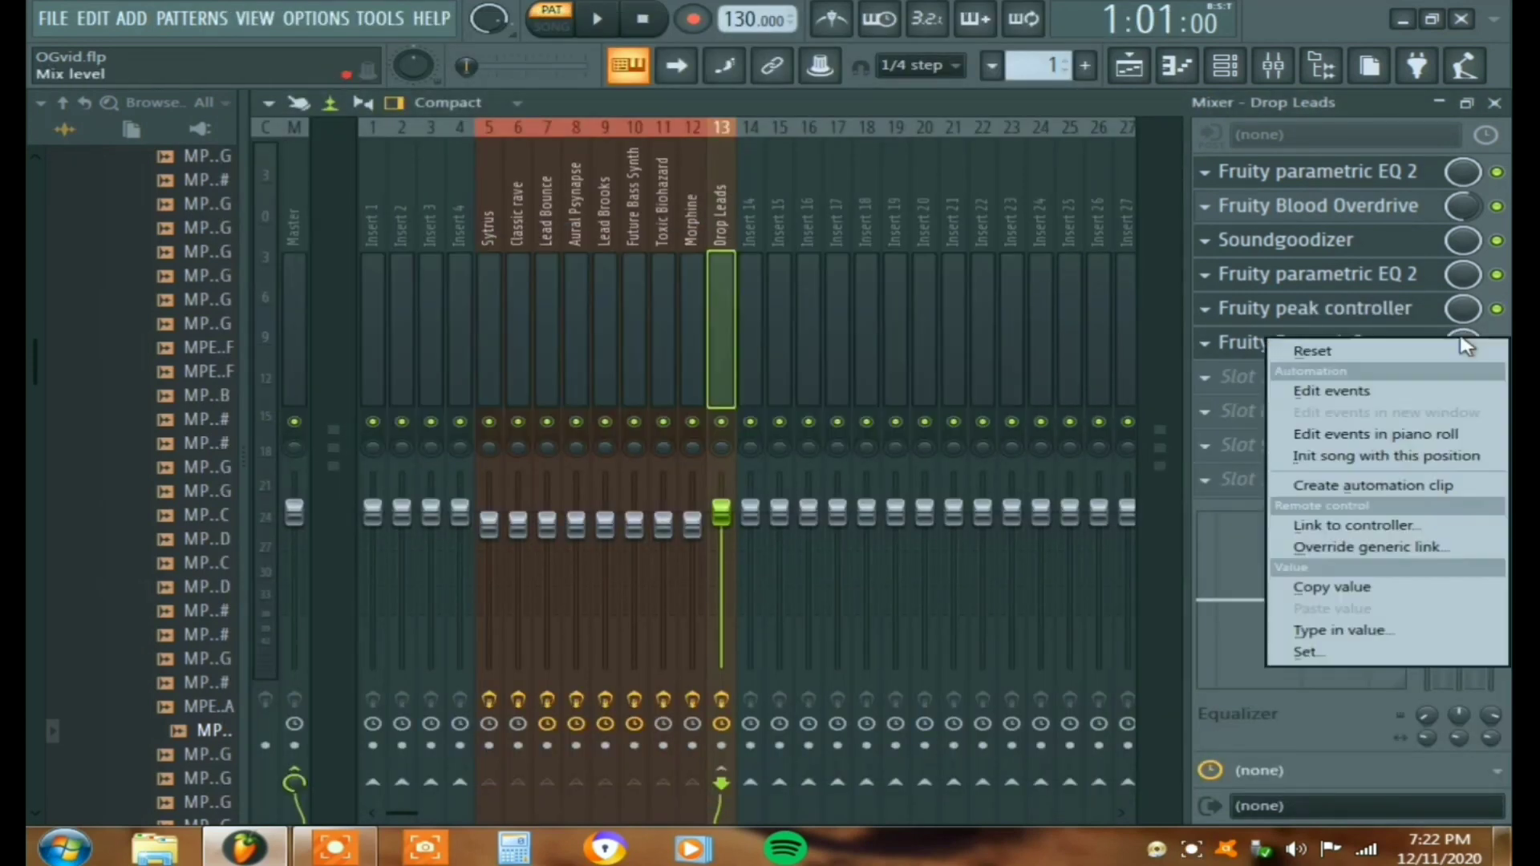
pyautogui.click(1394, 526)
pyautogui.click(709, 369)
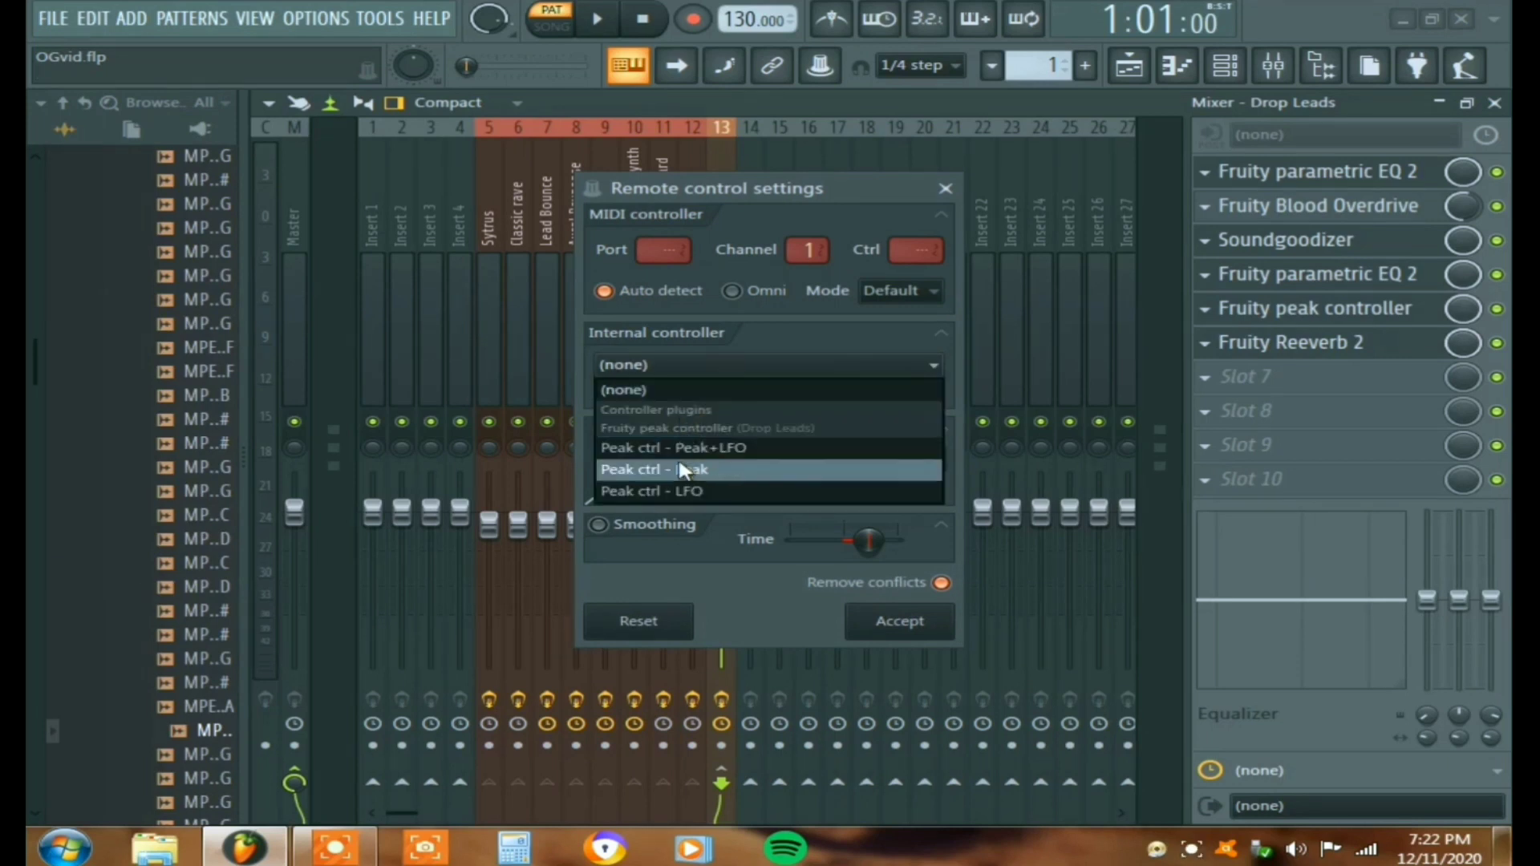
pyautogui.click(706, 470)
pyautogui.click(912, 516)
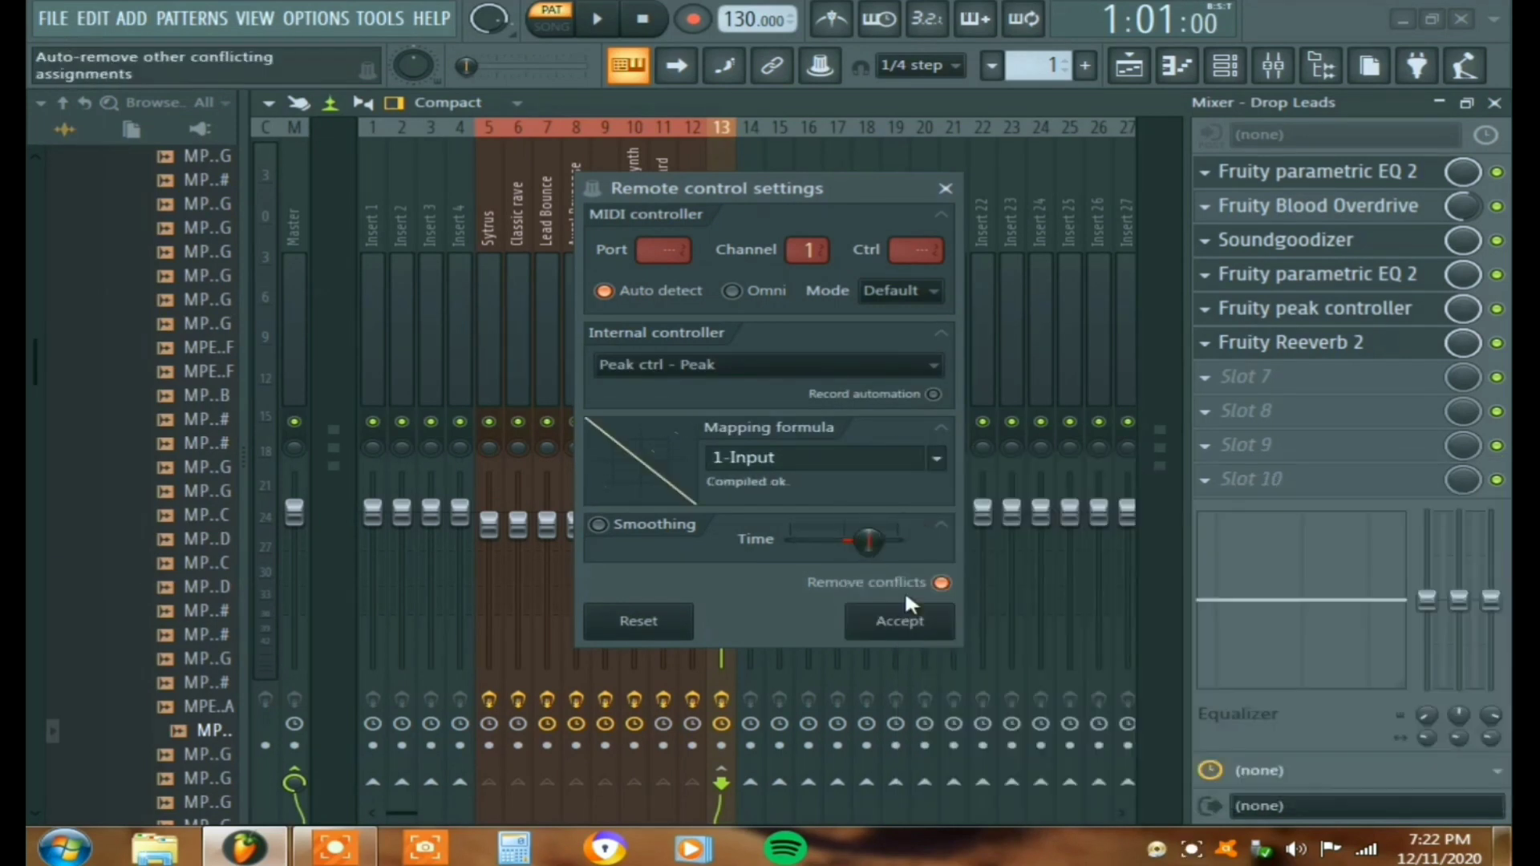
pyautogui.click(901, 620)
# Step: Audition the reverb ducking with the pattern and set the Peak Controller's peak volume to 44%
pyautogui.press('space')
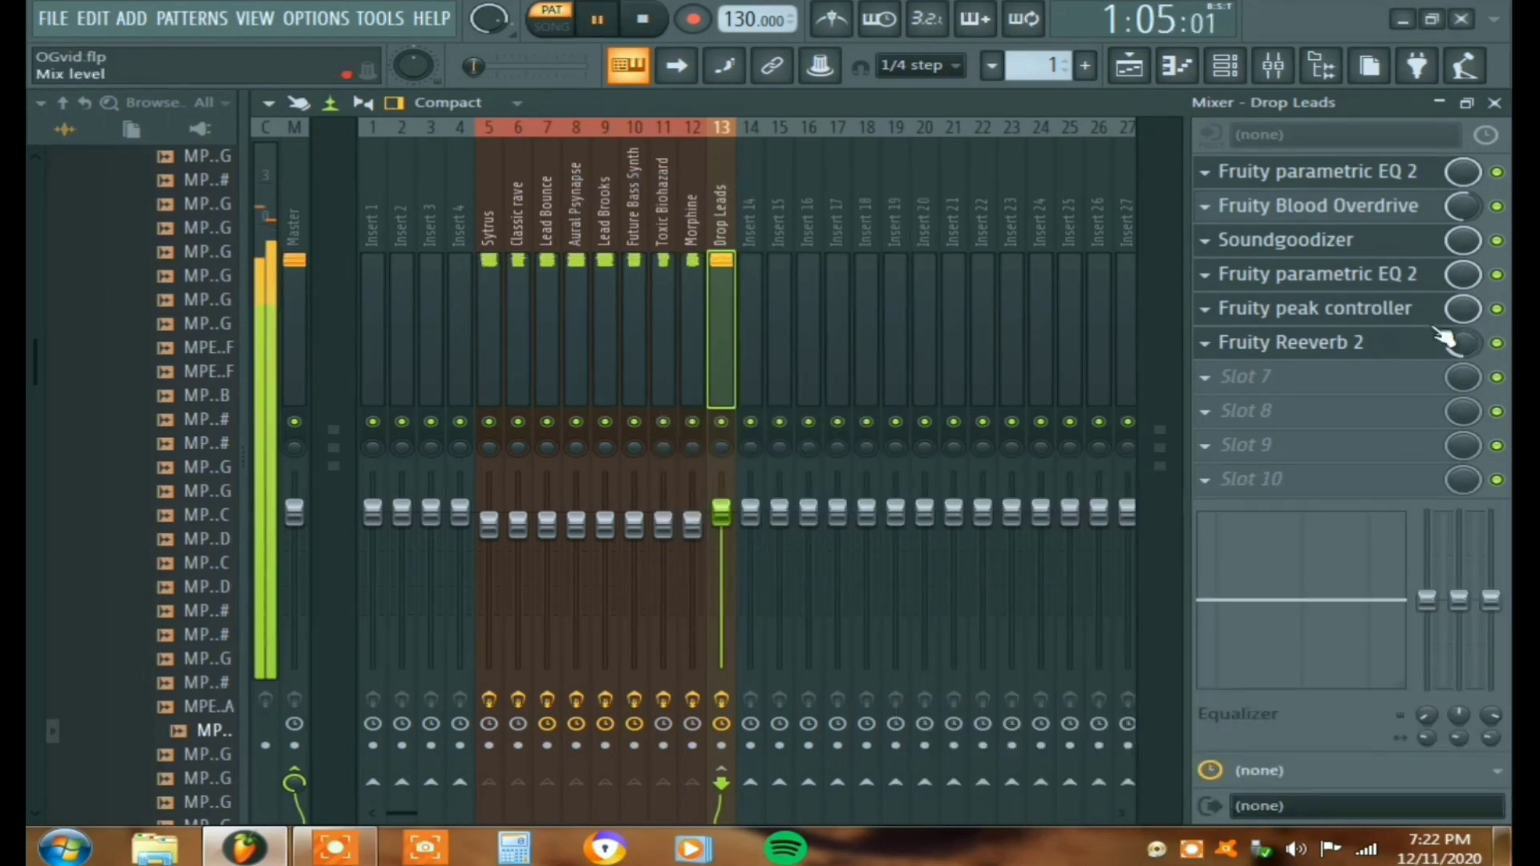
pyautogui.press('space')
pyautogui.click(1356, 315)
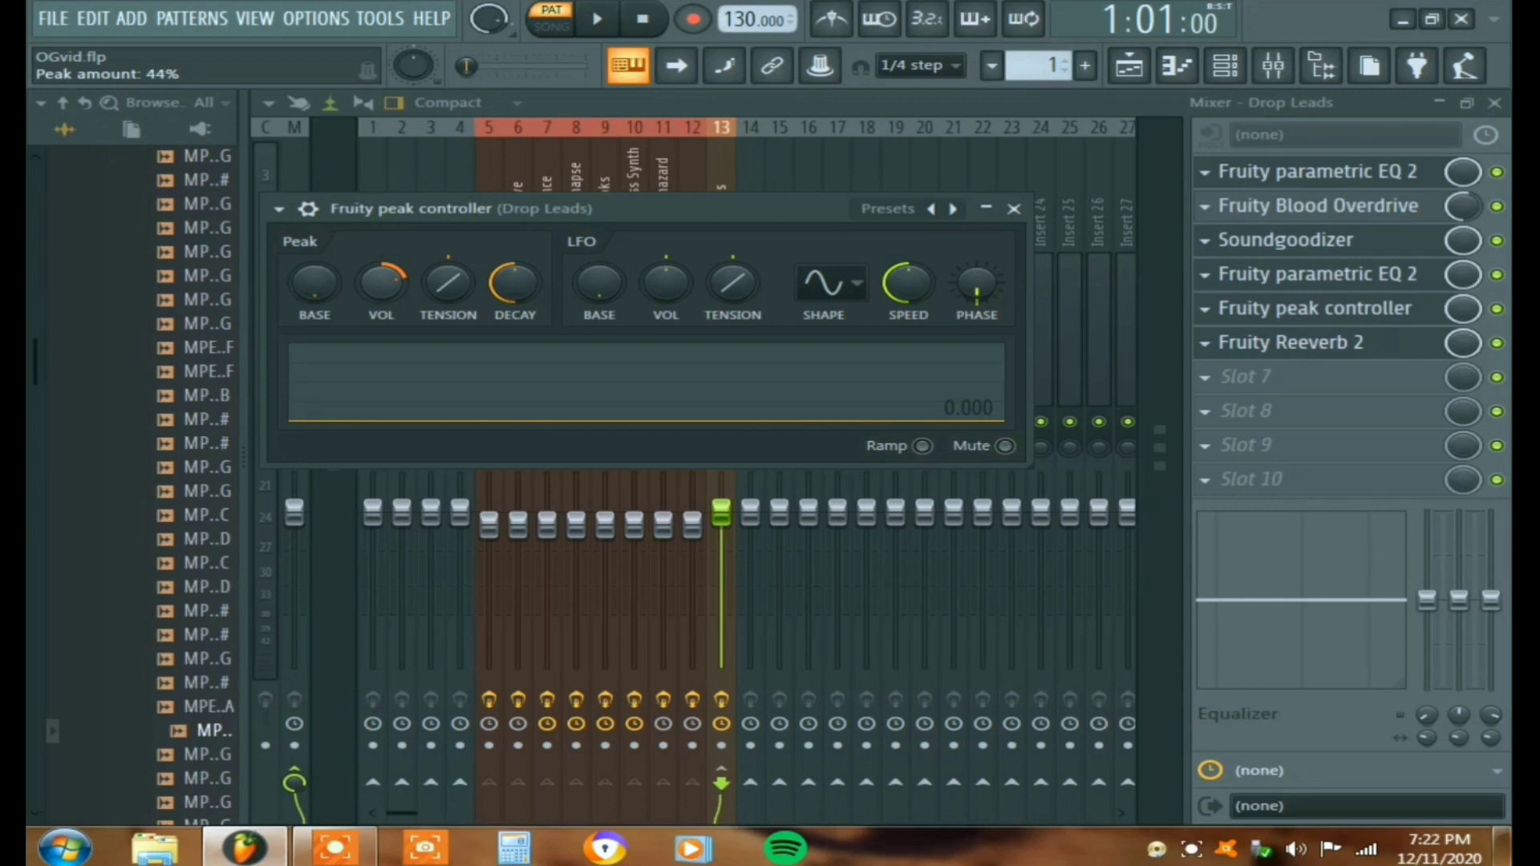
# Step: Set Fruity Reeverb 2's low cut to 298 Hz and its wet level to about 81% while playing the pattern
pyautogui.click(1331, 345)
pyautogui.press('space')
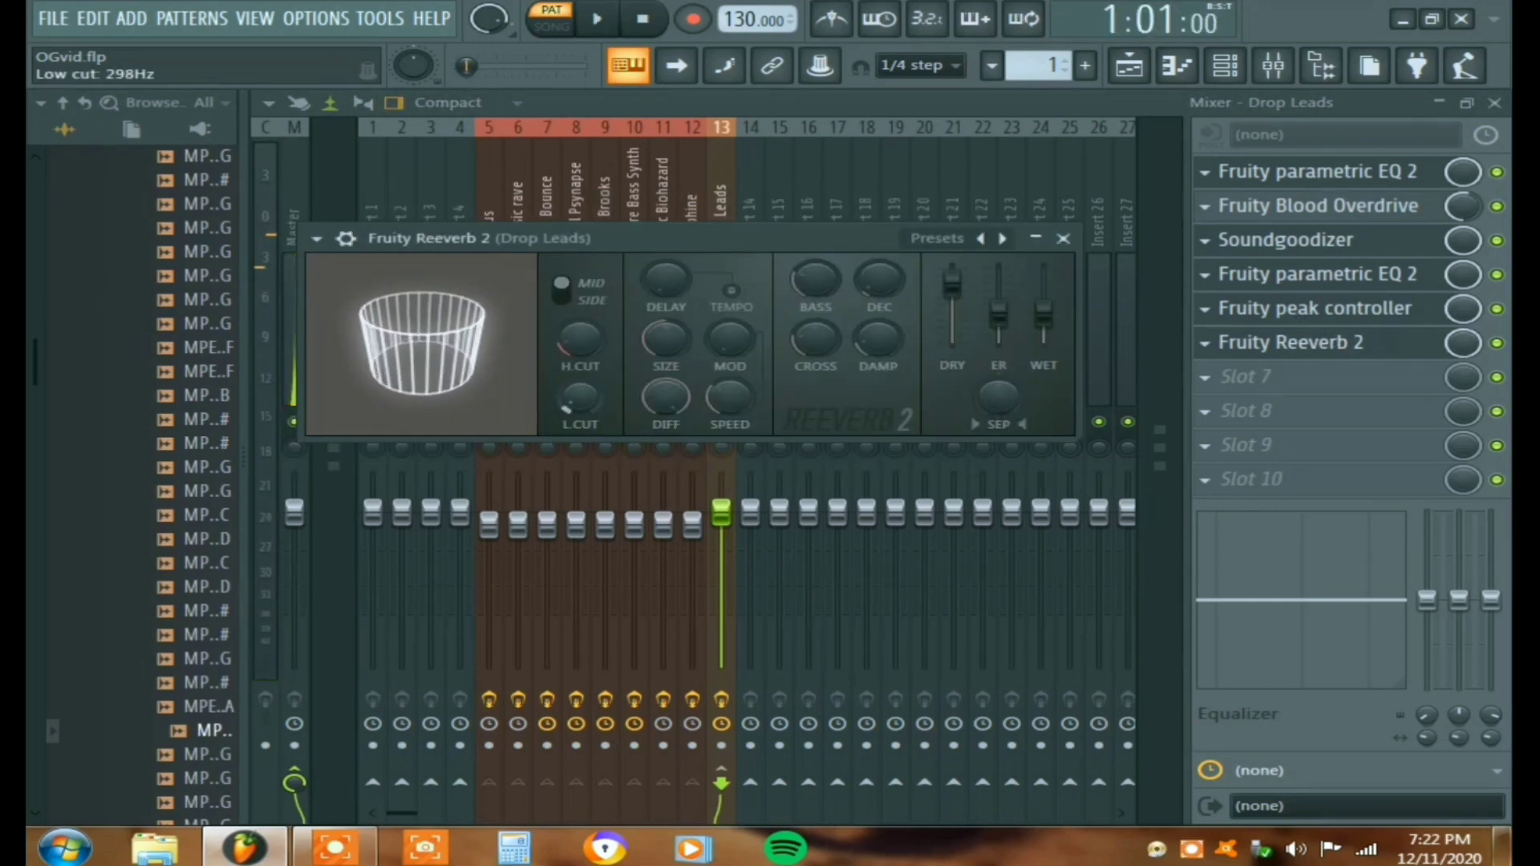
pyautogui.press('space')
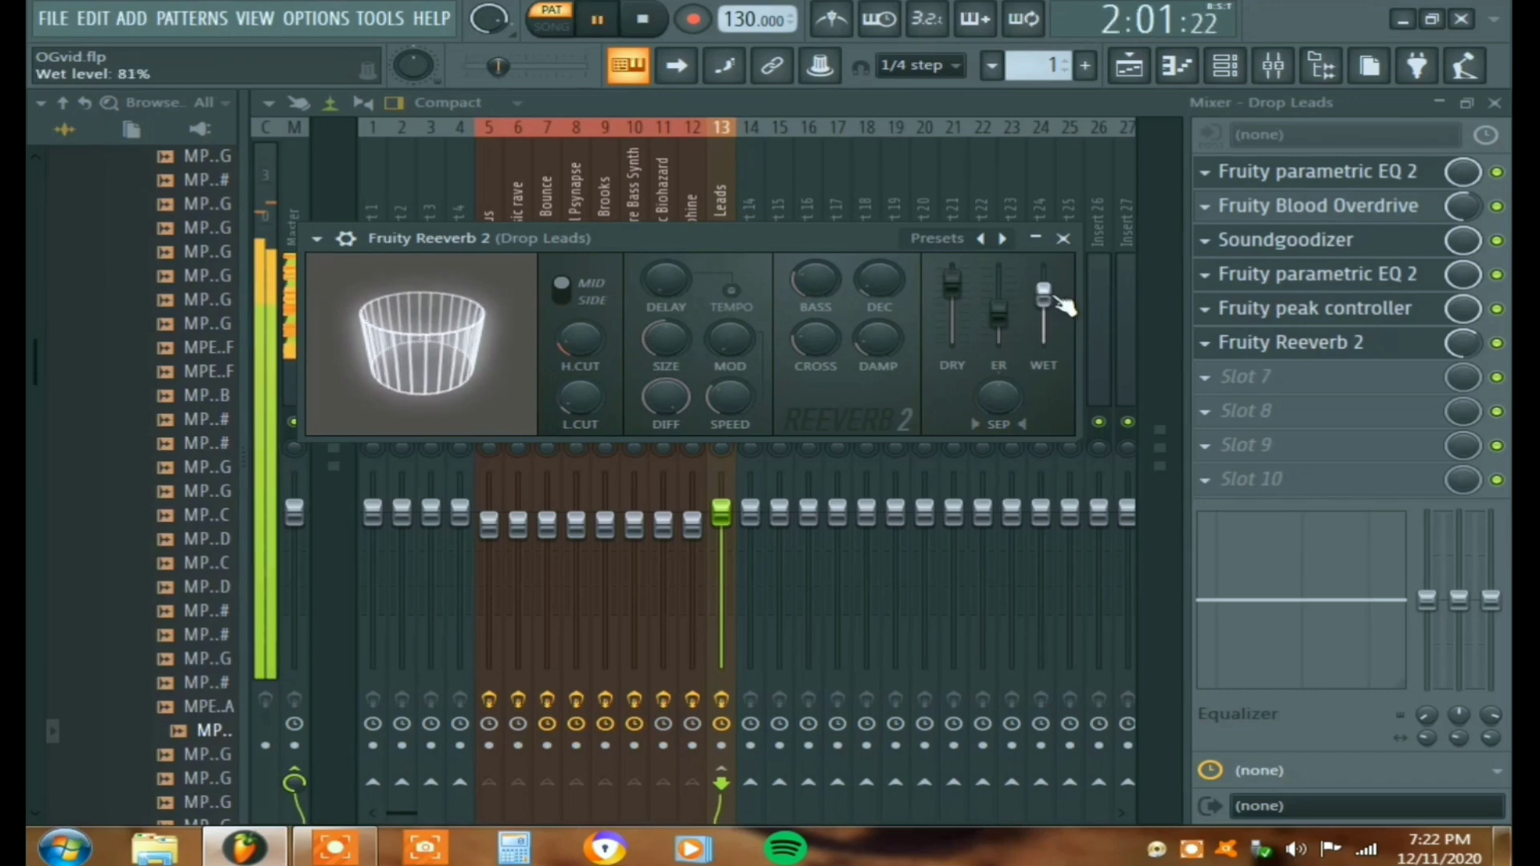
# Step: Fine-tune the wet and early-reflection (ER) levels of Fruity Reeverb 2 on Drop Leads
pyautogui.moveTo(1043, 292); pyautogui.dragTo(1043, 294)
pyautogui.rightClick(1008, 282)
pyautogui.click(1015, 292)
# Step: Add Gross Beat to slot 7 of Drop Leads, load its kick 2 preset and audition it with the pattern
pyautogui.click(1245, 377)
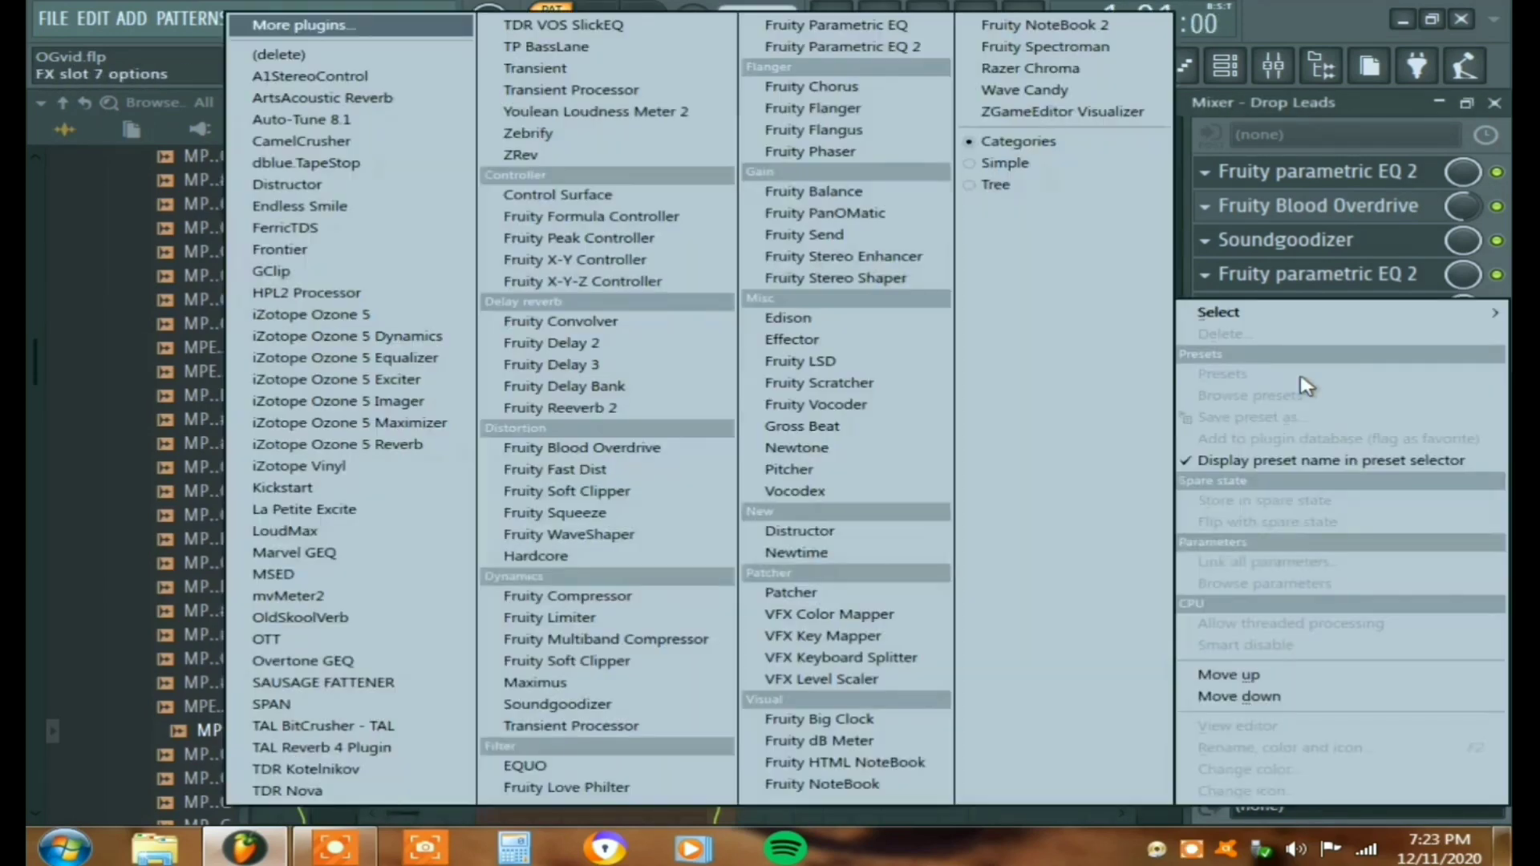
pyautogui.click(855, 439)
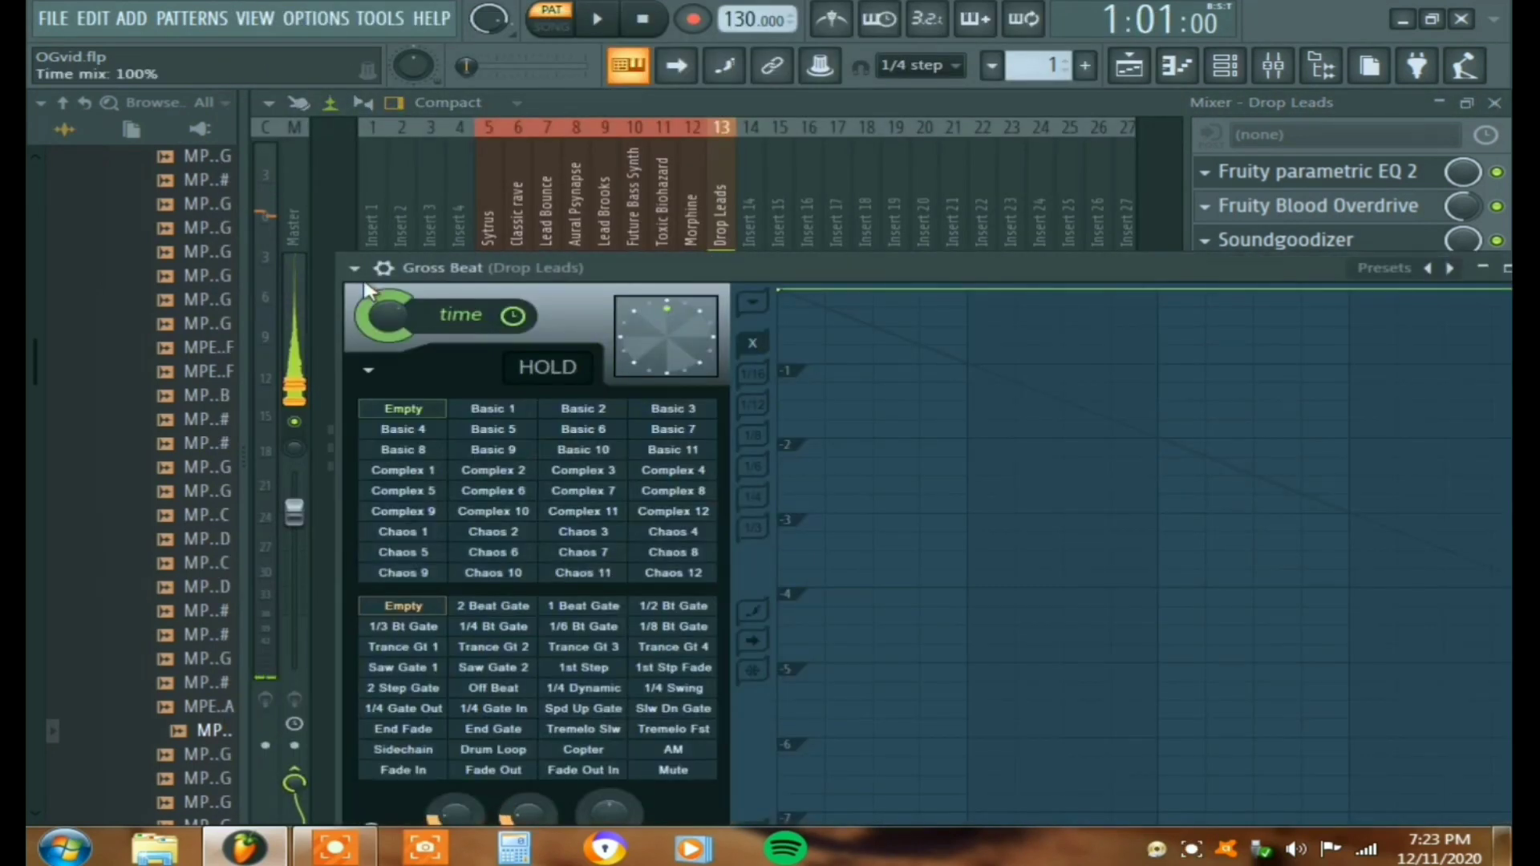
pyautogui.click(354, 268)
pyautogui.moveTo(501, 356)
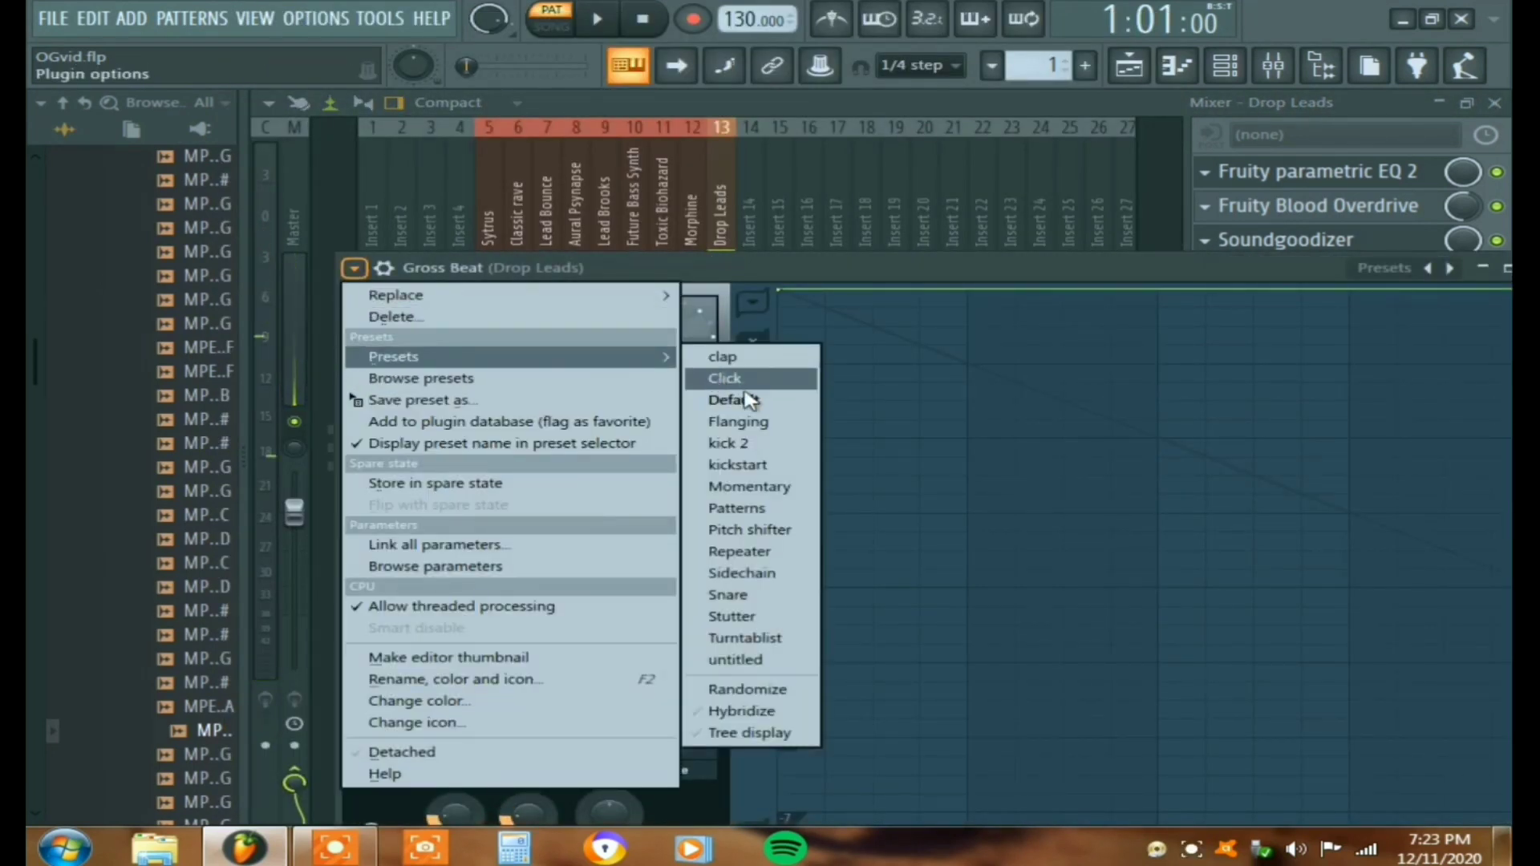
pyautogui.click(755, 450)
pyautogui.press('space')
pyautogui.click(1158, 92)
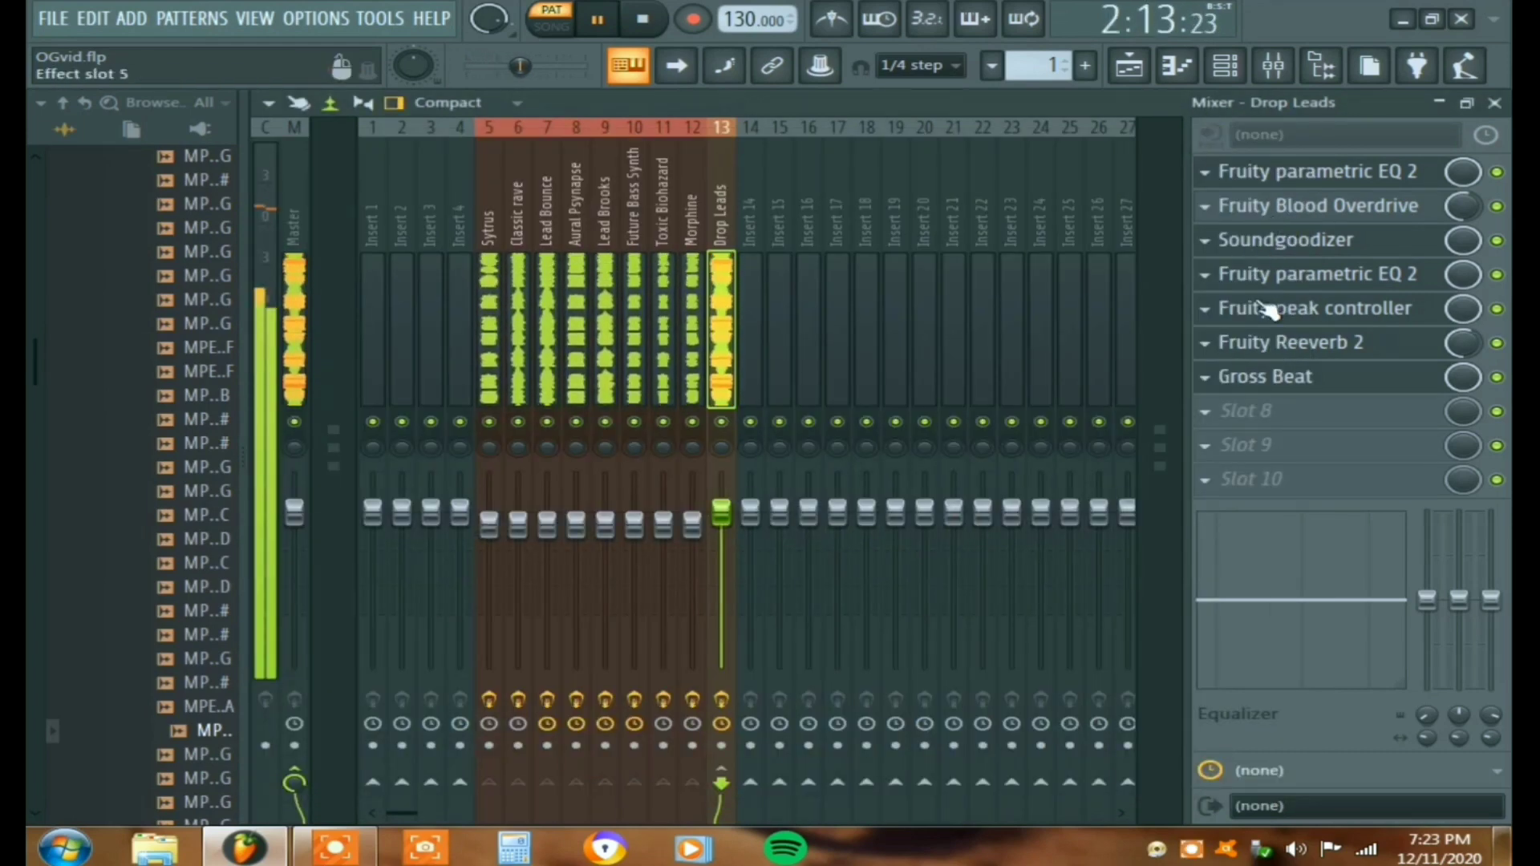
# Step: Shift Peak Controller, Reeverb 2 and Gross Beat down one slot and add Fruity Stereo Enhancer to slot 5 at 15% separated
pyautogui.moveTo(1340, 383); pyautogui.dragTo(1350, 401)
pyautogui.press('space')
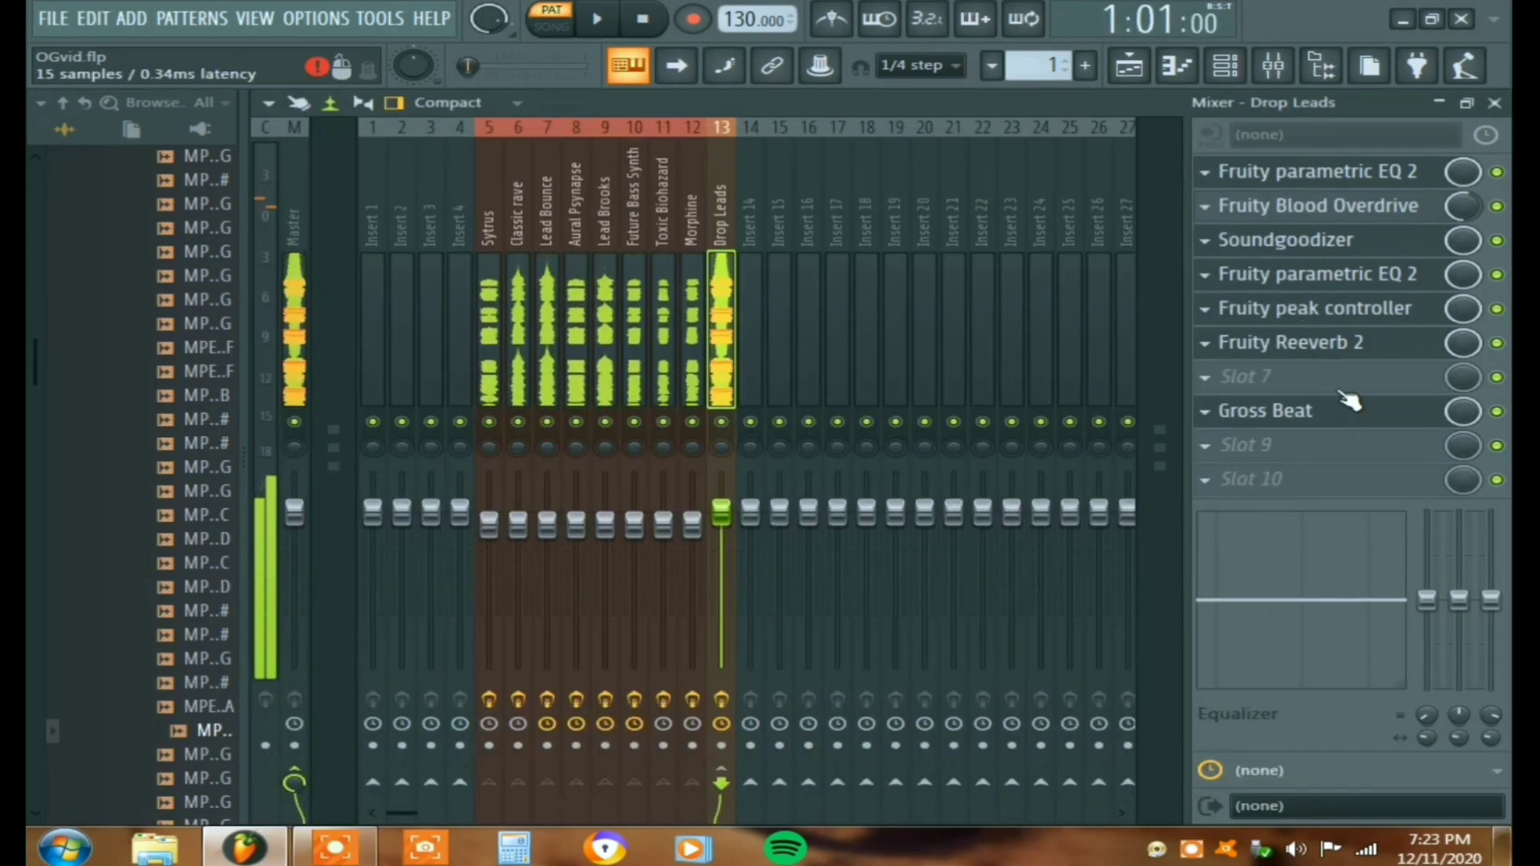
pyautogui.moveTo(1348, 343); pyautogui.dragTo(1348, 365)
pyautogui.moveTo(1299, 308); pyautogui.dragTo(1300, 344)
pyautogui.click(1300, 313)
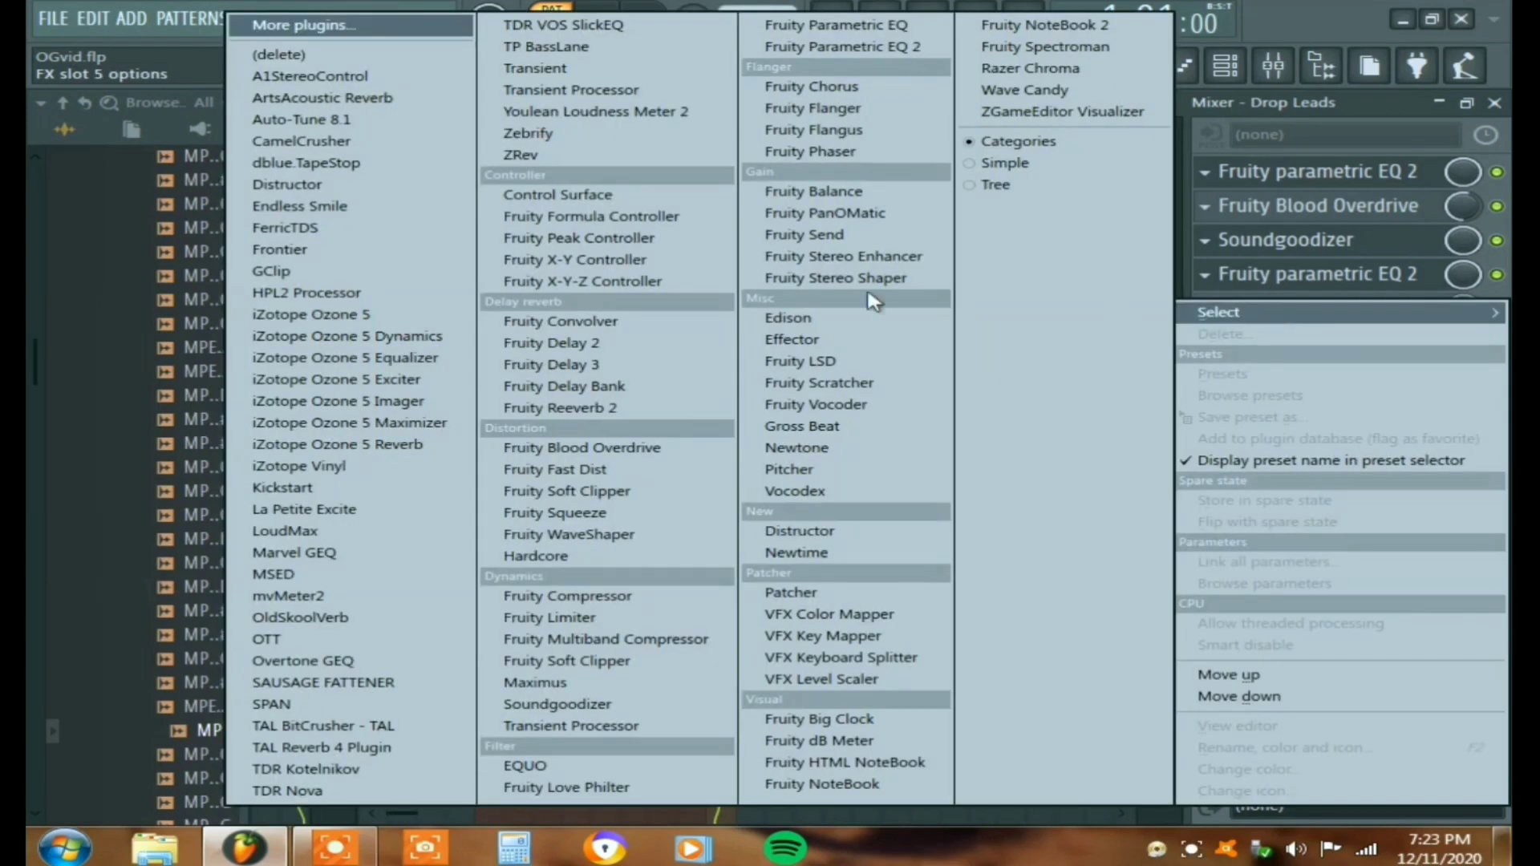
pyautogui.click(873, 257)
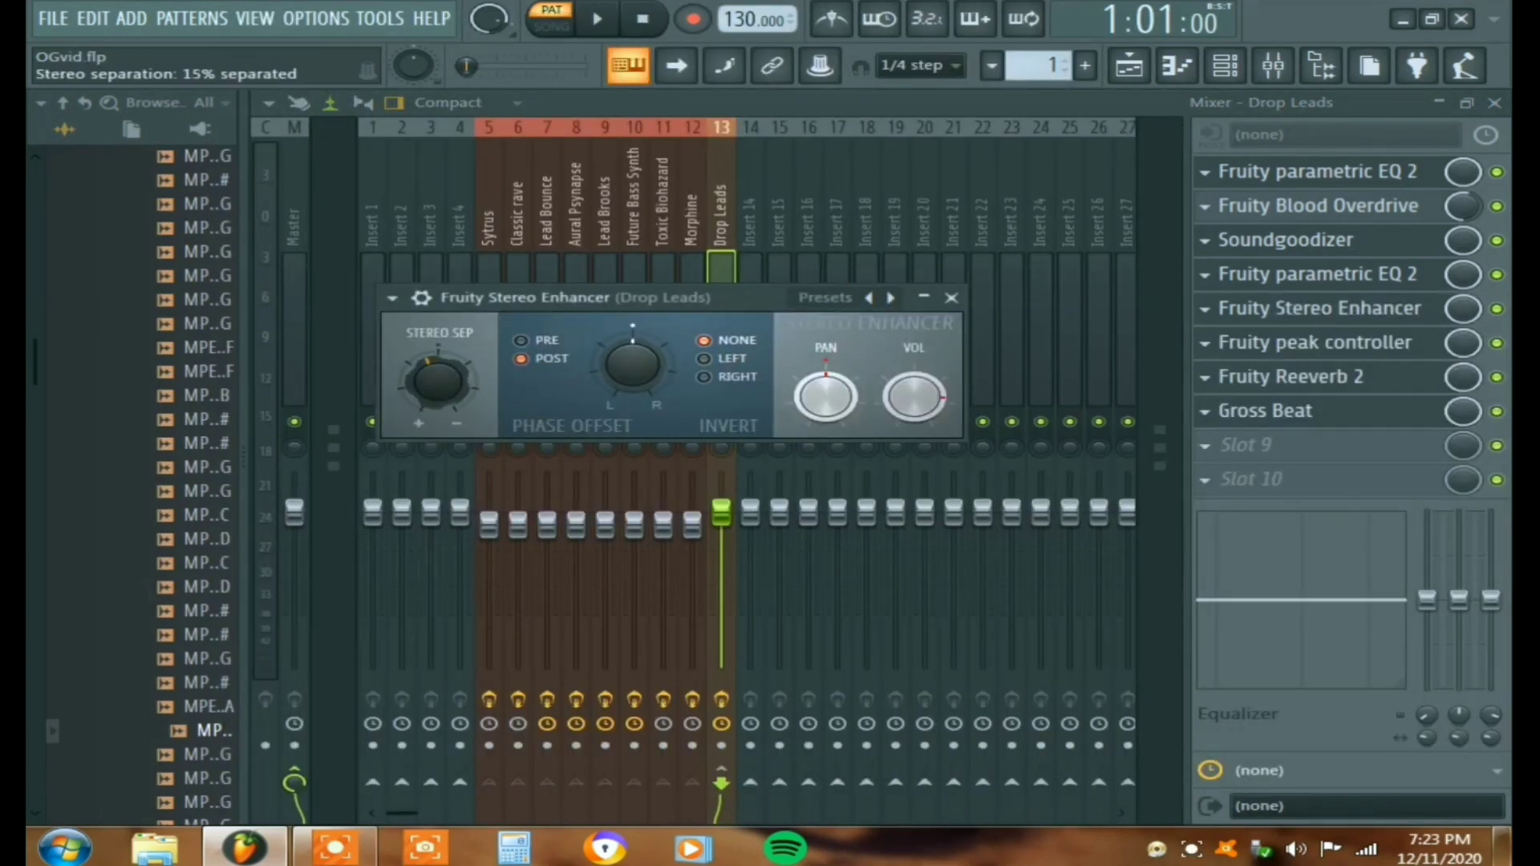
# Step: Compare the Drop Leads sound with Fruity Stereo Enhancer bypassed and enabled
pyautogui.click(1497, 309)
pyautogui.click(1497, 309)
pyautogui.press('space')
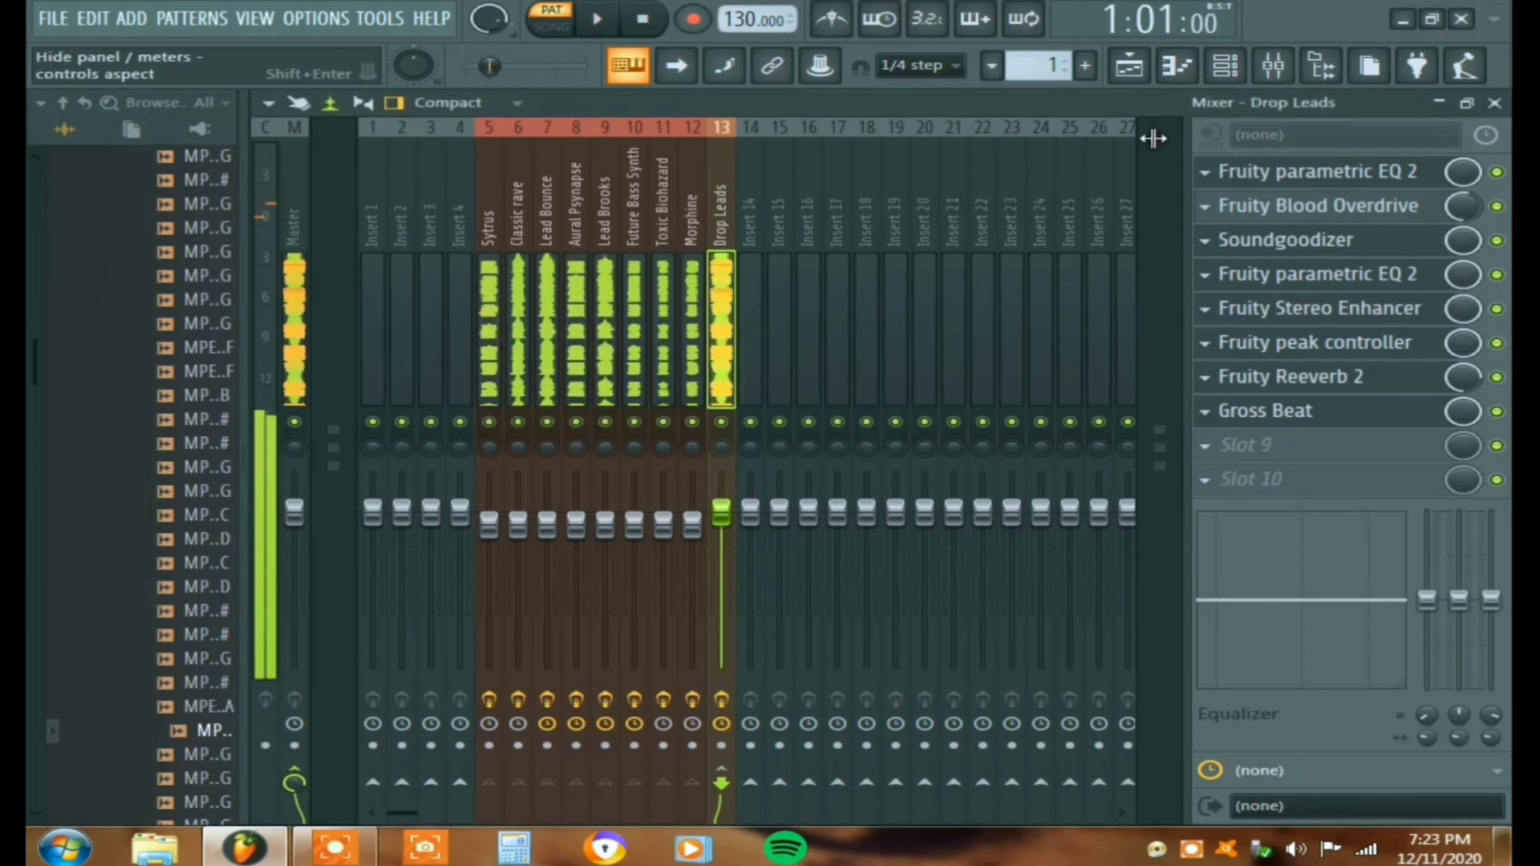
# Step: In the slot 4 Parametric EQ 2, slightly boost band 5 at about 6.8 kHz while the pattern plays
pyautogui.click(1366, 282)
pyautogui.press('space')
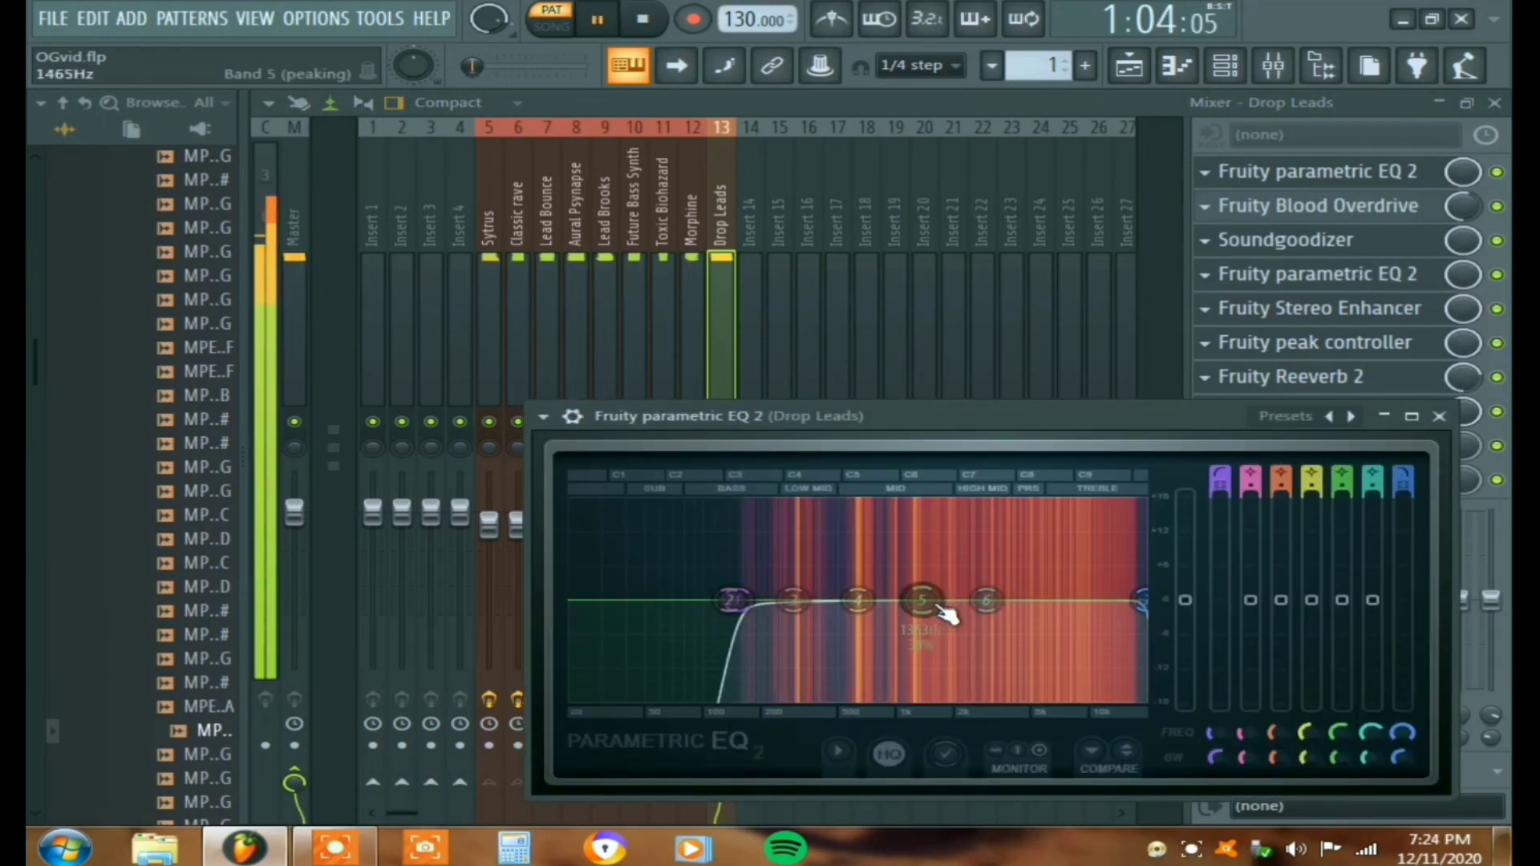
pyautogui.moveTo(922, 600); pyautogui.dragTo(1059, 585)
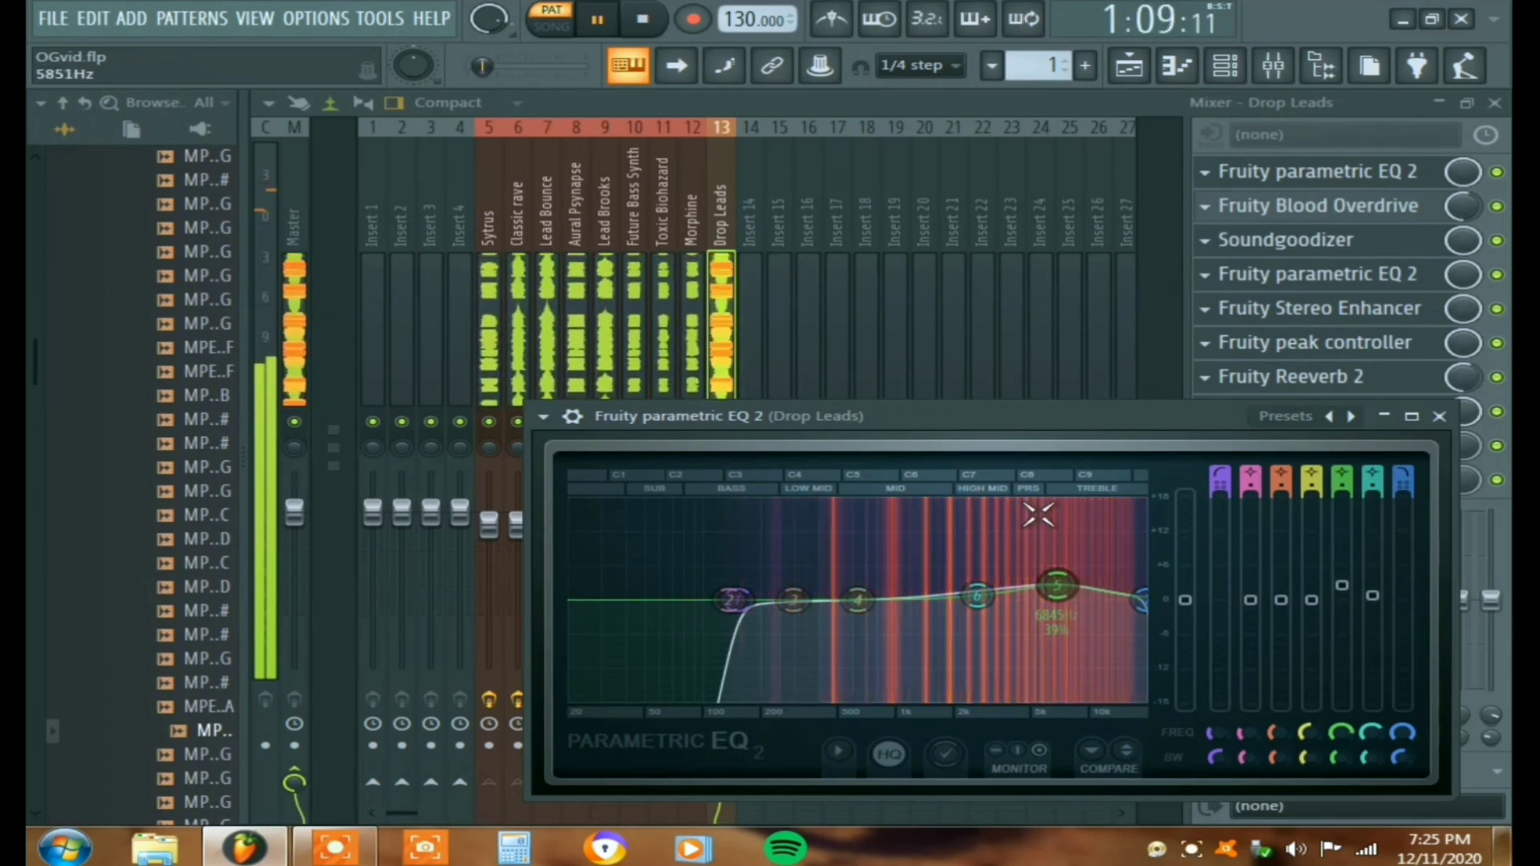
pyautogui.click(912, 90)
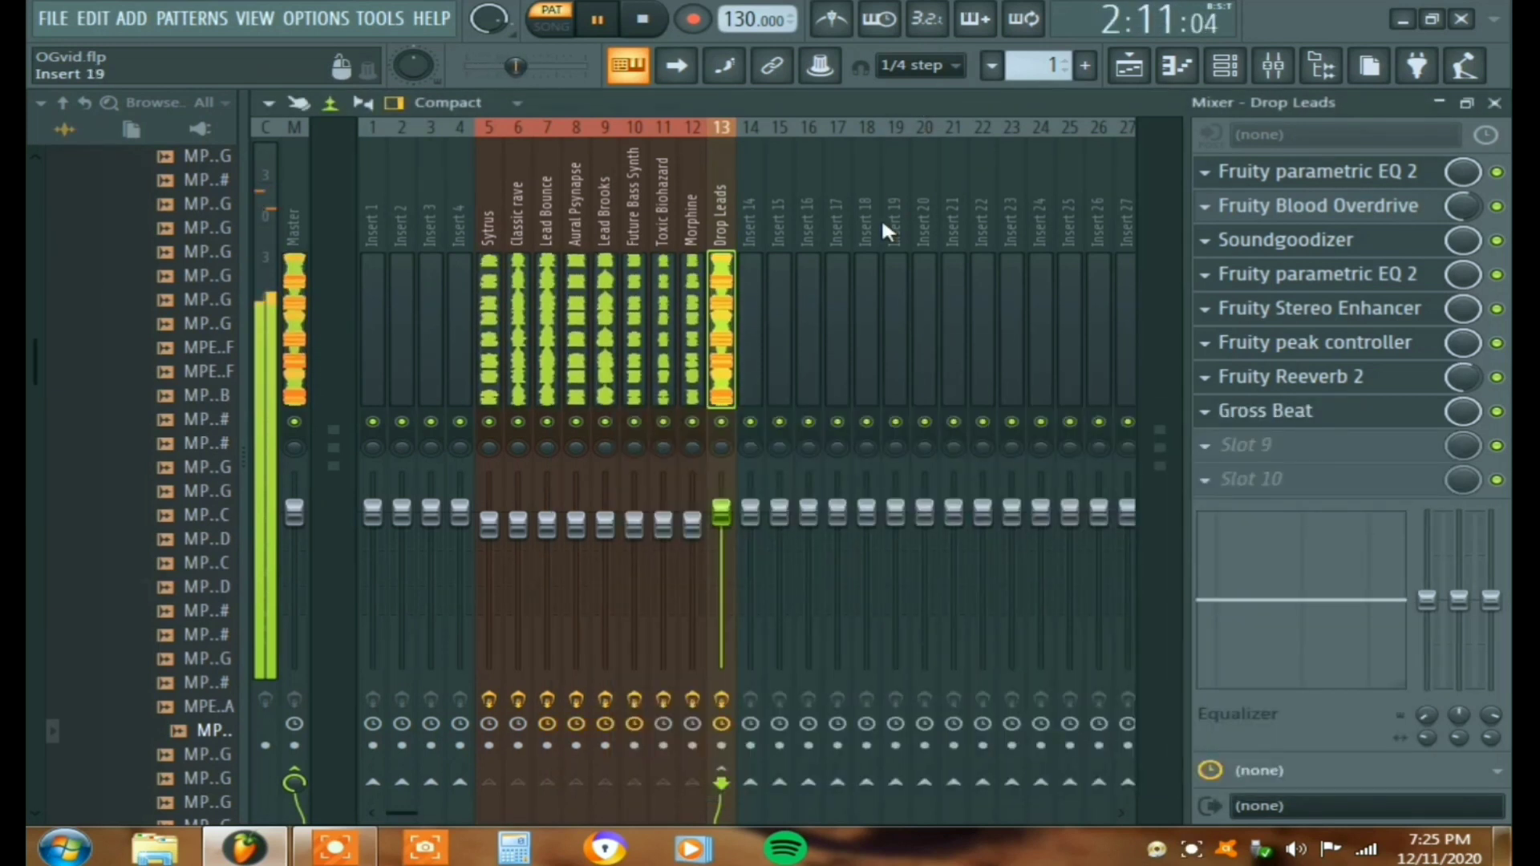
# Step: Set the Fruity Blood Overdrive slot's mix level to 71% and audition the pattern
pyautogui.press('space')
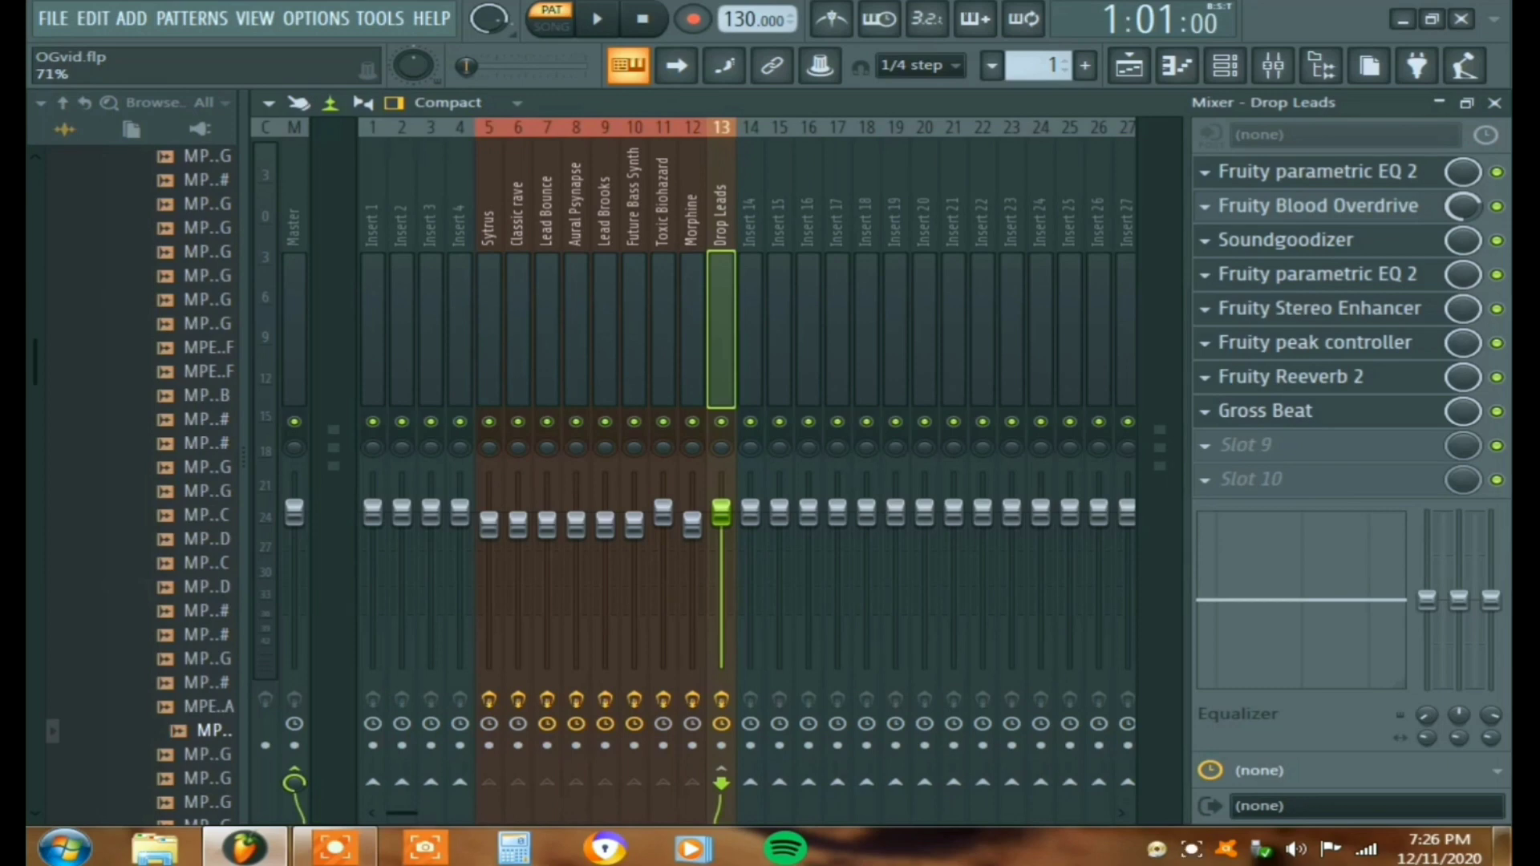
pyautogui.press('space')
pyautogui.press('space')
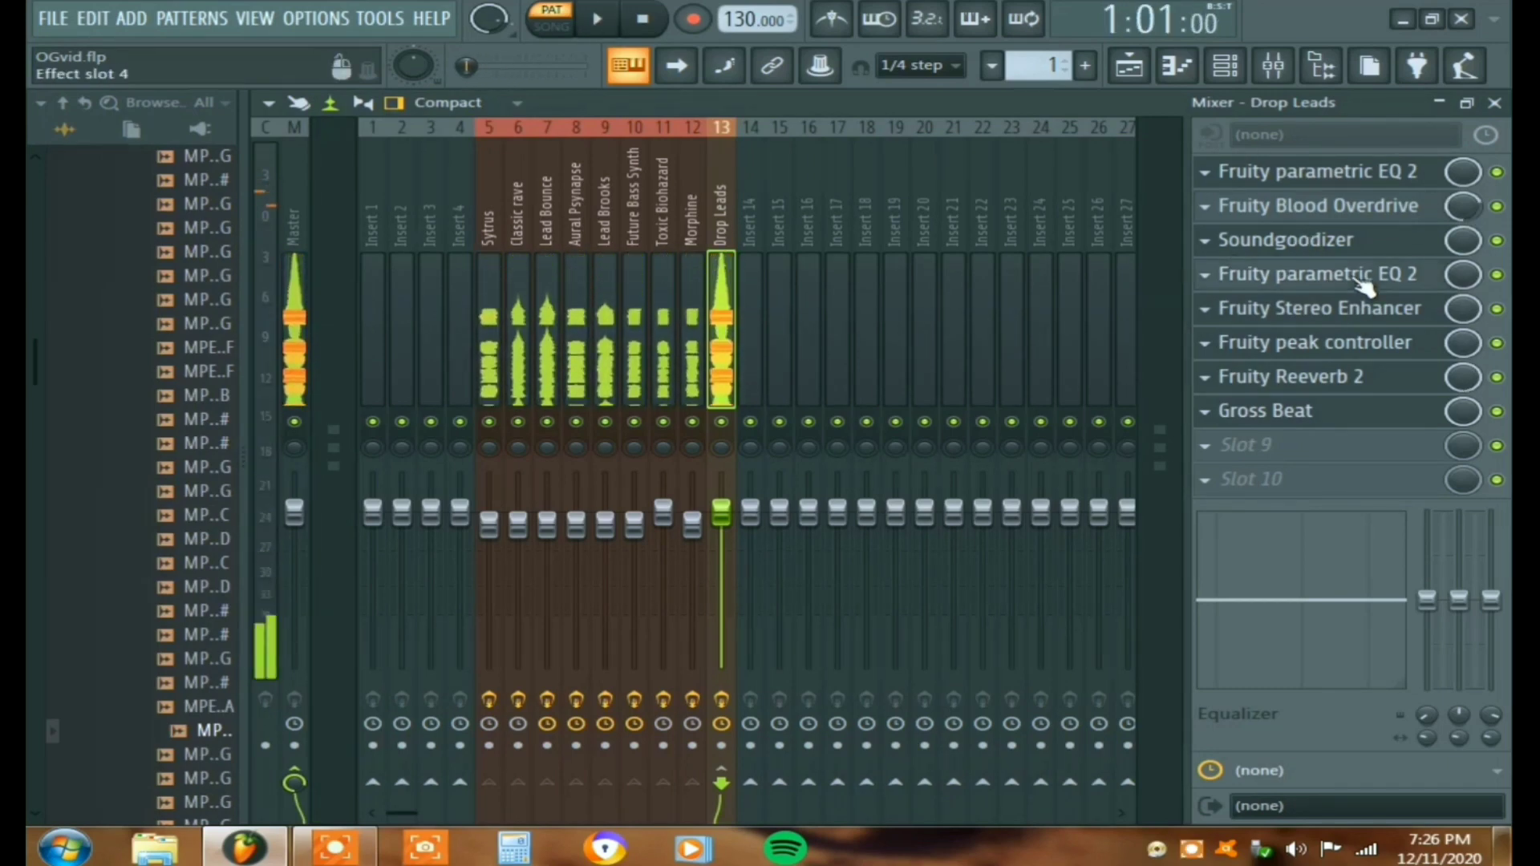
# Step: Move band 4 of the slot 4 Fruity Parametric EQ 2 higher in frequency while the pattern plays
pyautogui.click(1374, 274)
pyautogui.press('space')
pyautogui.moveTo(860, 594); pyautogui.dragTo(922, 594)
pyautogui.press('space')
pyautogui.click(764, 103)
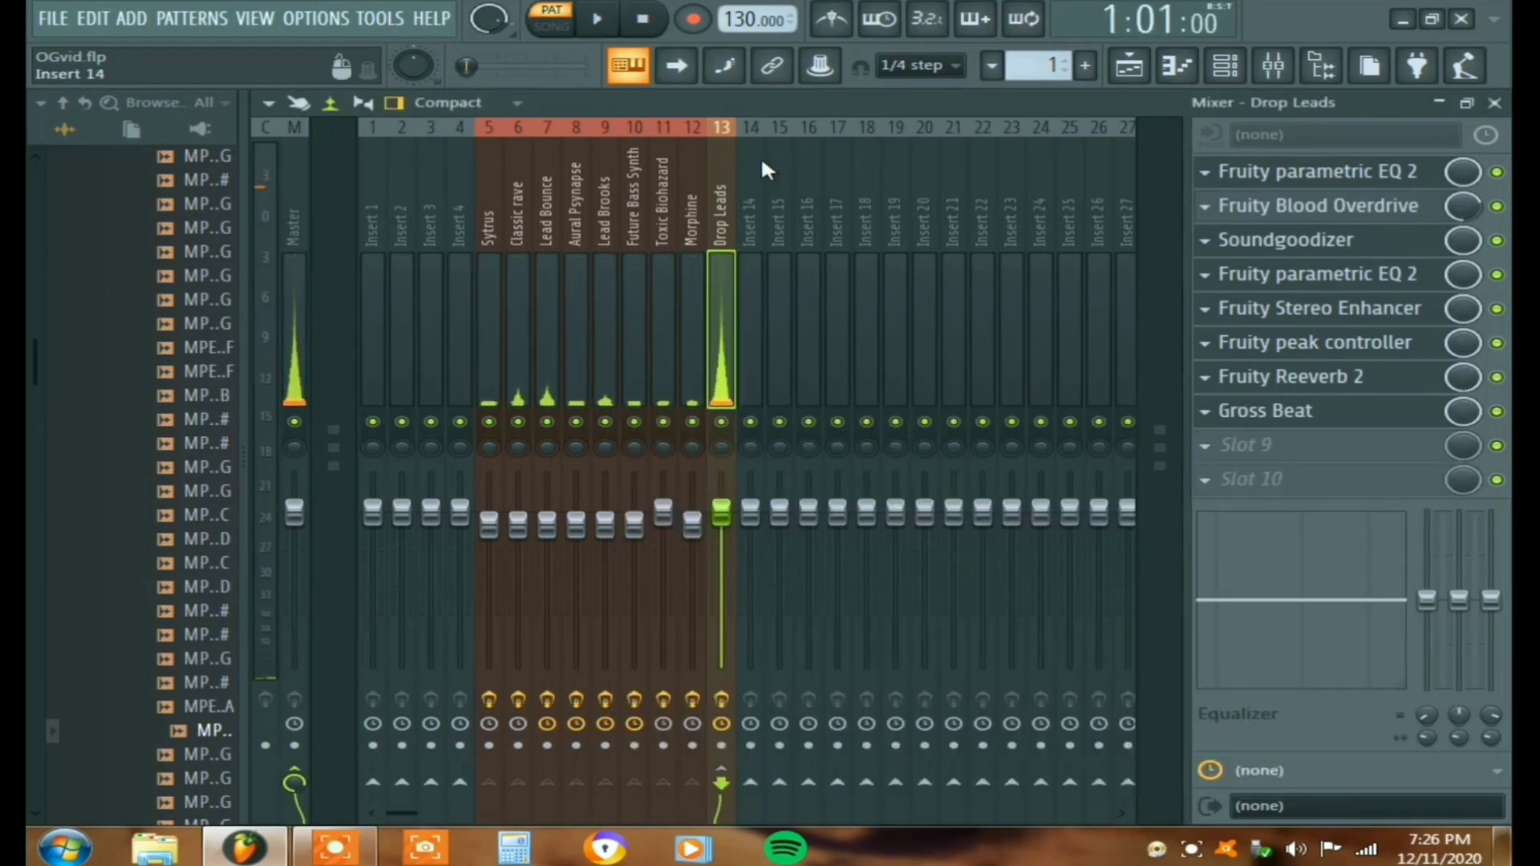
# Step: Solo the Toxic Biohazard mixer track, audition it and lower its volume slightly
pyautogui.click(670, 354)
pyautogui.press('space')
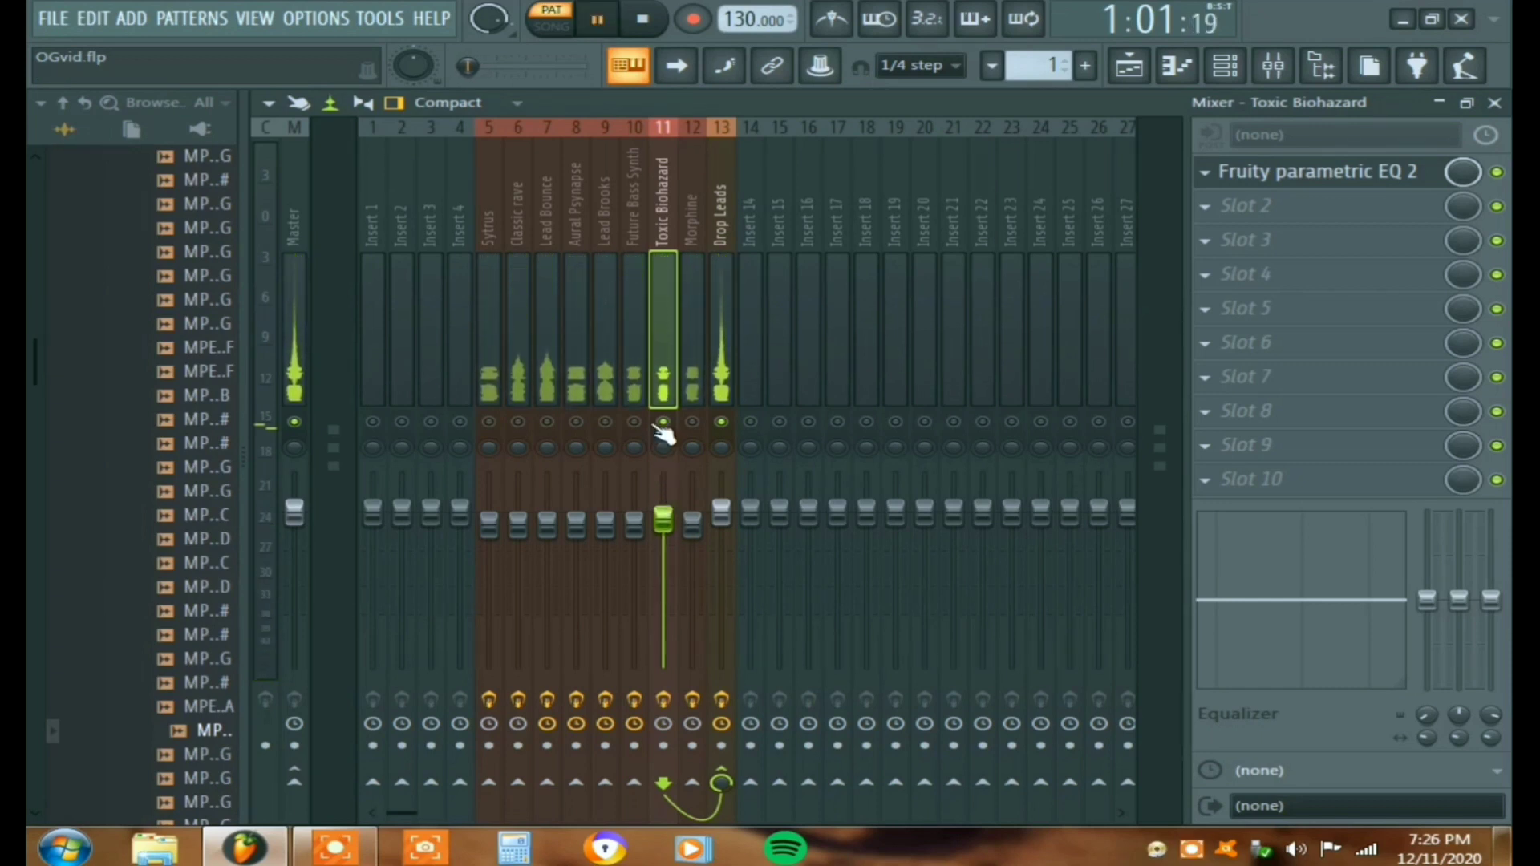
pyautogui.press('space')
# Step: Solo and audition the Future Bass Synth, Aural Psynapse and Lead Bounce mixer tracks in turn
pyautogui.click(636, 405)
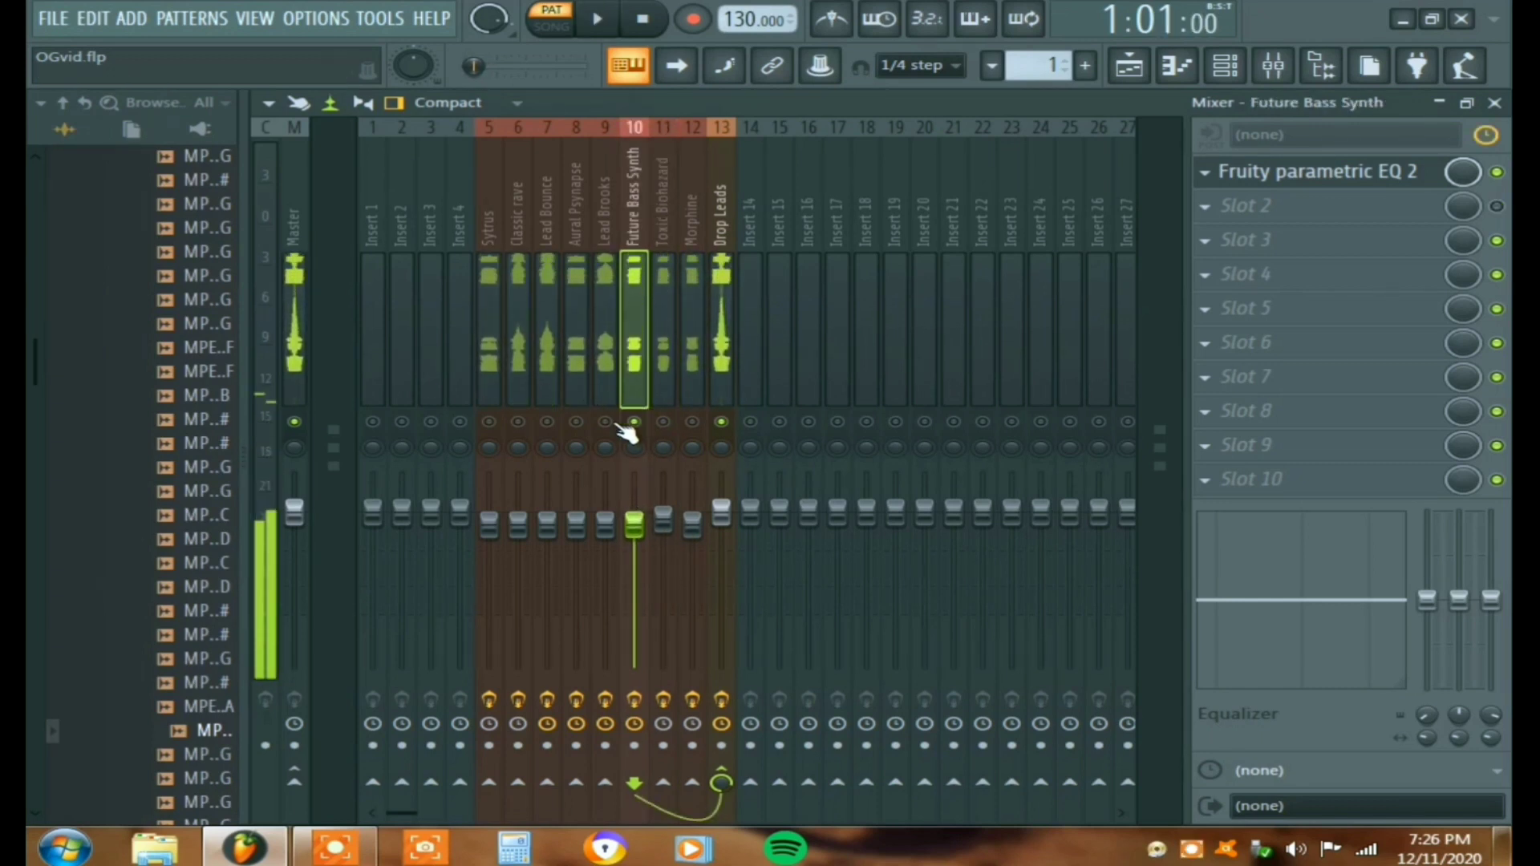
pyautogui.click(581, 414)
pyautogui.press('space')
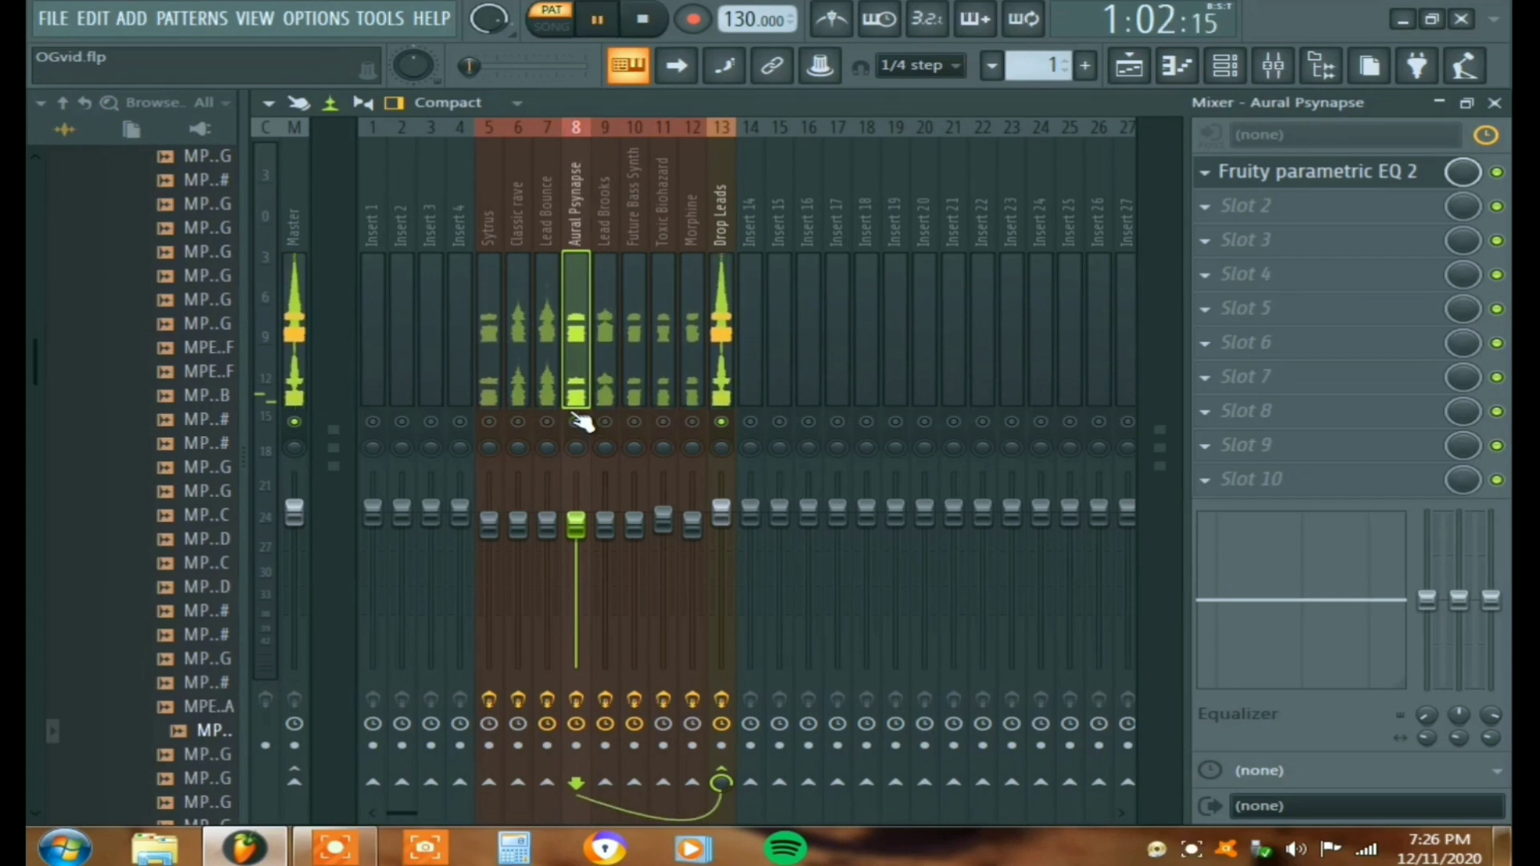
pyautogui.press('space')
pyautogui.click(548, 413)
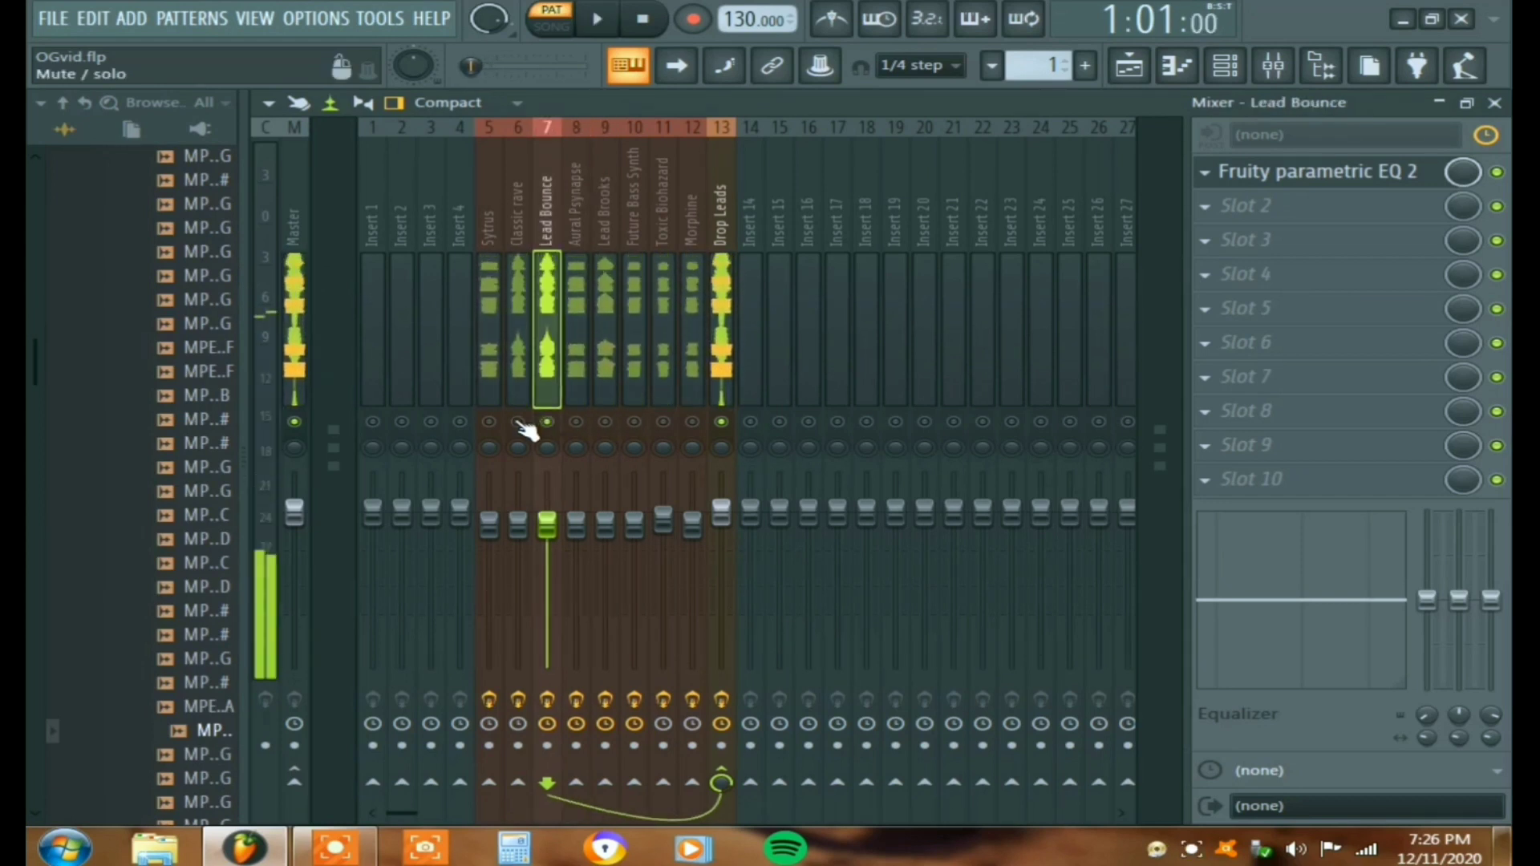
# Step: Solo the Sytrus track, raise its volume to 100% (0.0 dB) and unsolo it to check the full mix
pyautogui.press('space')
pyautogui.click(500, 404)
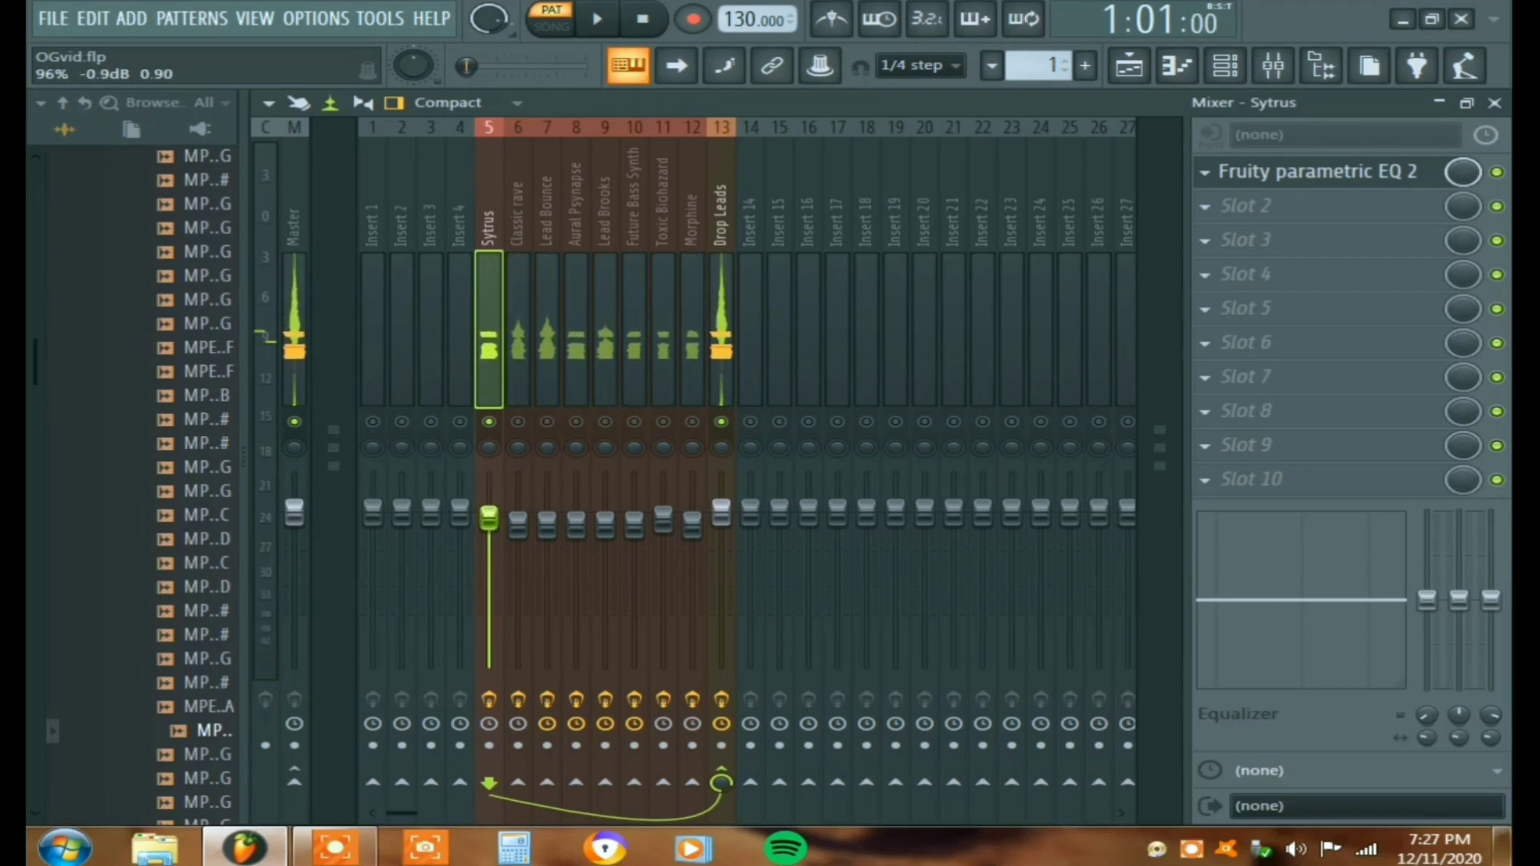
pyautogui.moveTo(488, 517); pyautogui.dragTo(488, 510)
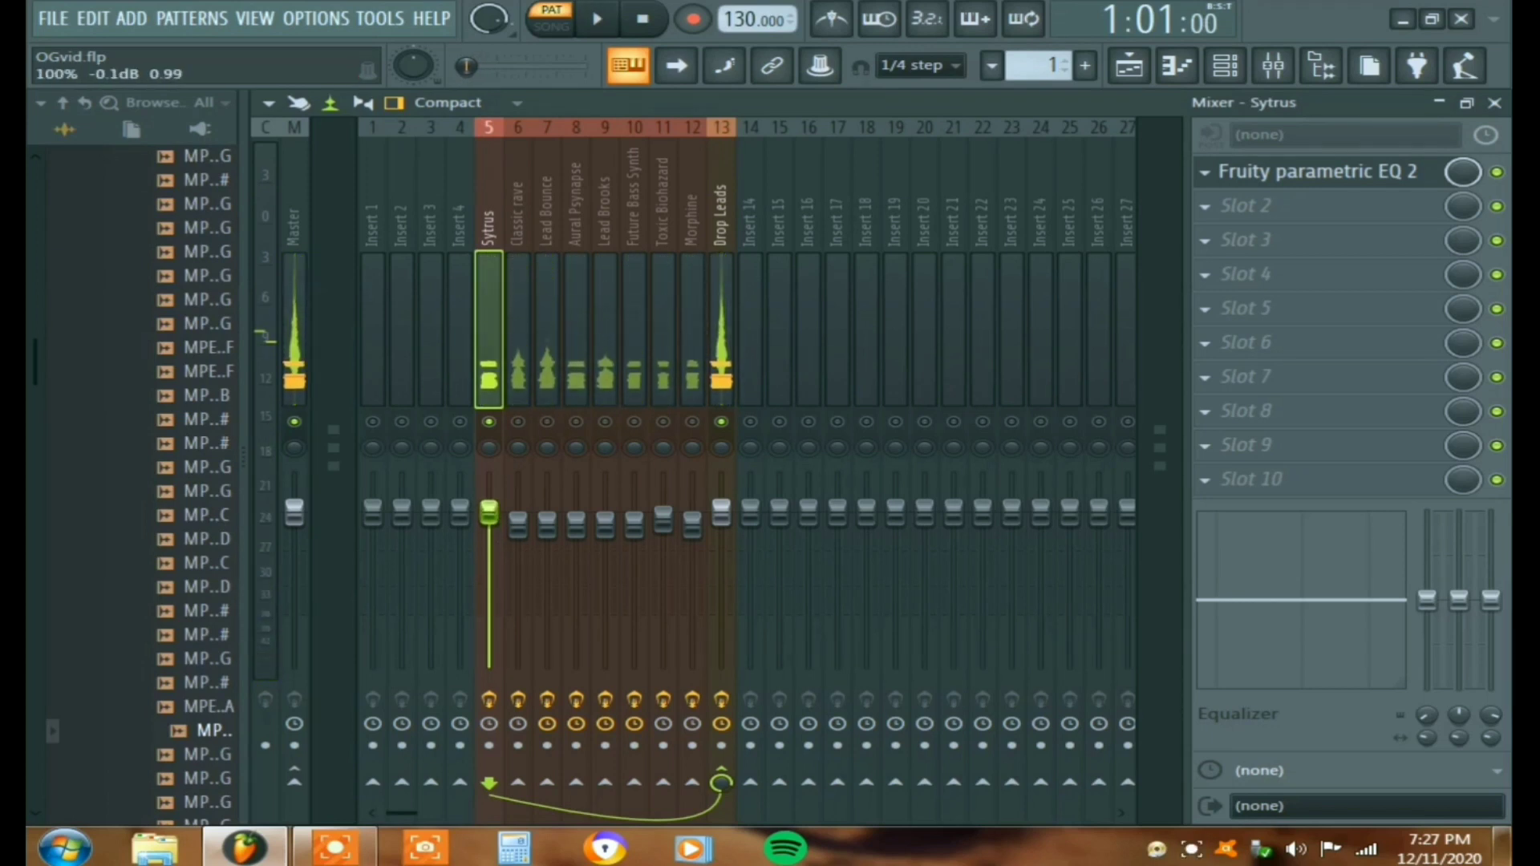
pyautogui.rightClick(489, 421)
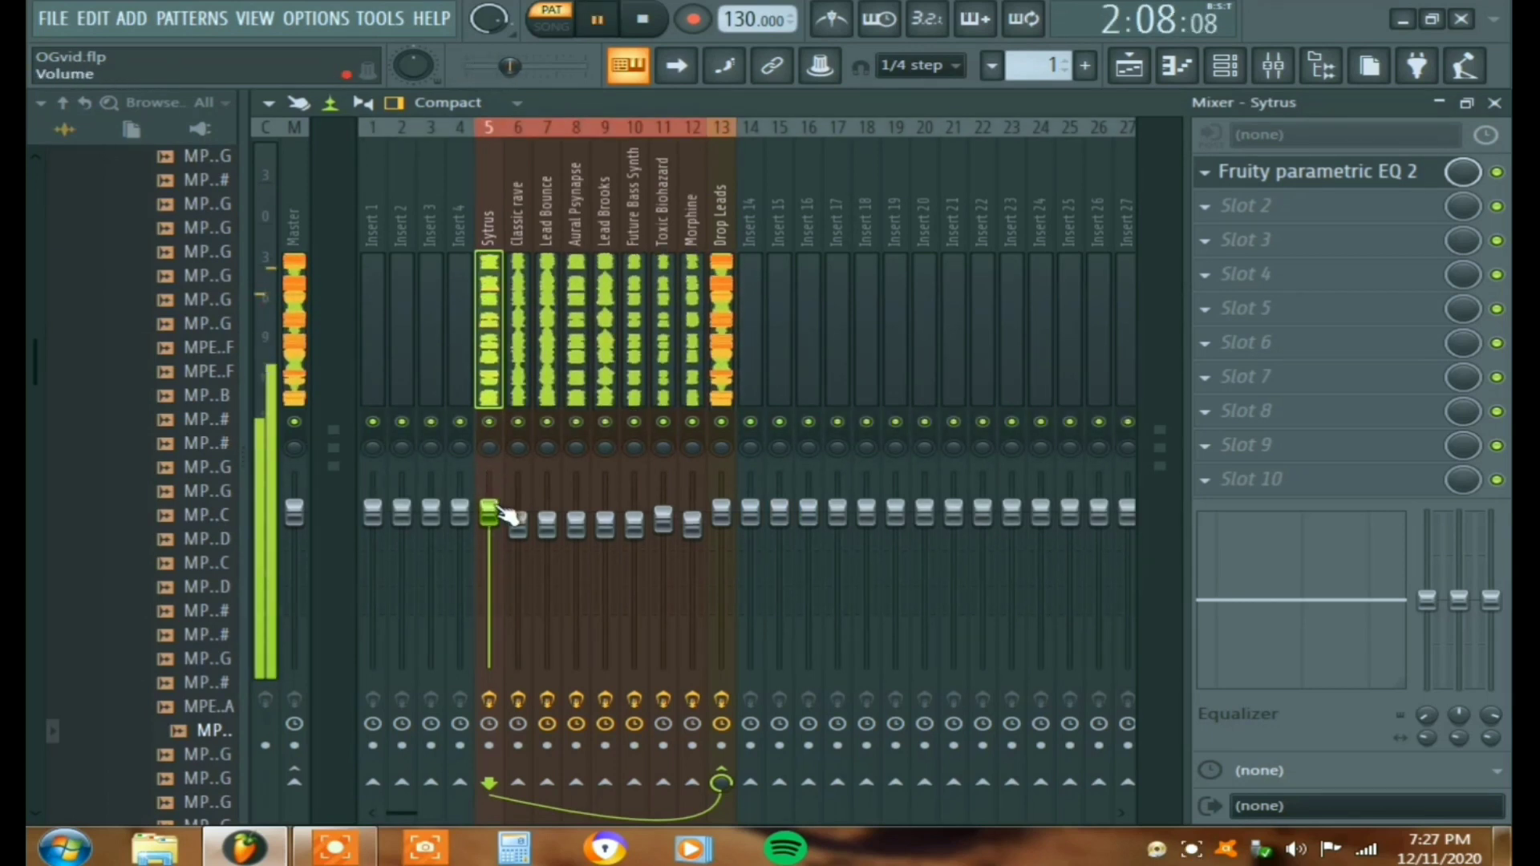
pyautogui.moveTo(493, 511); pyautogui.dragTo(487, 540)
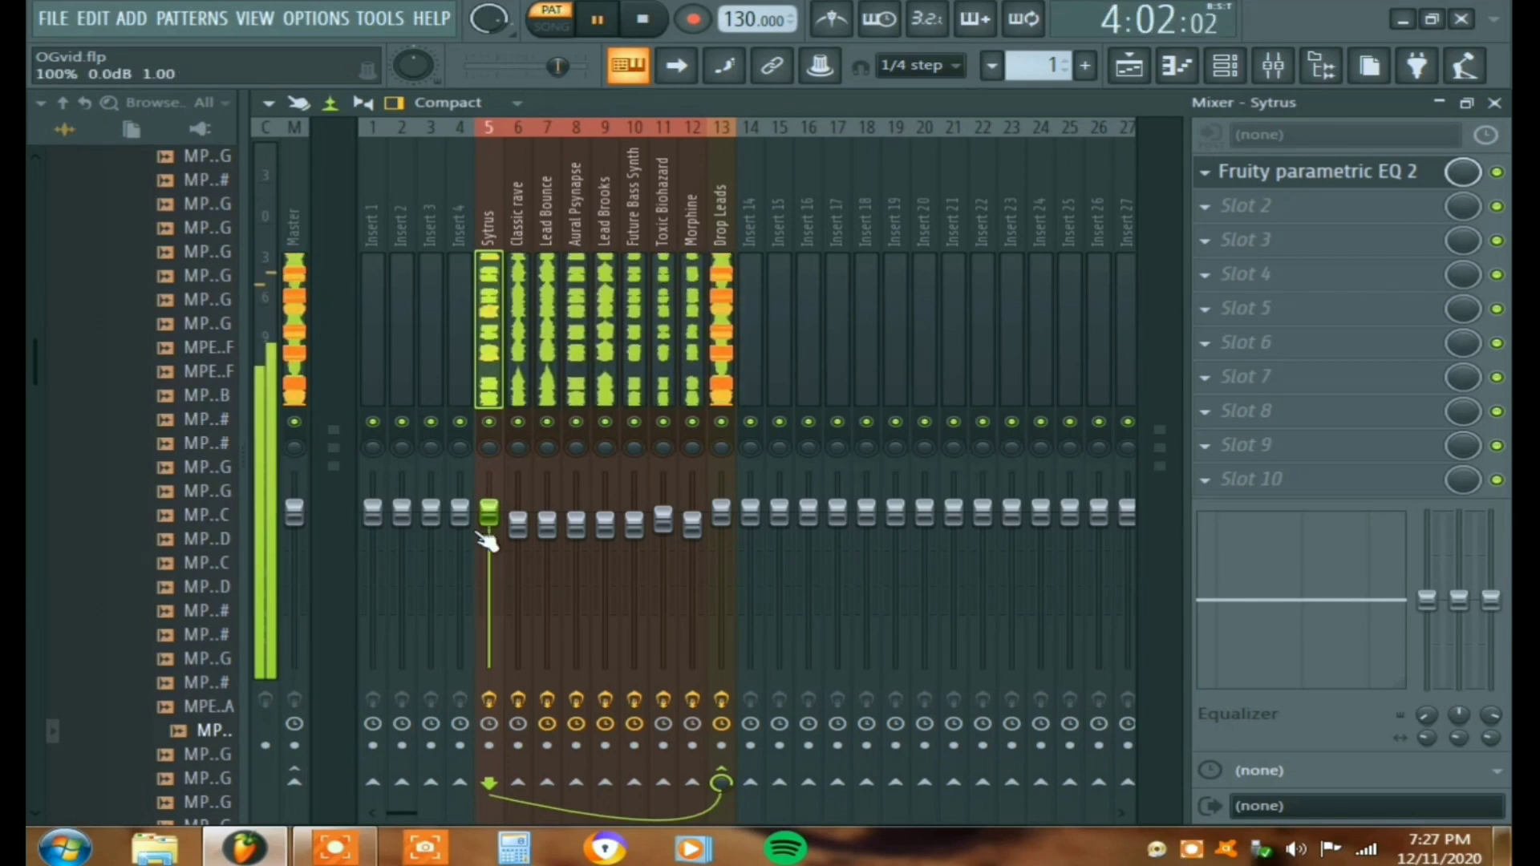
# Step: Lower the Drop Leads bus volume to 97% (-0.8 dB) and audition the pattern
pyautogui.click(728, 376)
pyautogui.press('space')
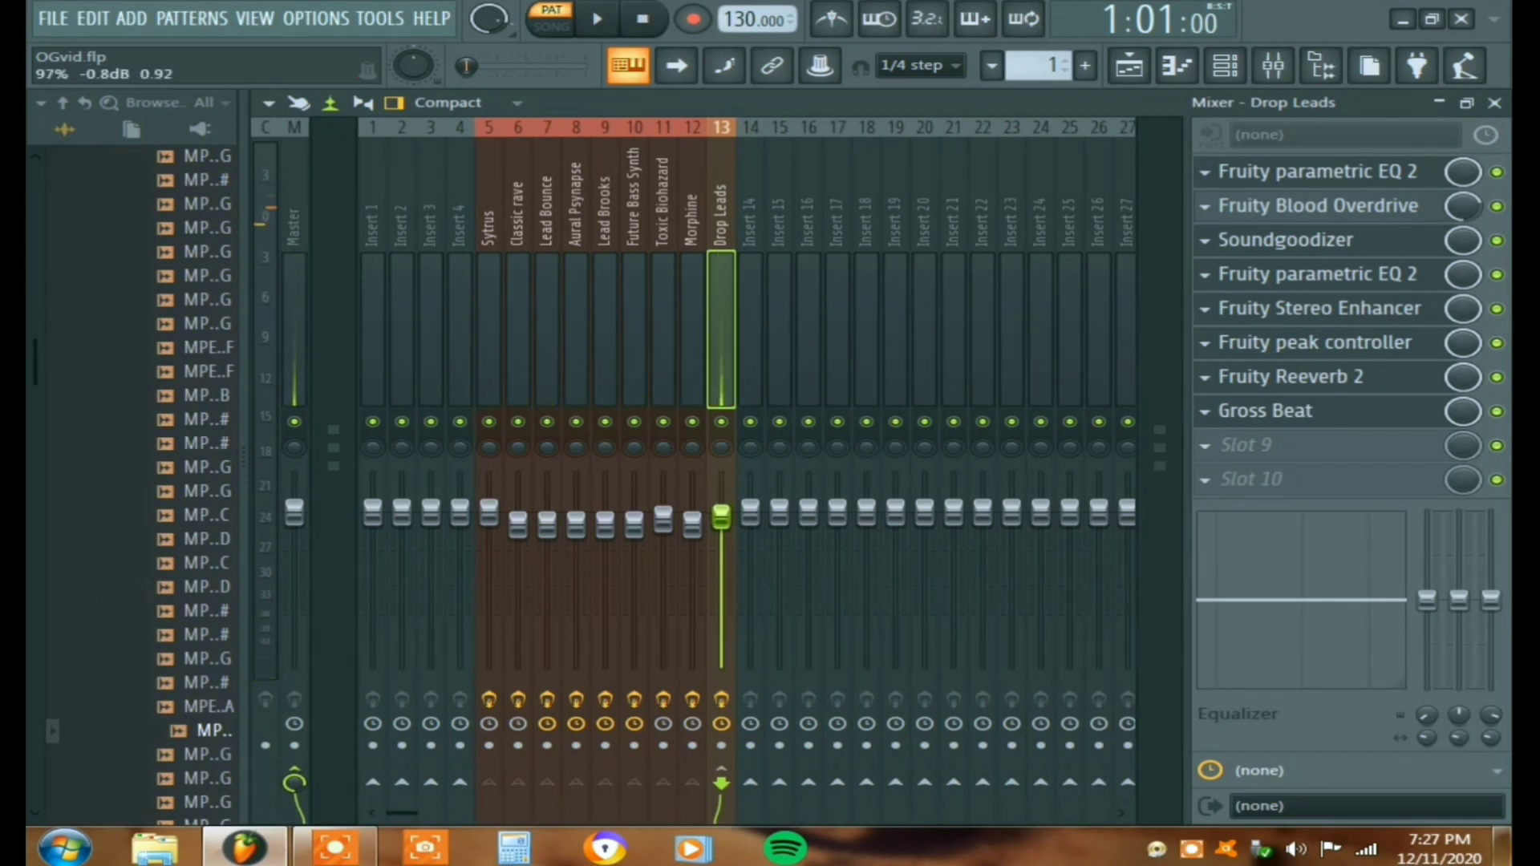
pyautogui.press('space')
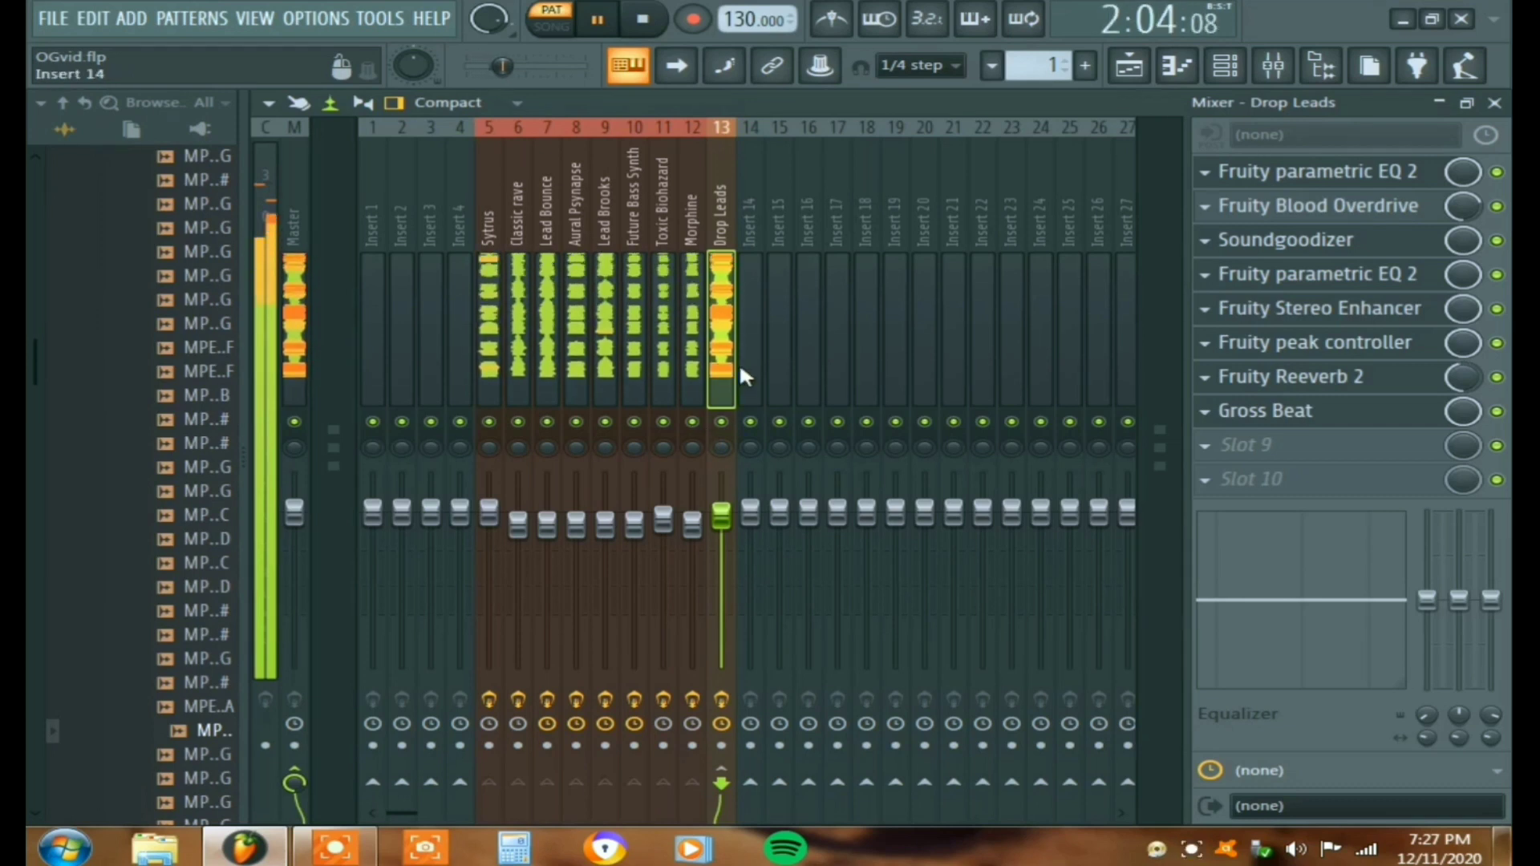
pyautogui.press('space')
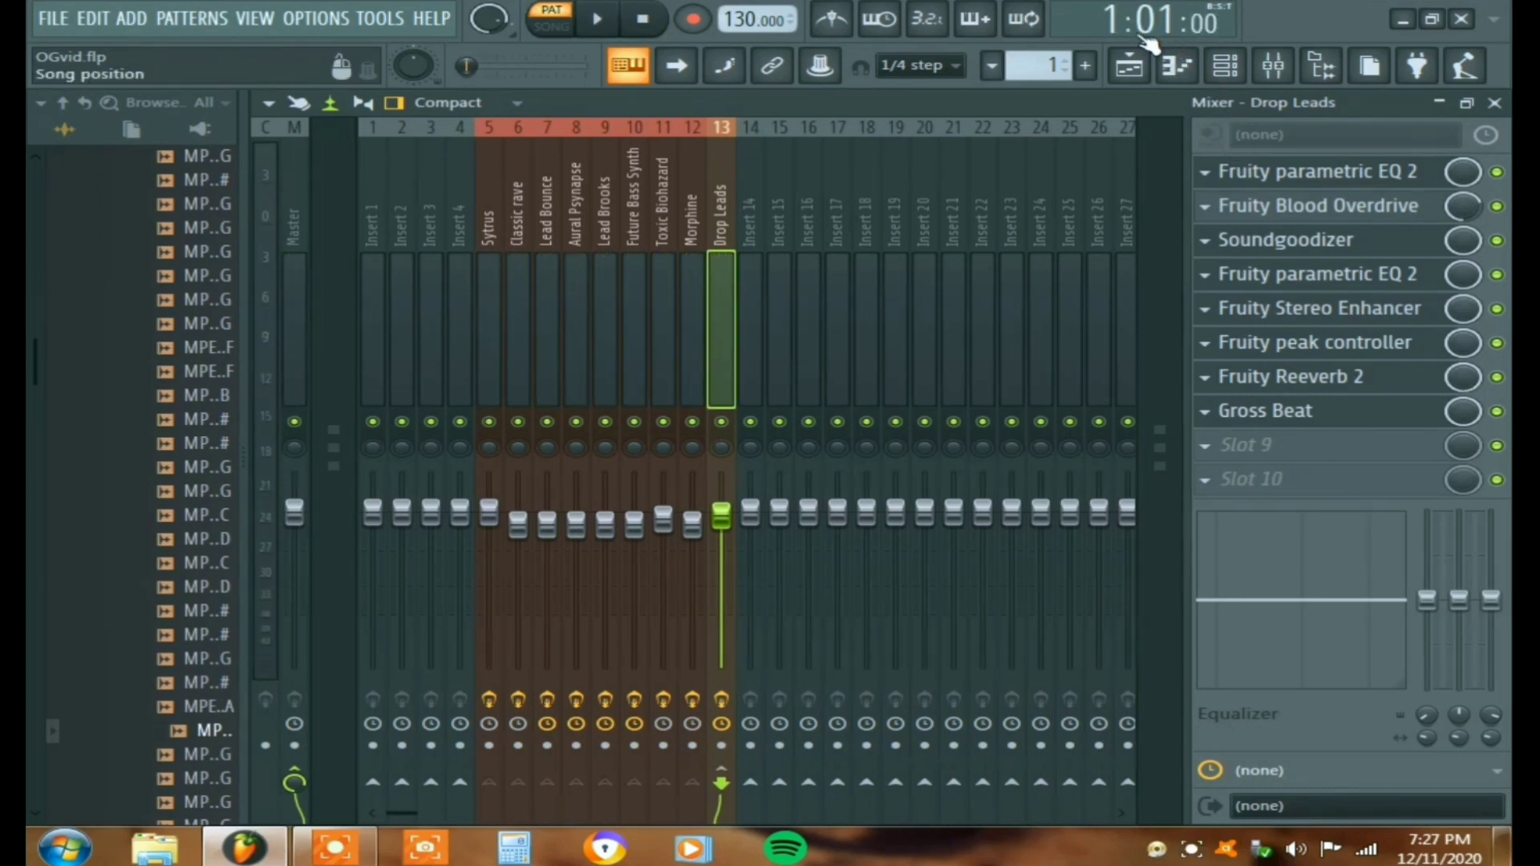
# Step: Place a Pattern 1 clip in the playlist on Track 2, starting at bar 1
pyautogui.click(1131, 65)
pyautogui.click(513, 265)
pyautogui.moveTo(550, 264); pyautogui.dragTo(447, 271)
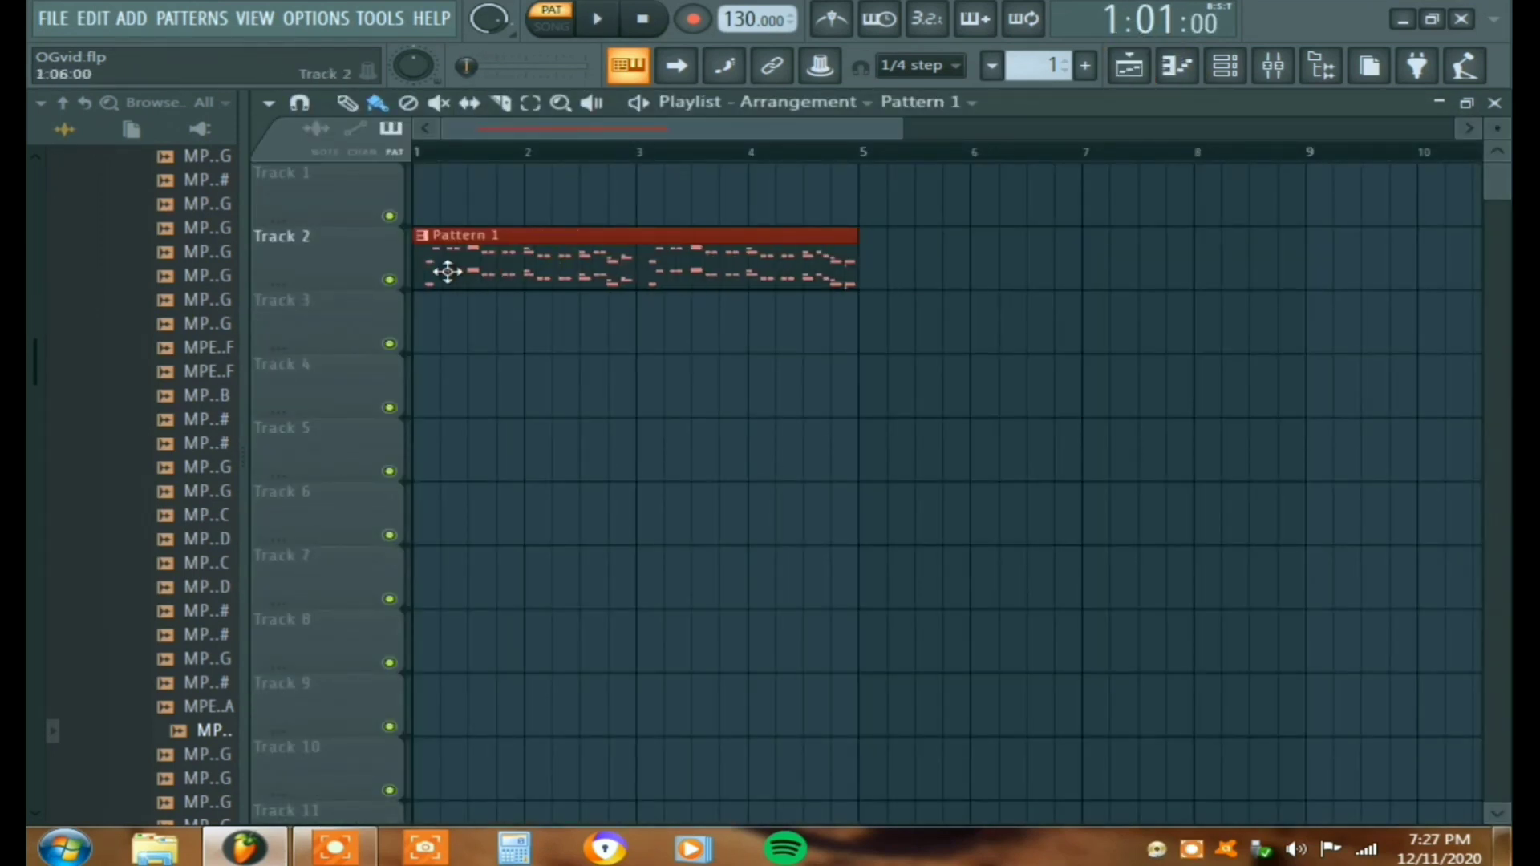
# Step: Rename Pattern 1 to Drop Leads from its playlist clip
pyautogui.click(422, 237)
pyautogui.click(506, 341)
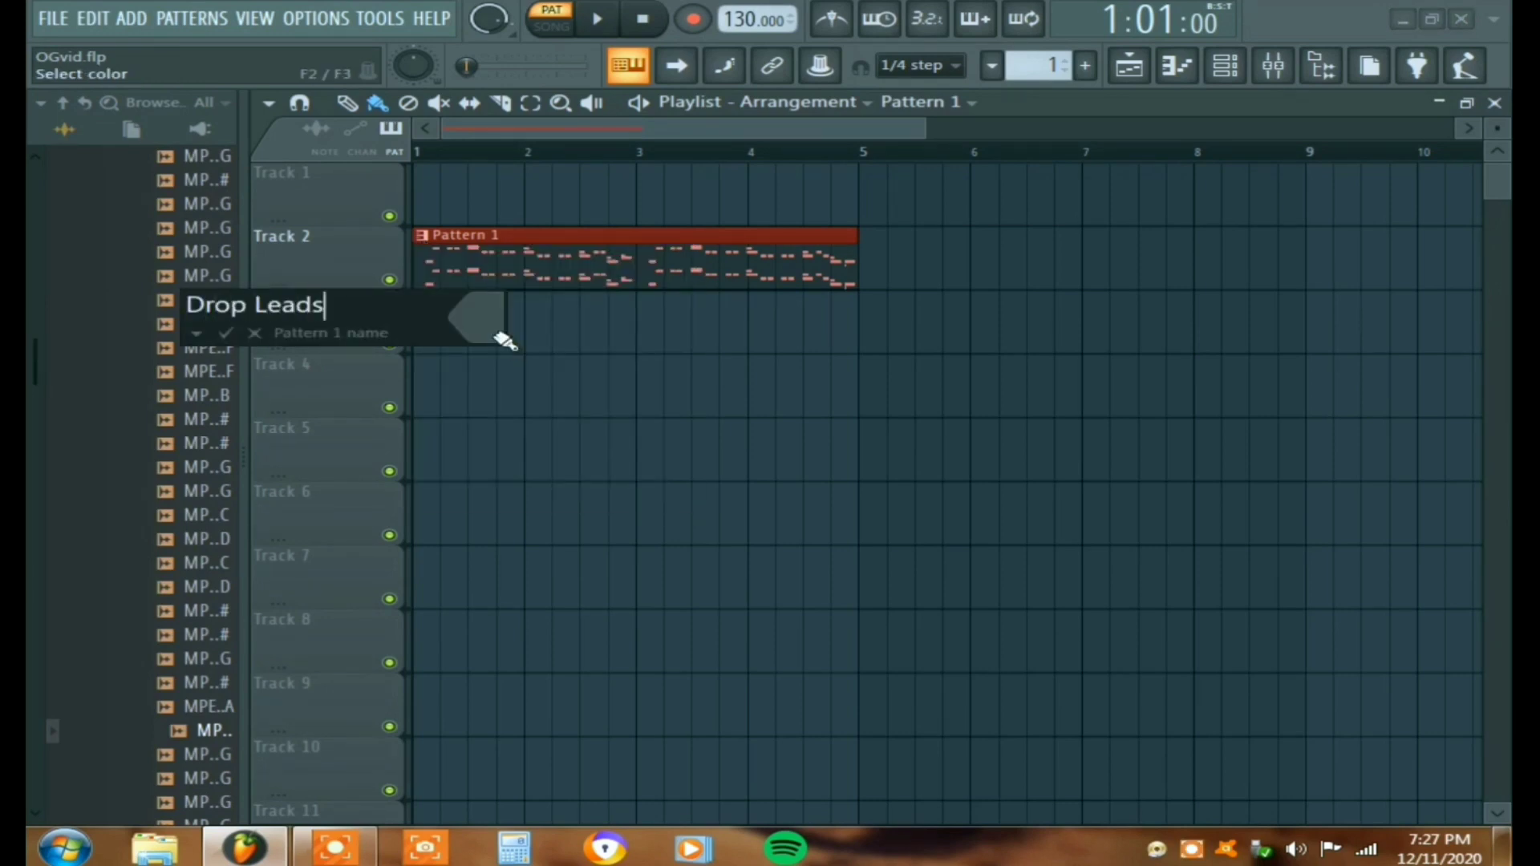
pyautogui.press('Return')
# Step: Change the color of the Drop Leads pattern clip
pyautogui.rightClick(508, 240)
pyautogui.hotkey('ctrl', 'z')
pyautogui.click(422, 236)
pyautogui.click(509, 365)
pyautogui.click(930, 747)
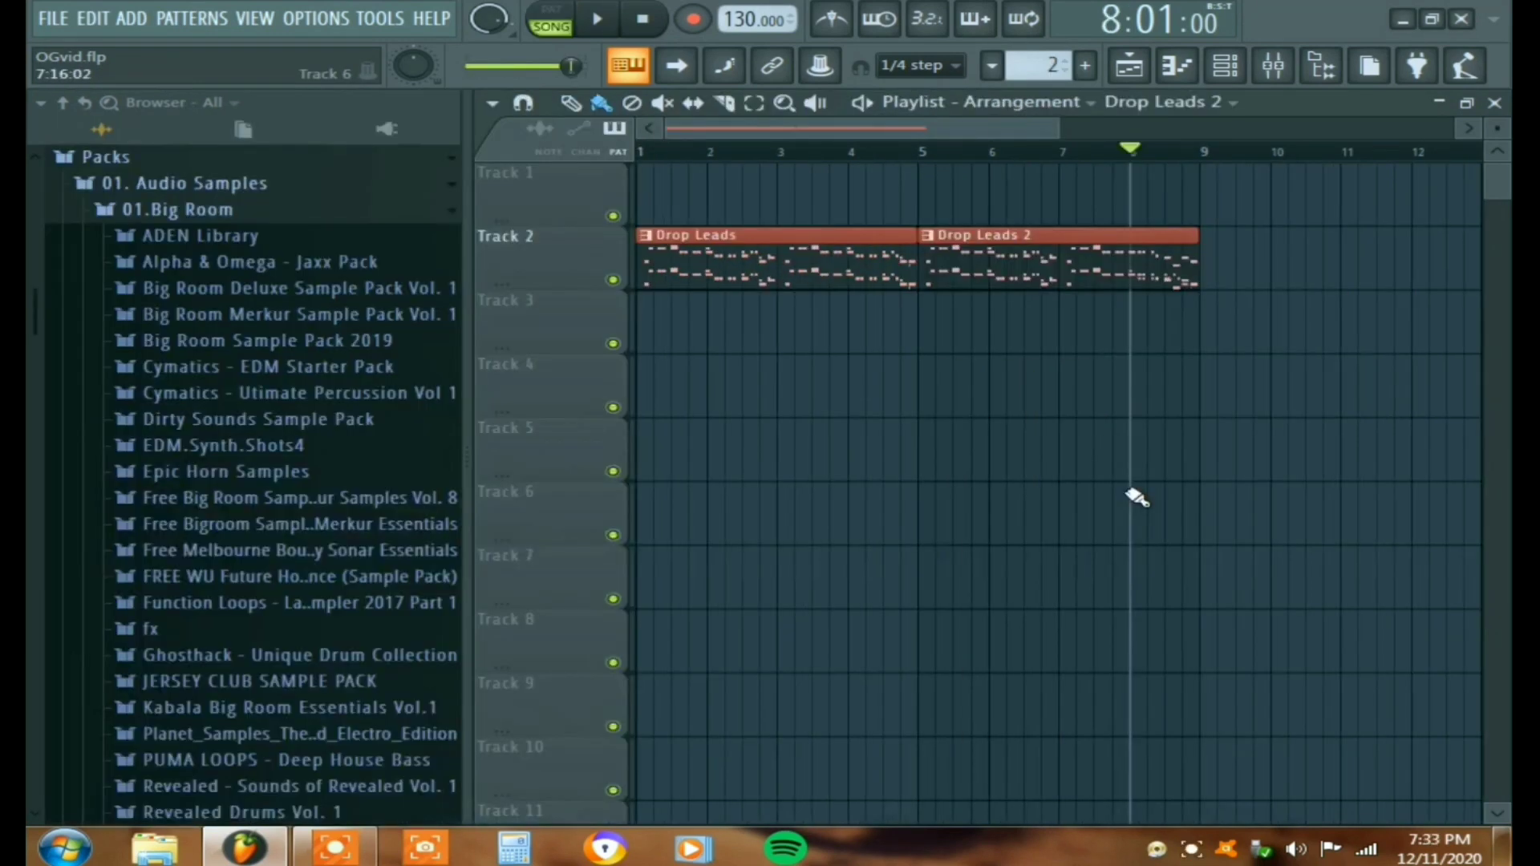
# Step: Add a new FLEX instrument channel to the channel rack
pyautogui.press('F6')
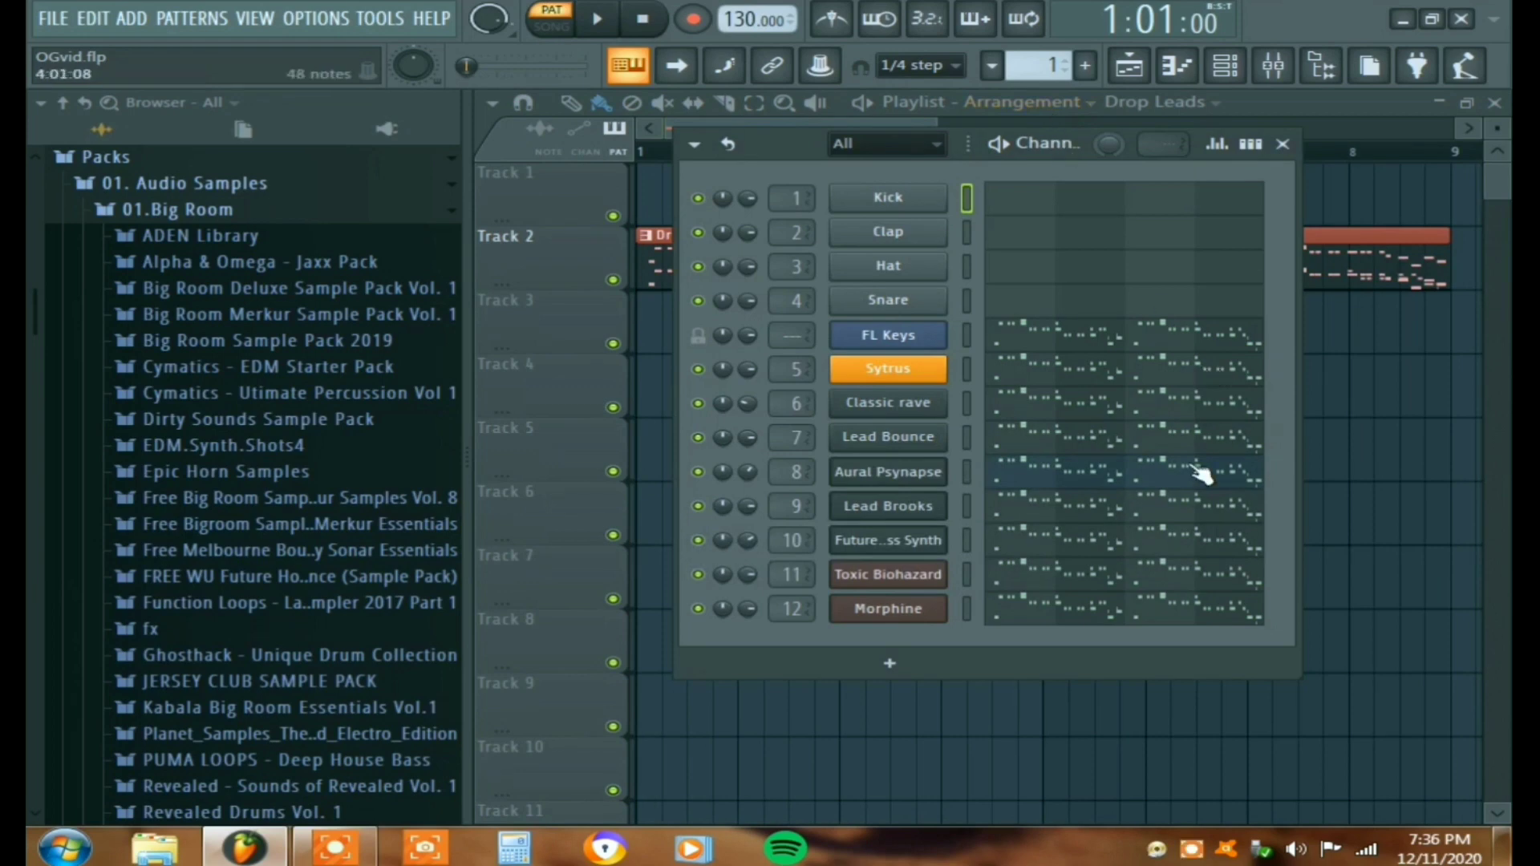
pyautogui.click(891, 664)
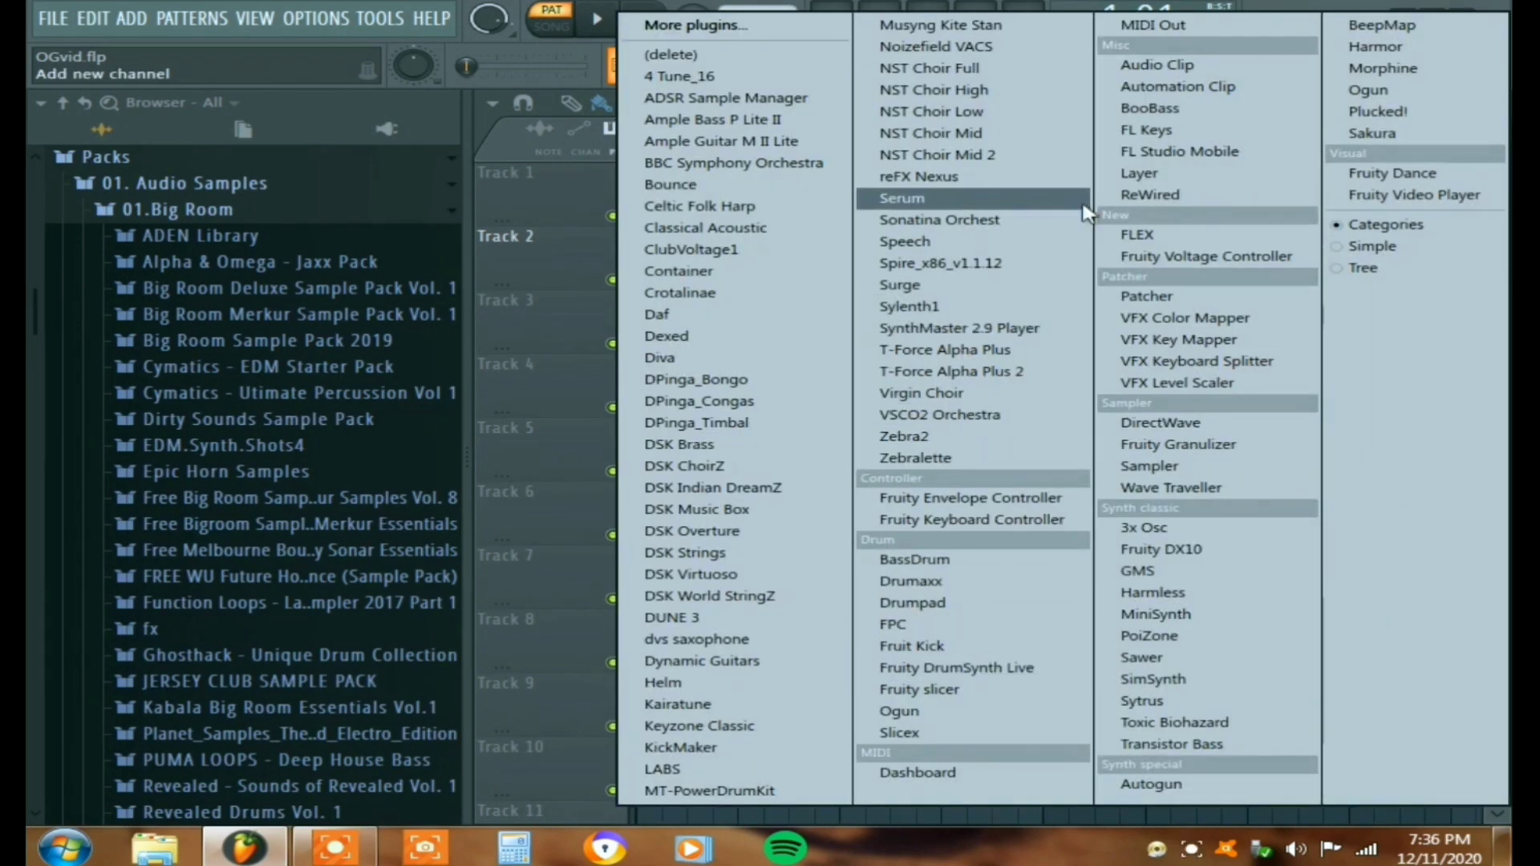
pyautogui.click(1127, 234)
pyautogui.moveTo(1116, 214); pyautogui.dragTo(1107, 94)
# Step: Browse all installed FLEX packs and load the Rhino Charge preset
pyautogui.click(521, 254)
pyautogui.scroll(-15, 794, 401)
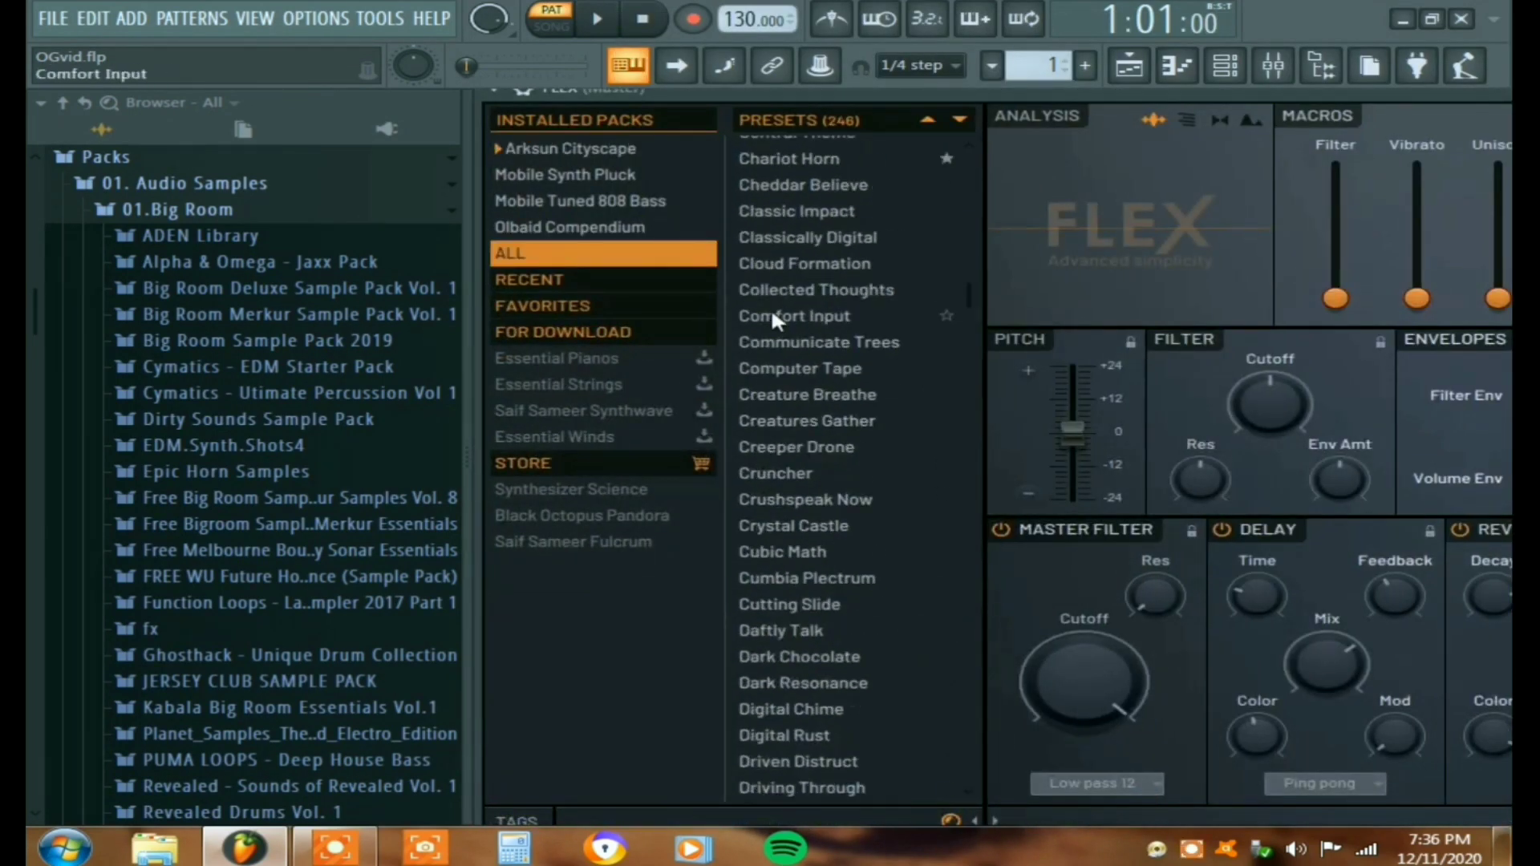
pyautogui.scroll(-7, 821, 513)
pyautogui.click(801, 365)
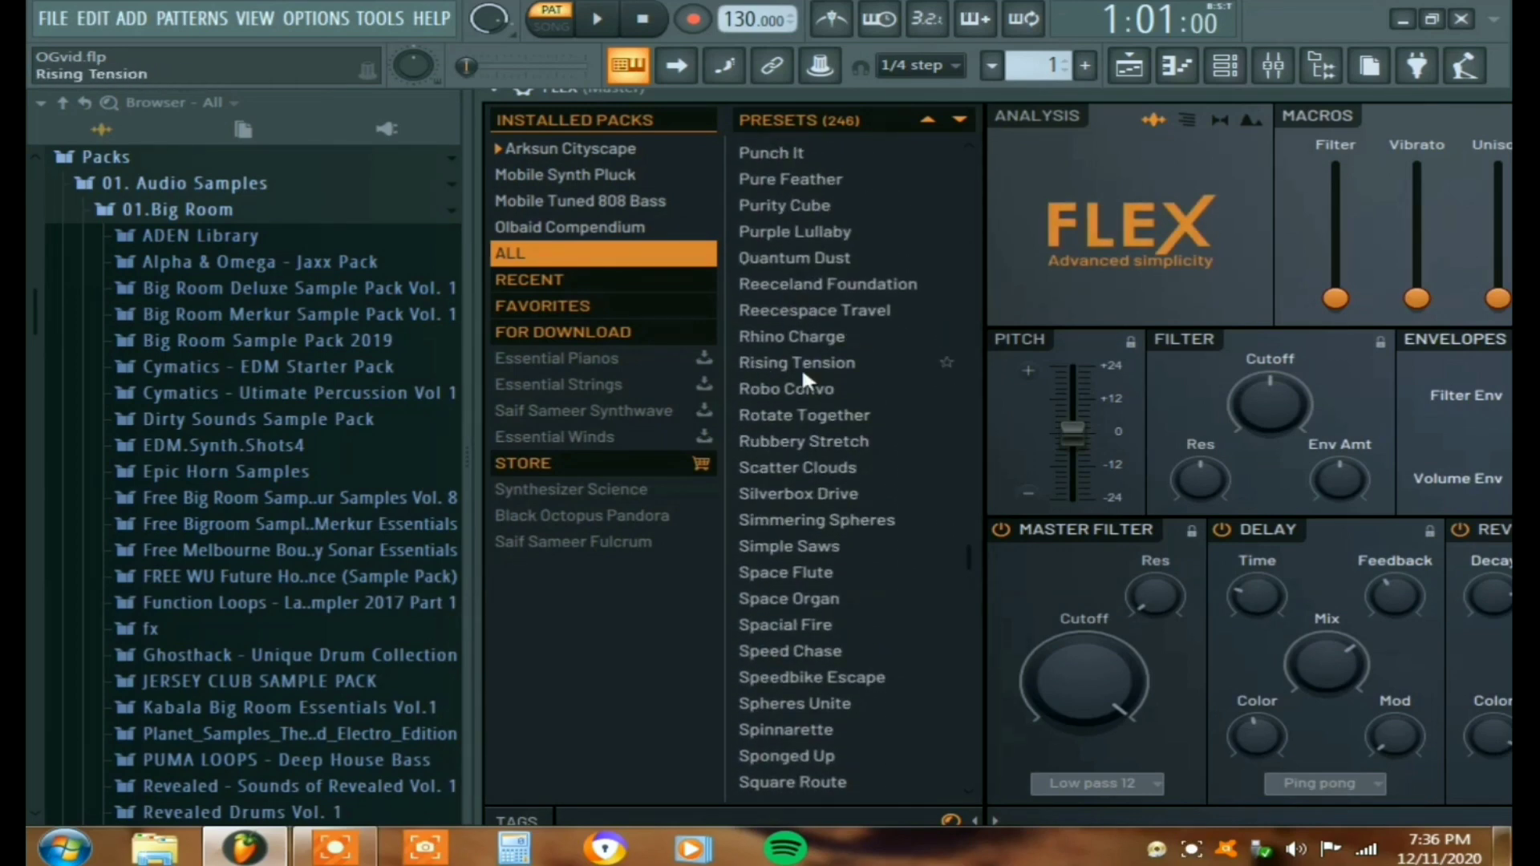
pyautogui.click(770, 338)
pyautogui.click(1220, 119)
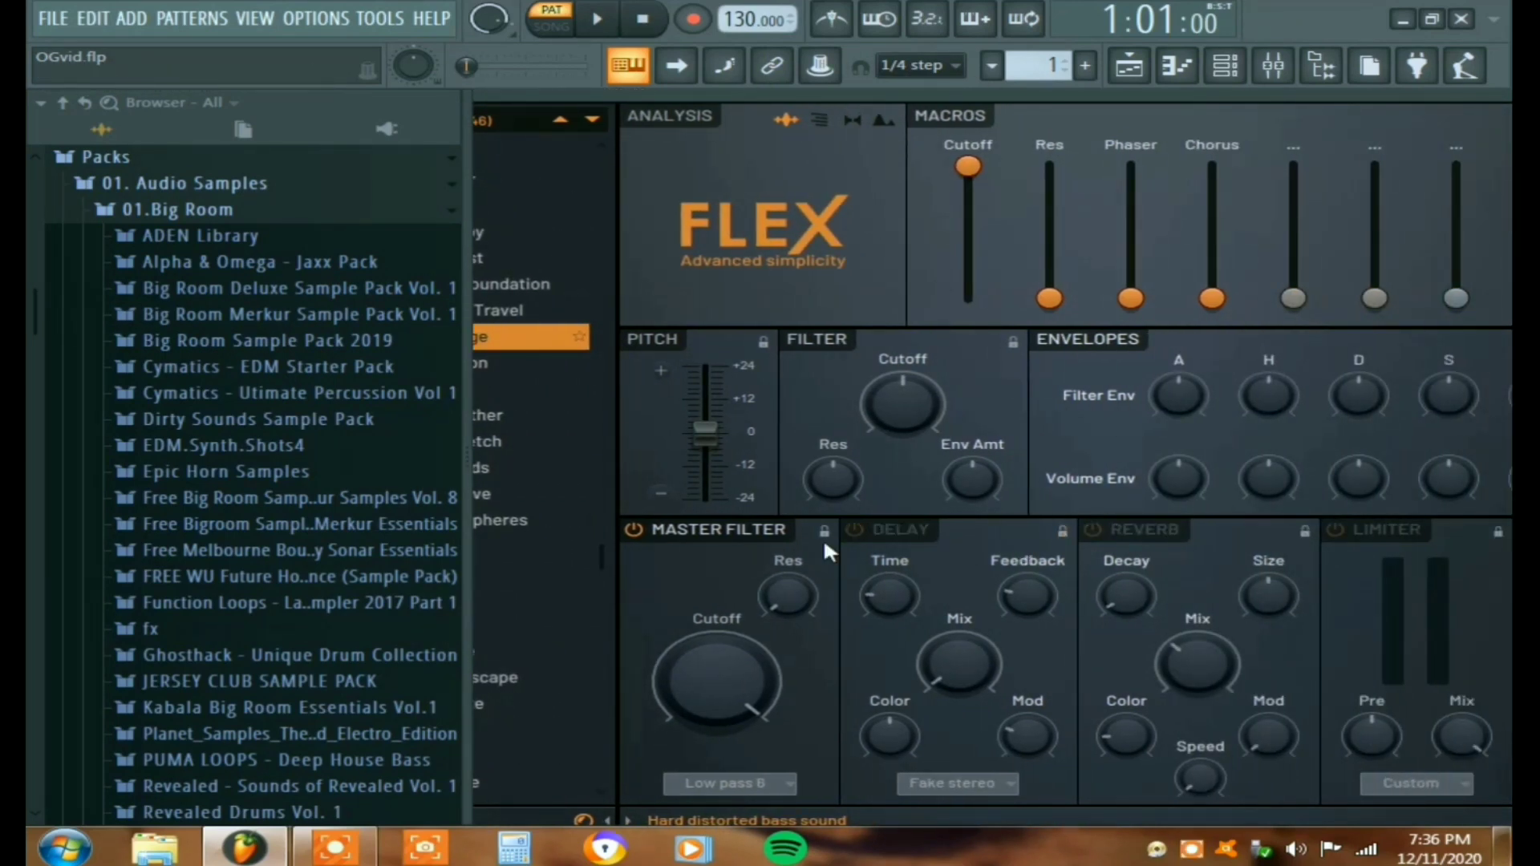
# Step: Paste the lead melody notes into the FLEX channel in the channel rack
pyautogui.click(1275, 70)
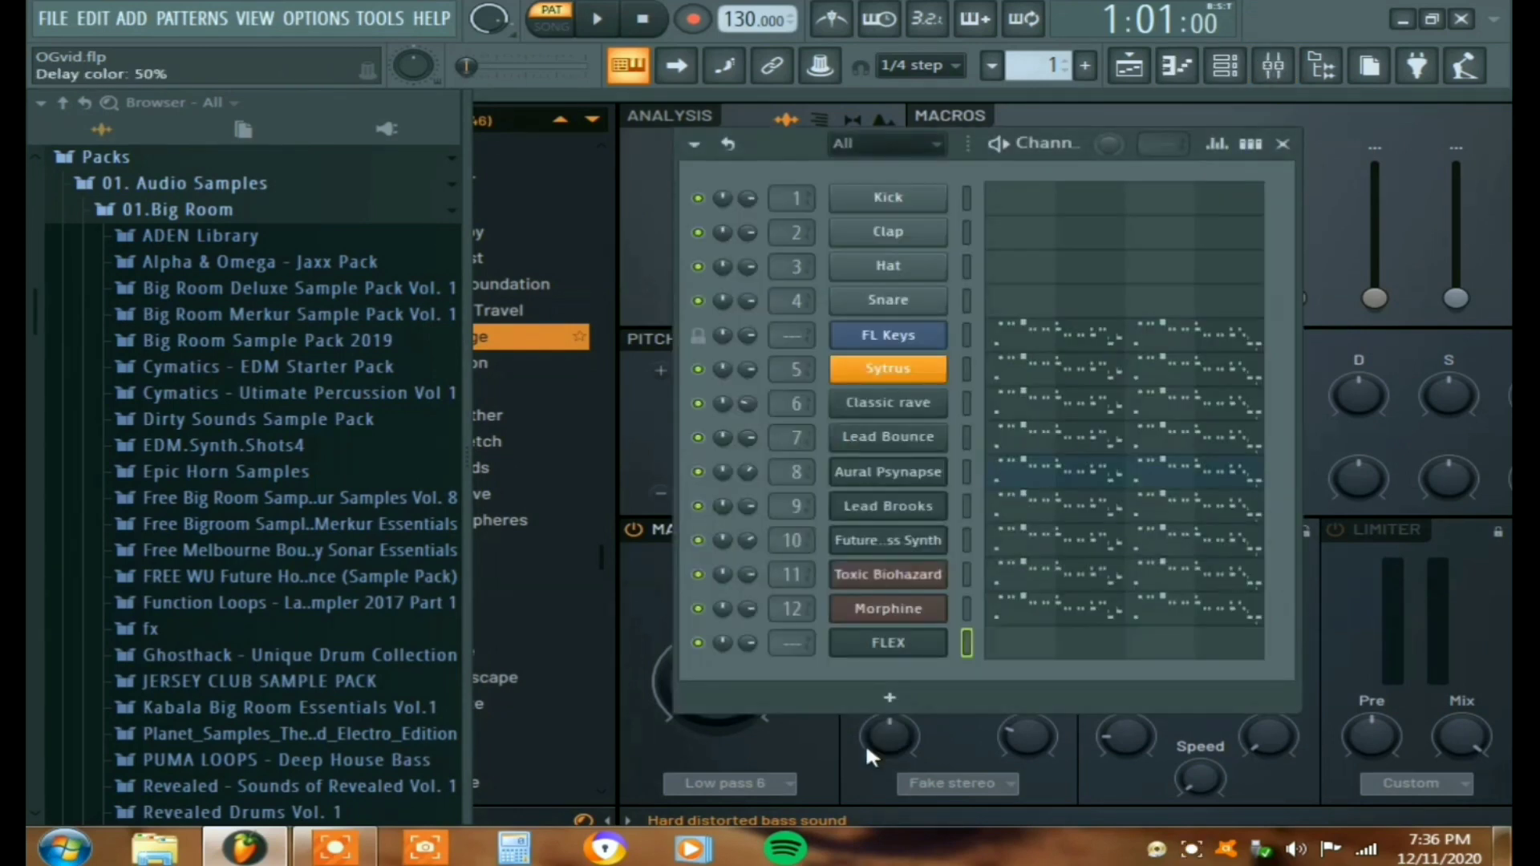
pyautogui.rightClick(887, 651)
pyautogui.click(1269, 543)
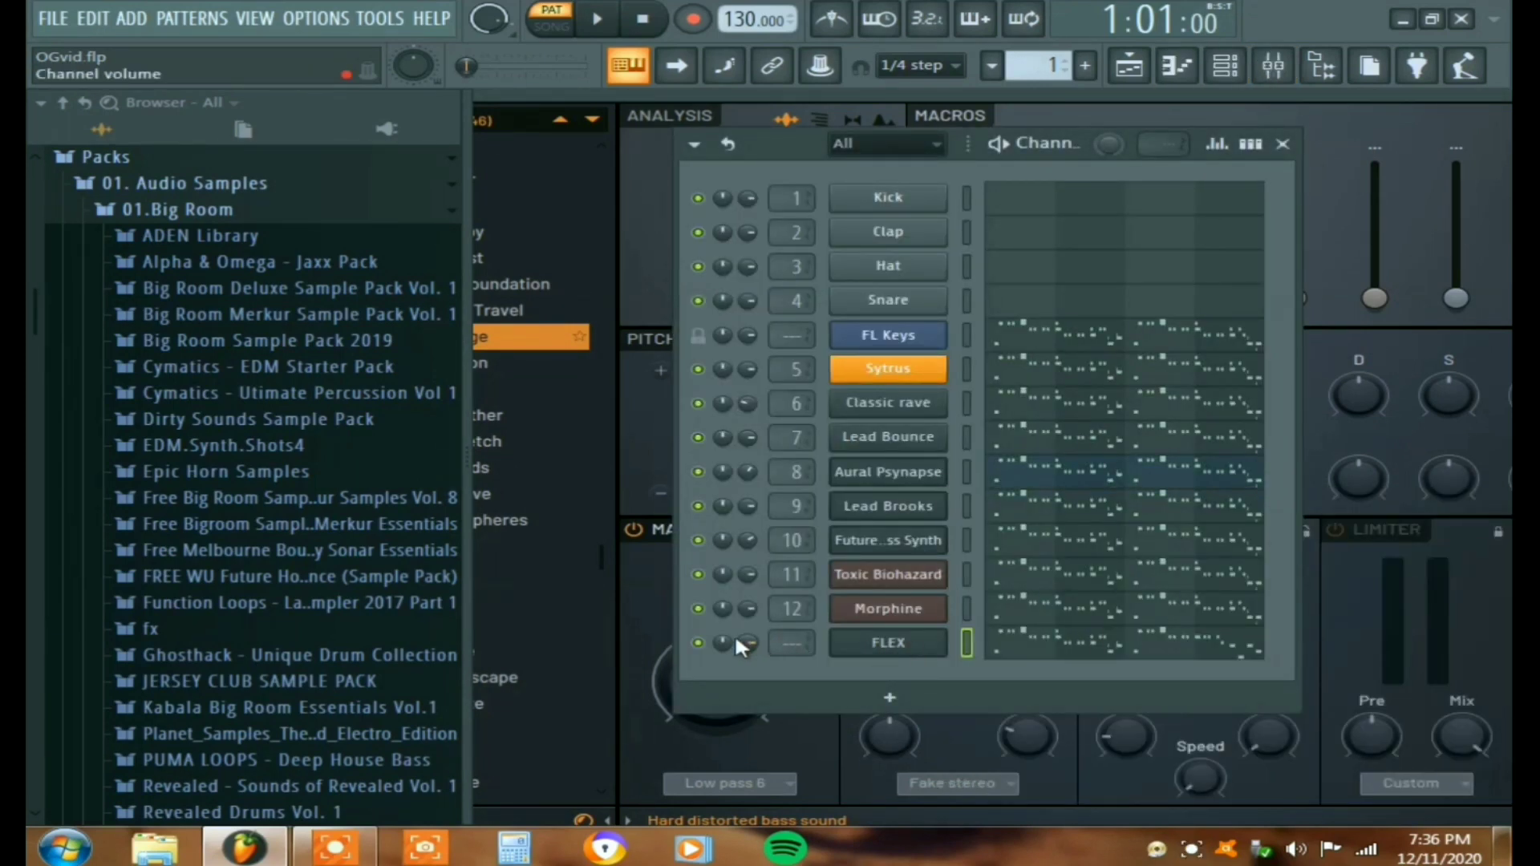
# Step: Lower the FLEX channel's volume to 37% while playing it soloed, and listen to it with all channels active
pyautogui.rightClick(696, 648)
pyautogui.click(762, 461)
pyautogui.press('space')
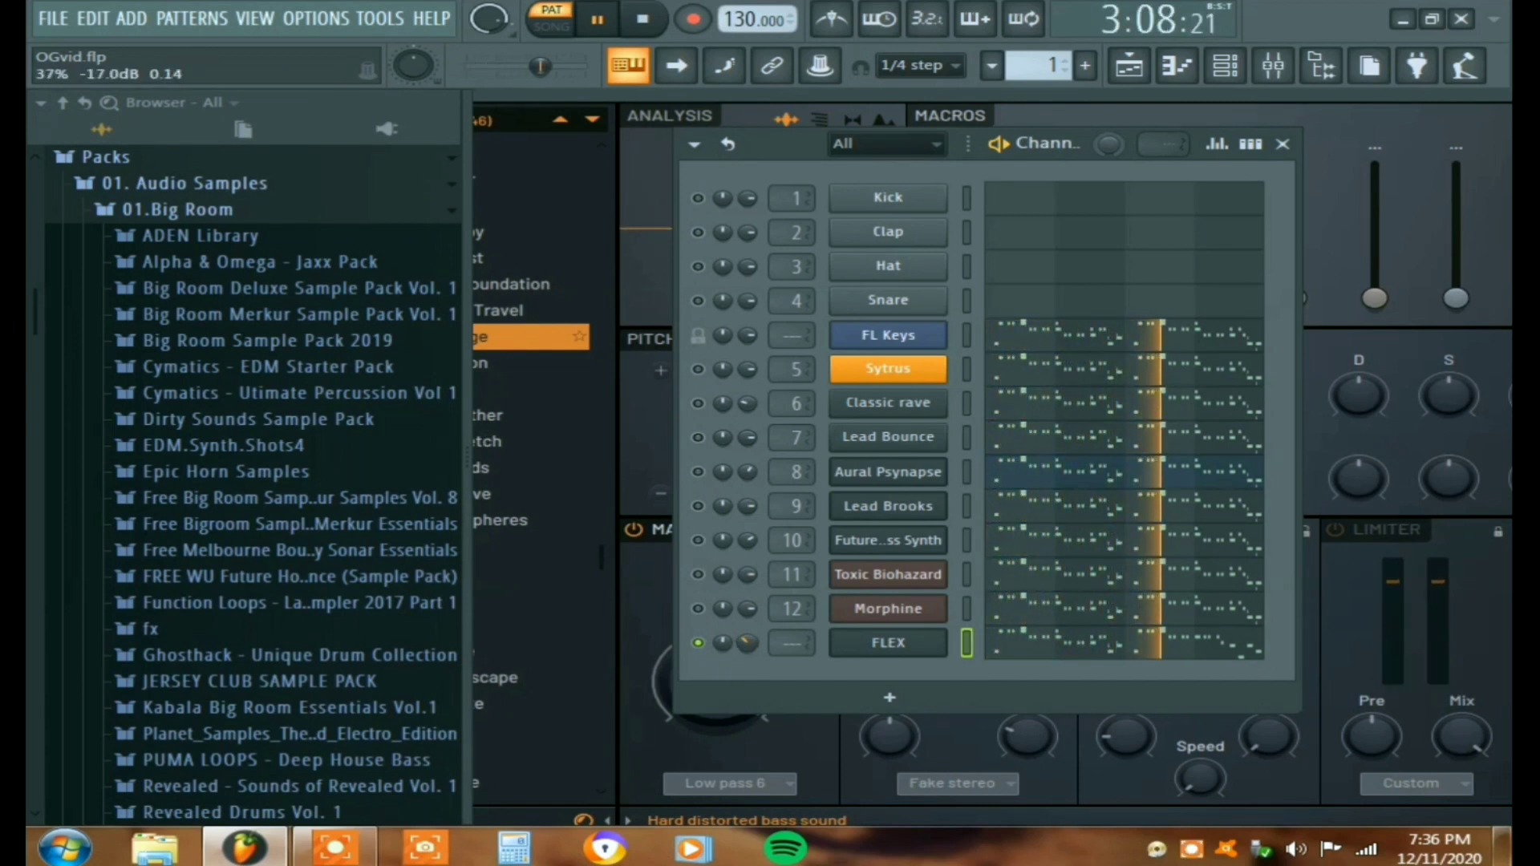
pyautogui.rightClick(698, 645)
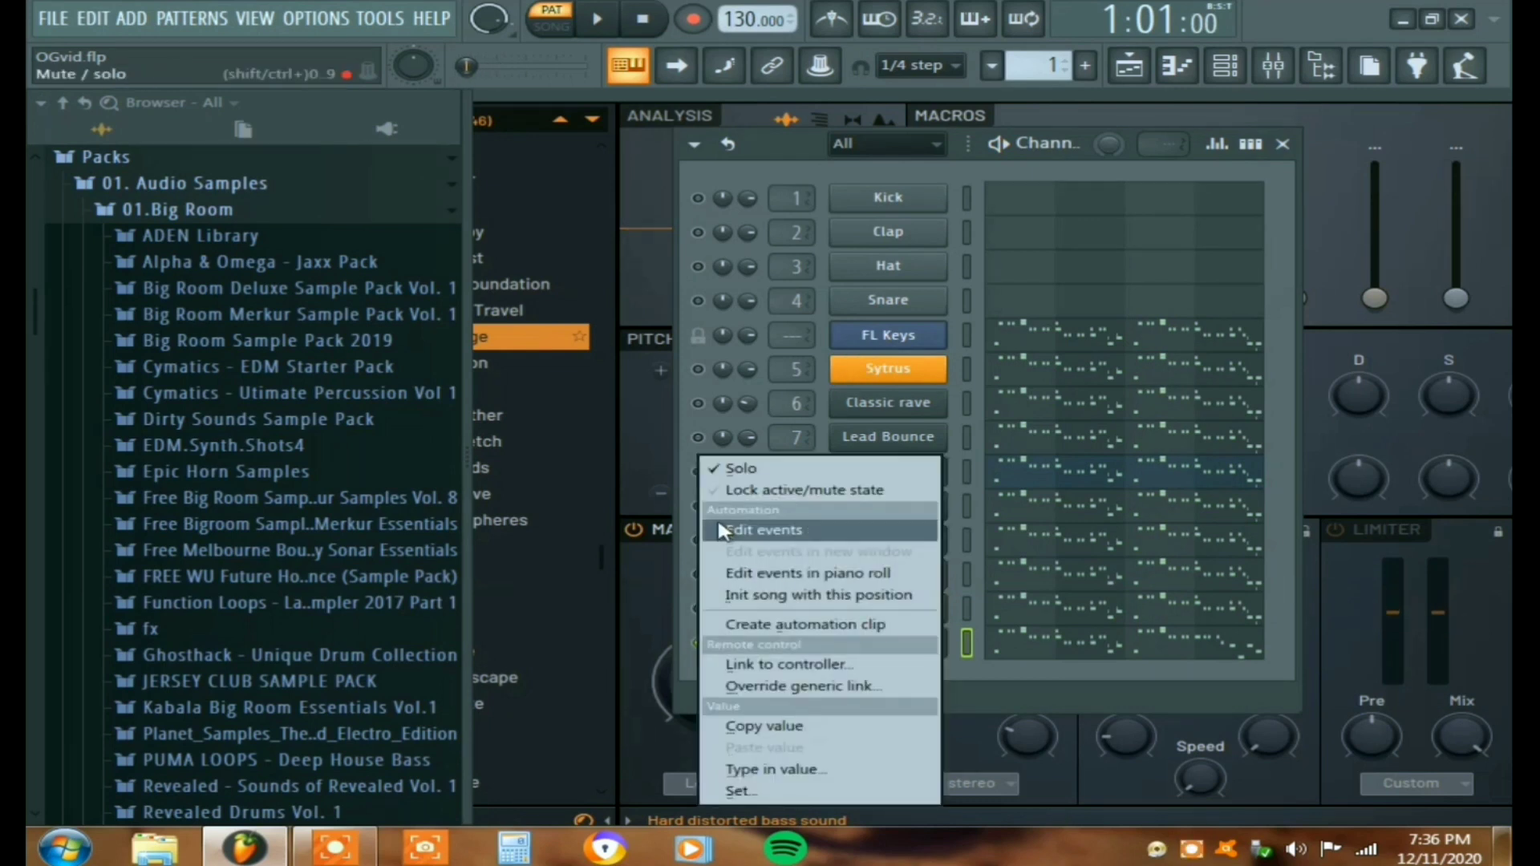
pyautogui.click(742, 470)
pyautogui.press('space')
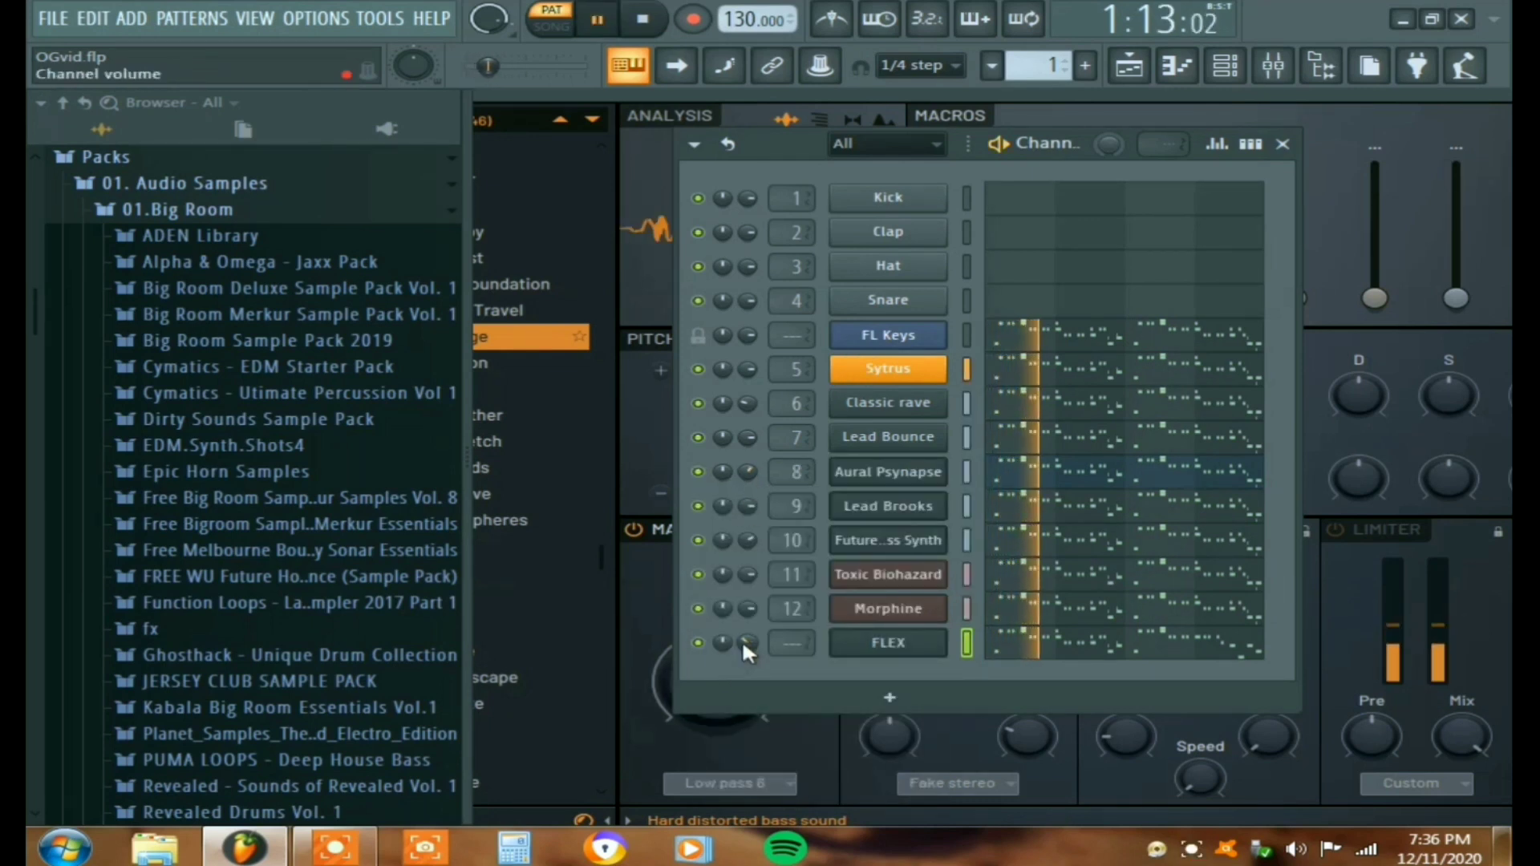
pyautogui.press('space')
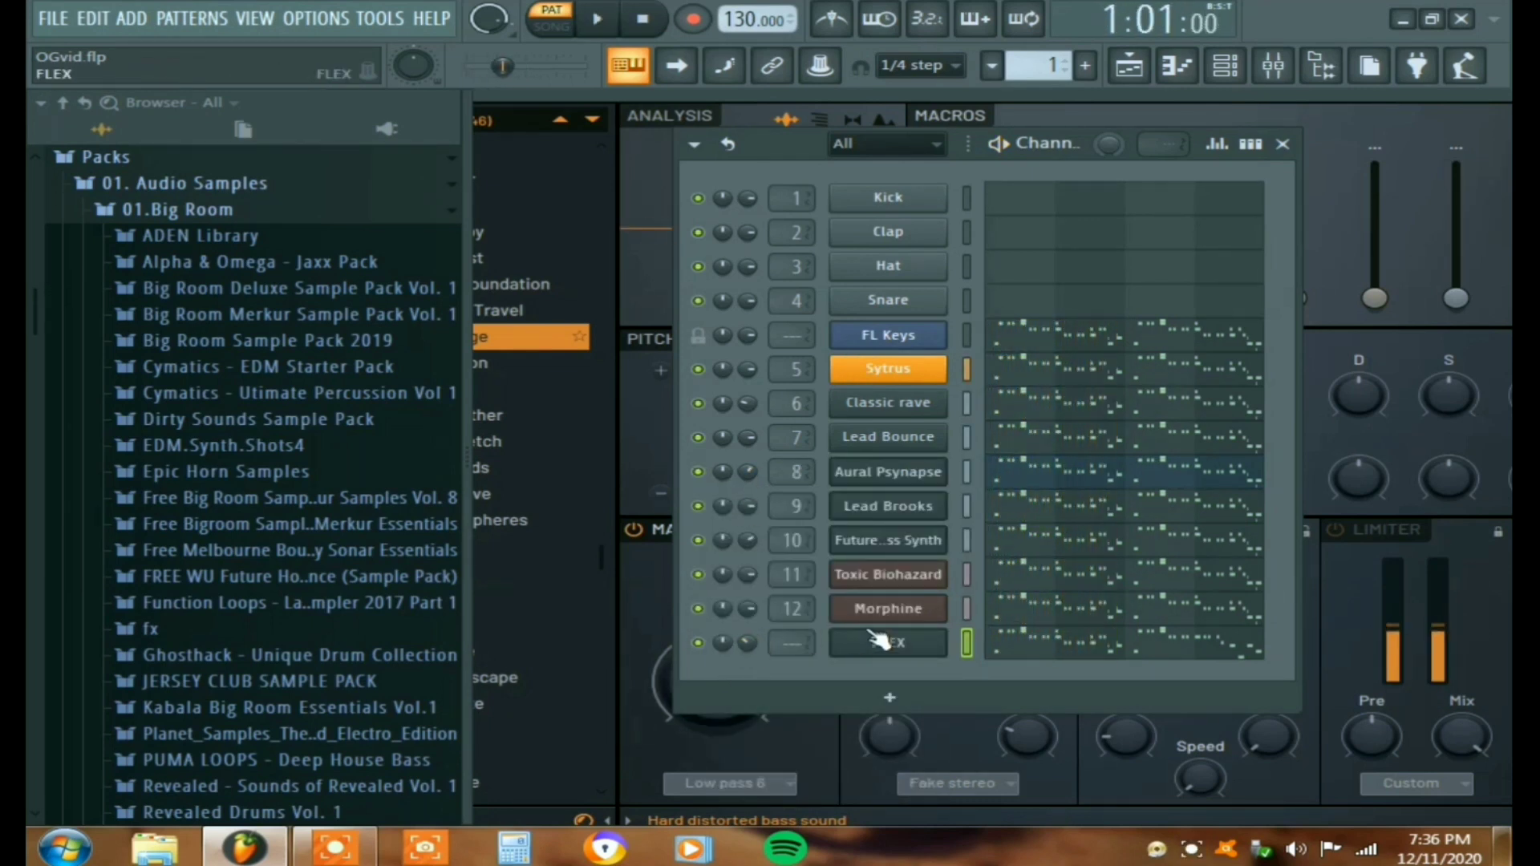
# Step: Route the FLEX channel to a free mixer track and send that track only to the Drop Leads bus
pyautogui.click(866, 648)
pyautogui.click(494, 224)
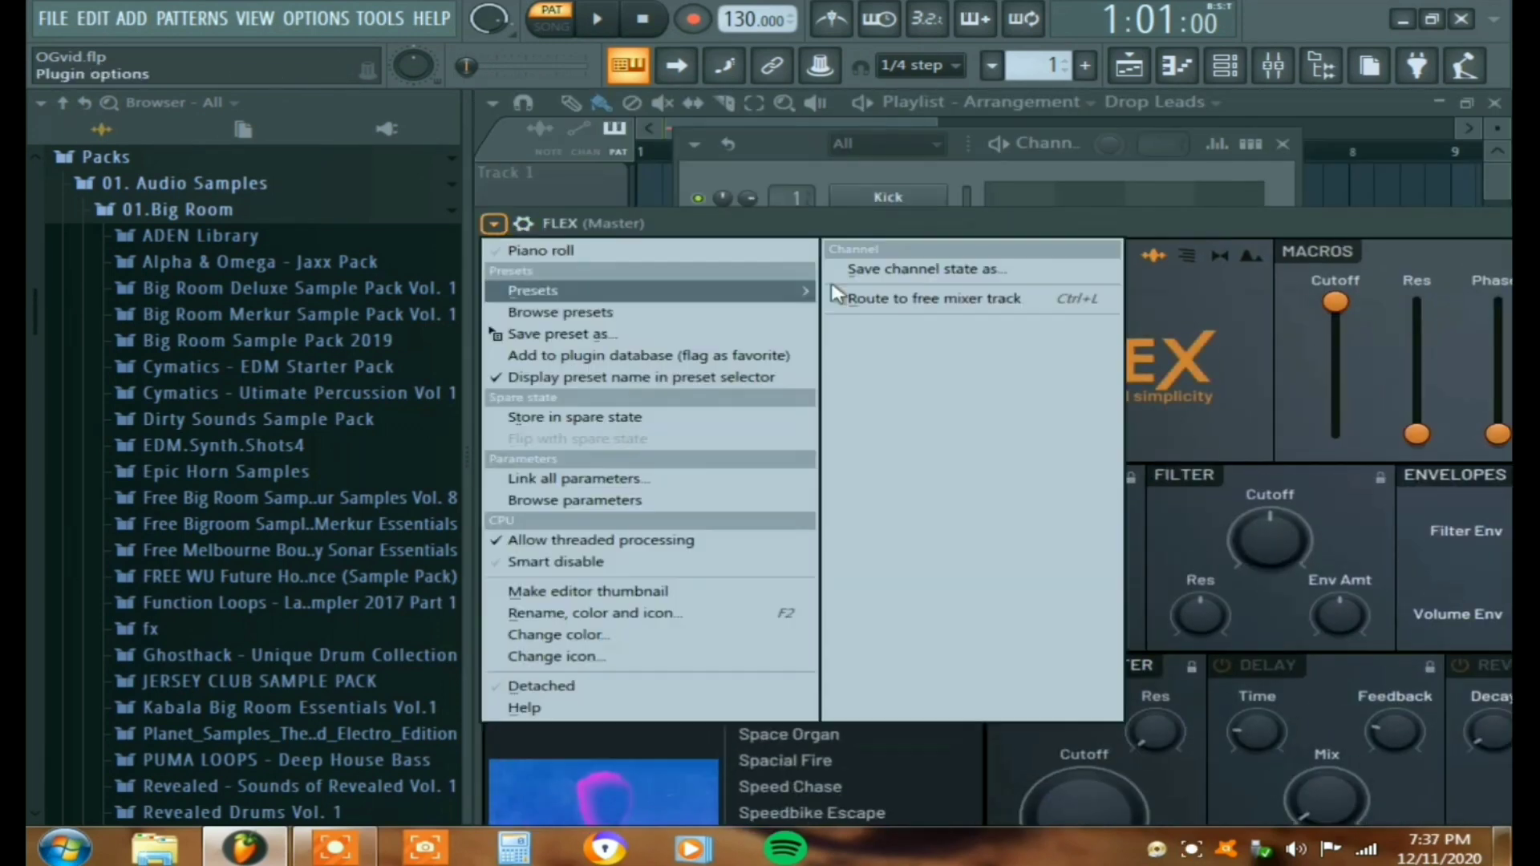
pyautogui.click(838, 298)
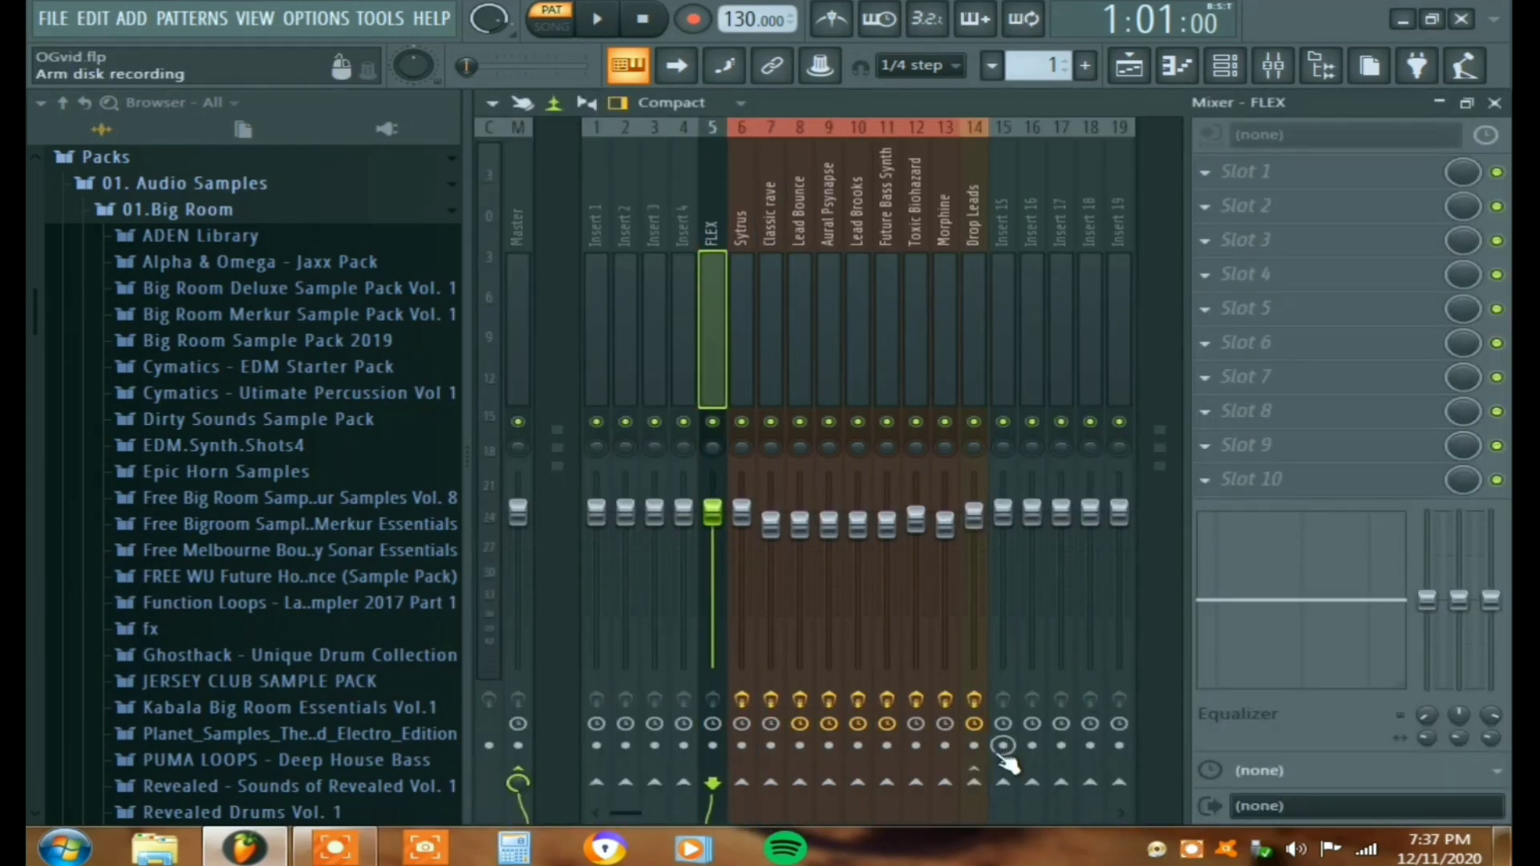
pyautogui.rightClick(974, 775)
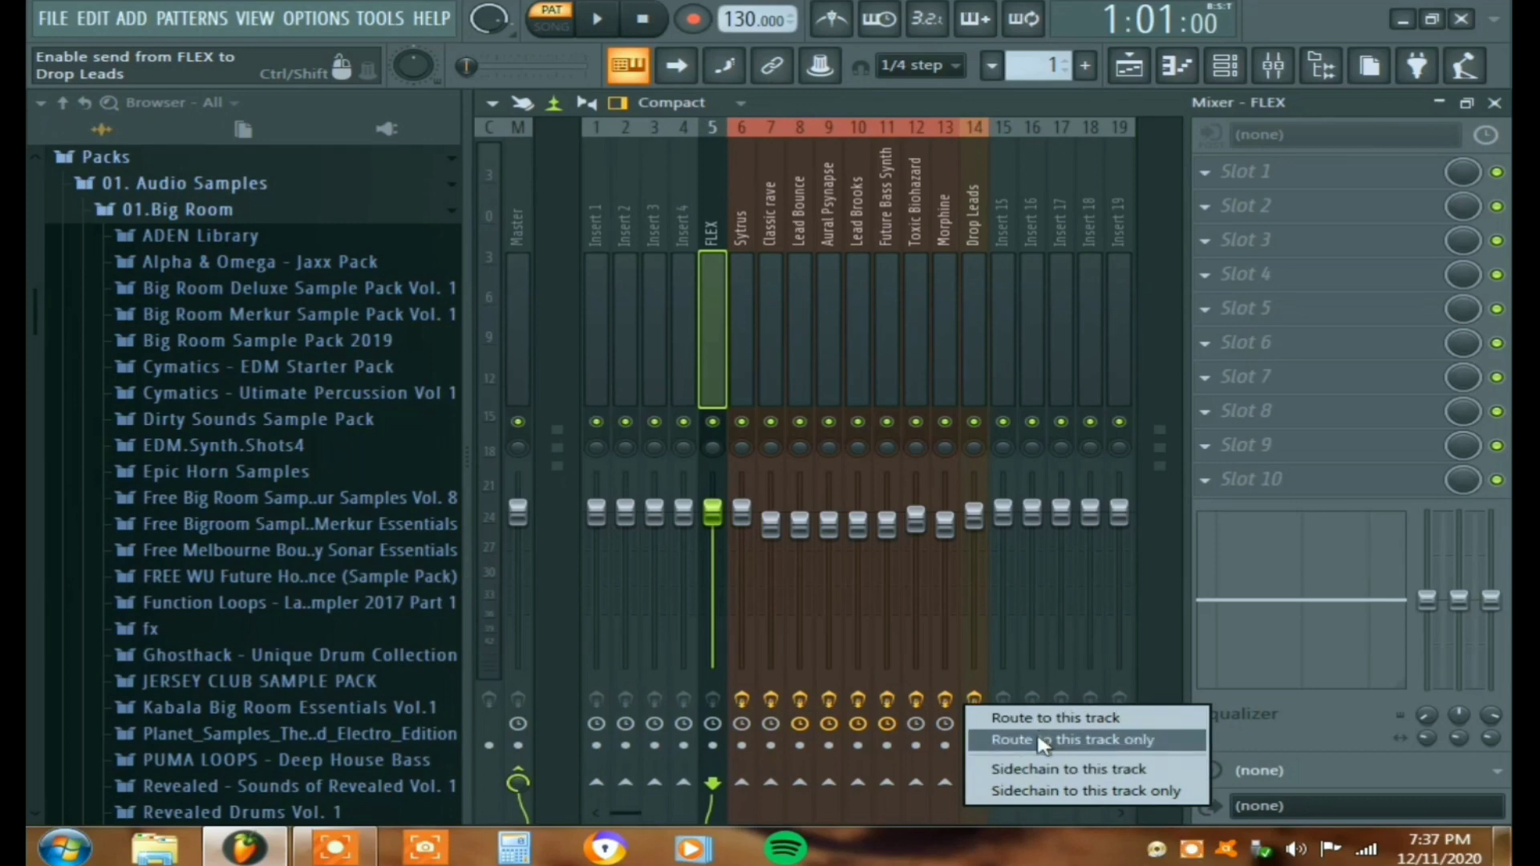
pyautogui.click(1001, 733)
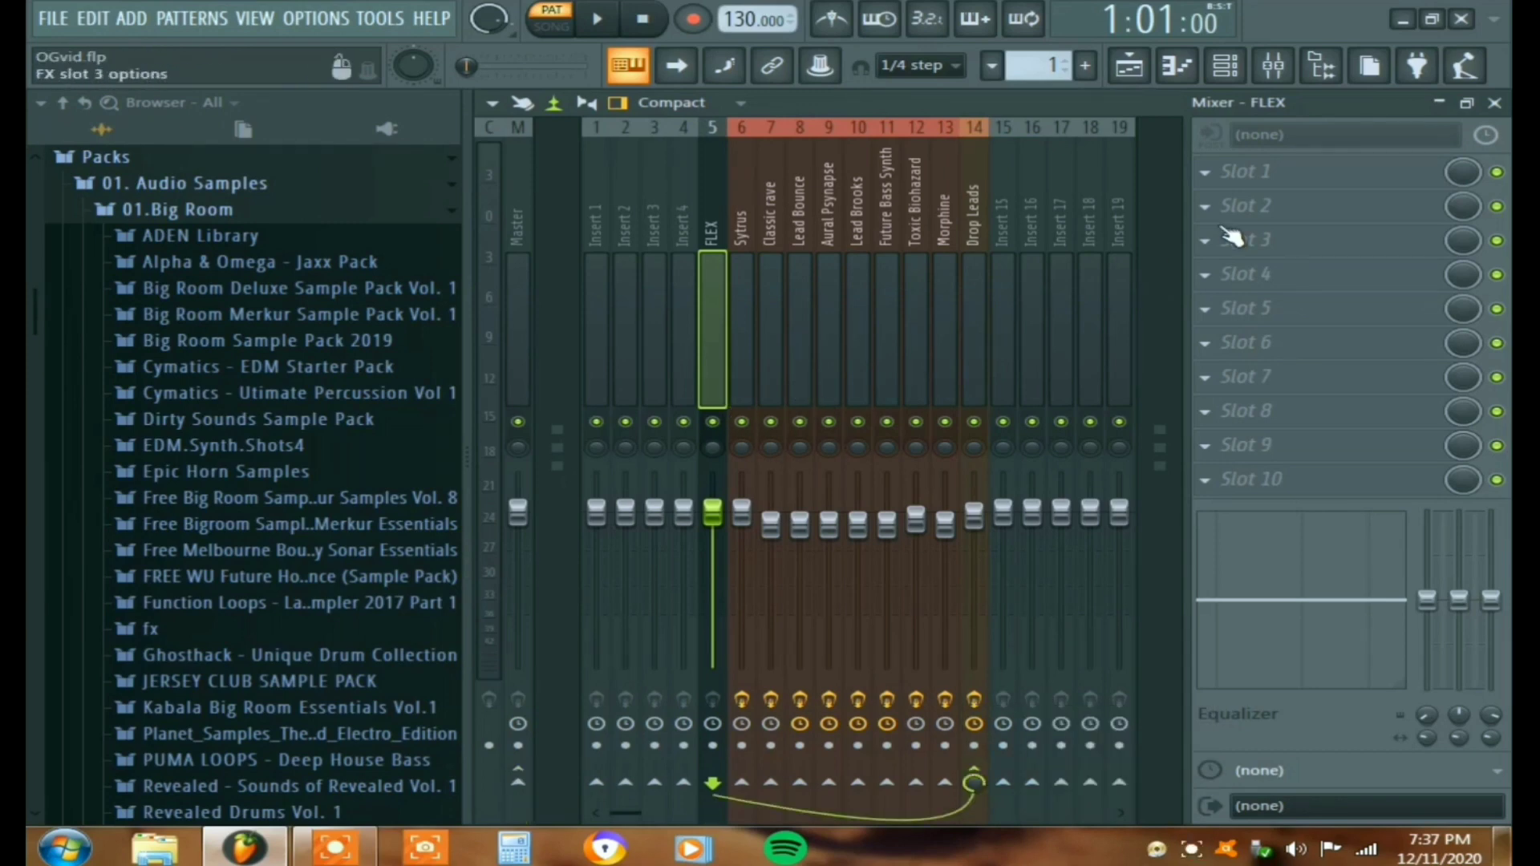
# Step: Load Fruity parametric EQ 2 in the FLEX track's first effect slot with the CUT preset
pyautogui.click(1232, 175)
pyautogui.click(926, 41)
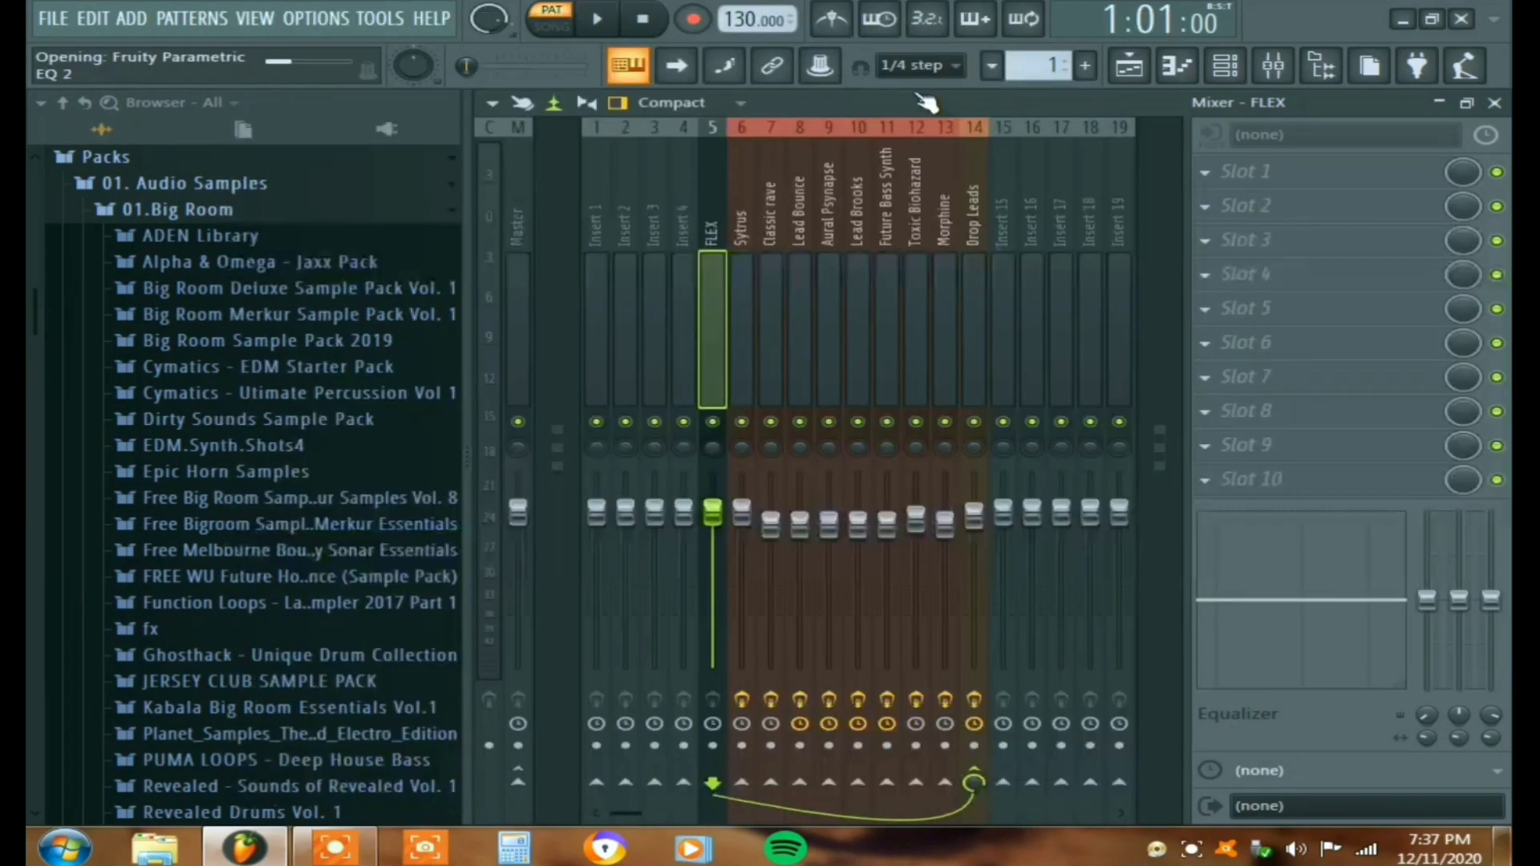
pyautogui.moveTo(1276, 365); pyautogui.dragTo(1132, 326)
pyautogui.click(1333, 337)
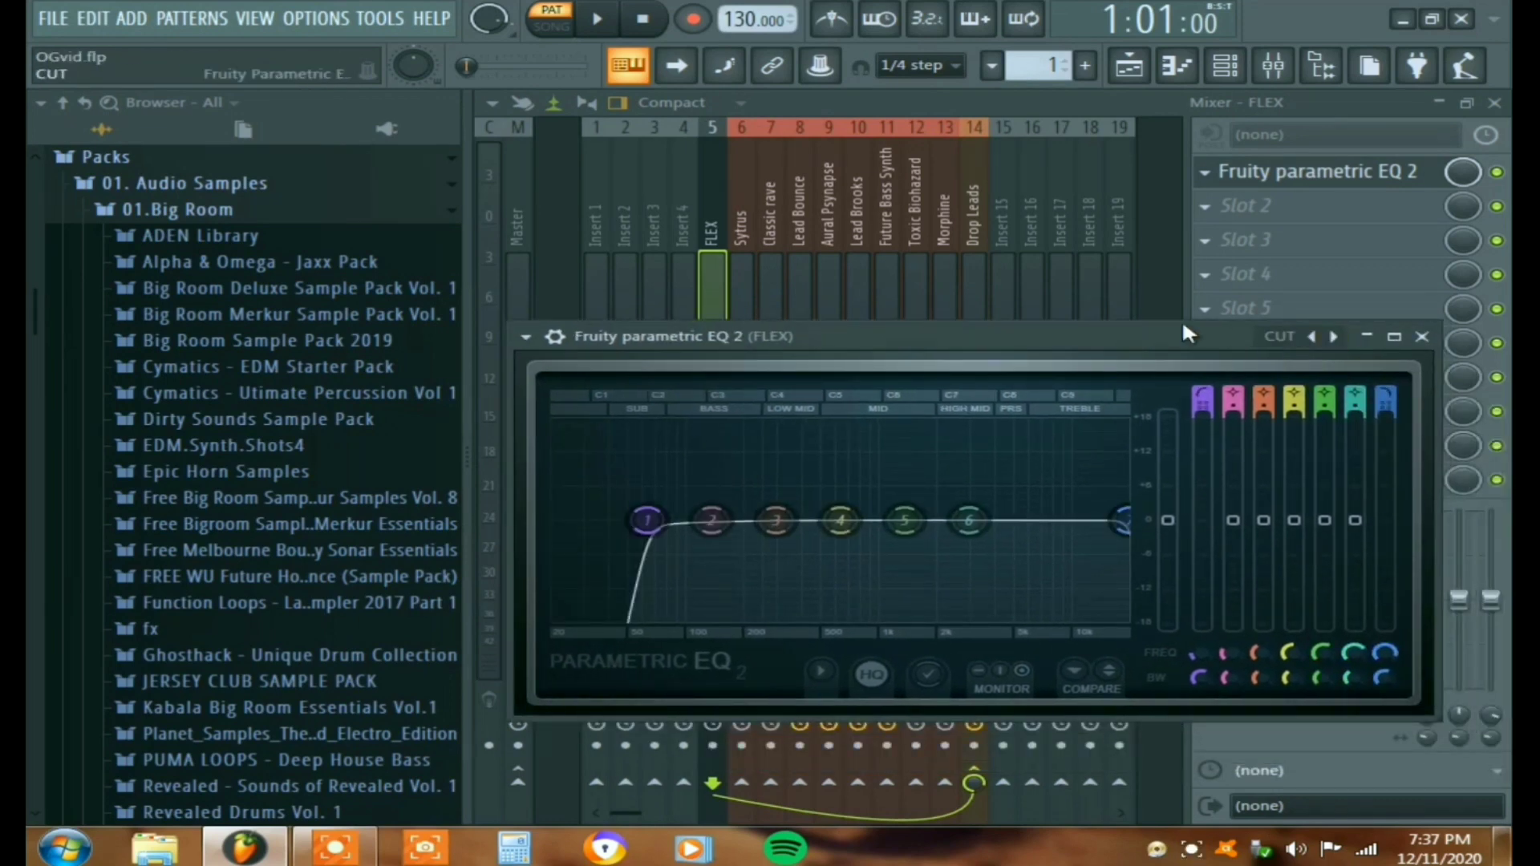
pyautogui.click(948, 98)
# Step: Raise the FLEX track's low-cut band 1 to band 2's frequency, just above 100 Hz, during playback
pyautogui.press('space')
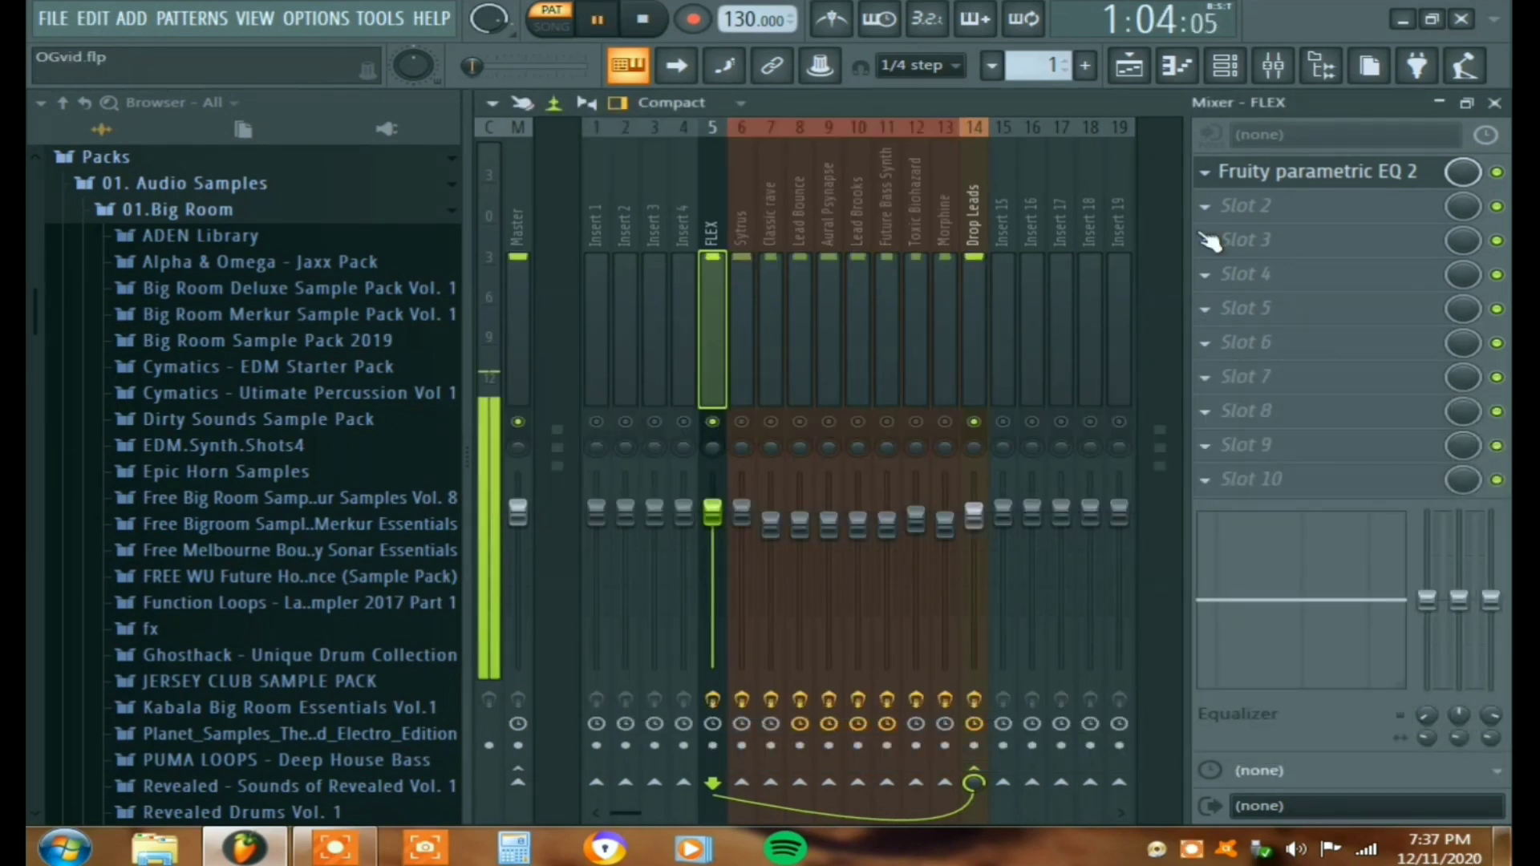
pyautogui.click(1272, 186)
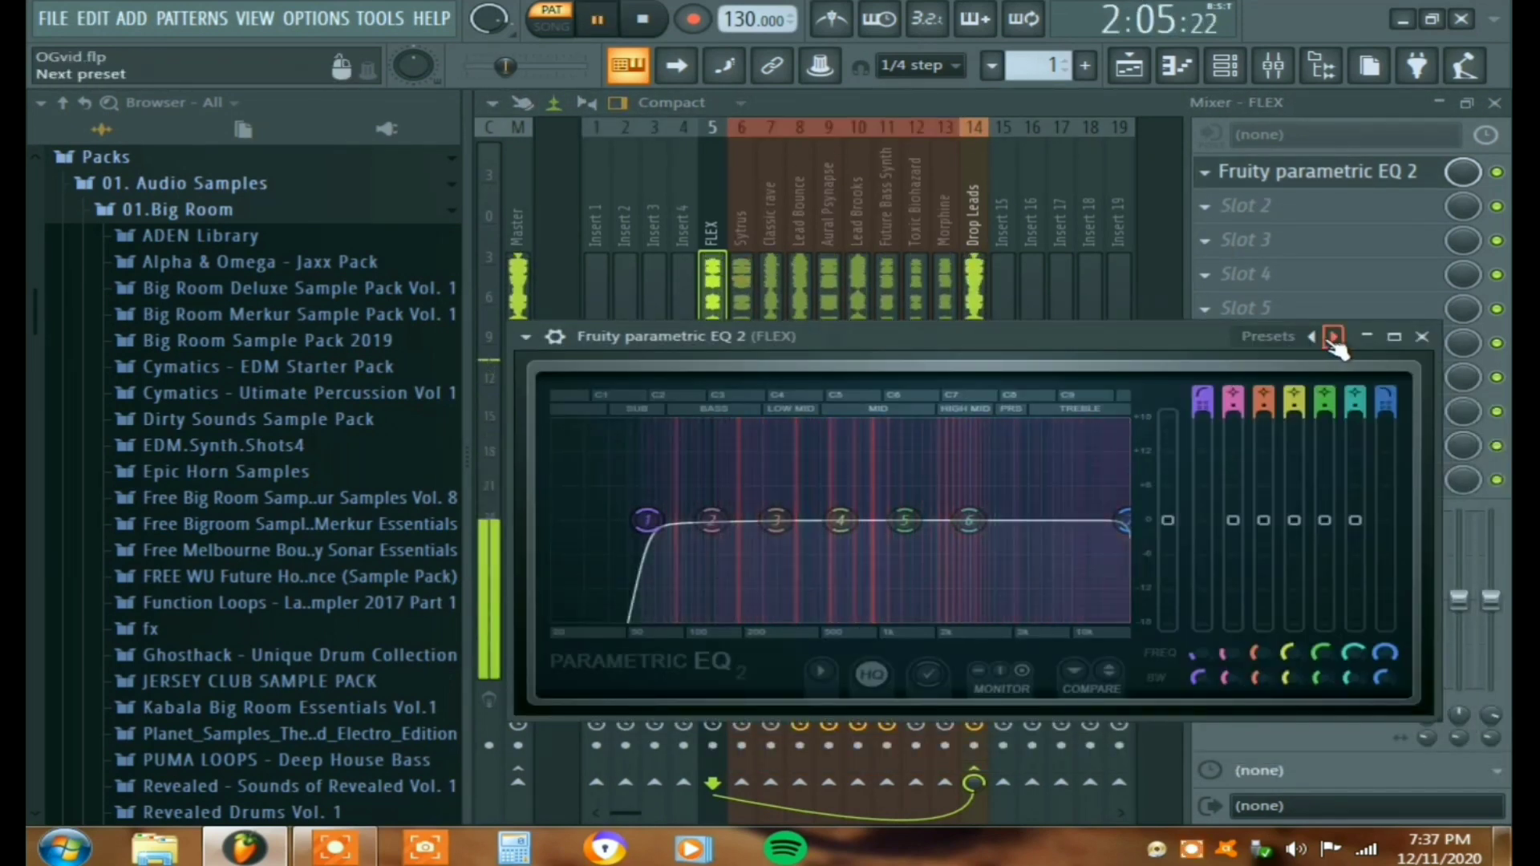
pyautogui.moveTo(646, 520); pyautogui.dragTo(718, 522)
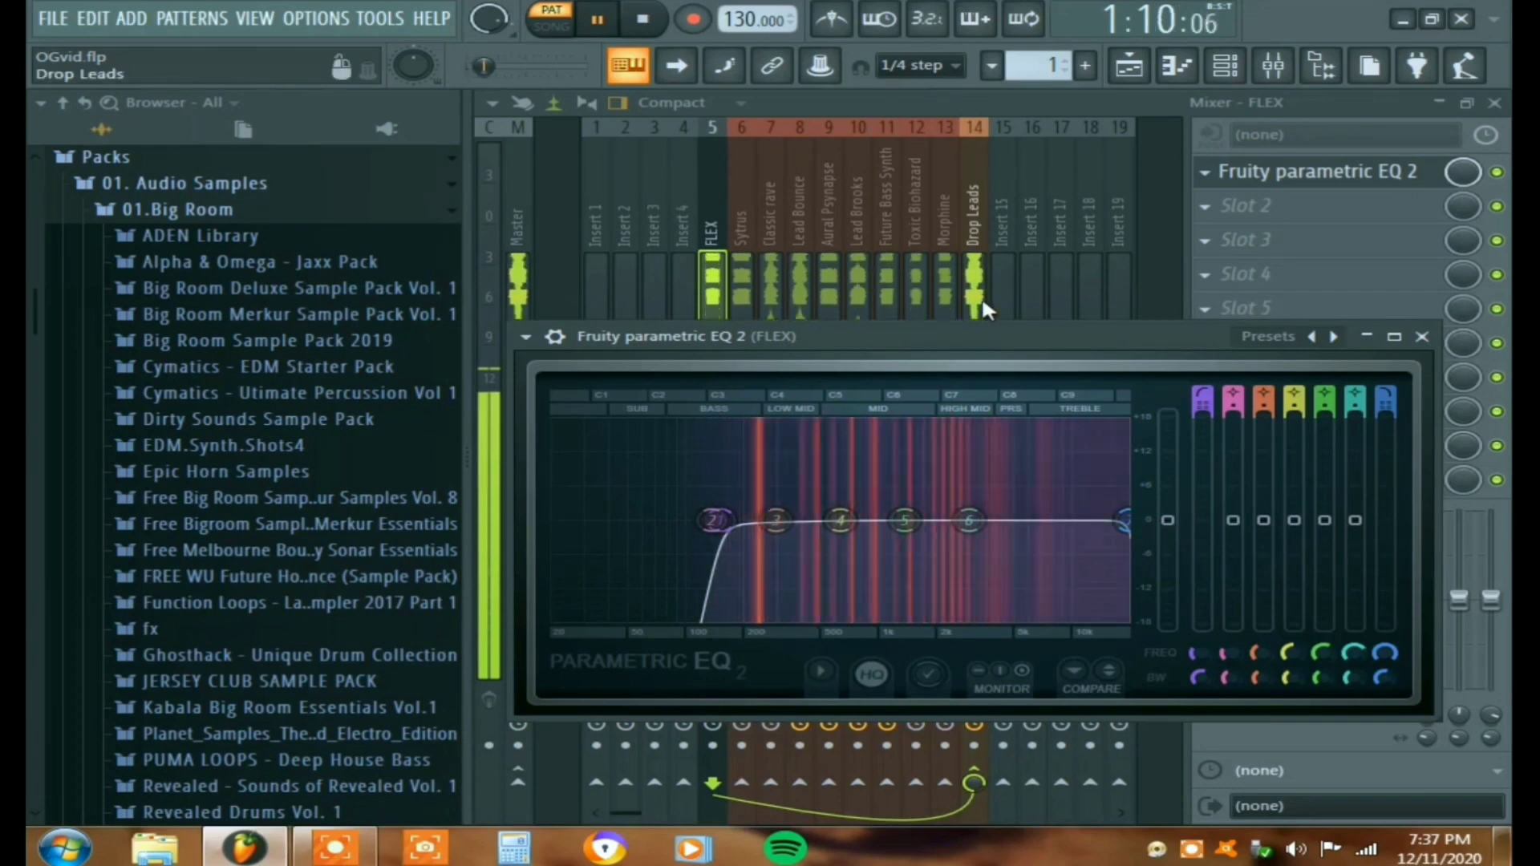
pyautogui.click(1133, 103)
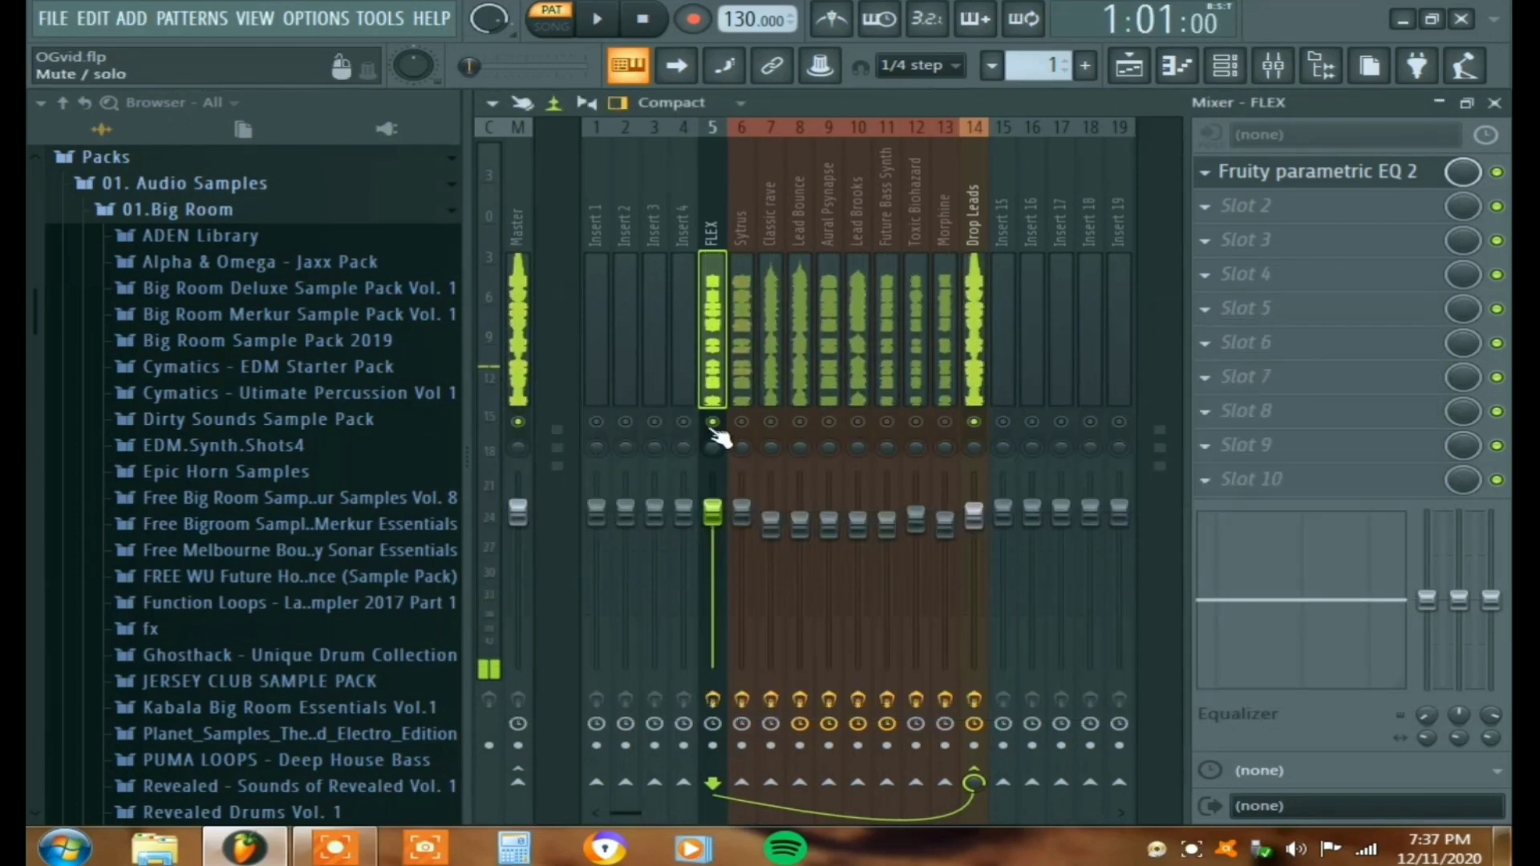
# Step: Listen to the Snares mixer track soloed and examine the Snare channel's sample settings
pyautogui.click(687, 429)
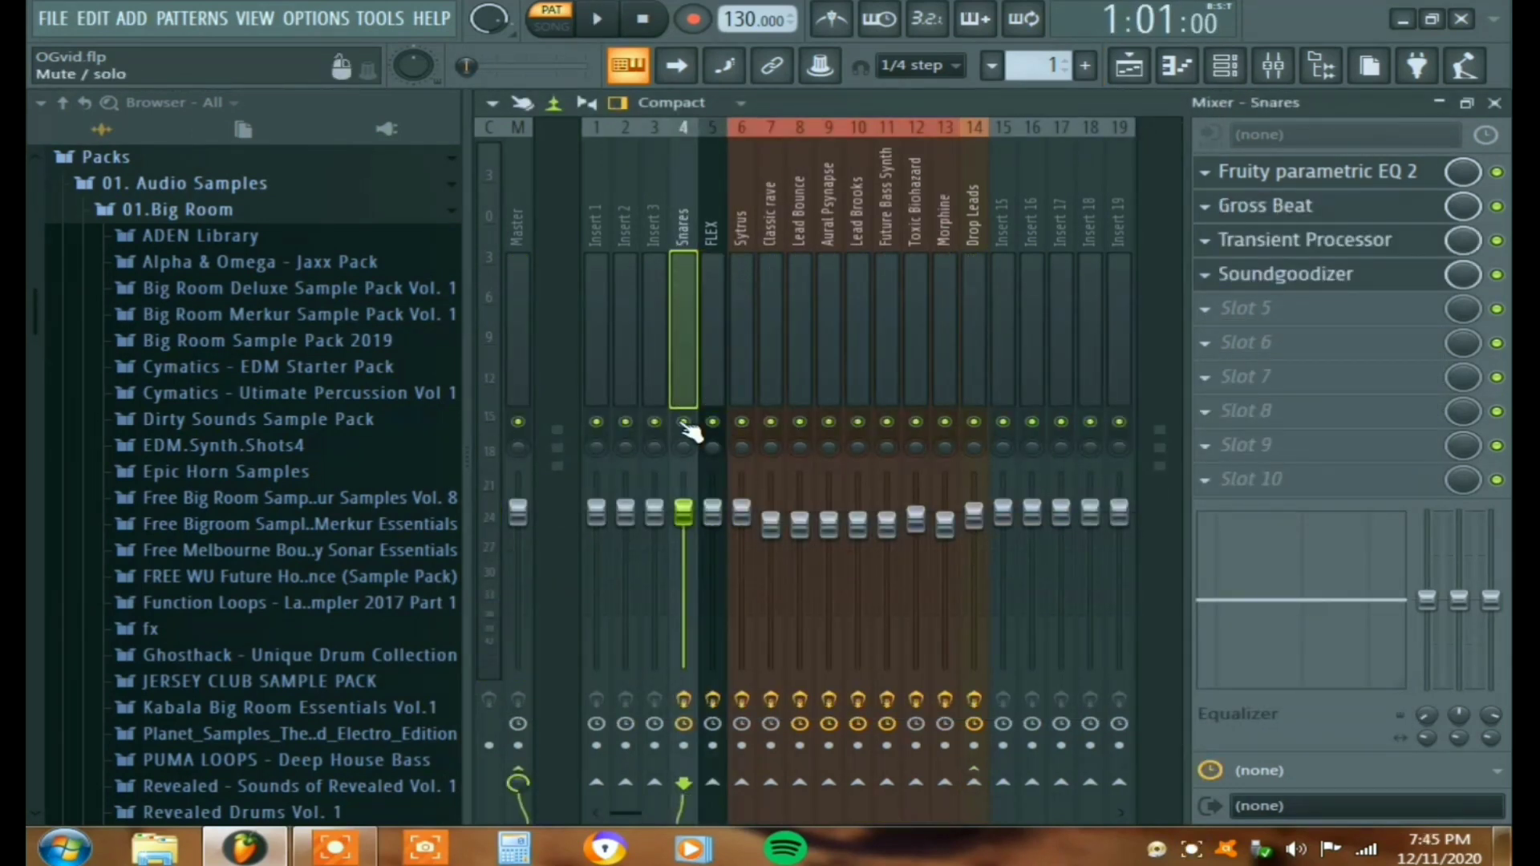
pyautogui.rightClick(685, 422)
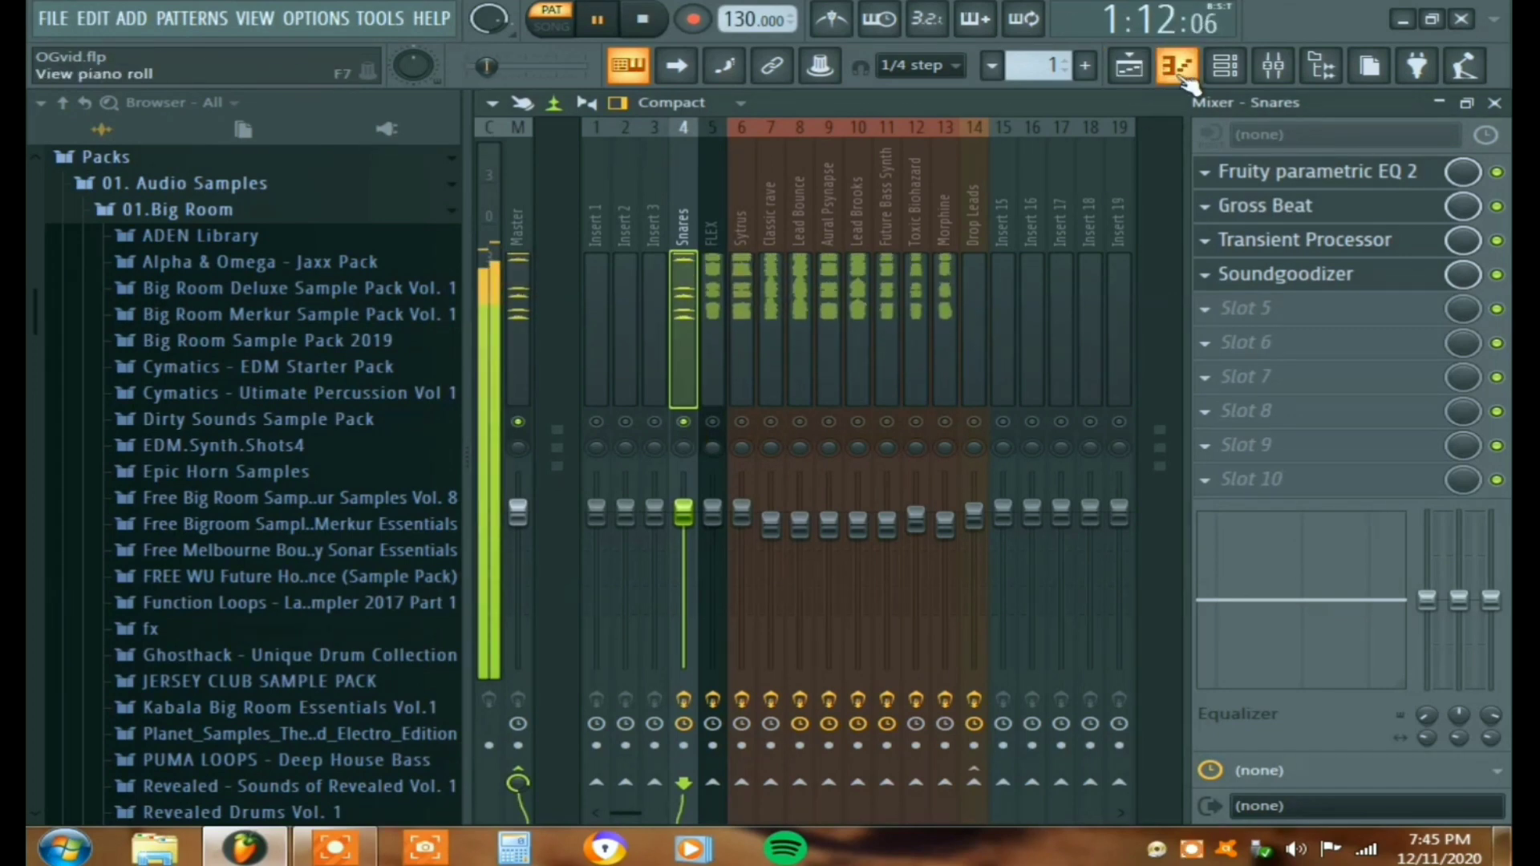
pyautogui.click(1224, 66)
pyautogui.press('space')
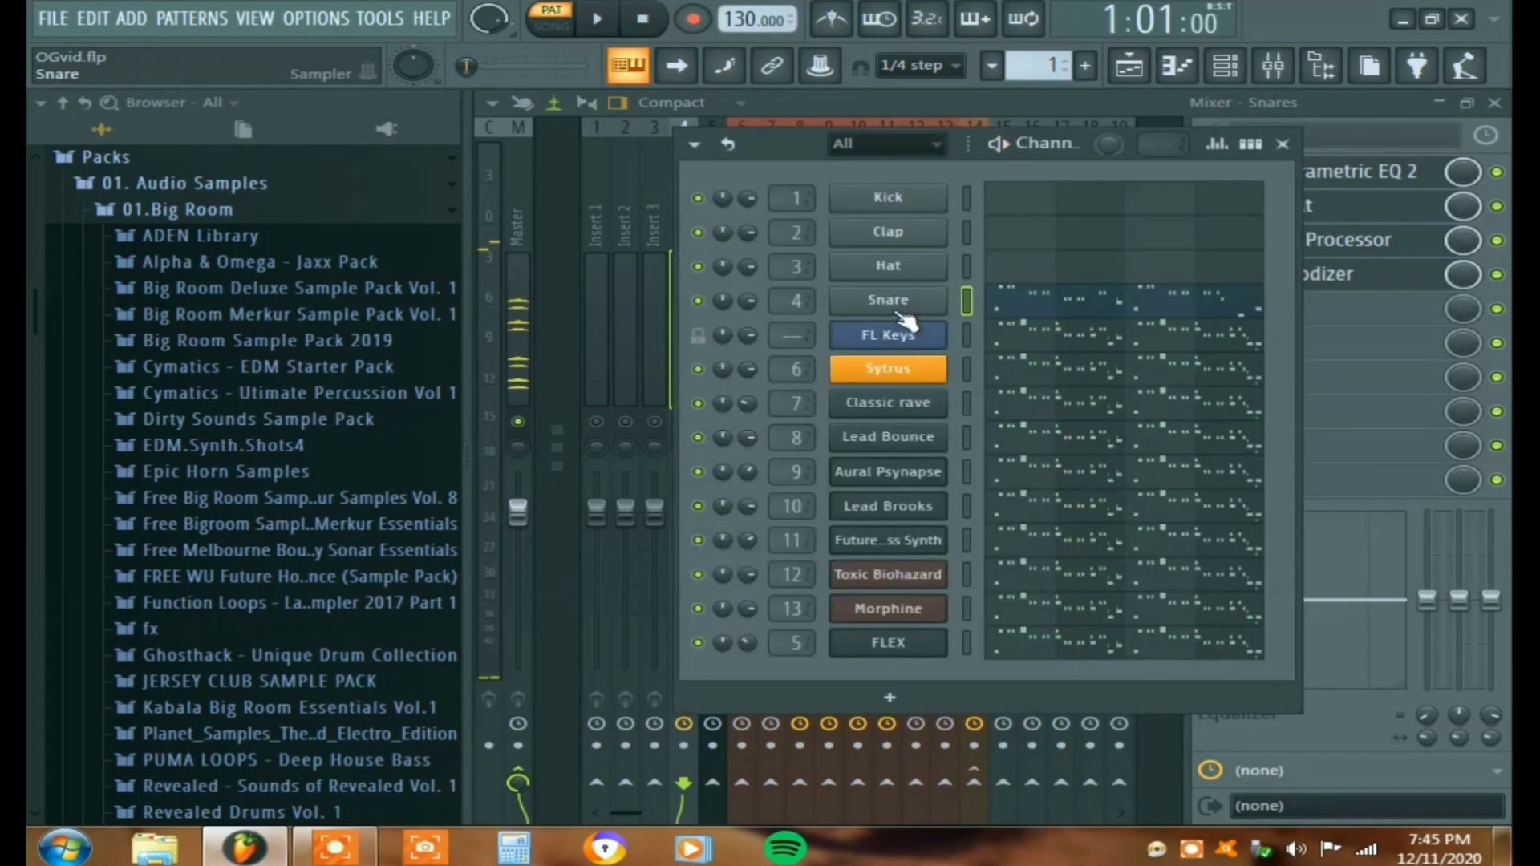
pyautogui.click(901, 309)
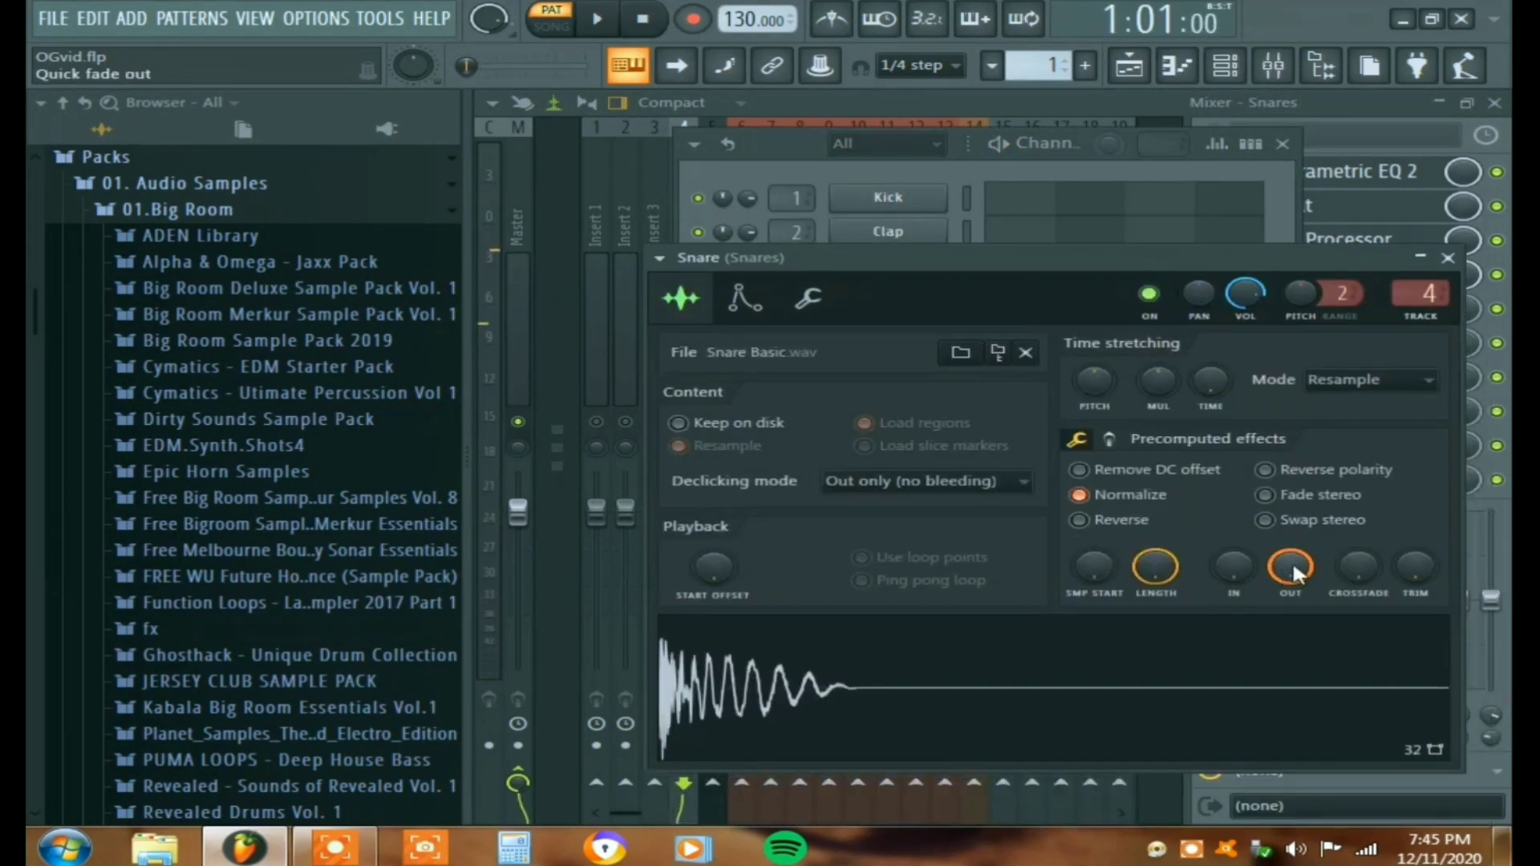
pyautogui.click(1028, 99)
# Step: Examine the Snares track's effect chain: Fruity parametric EQ 2, Gross Beat, Transient Processor and Soundgoodizer
pyautogui.click(1416, 178)
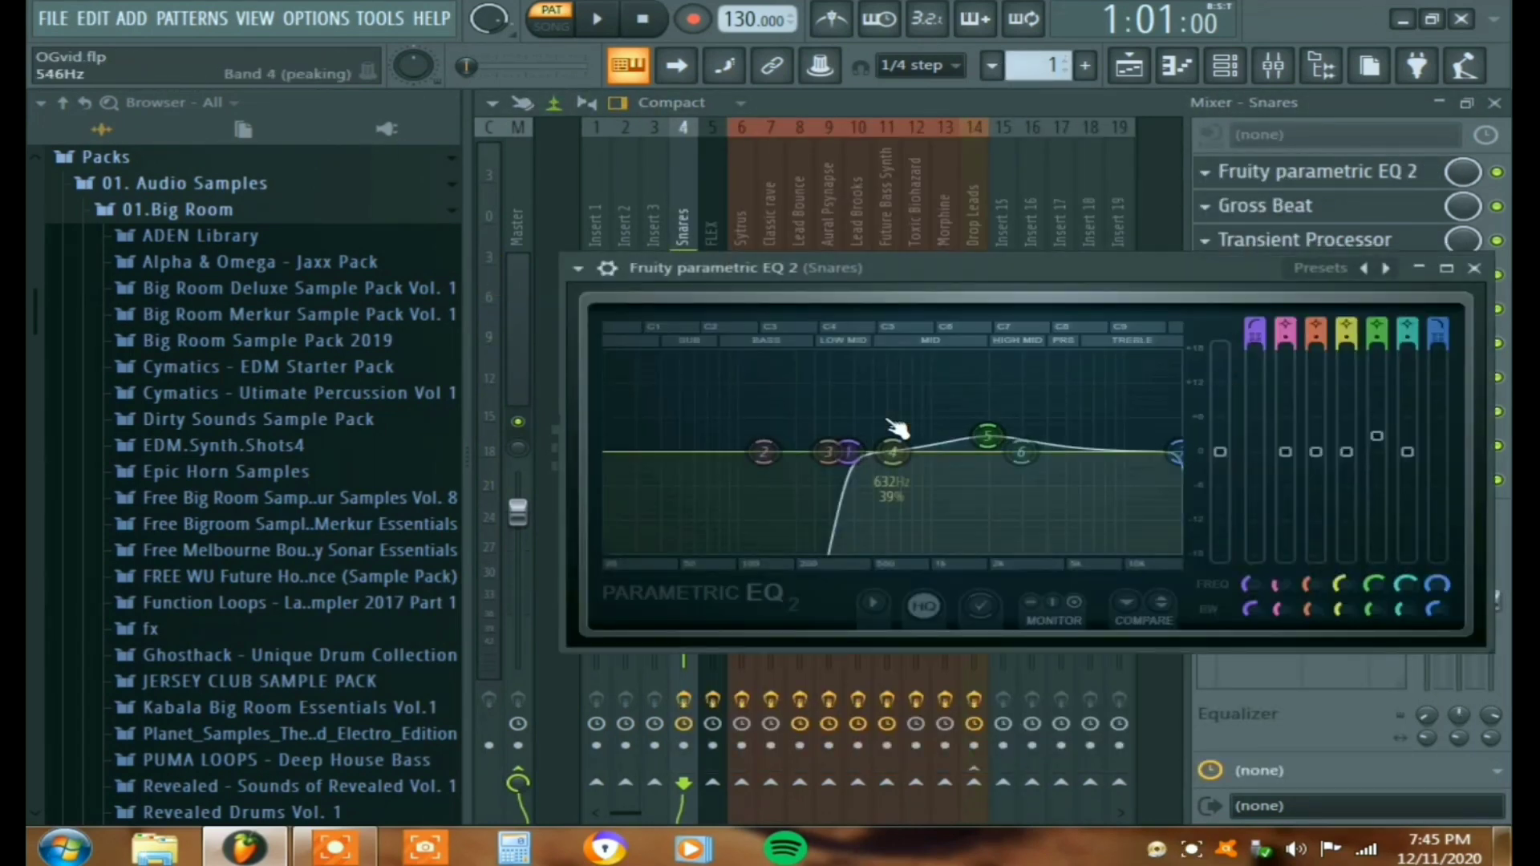
pyautogui.click(1300, 206)
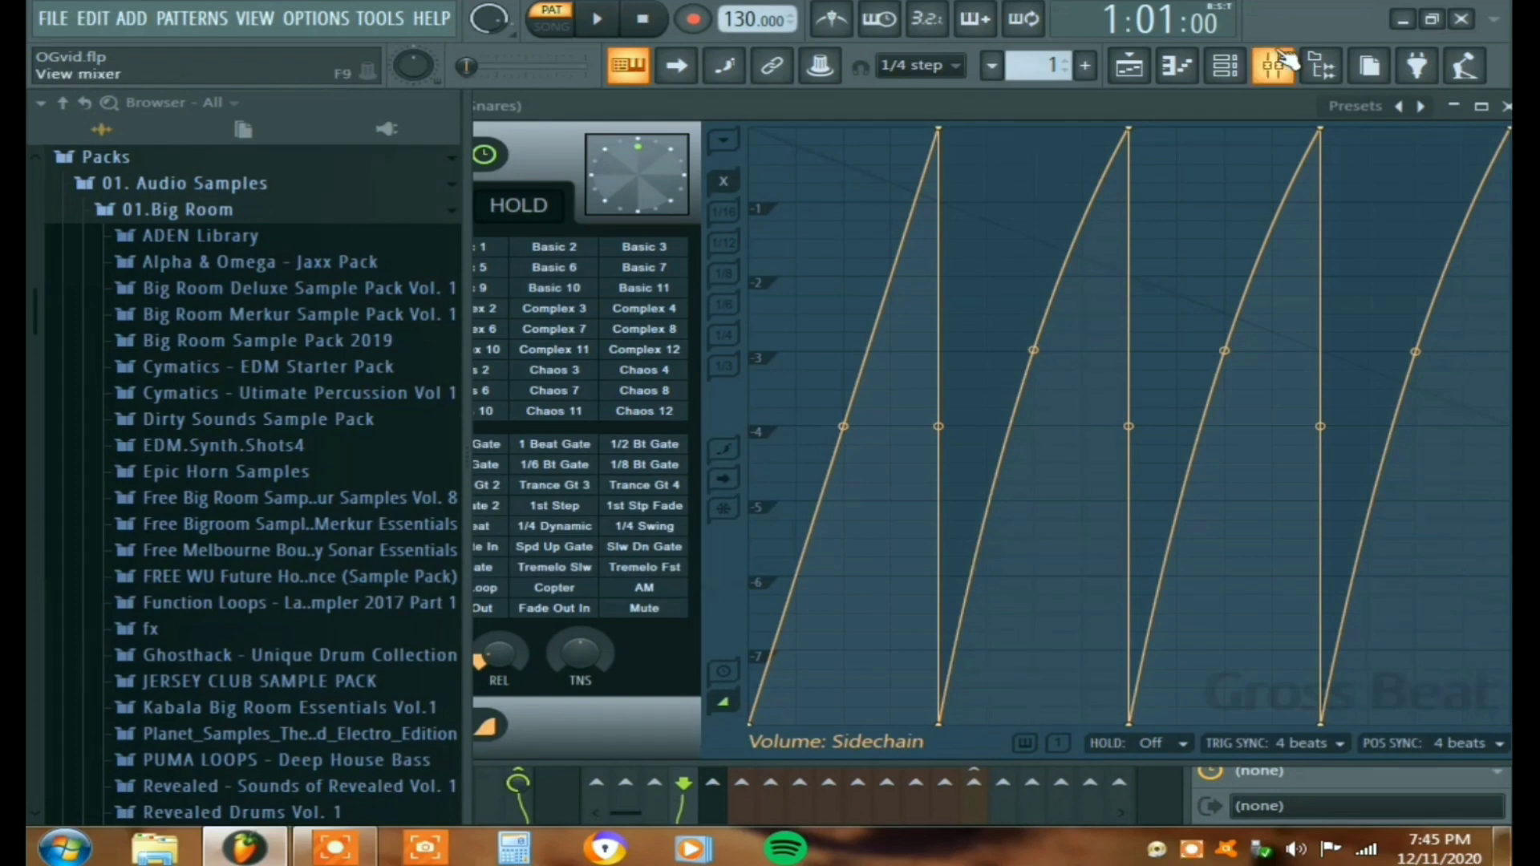
pyautogui.click(1268, 77)
pyautogui.click(1348, 249)
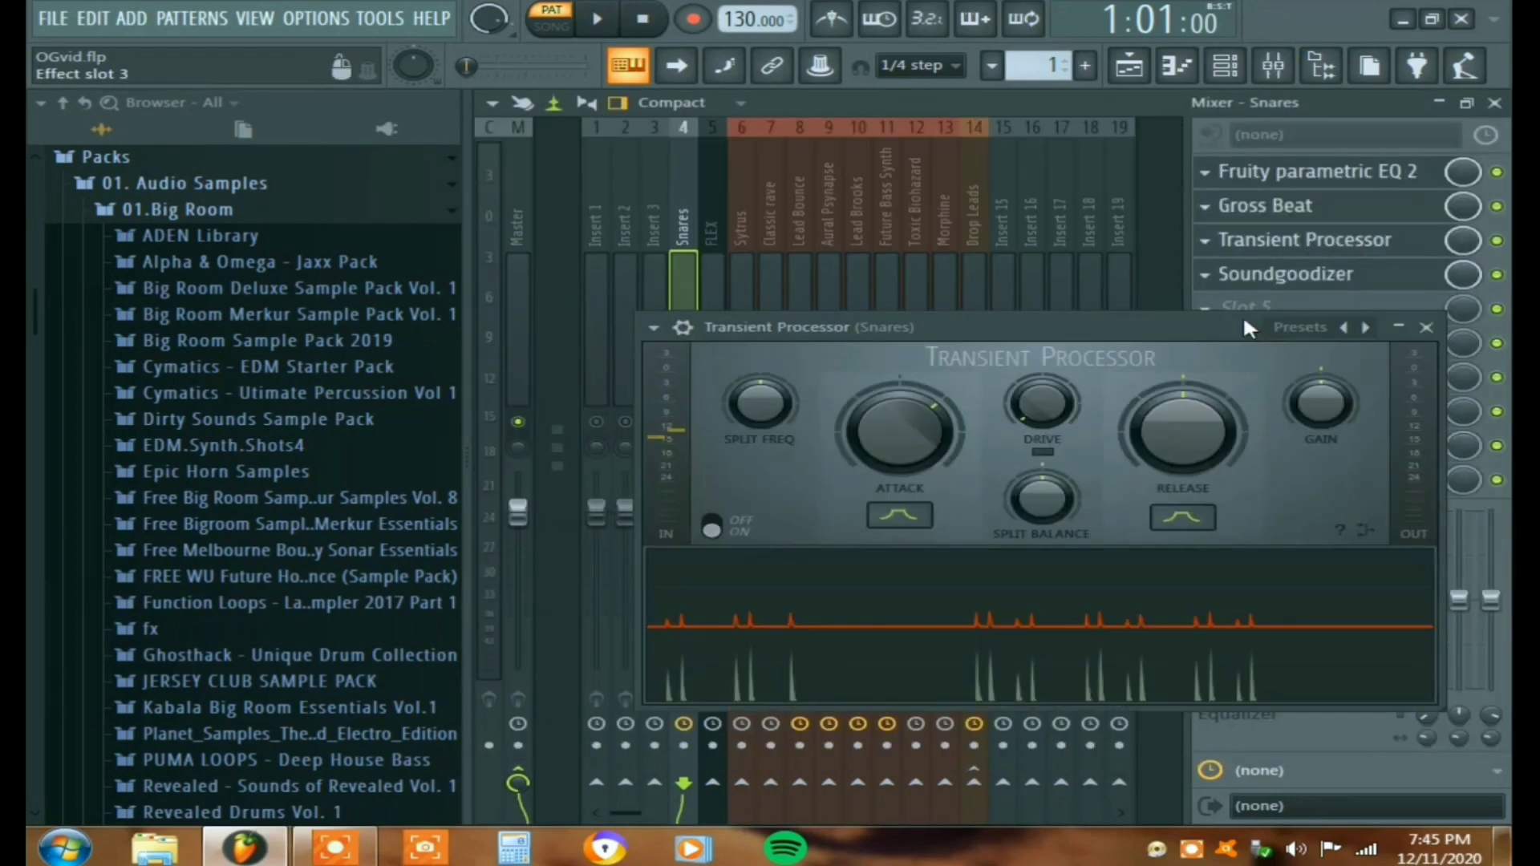
pyautogui.click(1202, 106)
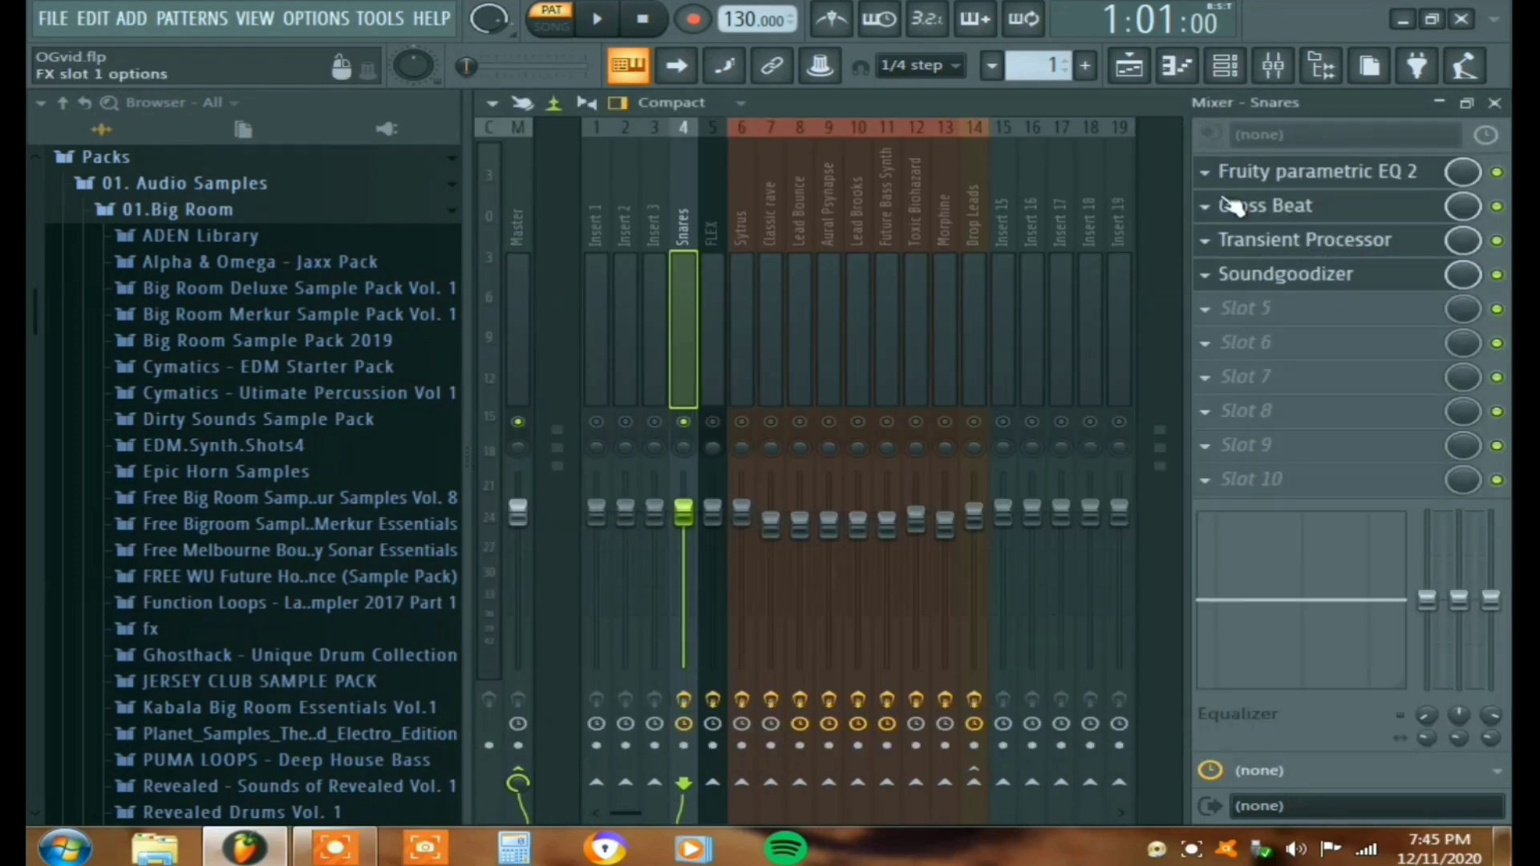
pyautogui.click(1275, 276)
# Step: Raise the Attack of the Snares track's Transient Processor during playback and unsolo the track to hear the full mix
pyautogui.click(1296, 241)
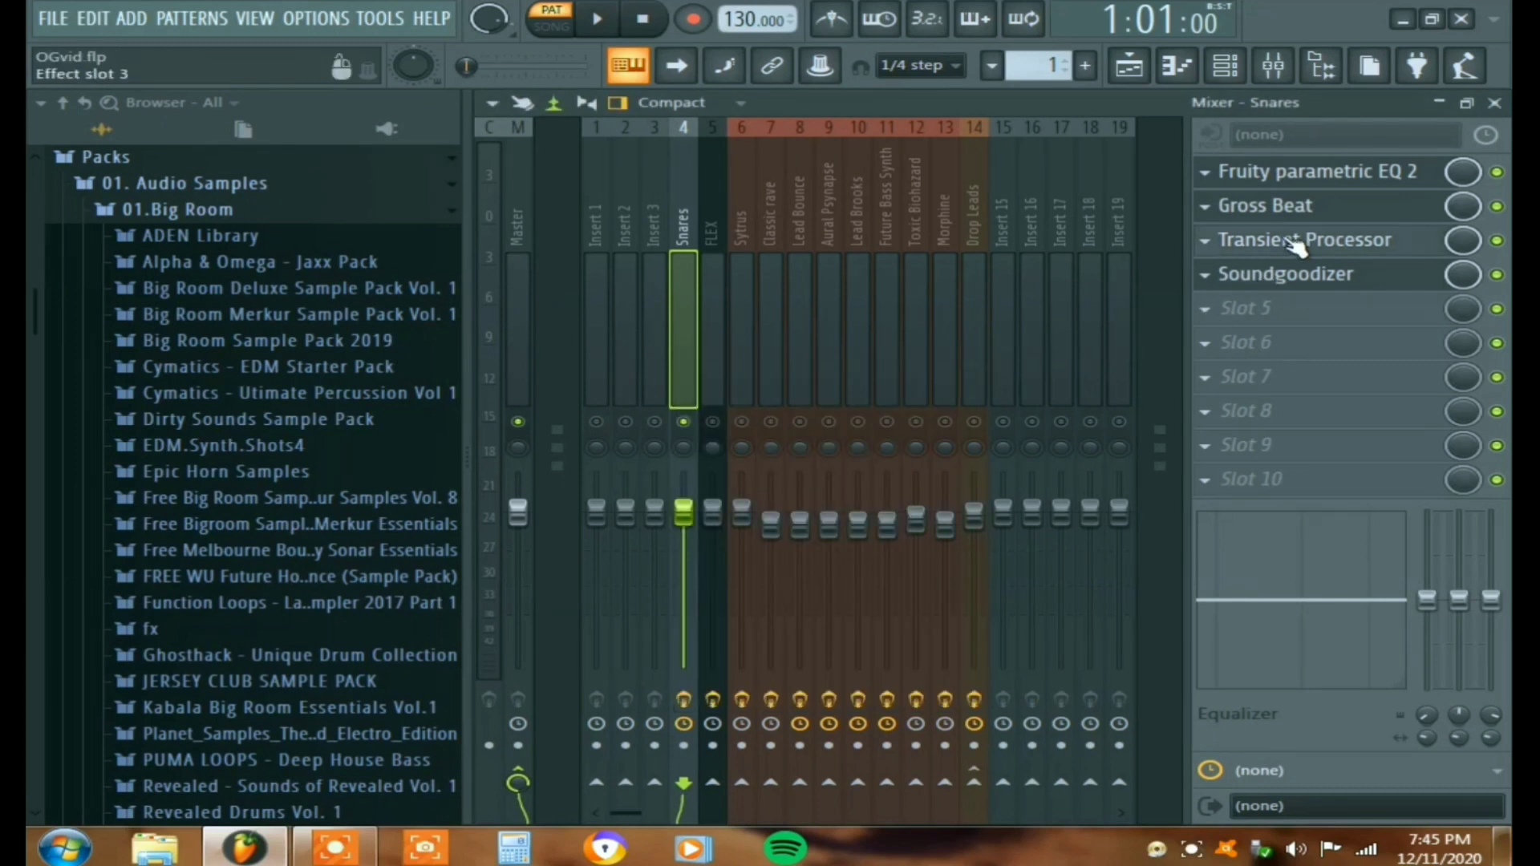
pyautogui.click(602, 21)
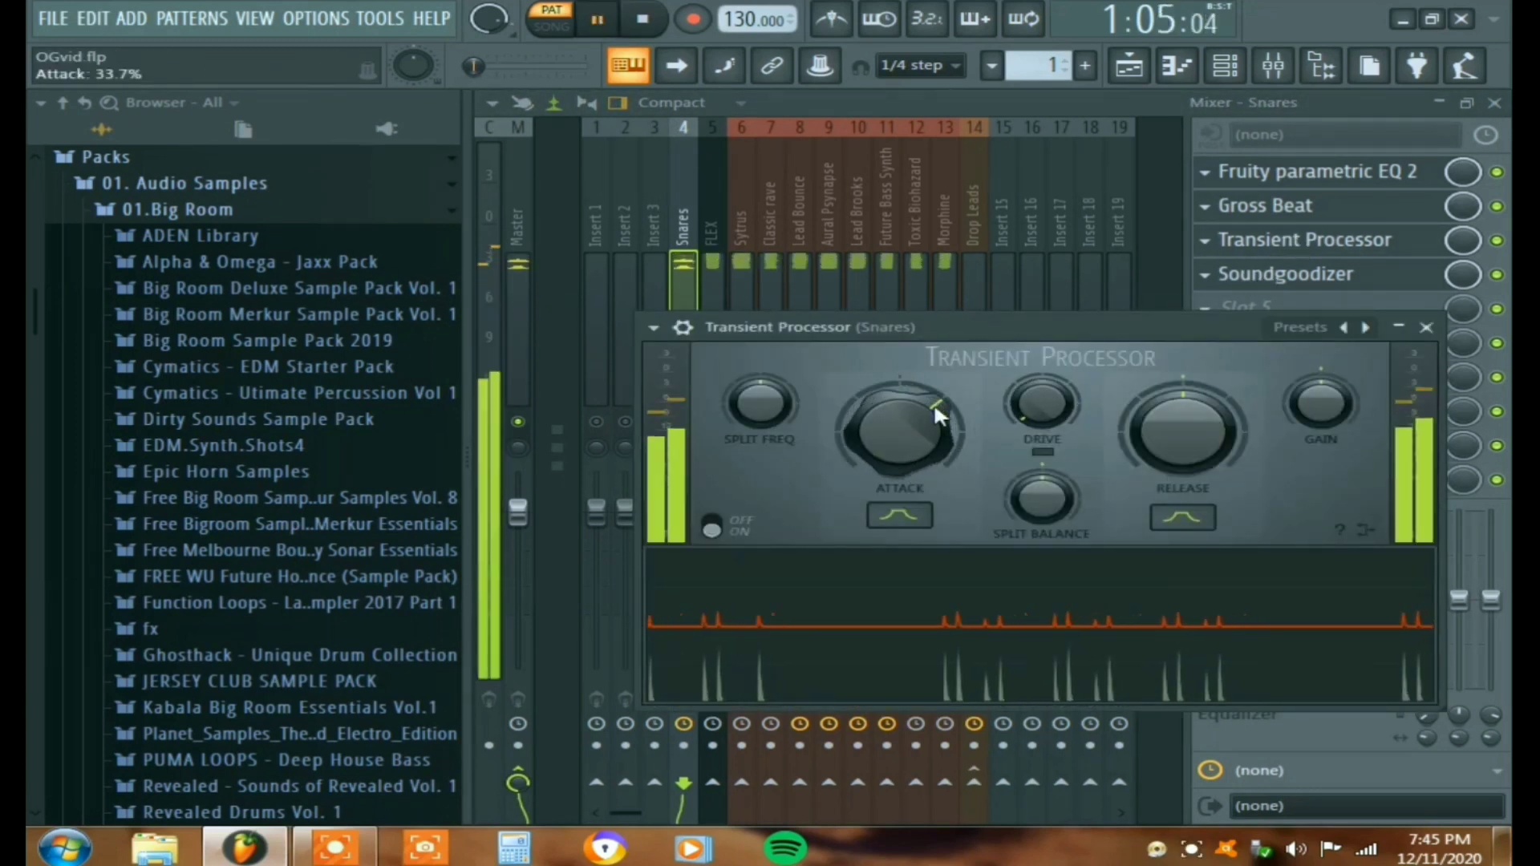
pyautogui.moveTo(934, 402); pyautogui.dragTo(934, 353)
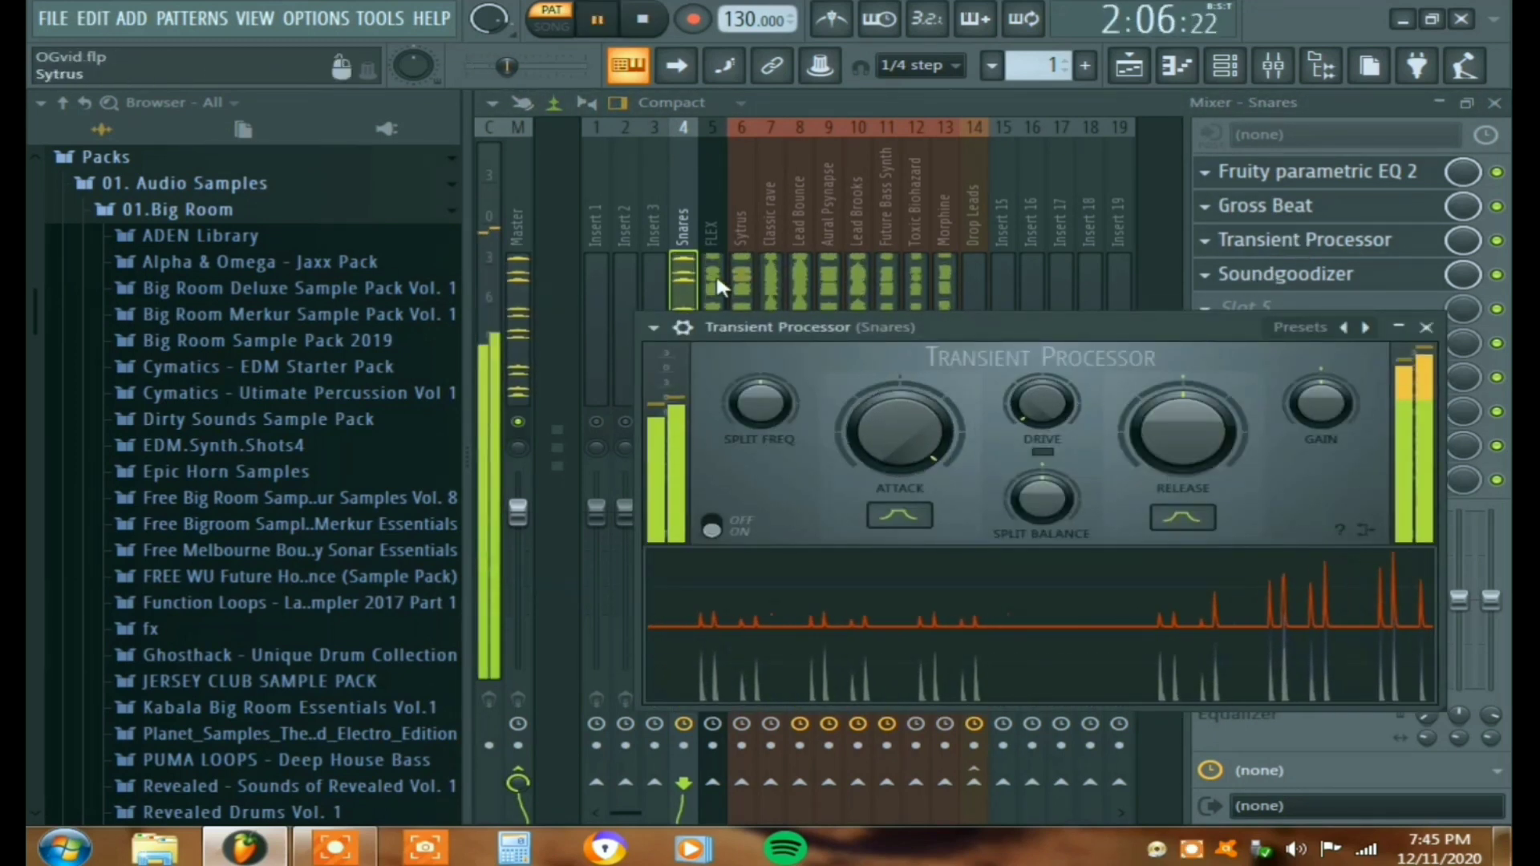
pyautogui.click(691, 272)
pyautogui.rightClick(693, 427)
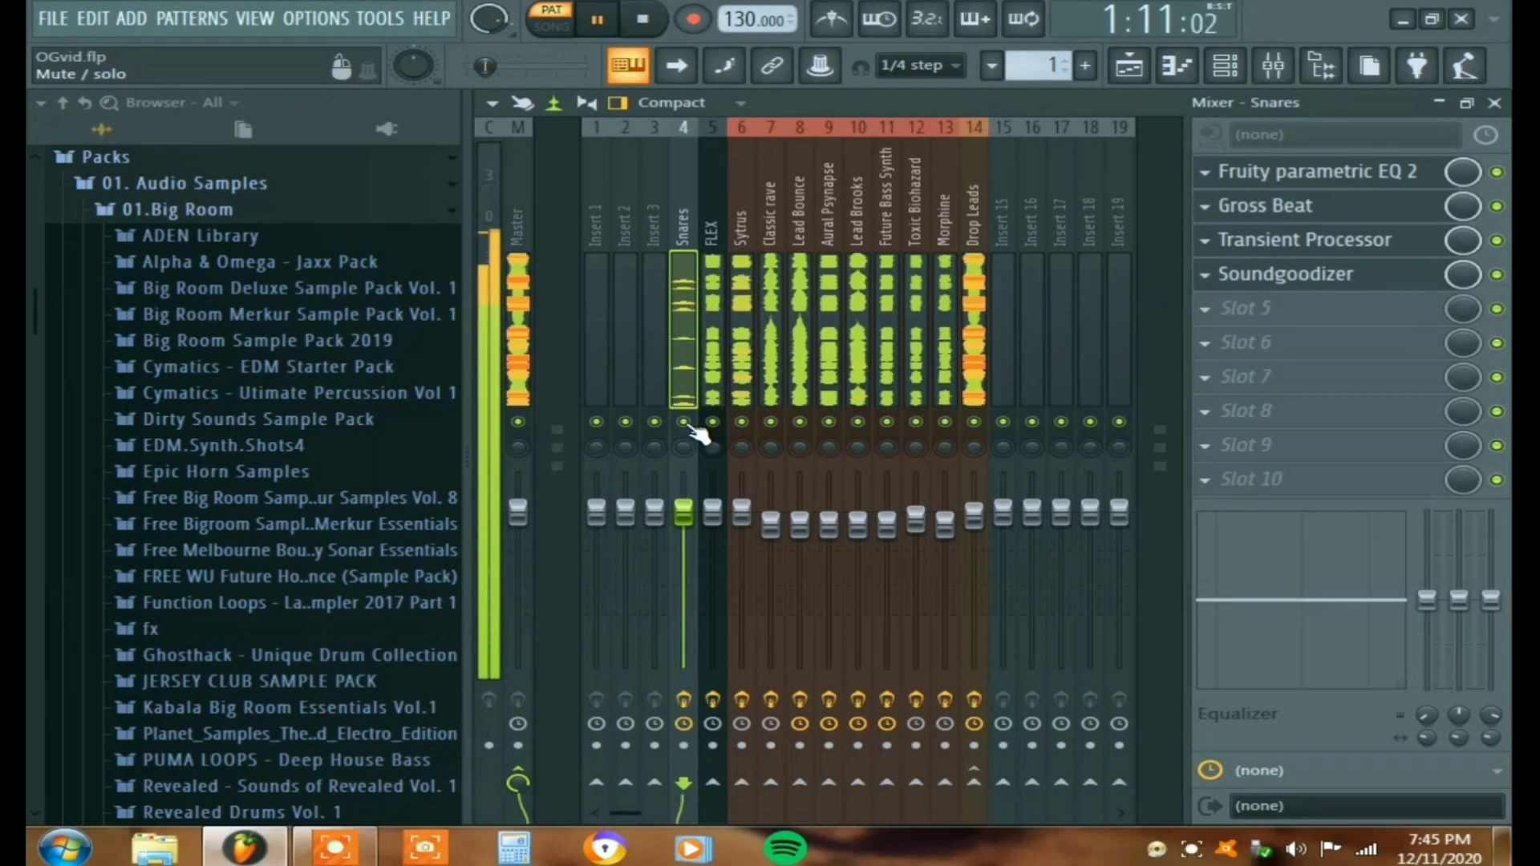
pyautogui.press('space')
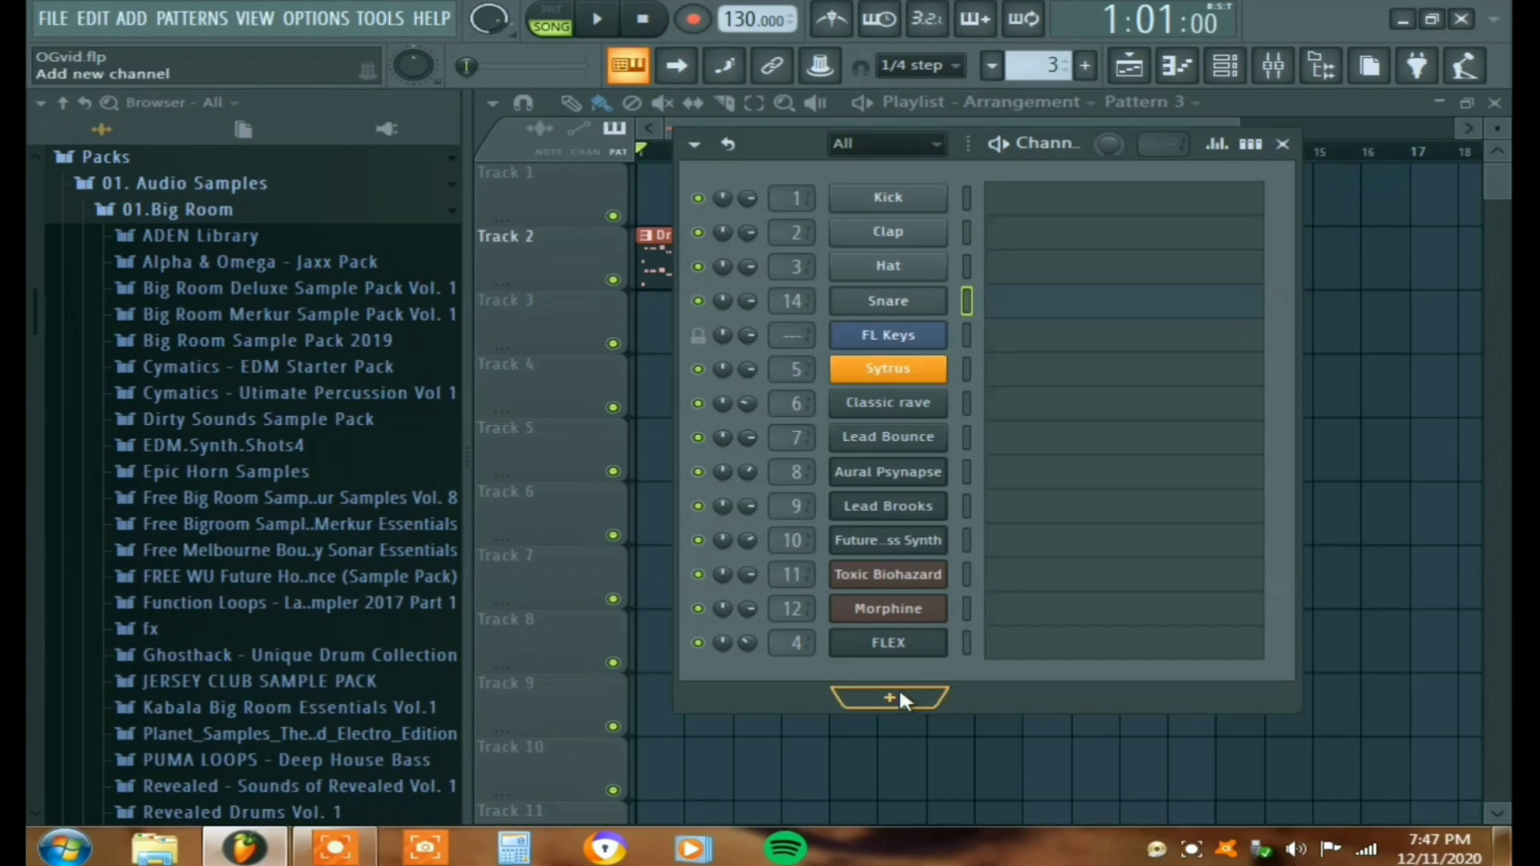
# Step: Add a Harmor channel and load the Bajo Electro preset from the X Olbaid bass presets
pyautogui.click(895, 700)
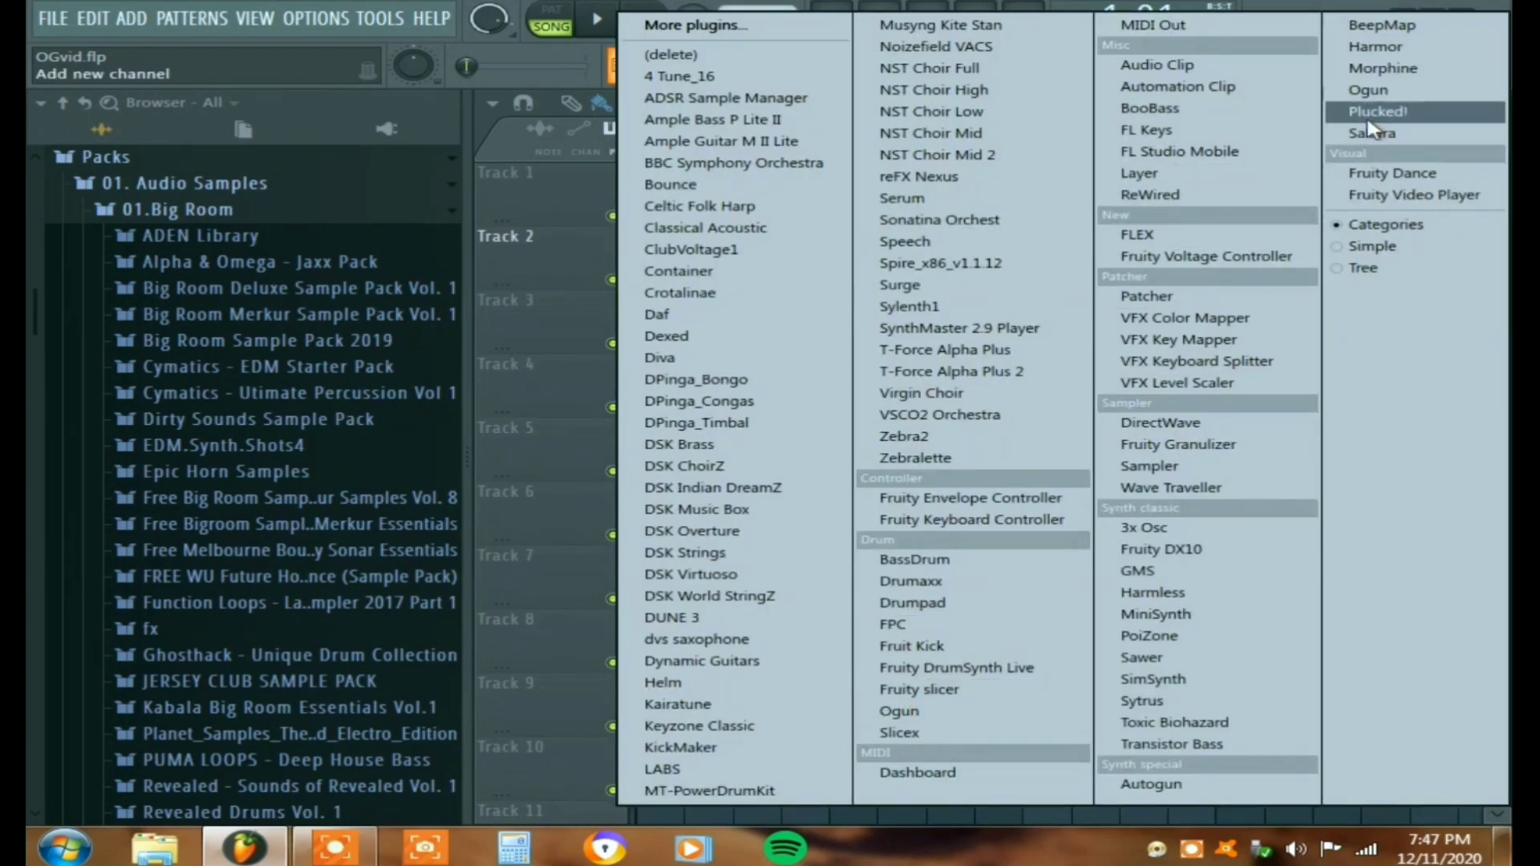
pyautogui.click(1375, 46)
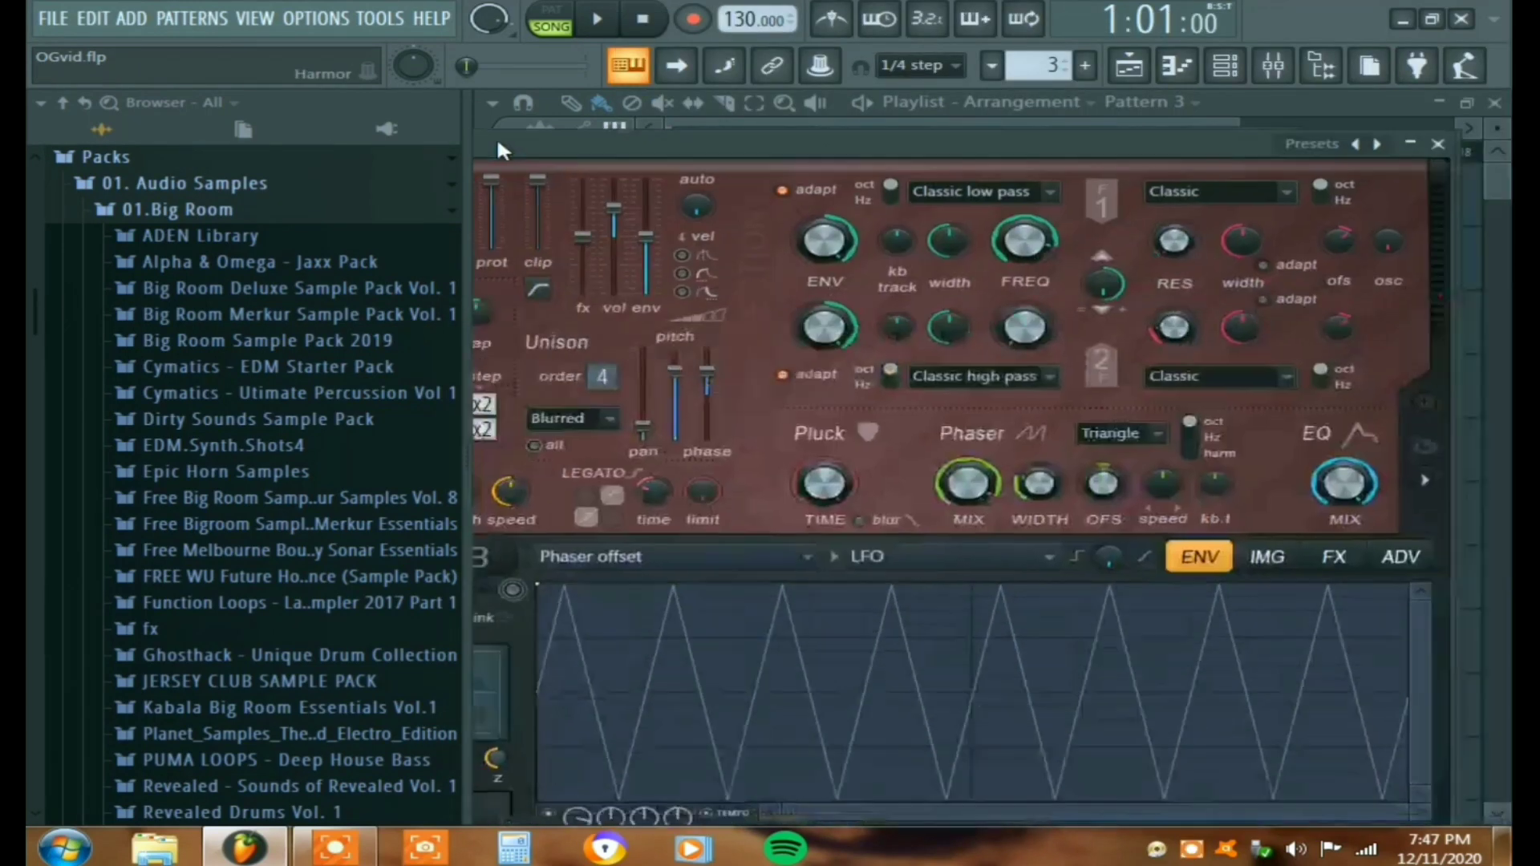
pyautogui.click(1275, 150)
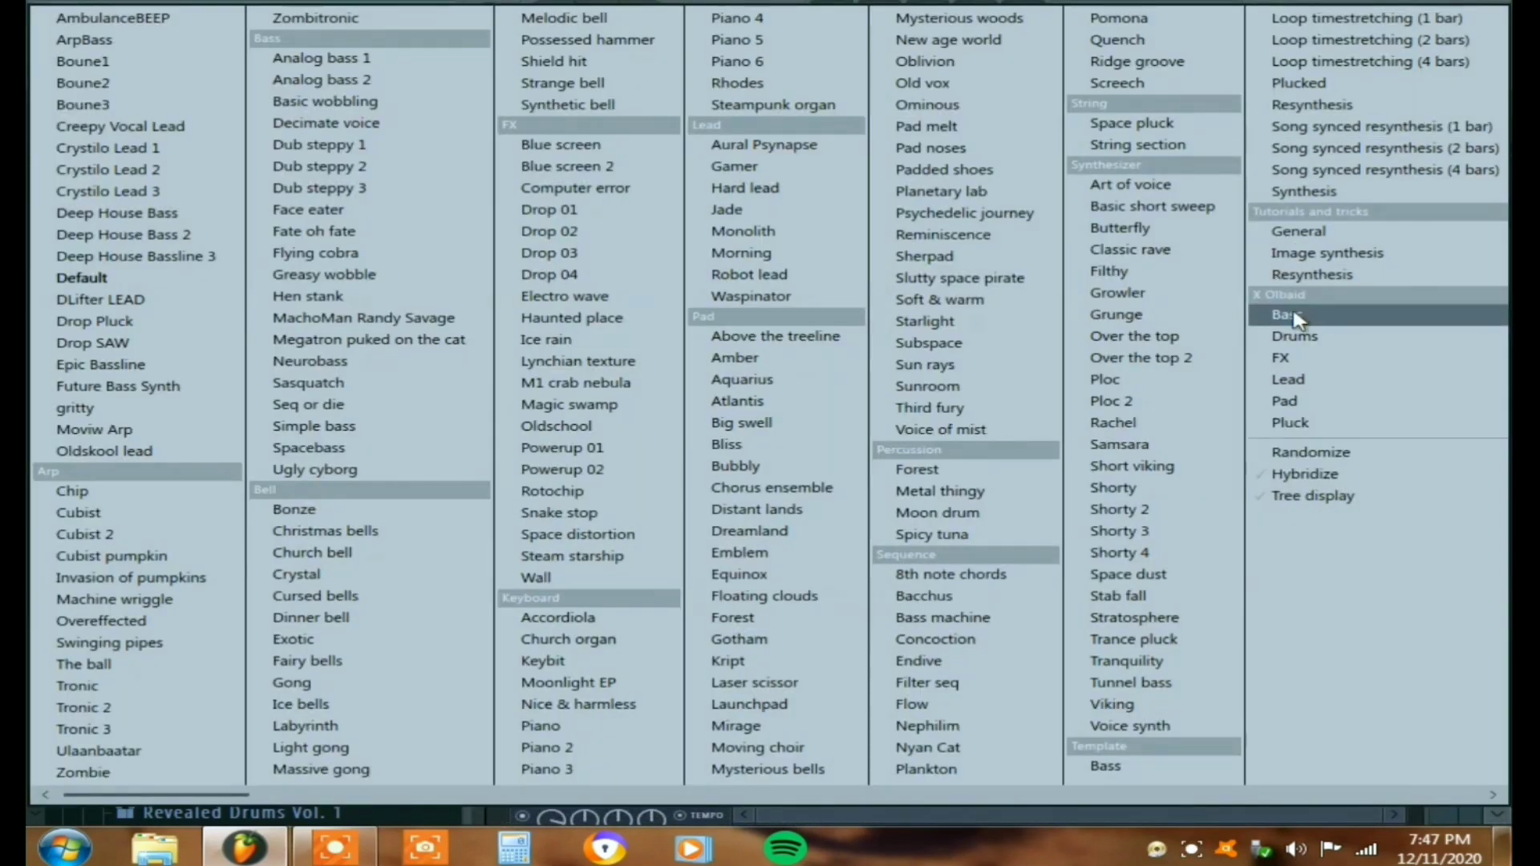
pyautogui.moveTo(1293, 315)
pyautogui.click(1171, 316)
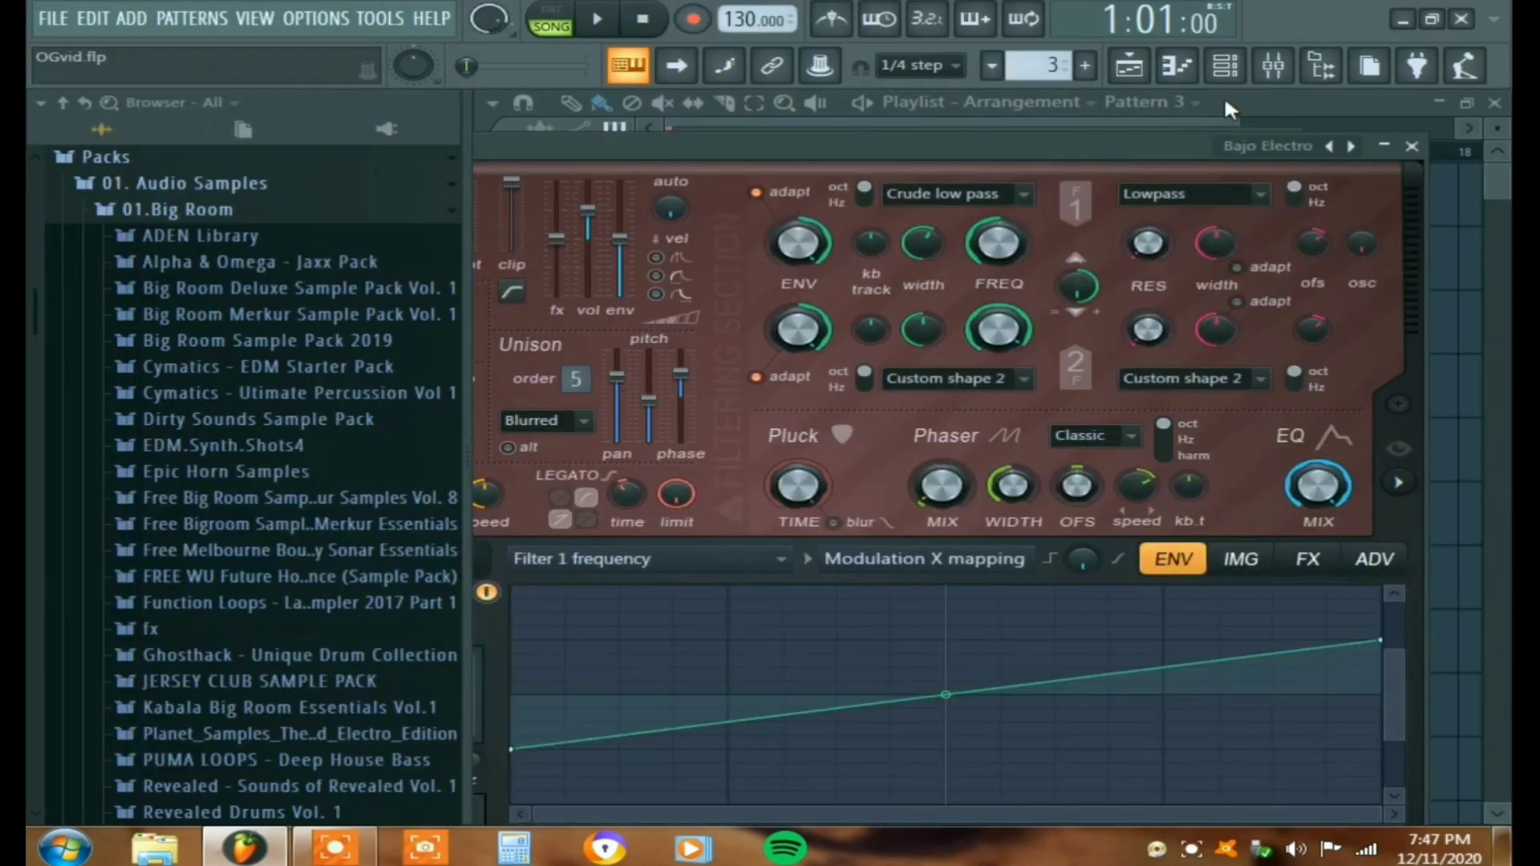
# Step: Open the Bajo Electro channel in the piano roll
pyautogui.click(1236, 72)
pyautogui.rightClick(908, 679)
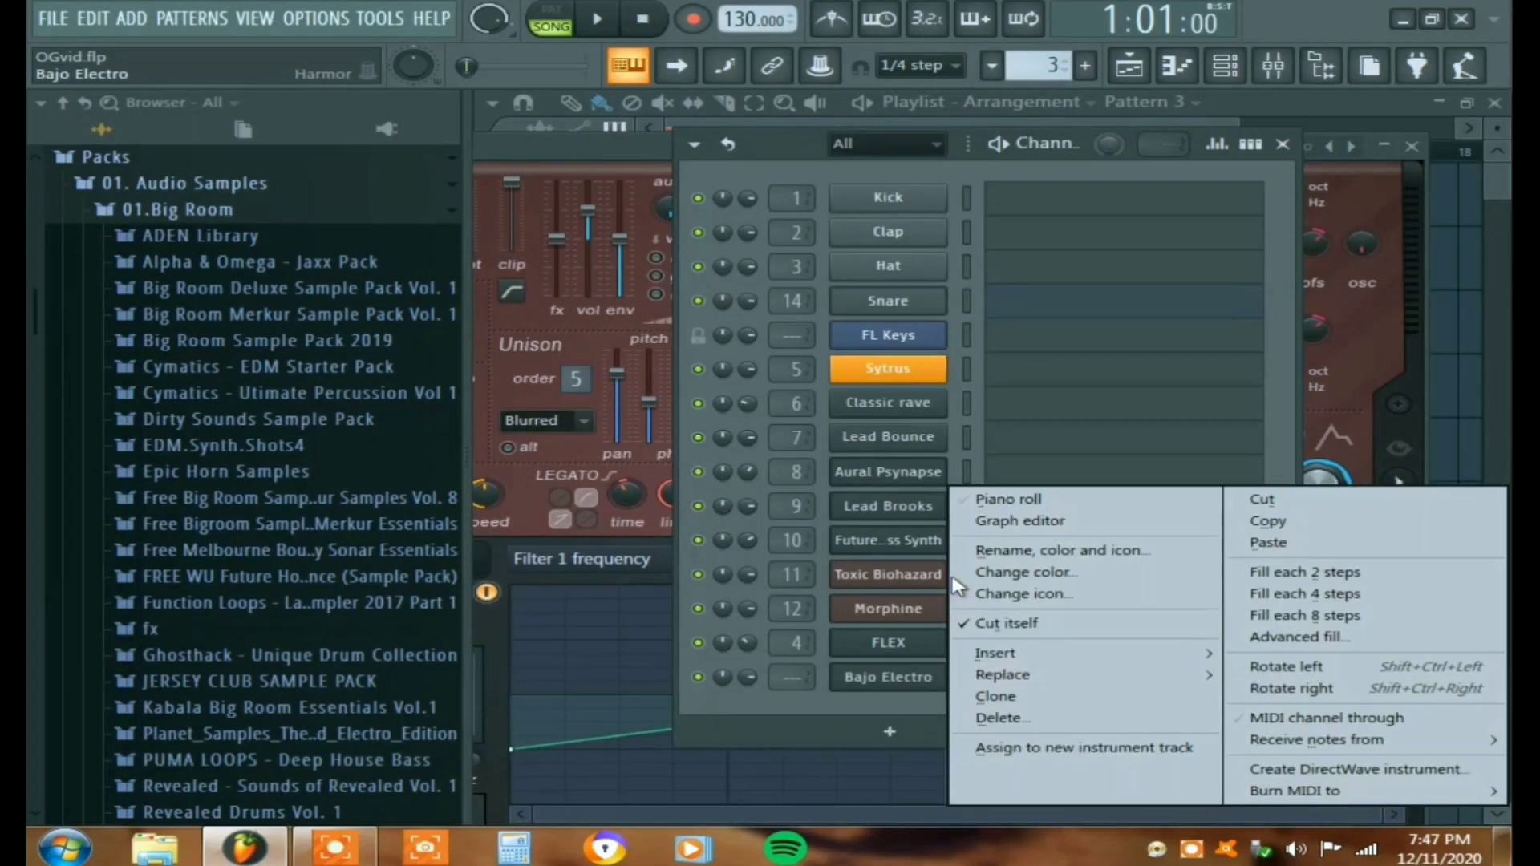
pyautogui.click(1001, 499)
pyautogui.moveTo(569, 531); pyautogui.dragTo(406, 550)
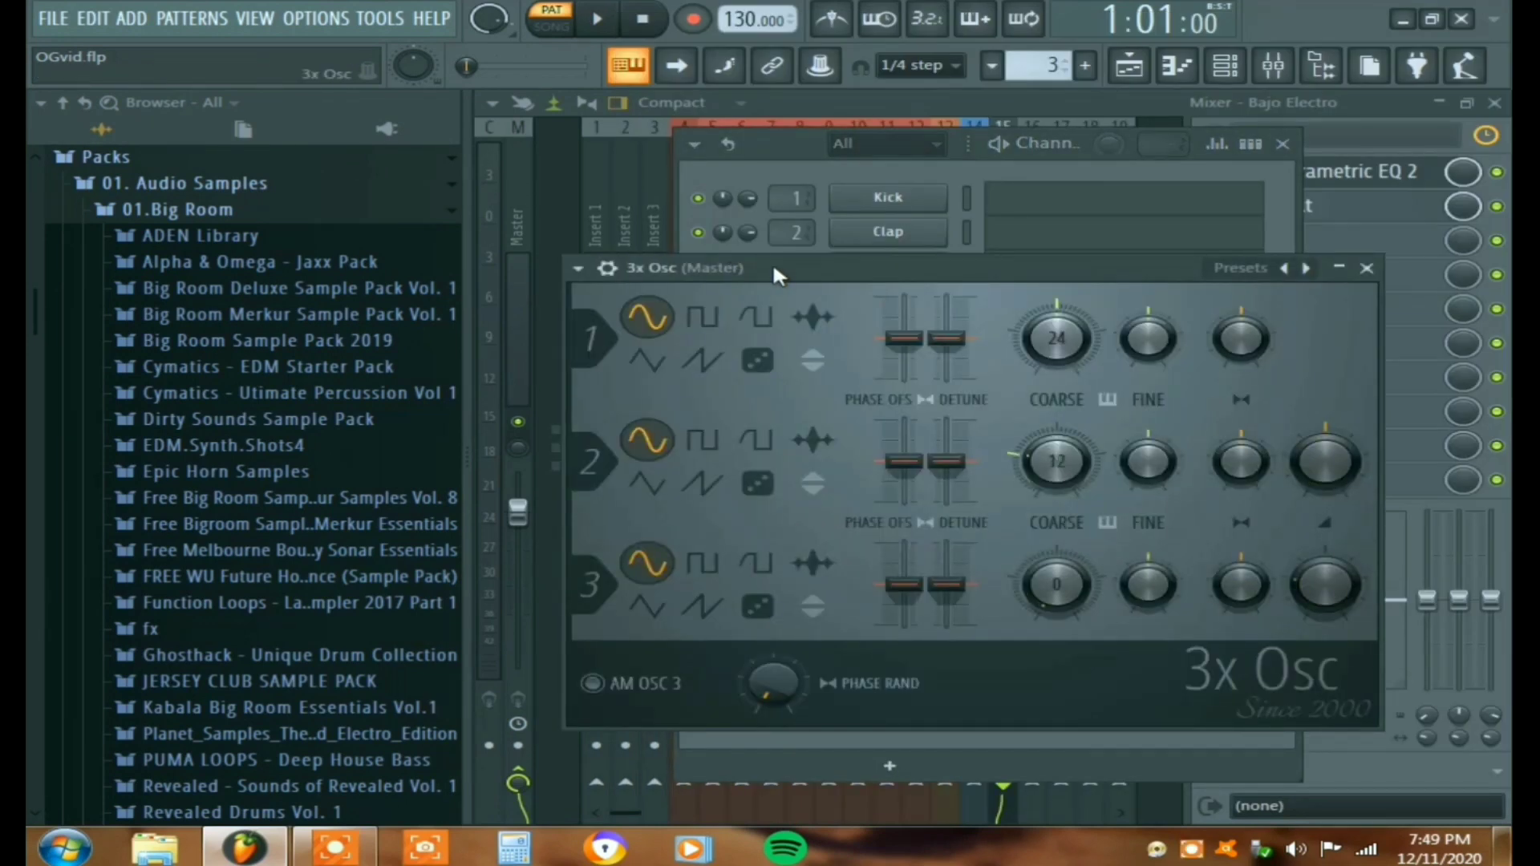
# Step: Set all three 3x Osc oscillators to the noise waveform and play the pattern
pyautogui.moveTo(774, 275); pyautogui.dragTo(713, 262)
pyautogui.click(696, 347)
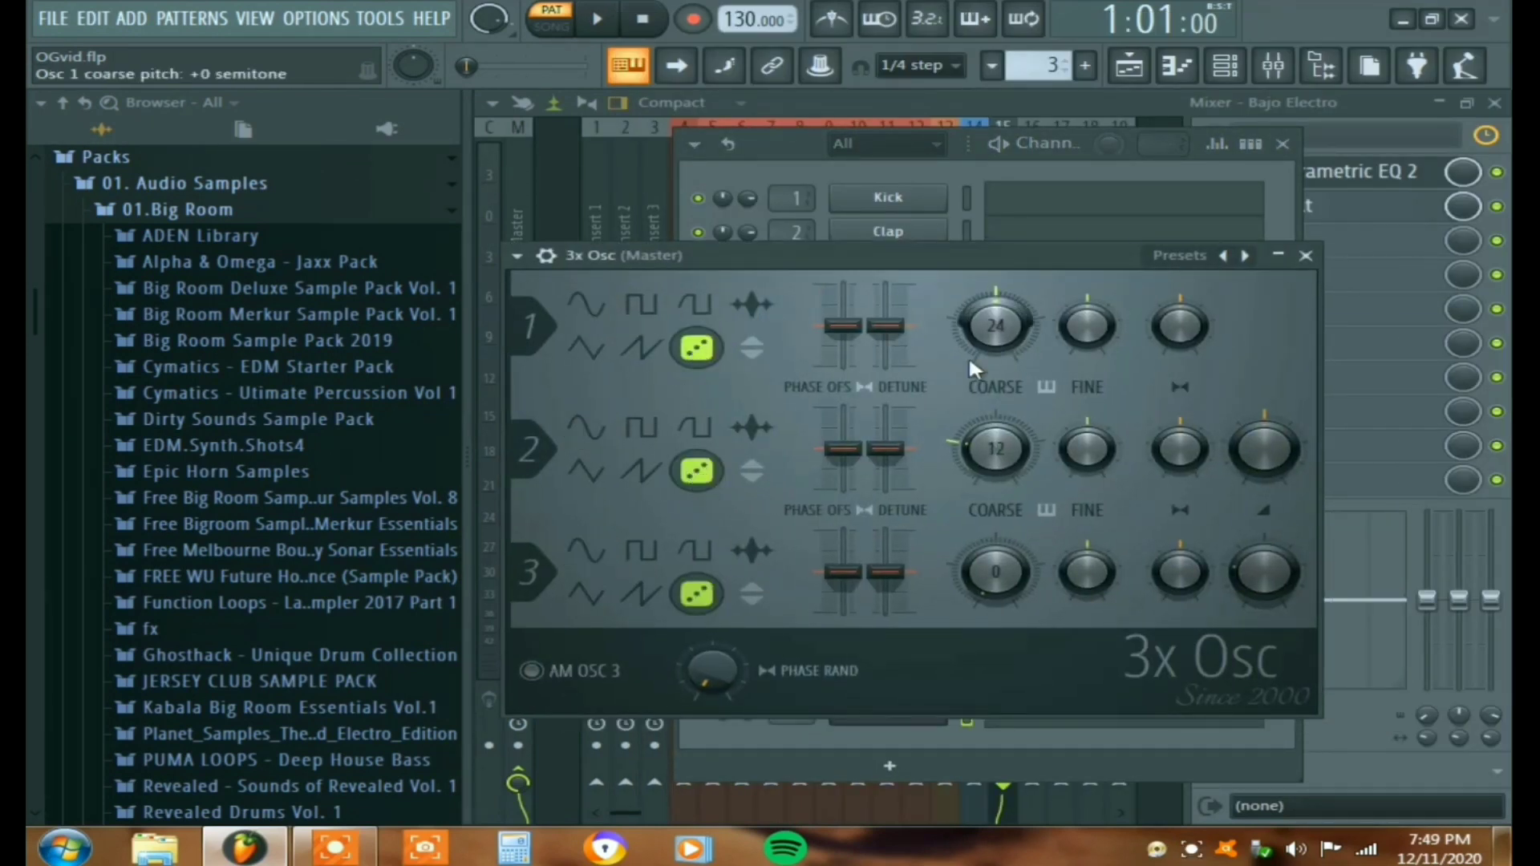
pyautogui.moveTo(998, 131); pyautogui.dragTo(1002, 141)
pyautogui.press('space')
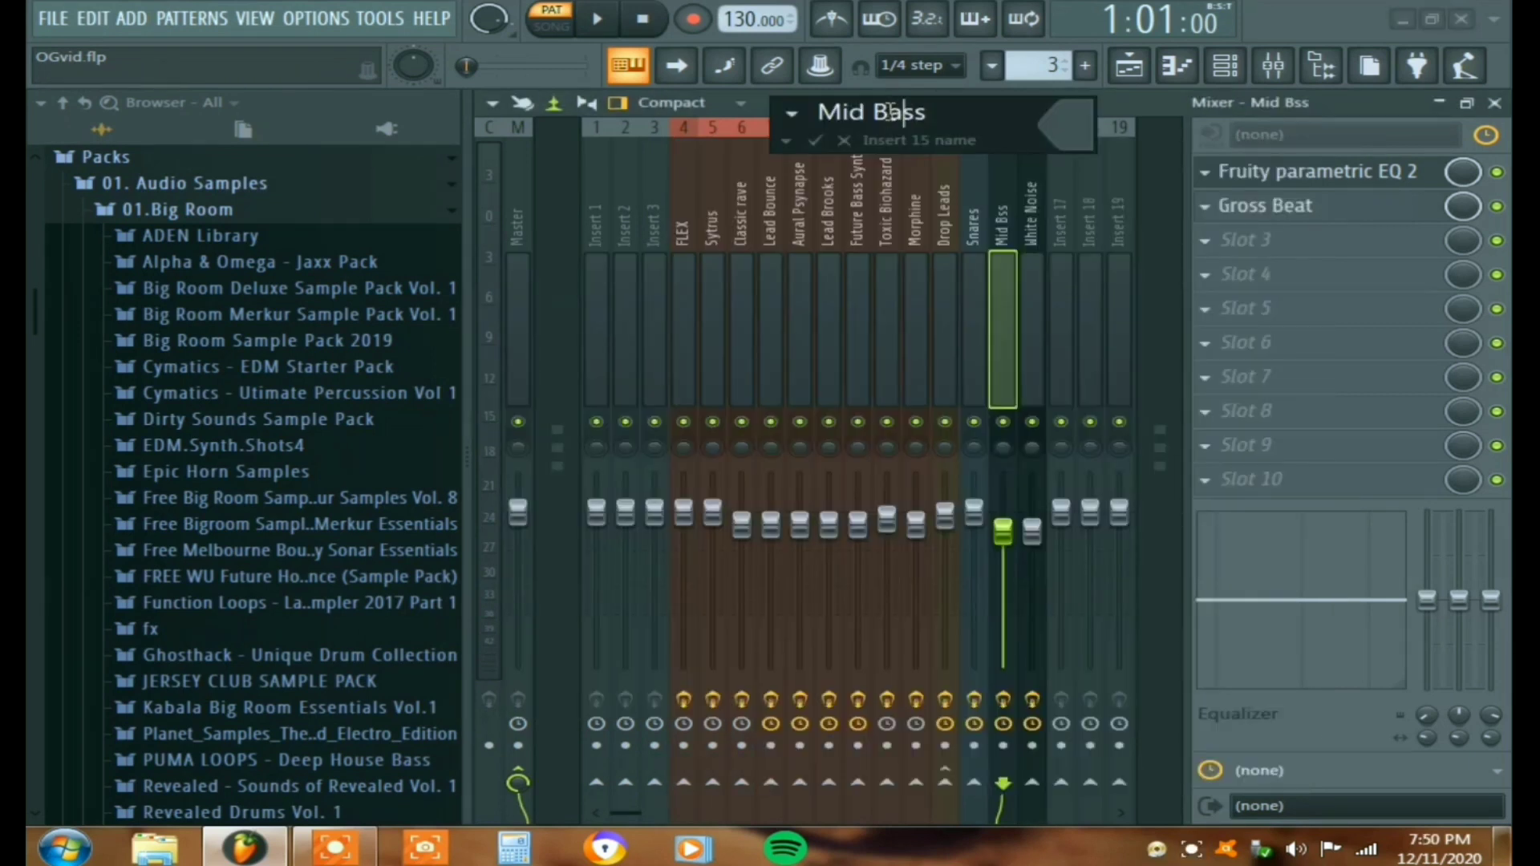
# Step: Finish renaming mixer insert 15 to Mid Bass and select the White Noise insert
pyautogui.press('Return')
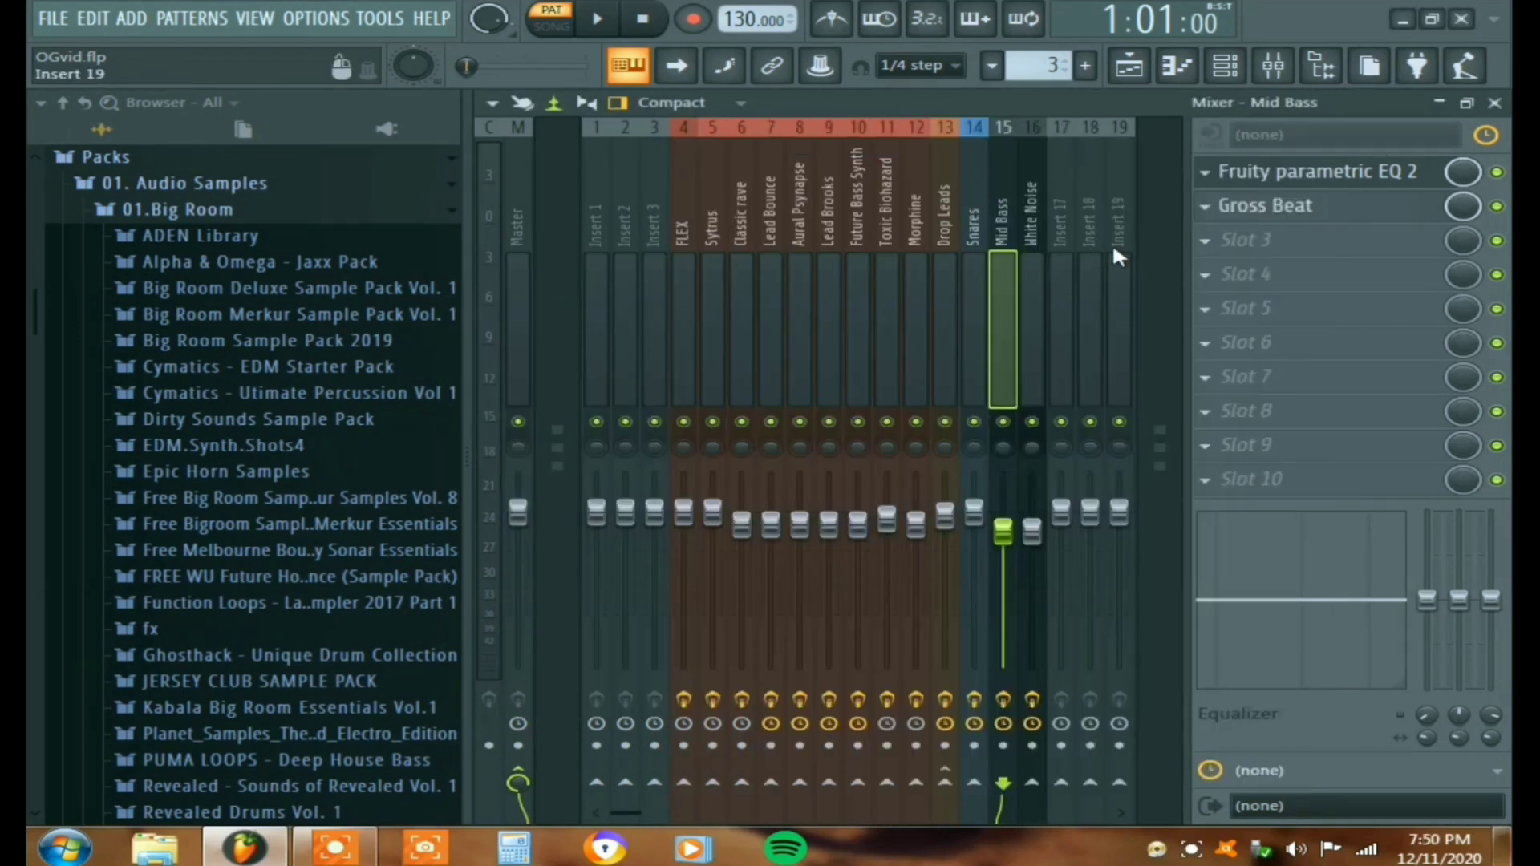
pyautogui.click(1037, 337)
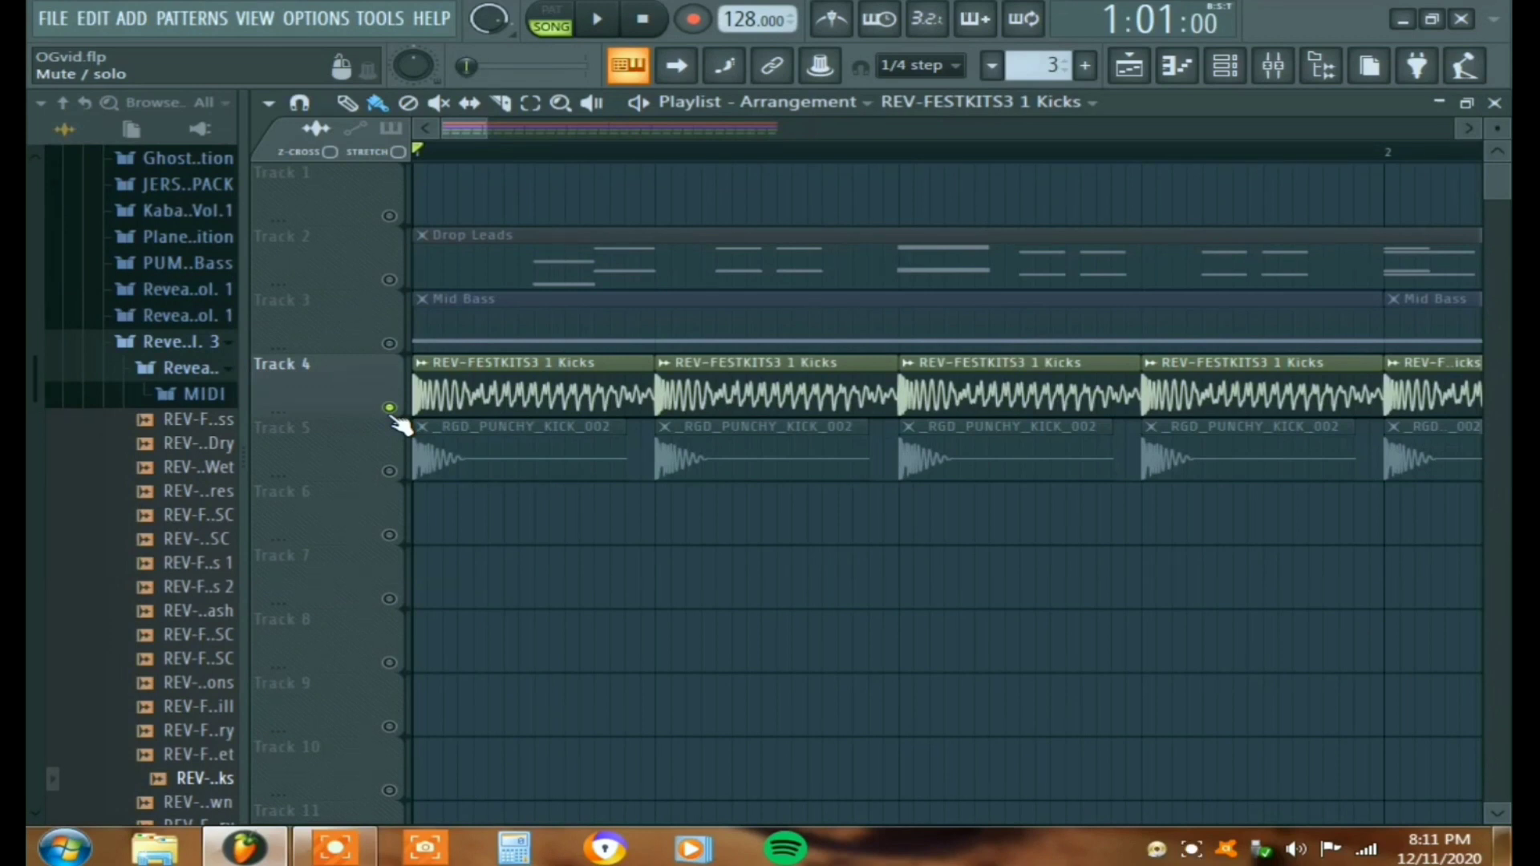
# Step: Play the soloed kick layers on Tracks 4 and 5 in turn, viewing several bars of the Playlist
pyautogui.press('space')
pyautogui.moveTo(486, 128); pyautogui.dragTo(742, 130)
pyautogui.press('space')
pyautogui.press('space')
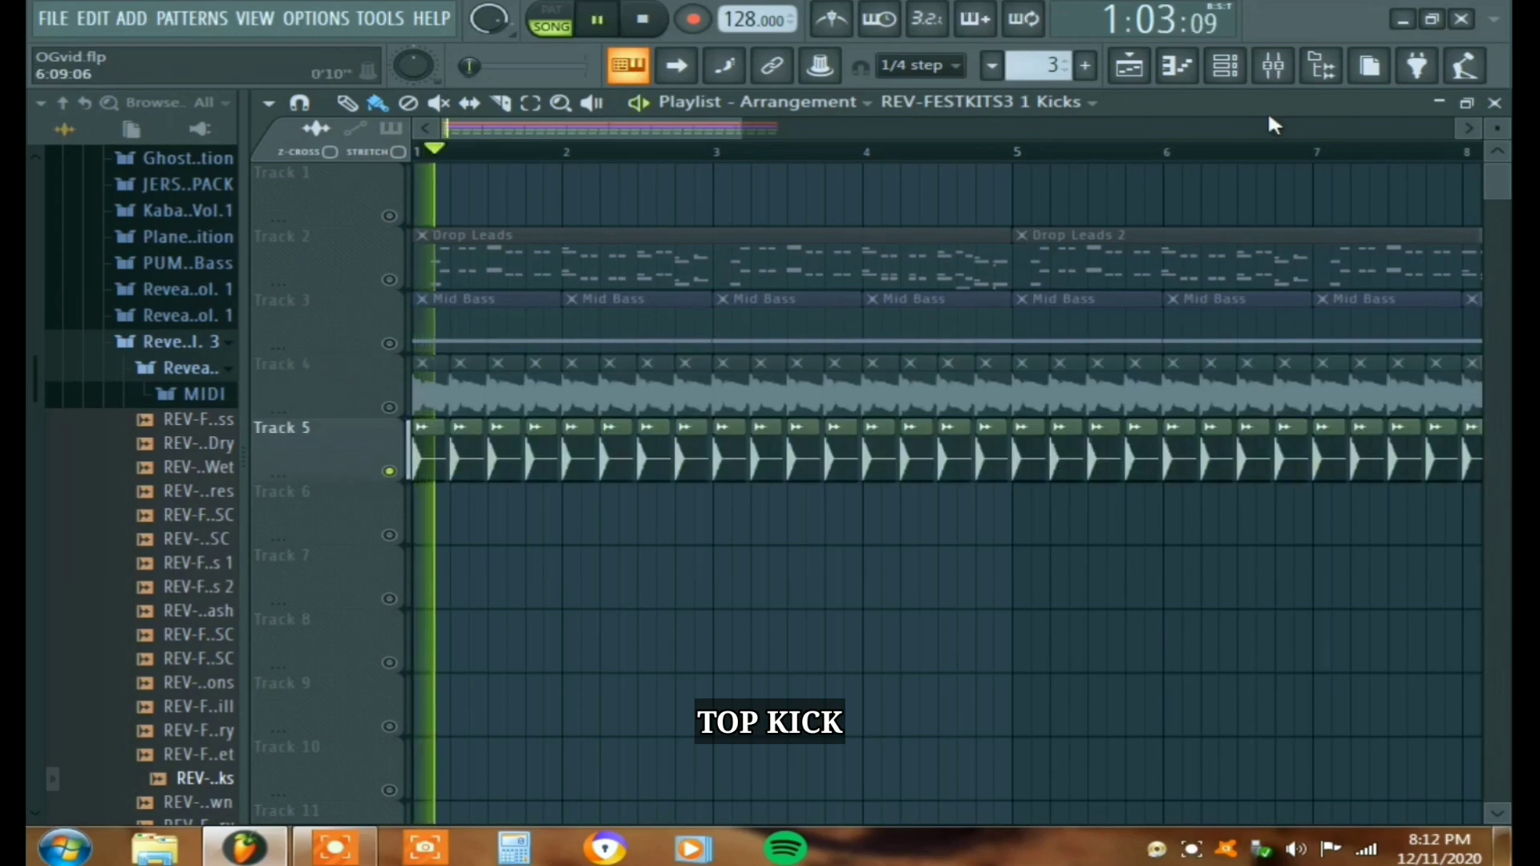
pyautogui.press('space')
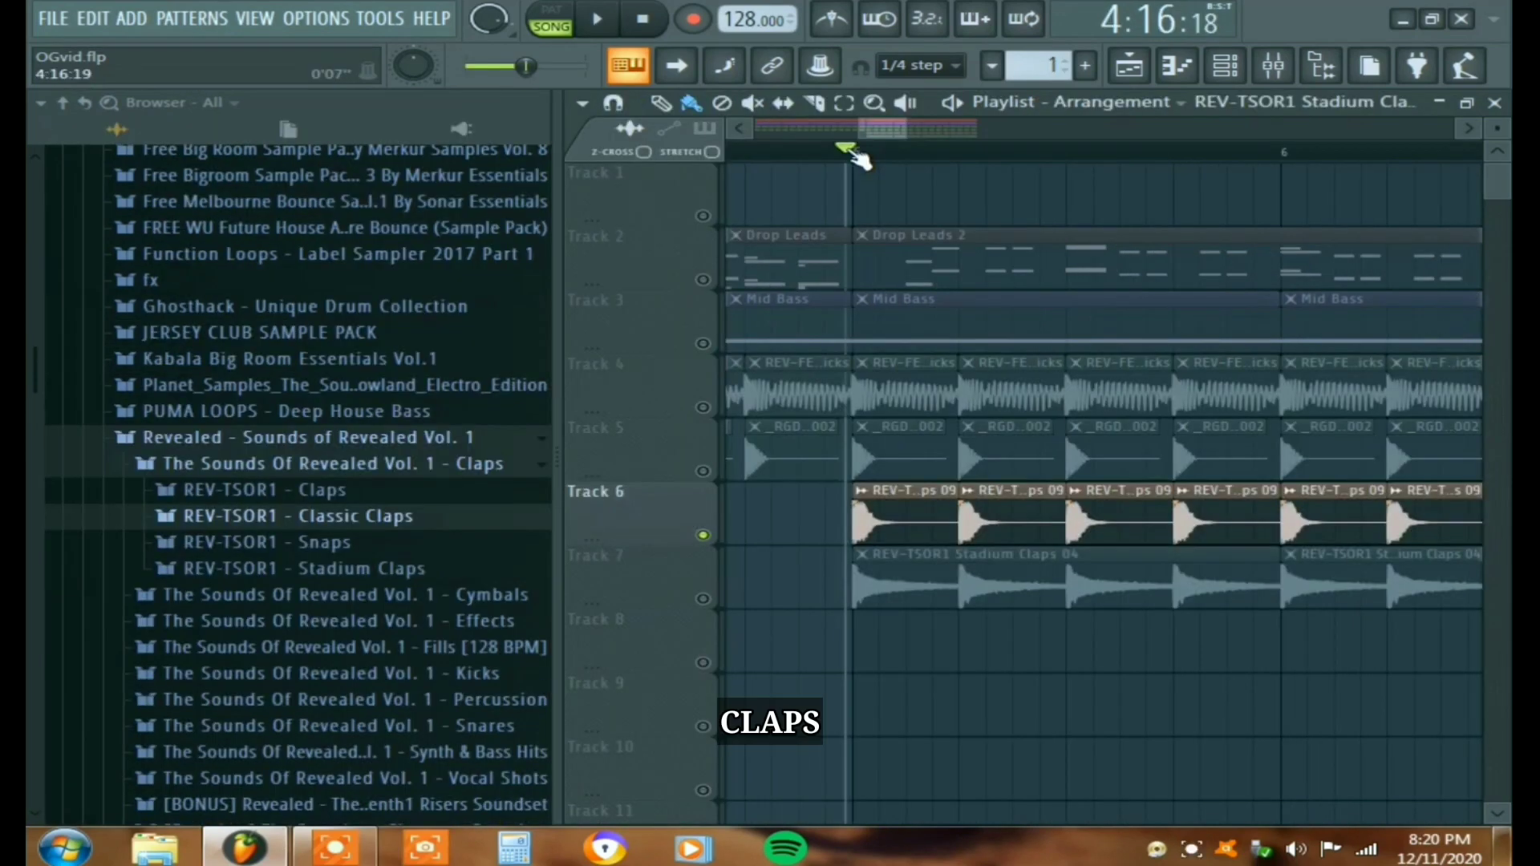
# Step: Listen to the soloed classic claps on Track 6, and solo the Stadium Claps layer on Track 7
pyautogui.press('space')
pyautogui.press('space')
pyautogui.click(703, 598)
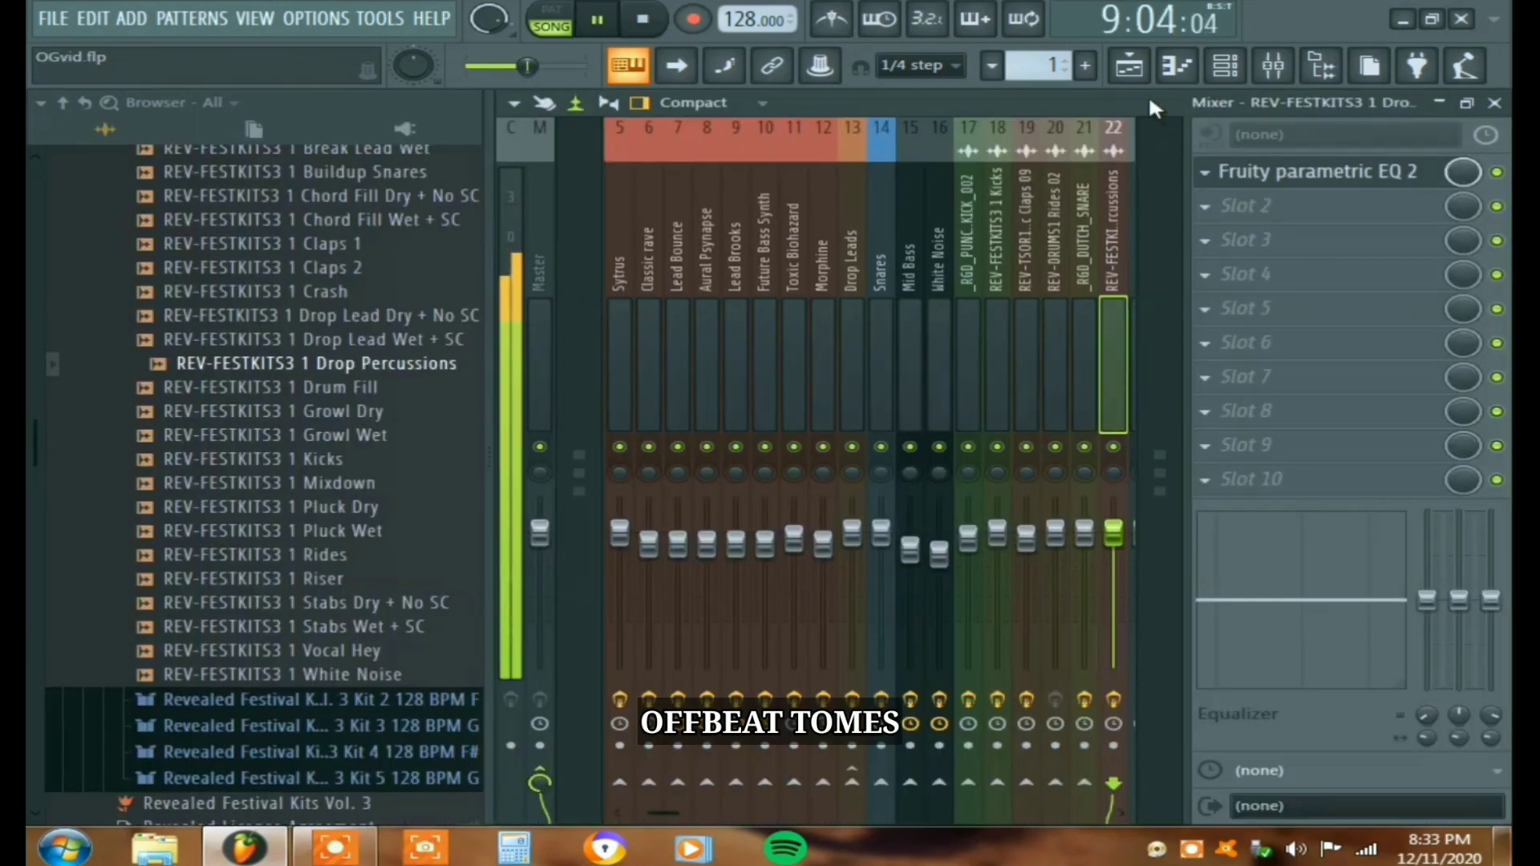
# Step: Return from the mixer to the Playlist and listen to the soloed pluck shots on Track 14
pyautogui.click(1130, 65)
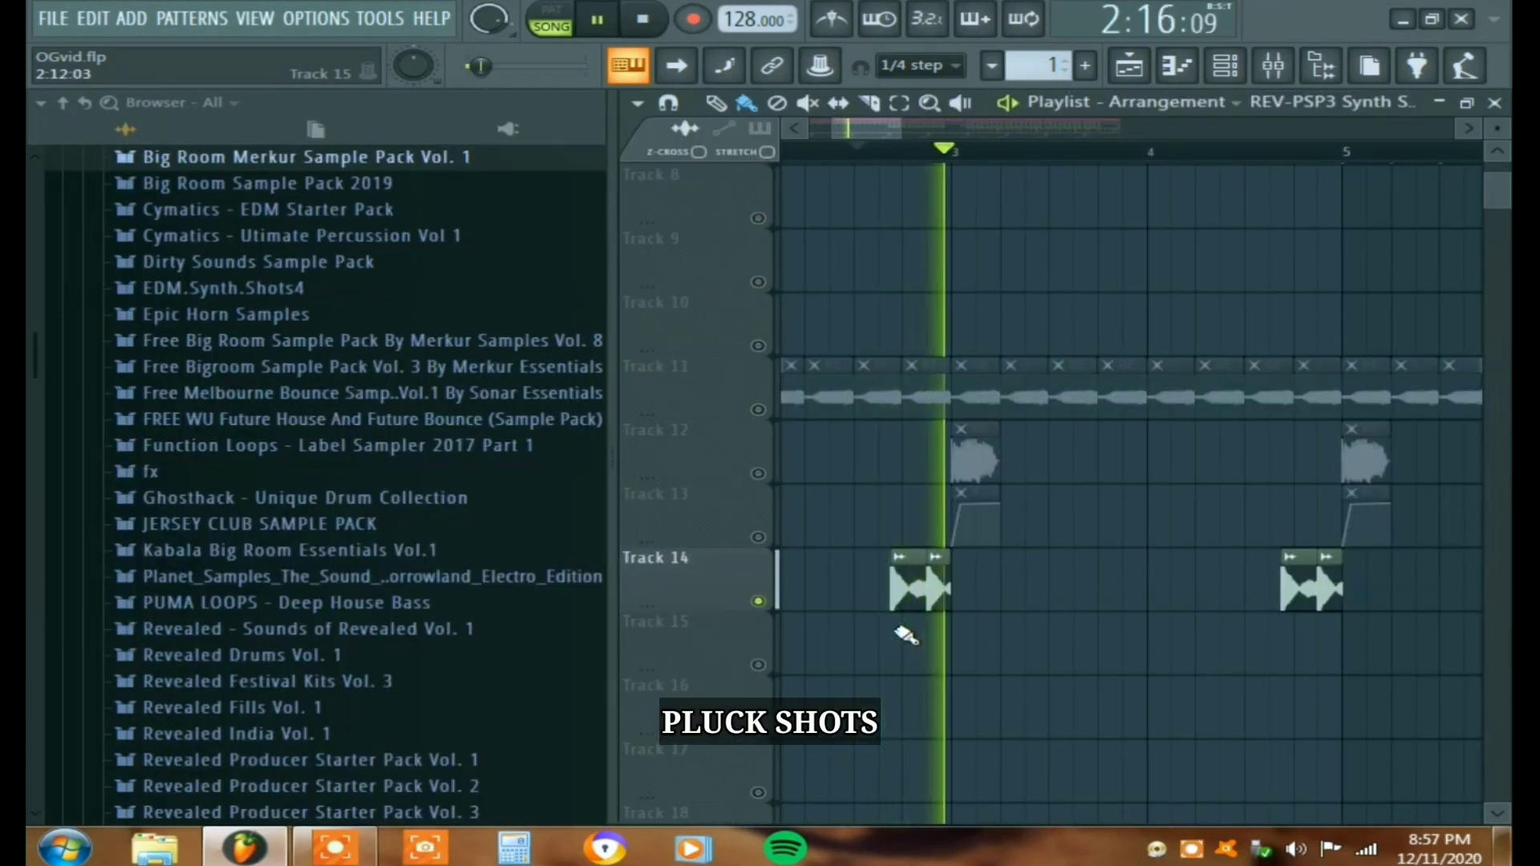
pyautogui.press('space')
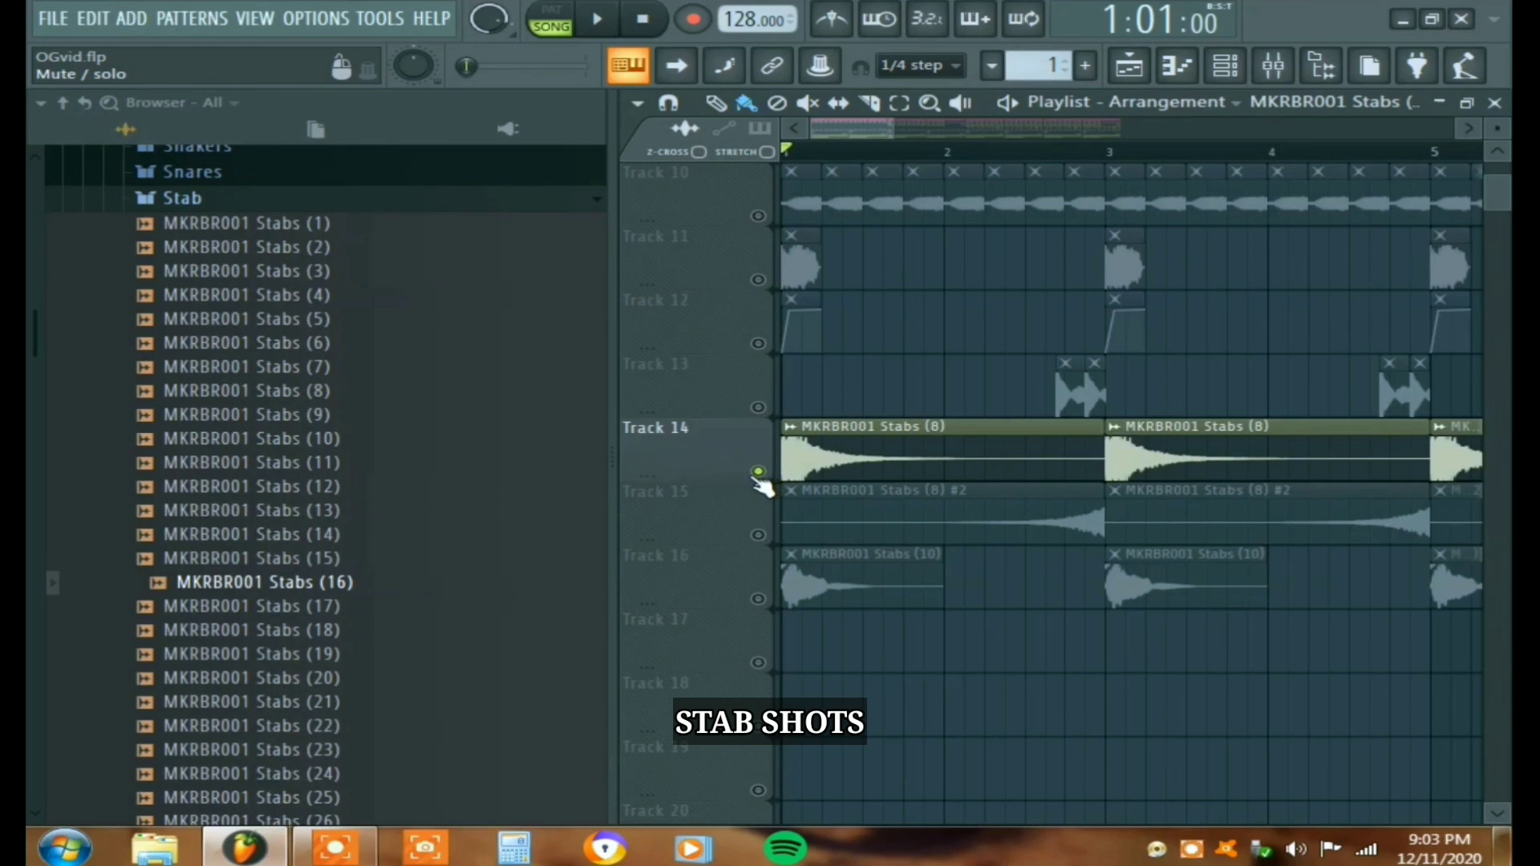
# Step: Play the stab shots on Tracks 14 and 16 in solo, and listen to the Track 14 to 16 stabs together
pyautogui.press('space')
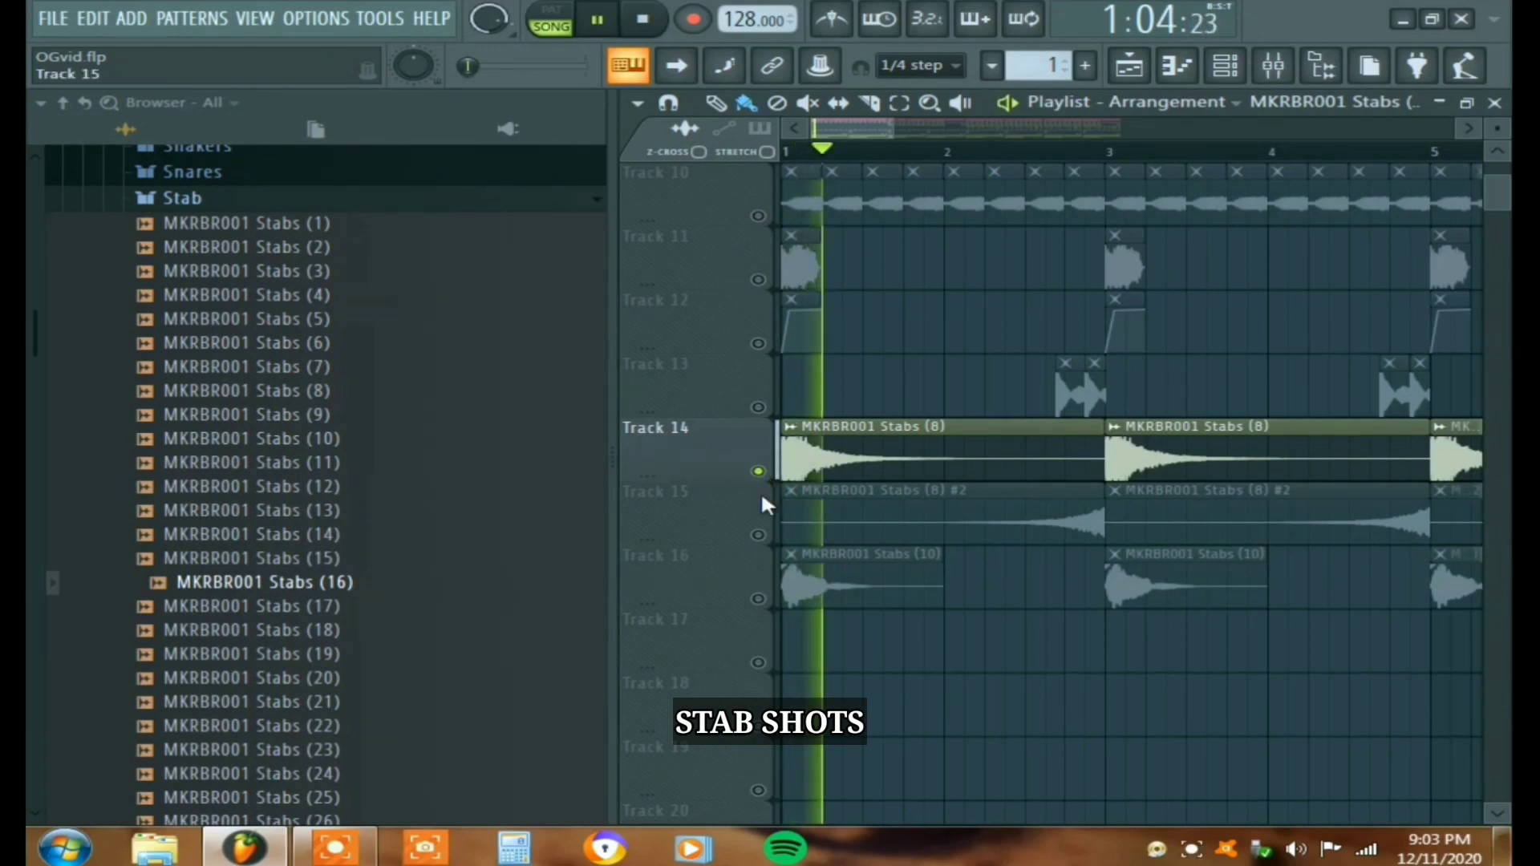
pyautogui.press('space')
pyautogui.click(764, 595)
pyautogui.press('space')
pyautogui.press('space')
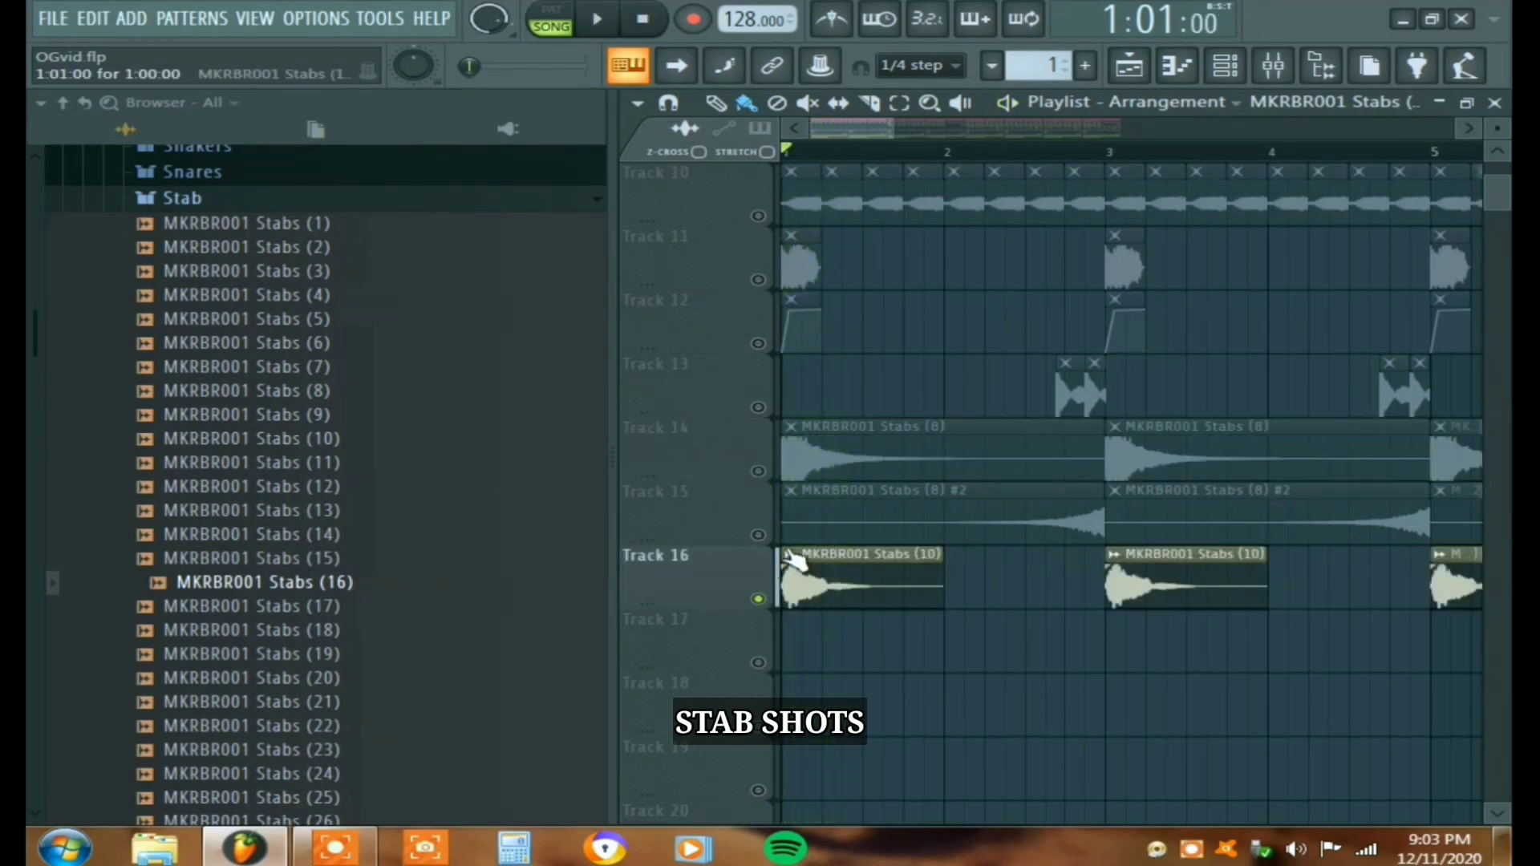
pyautogui.press('space')
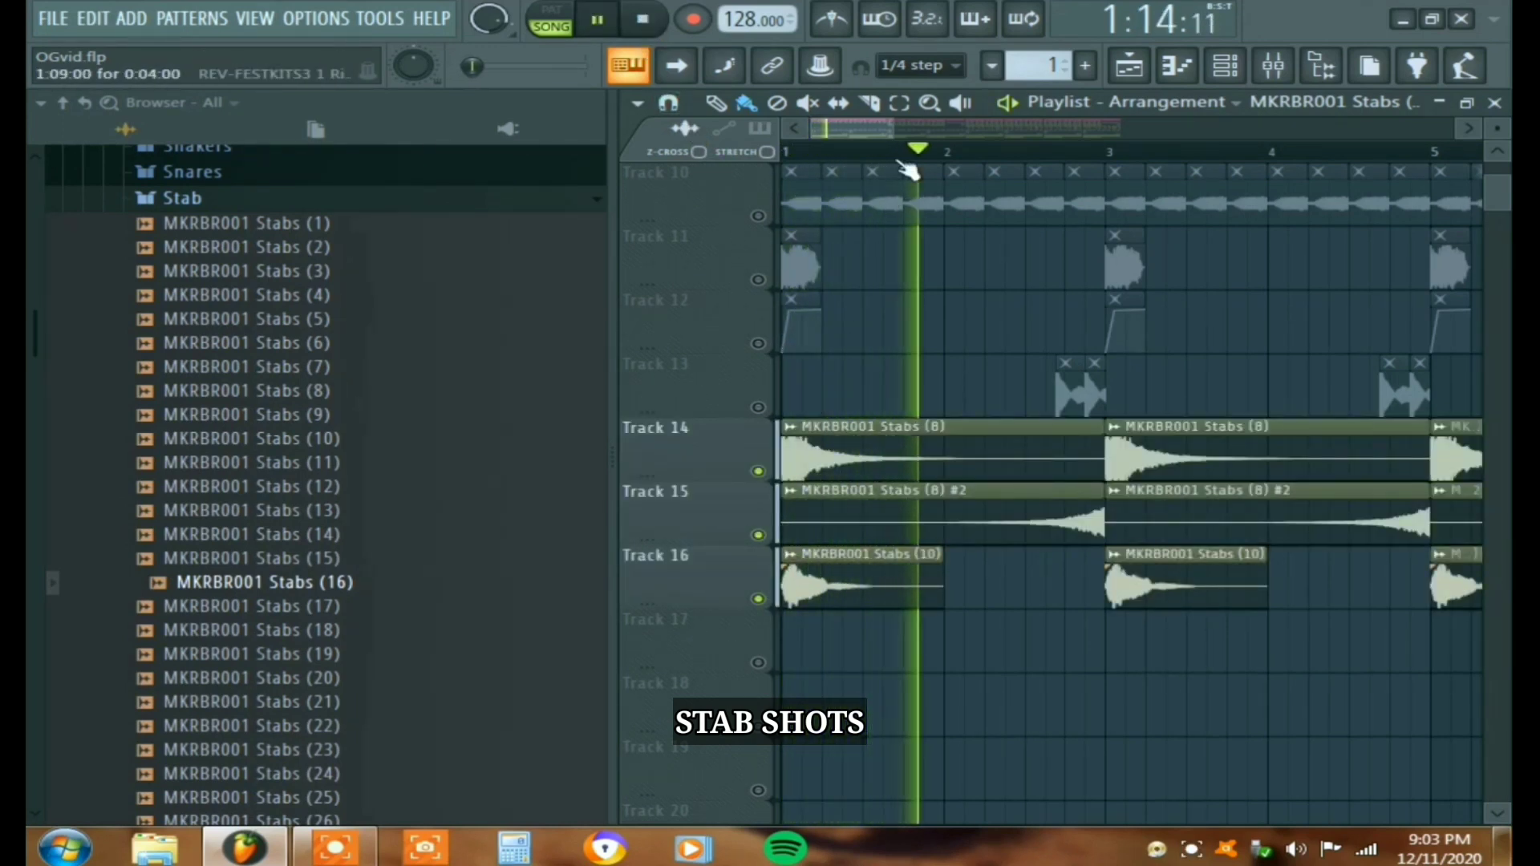
pyautogui.moveTo(893, 126); pyautogui.dragTo(924, 126)
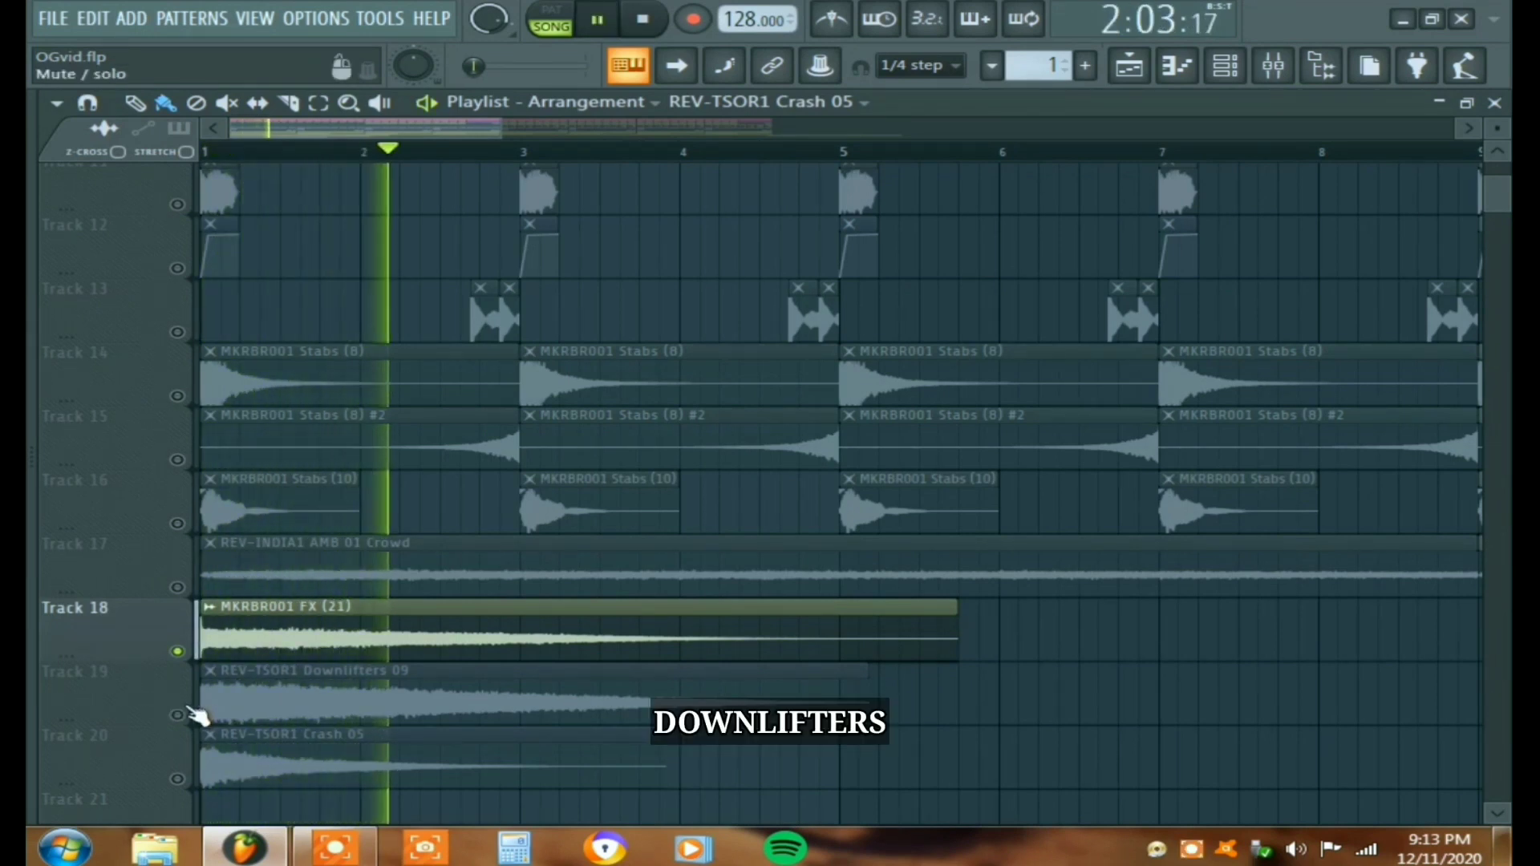
# Step: Solo and play the downlifter on Track 19 and the crash on Track 20 one after the other
pyautogui.press('space')
pyautogui.click(190, 718)
pyautogui.press('space')
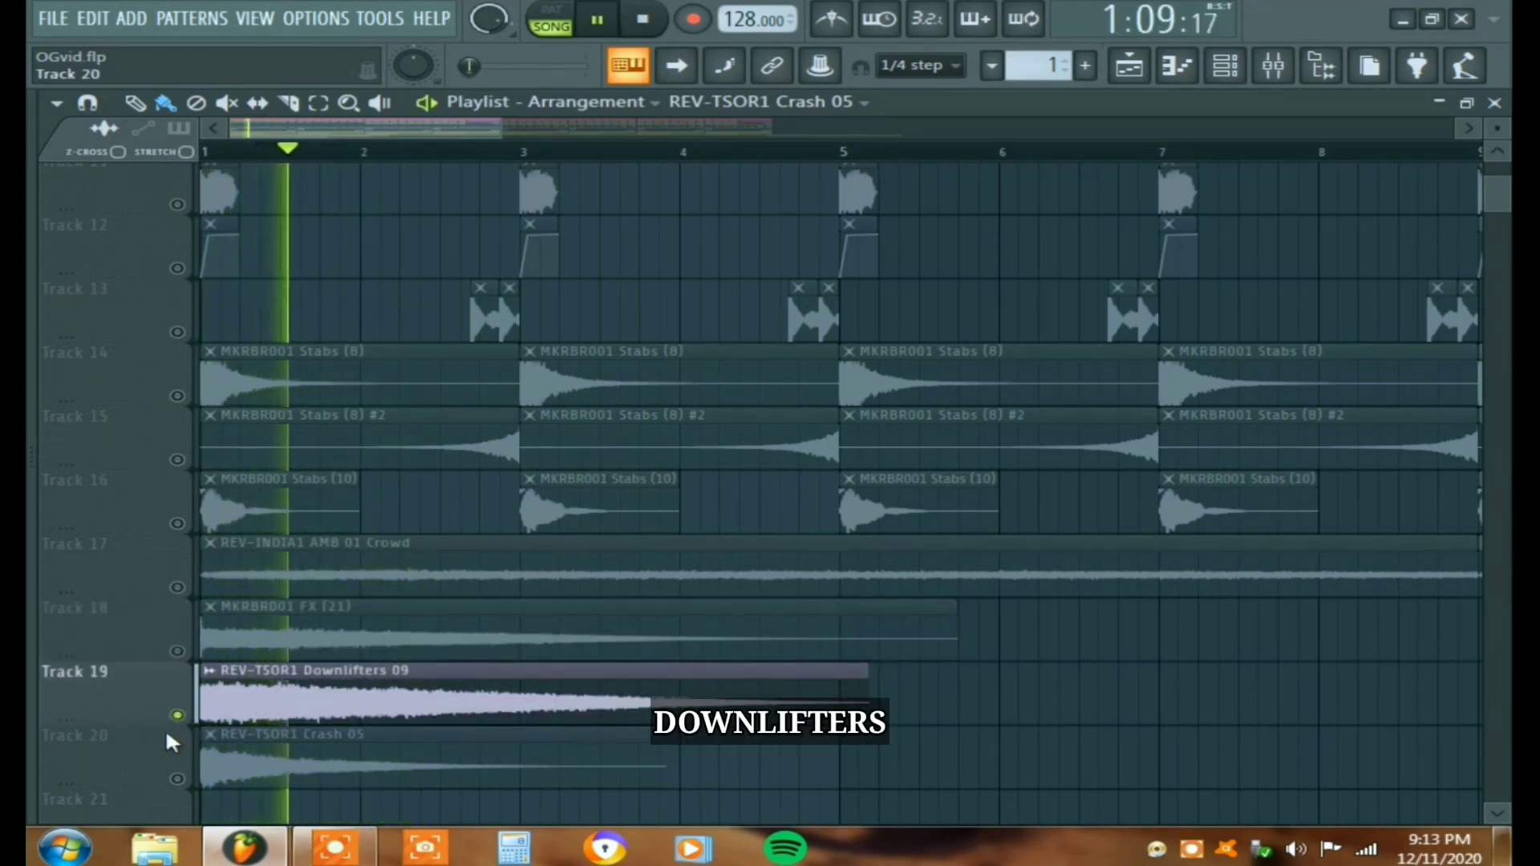
pyautogui.scroll(-1, 179, 720)
pyautogui.press('space')
pyautogui.click(189, 720)
pyautogui.press('space')
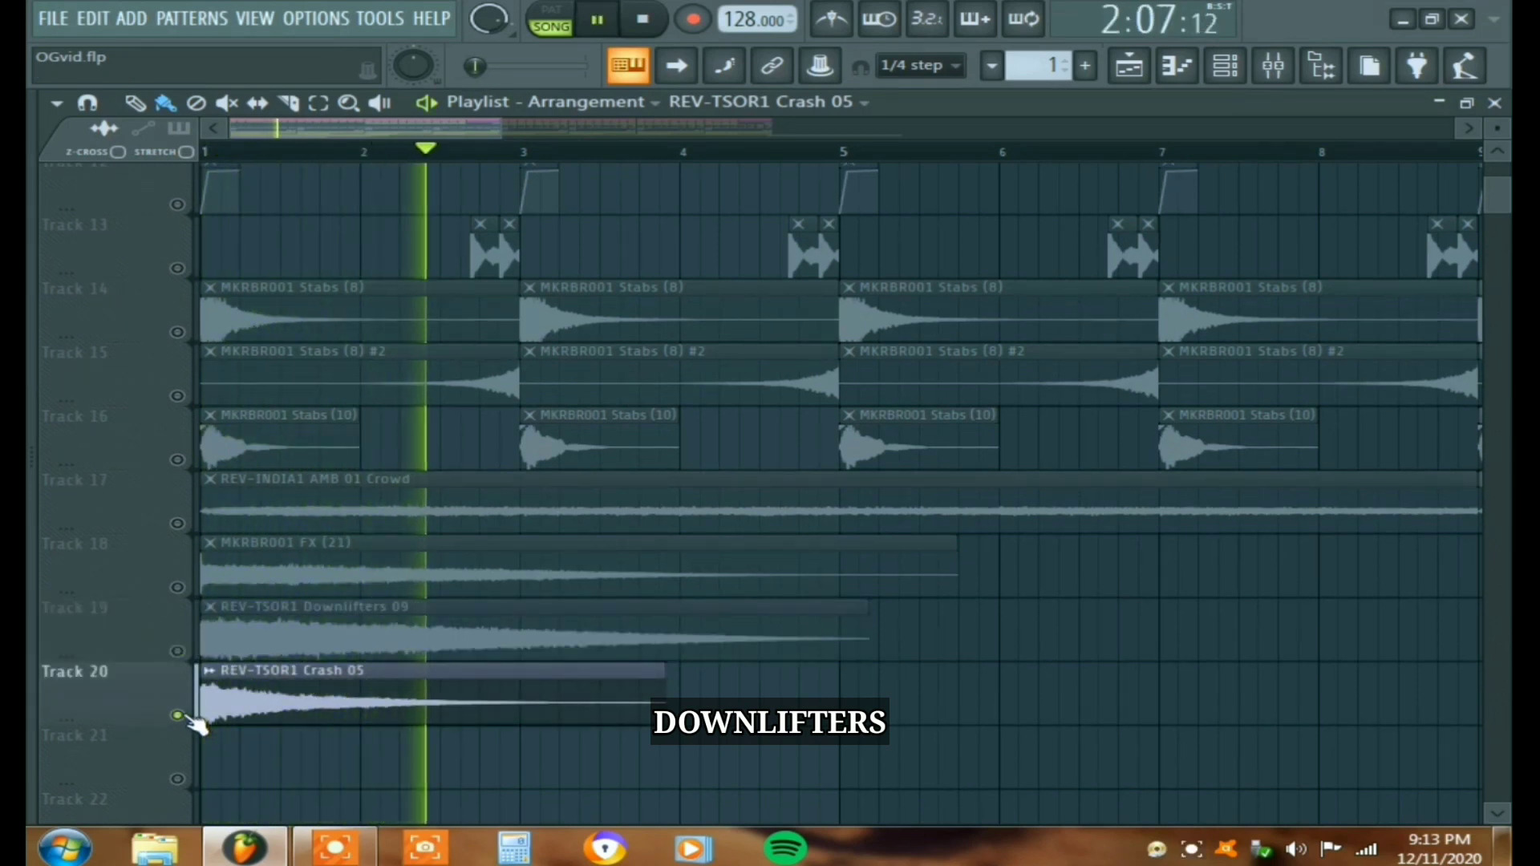
pyautogui.press('space')
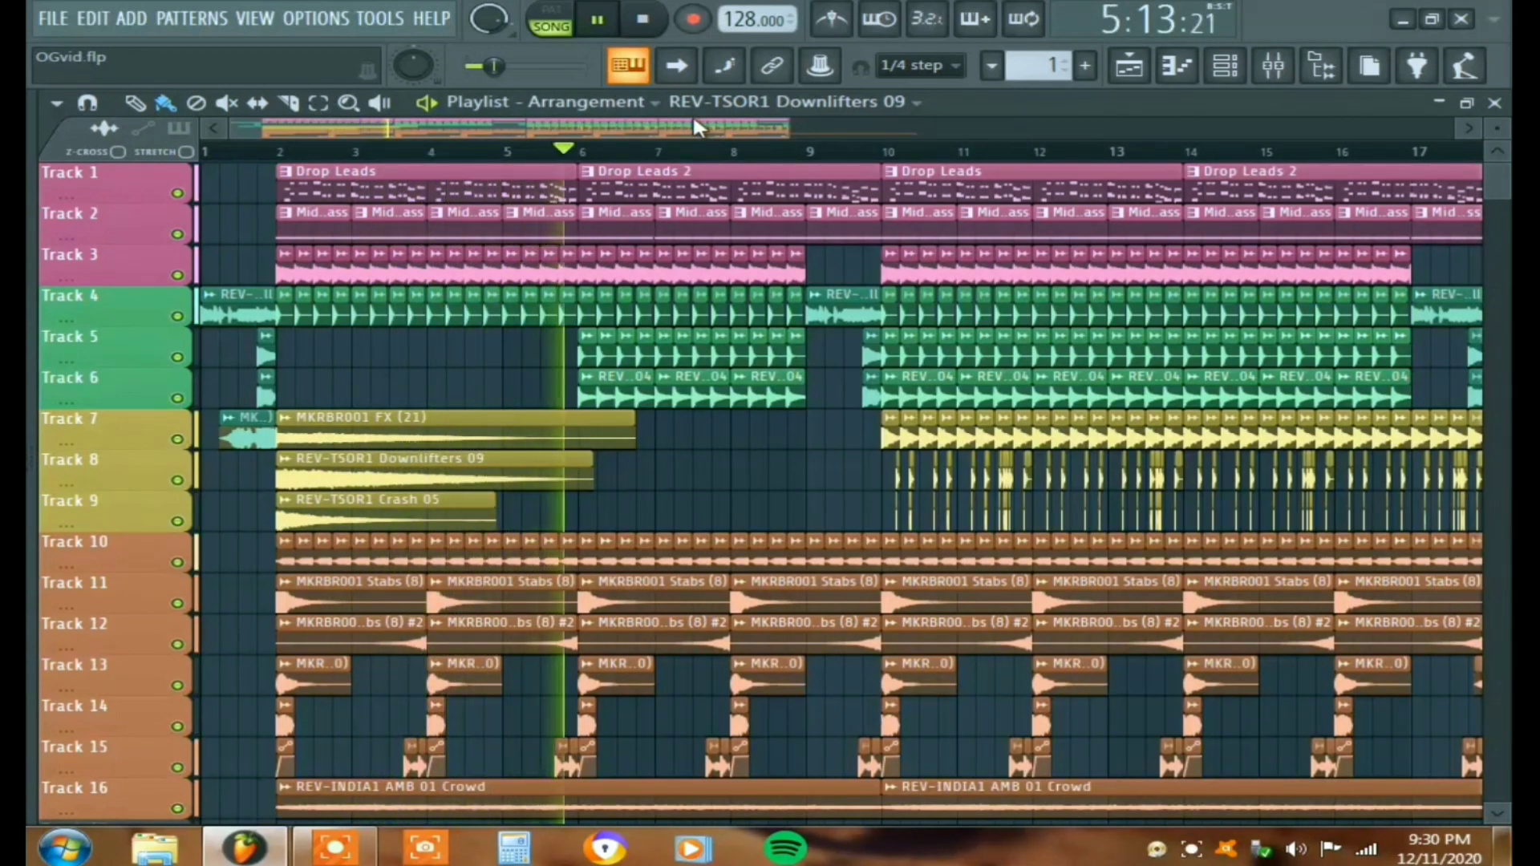
# Step: Review the second half of the full color-coded arrangement during song playback
pyautogui.moveTo(716, 126); pyautogui.dragTo(813, 135)
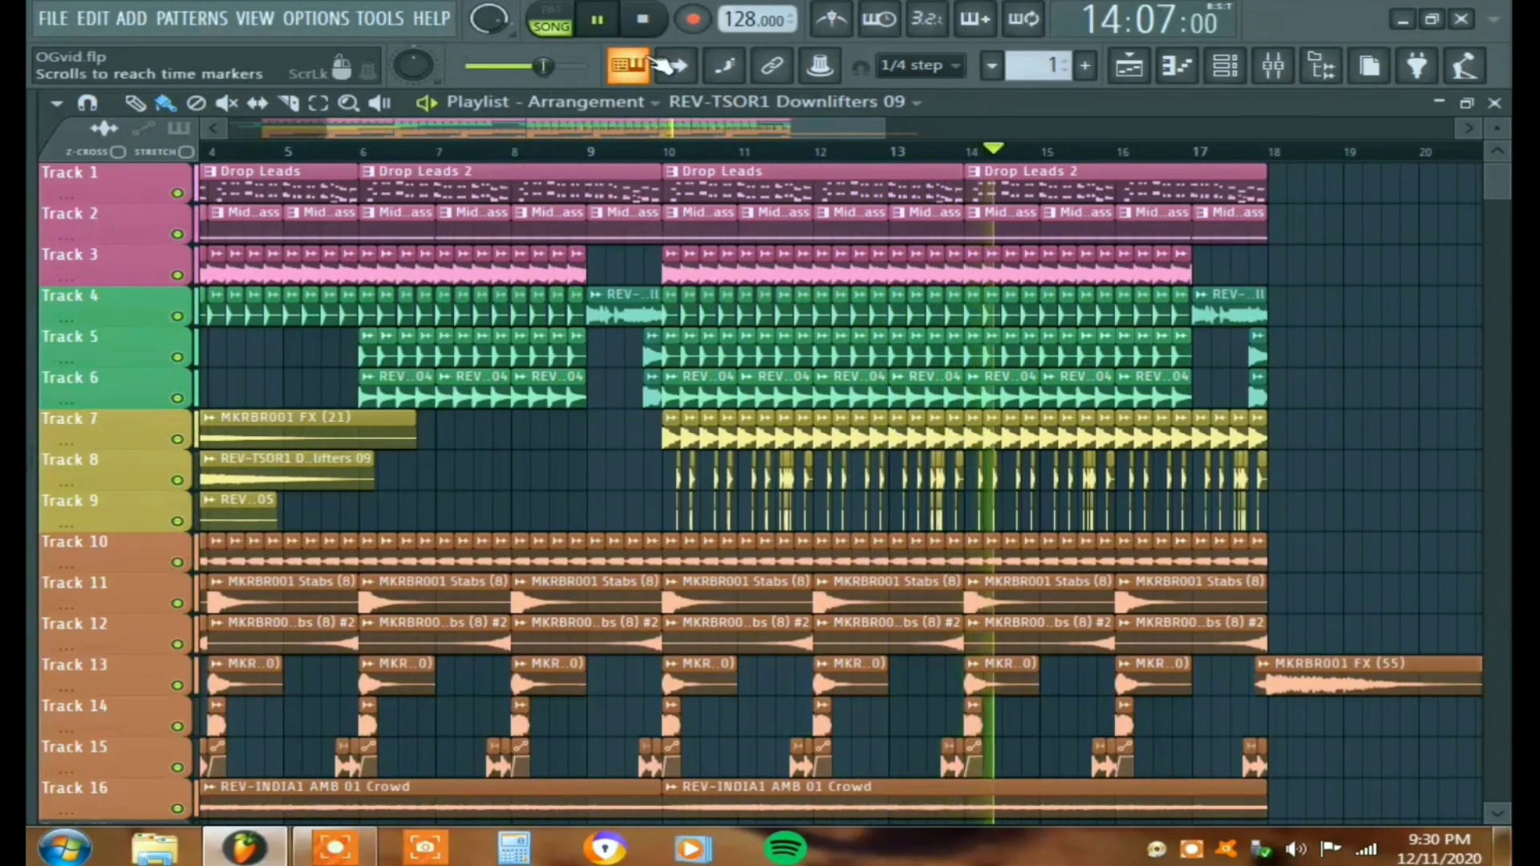